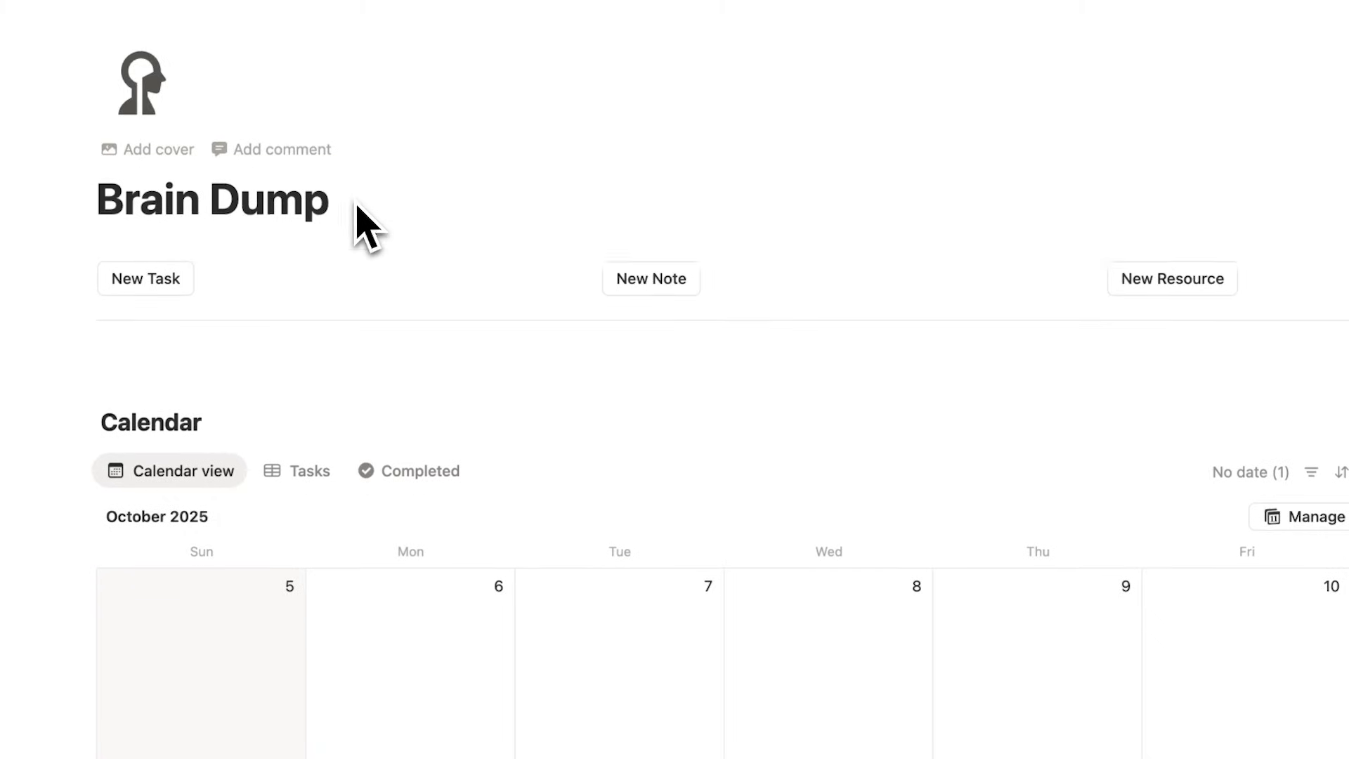
- Set Task 1's date to October 11, 2025 in the Tasks view and return to the calendar view
left_click(307, 358)
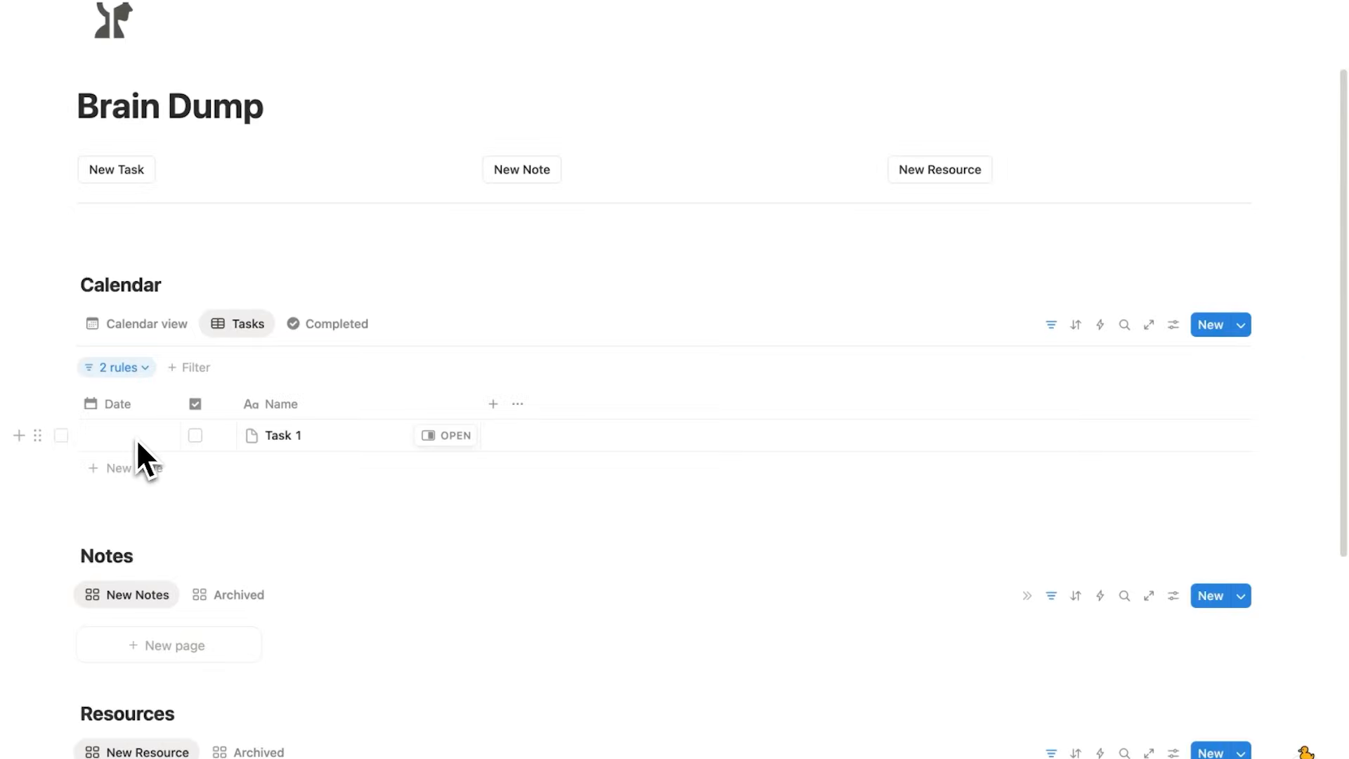
left_click(139, 441)
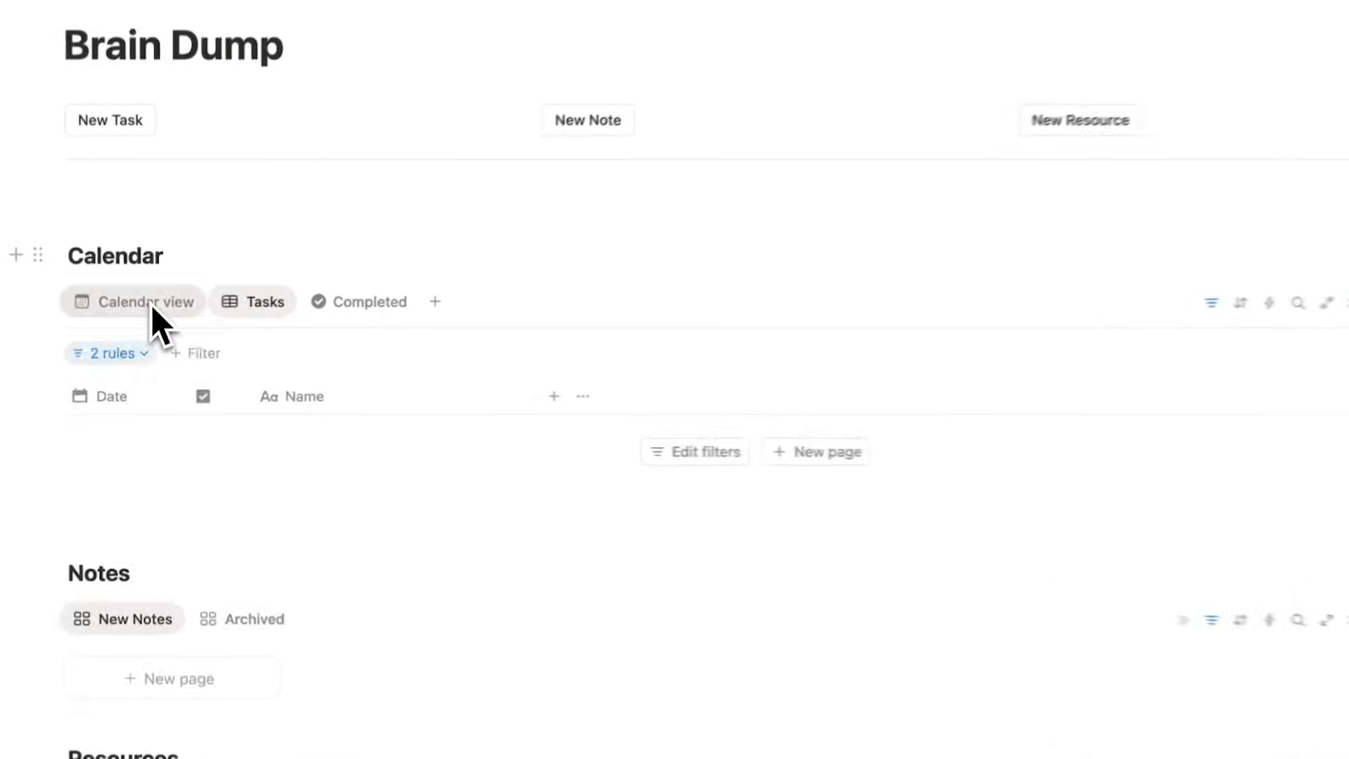
left_click(150, 324)
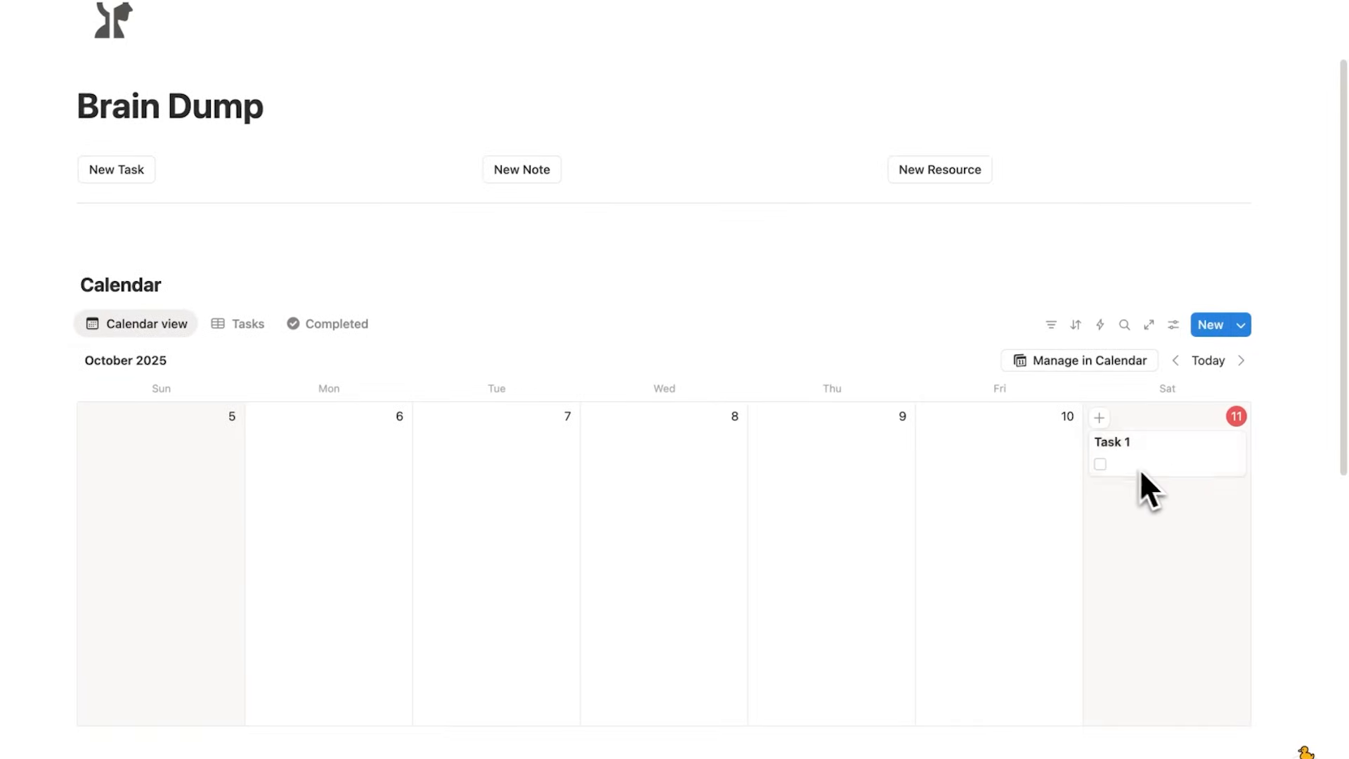
- Add a calendar item named Dinner on October 11, 2025
left_click(1099, 417)
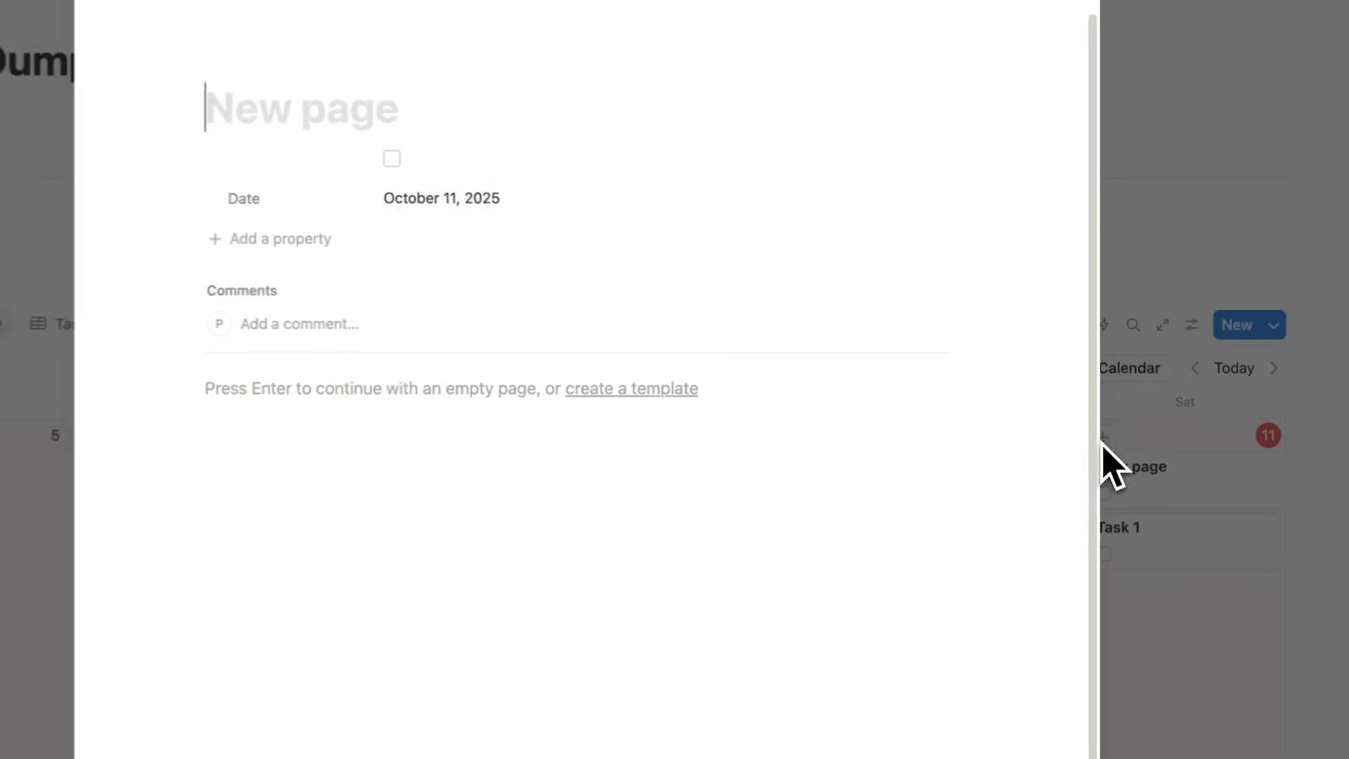
type("Dinner")
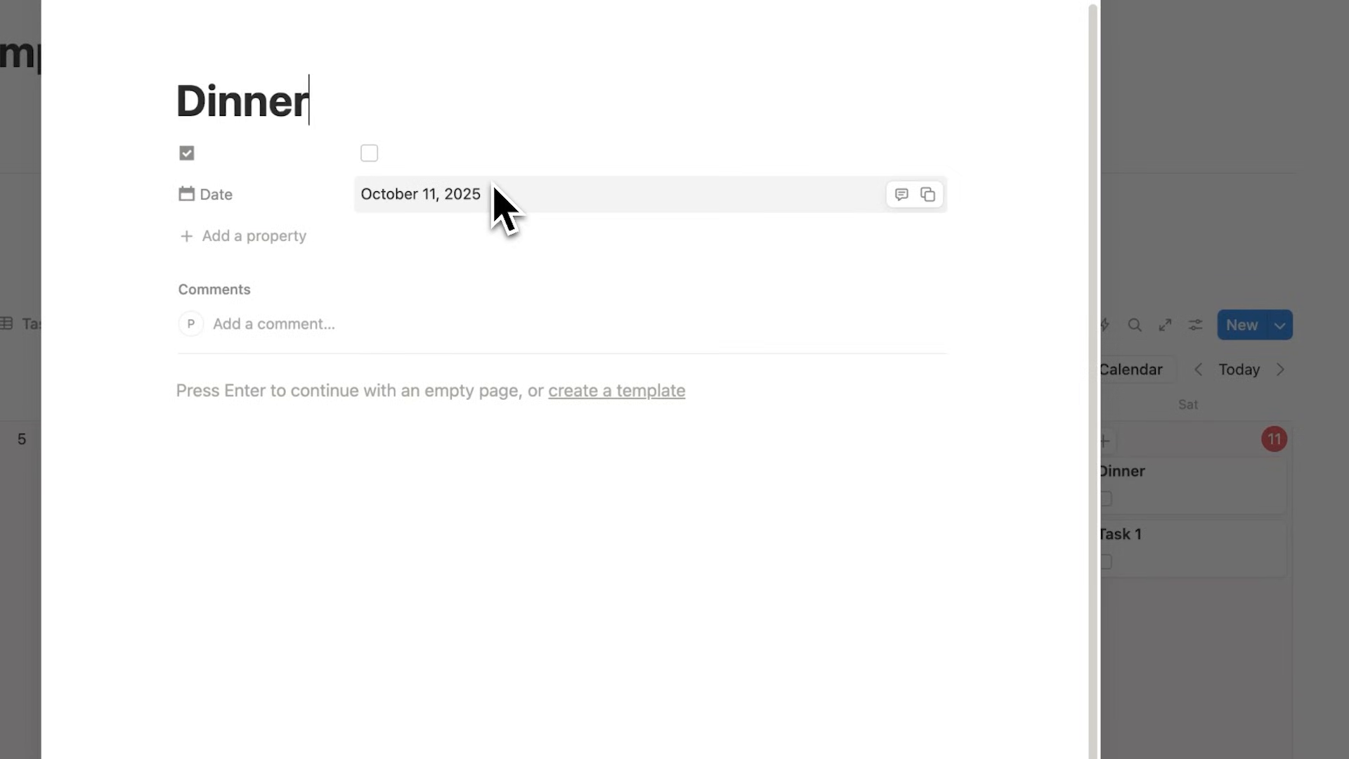
left_click(1203, 622)
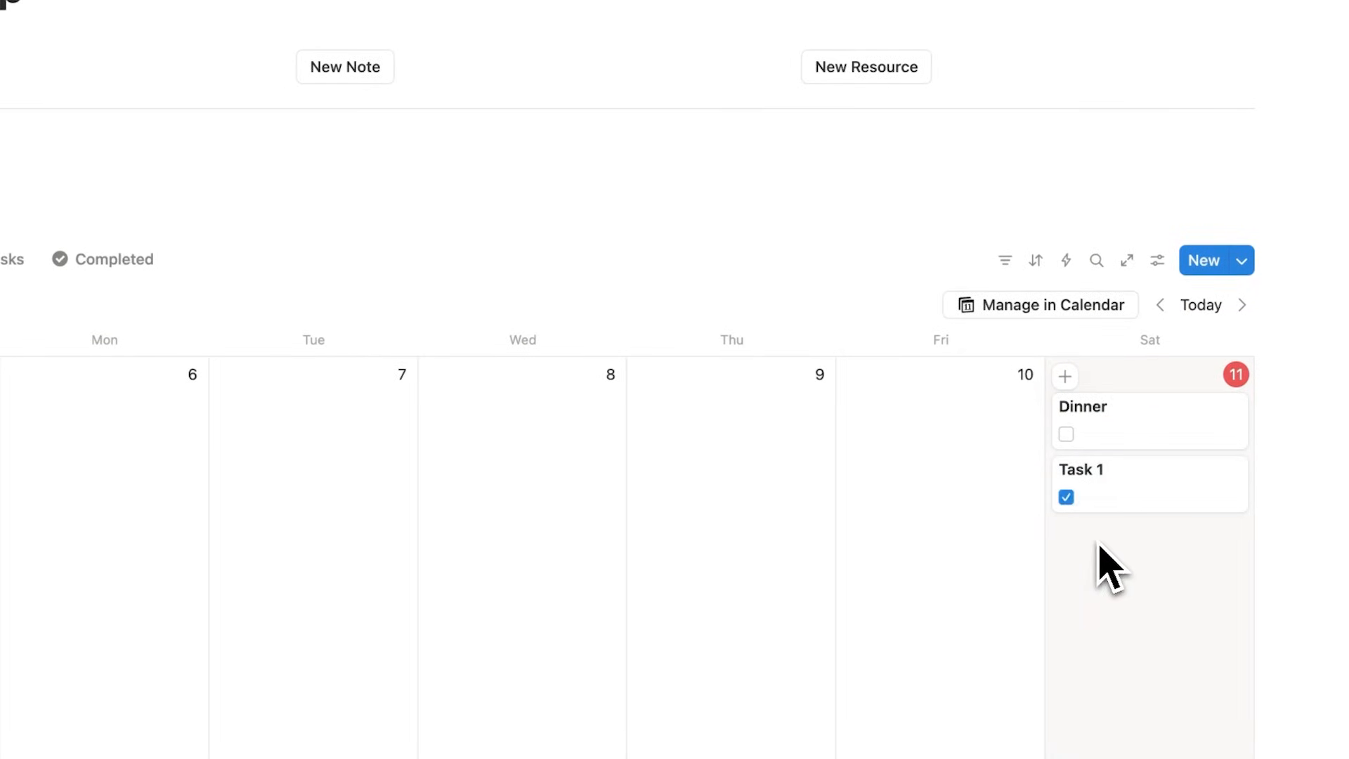
- Show the completed tasks and look over the Notes and Resources sections
left_click(109, 263)
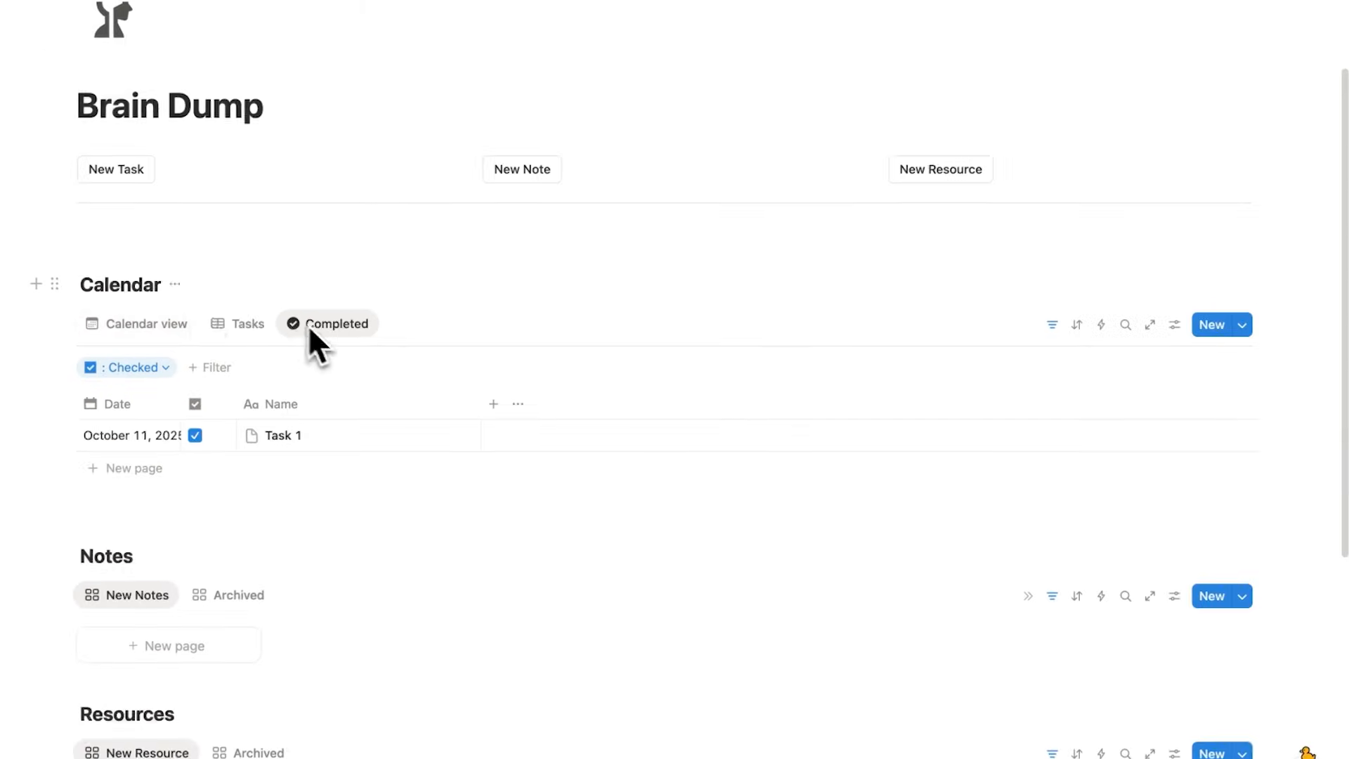
scroll(333, 319, "up", 2)
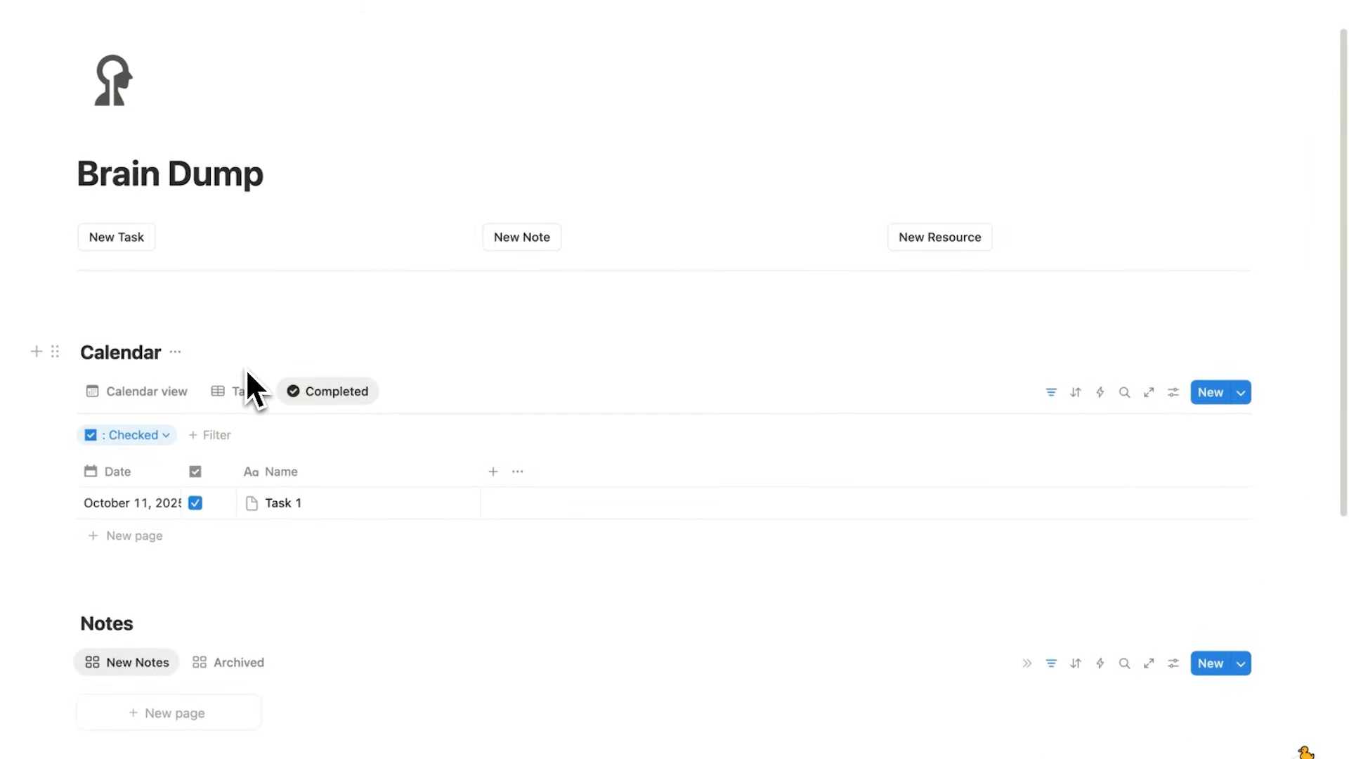
scroll(211, 383, "down", 5)
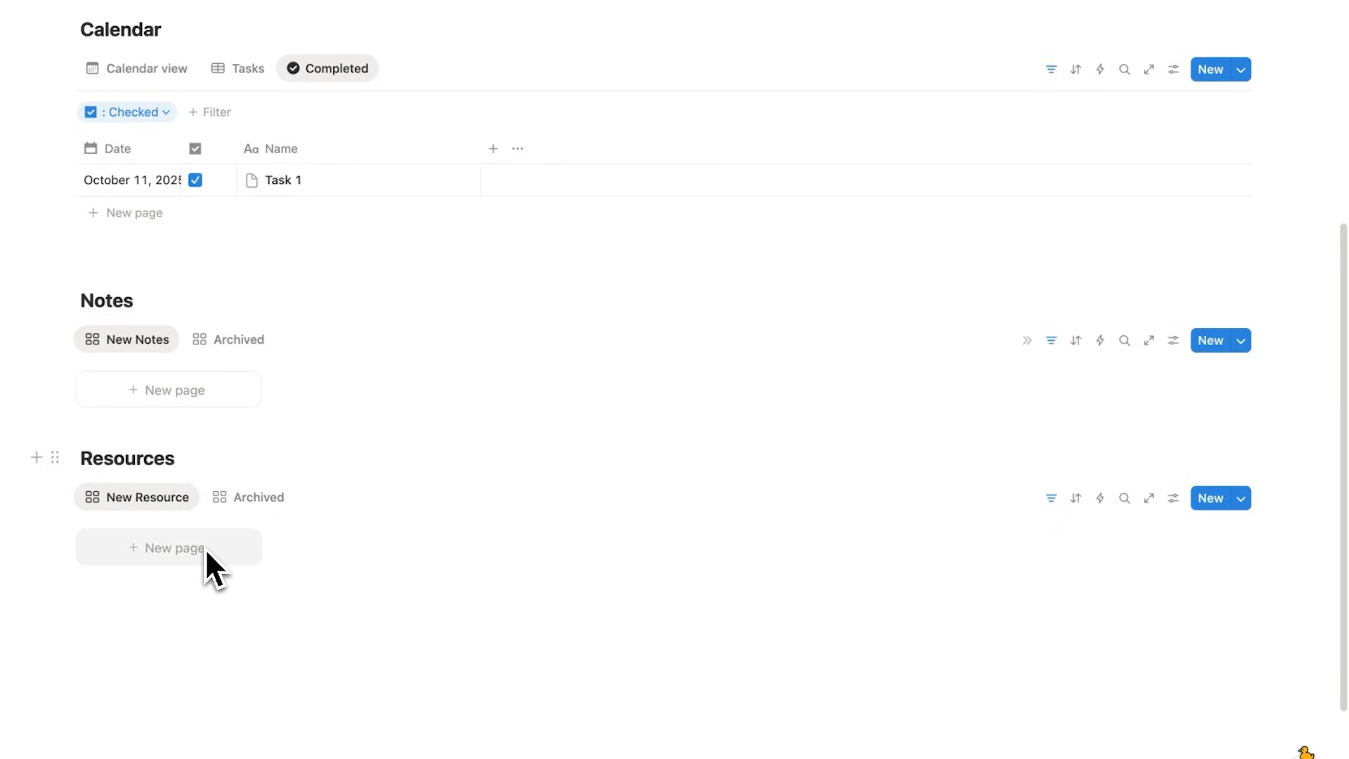
- Create a new note titled Note 1 with the body text "blah blah blah" and close it
scroll(205, 548, "up", 5)
left_click(517, 280)
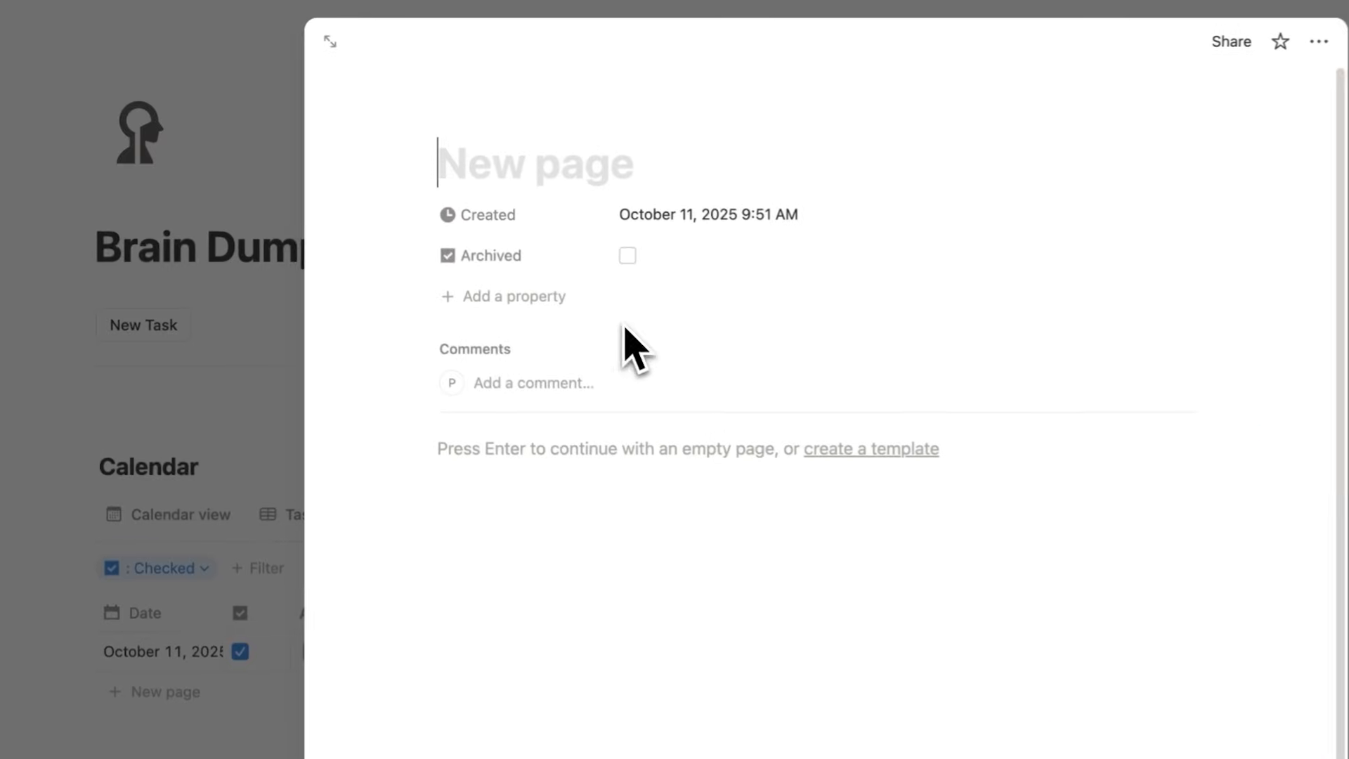
type("Note 1")
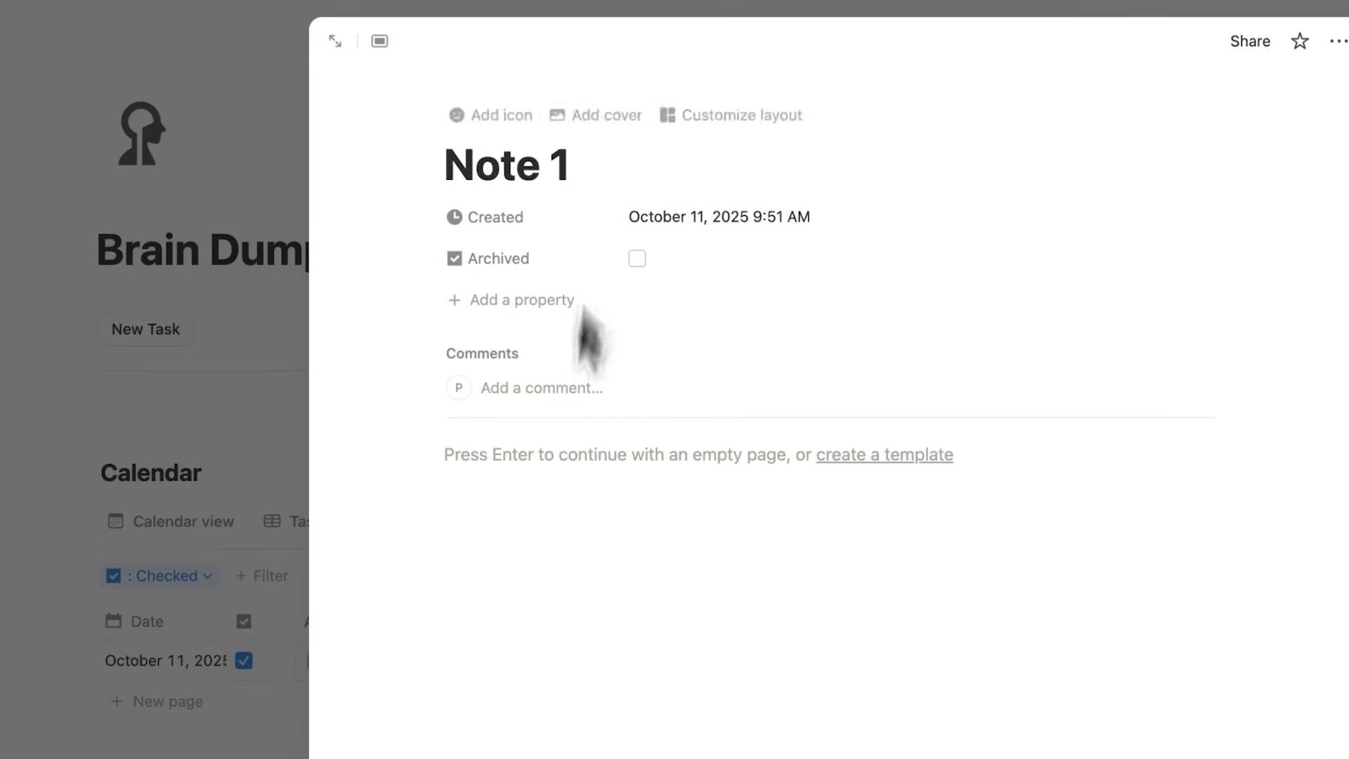
left_click(542, 511)
type("blah blah blah")
left_click(250, 190)
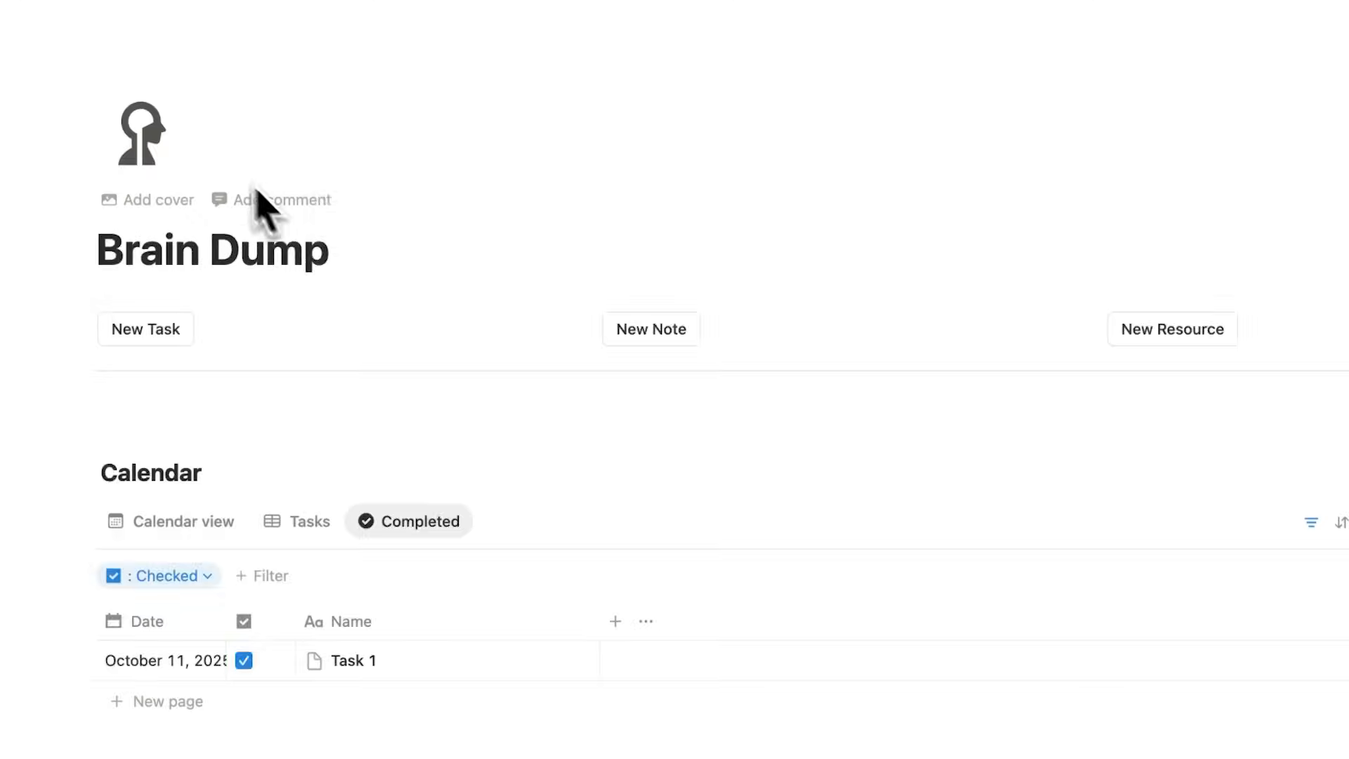
- Mark Note 1 as archived in the Notes section
scroll(256, 204, "down", 9)
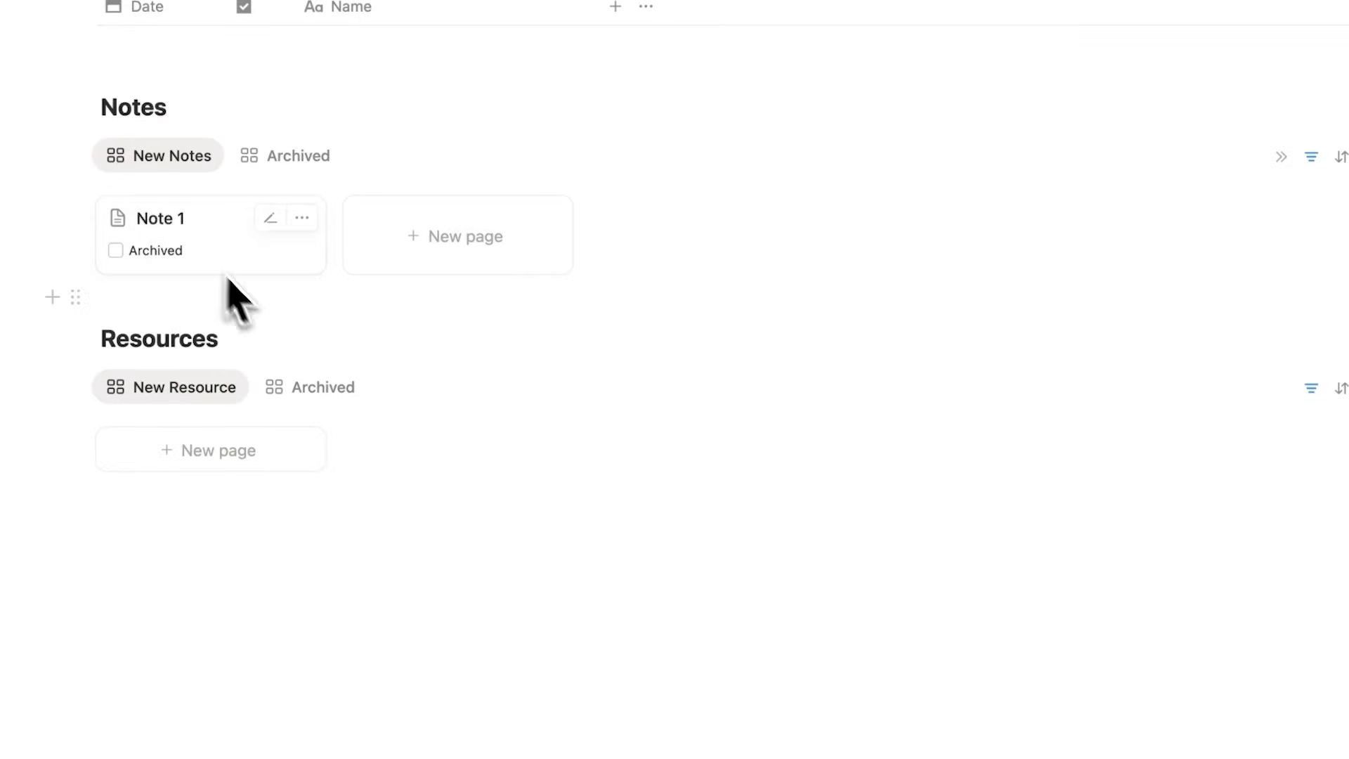
scroll(225, 293, "up", 2)
left_click(110, 337)
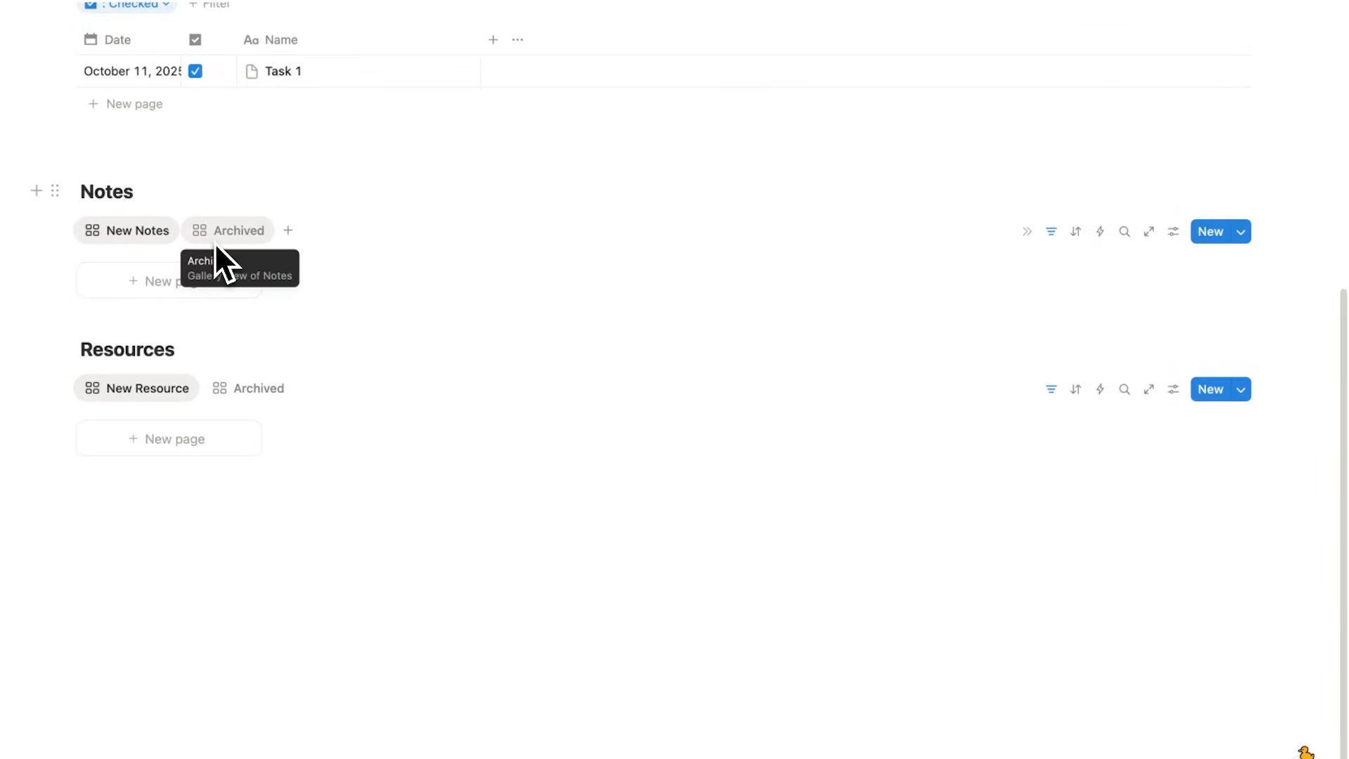
scroll(135, 413, "up", 7)
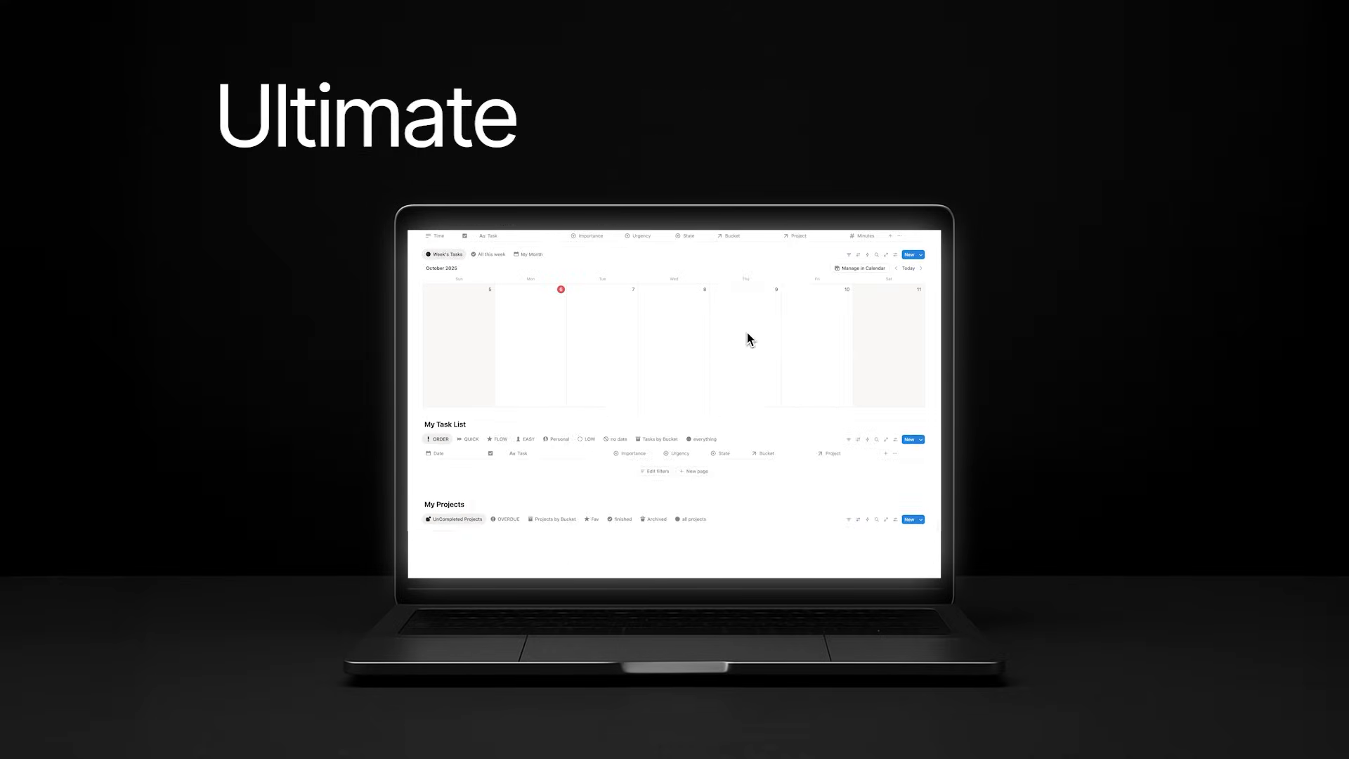
- Examine the Headquarters template's tasks, projects, workspaces and life buckets sections
scroll(749, 336, "down", 4)
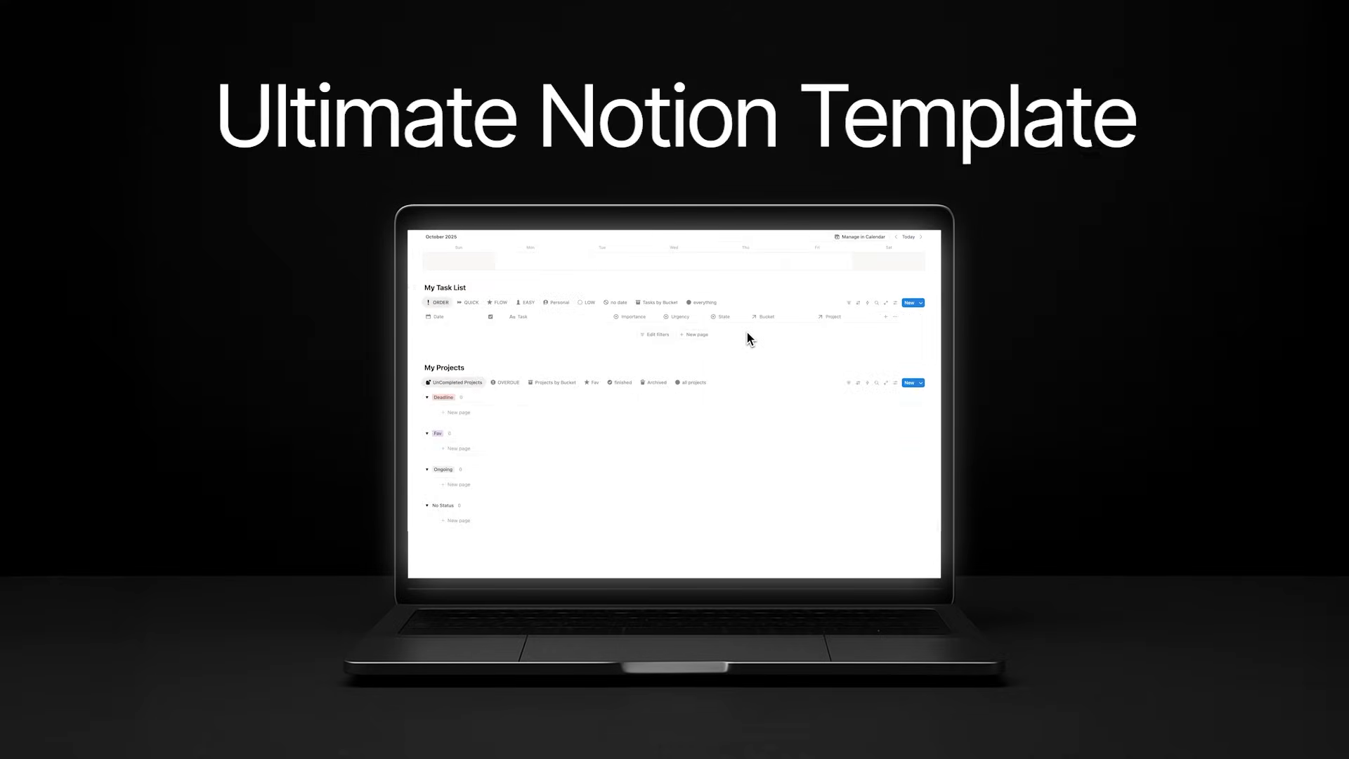
scroll(748, 332, "down", 3)
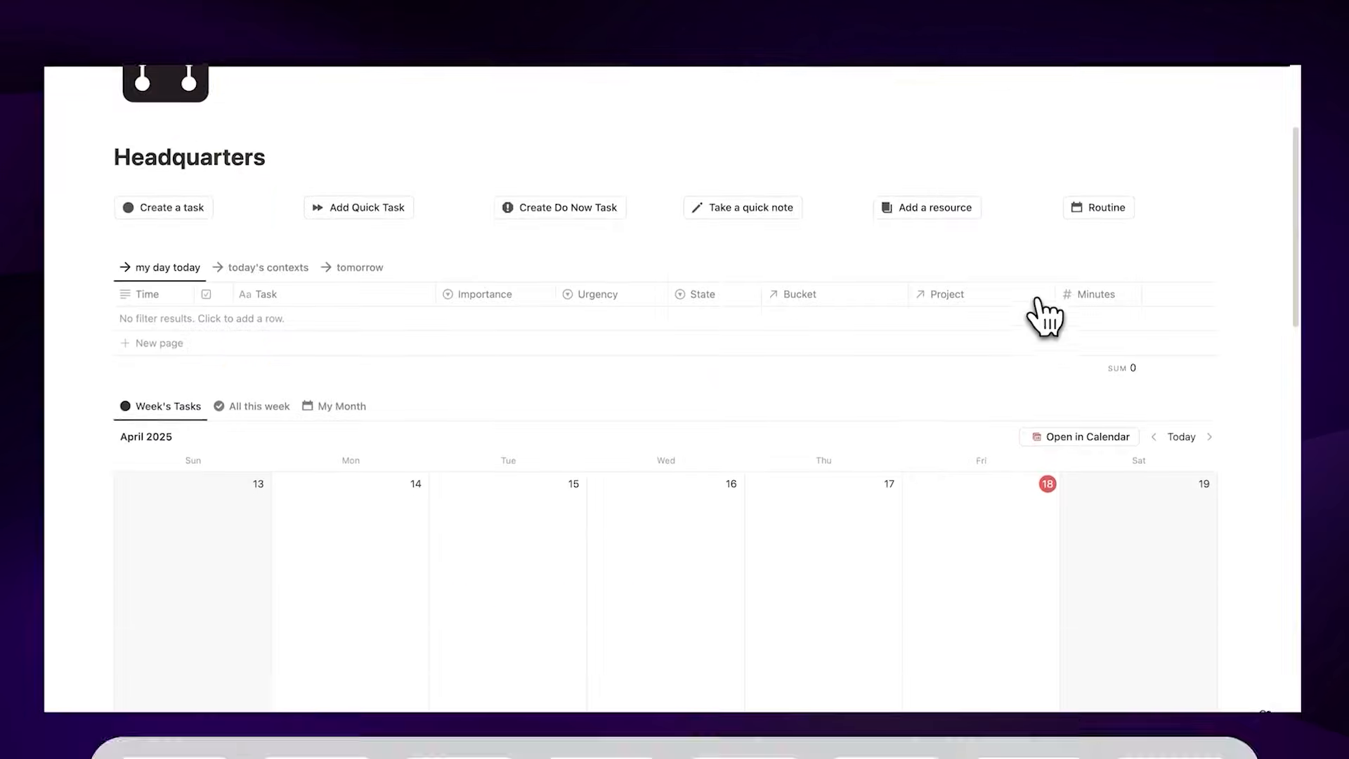
scroll(1039, 316, "down", 5)
scroll(1045, 317, "down", 5)
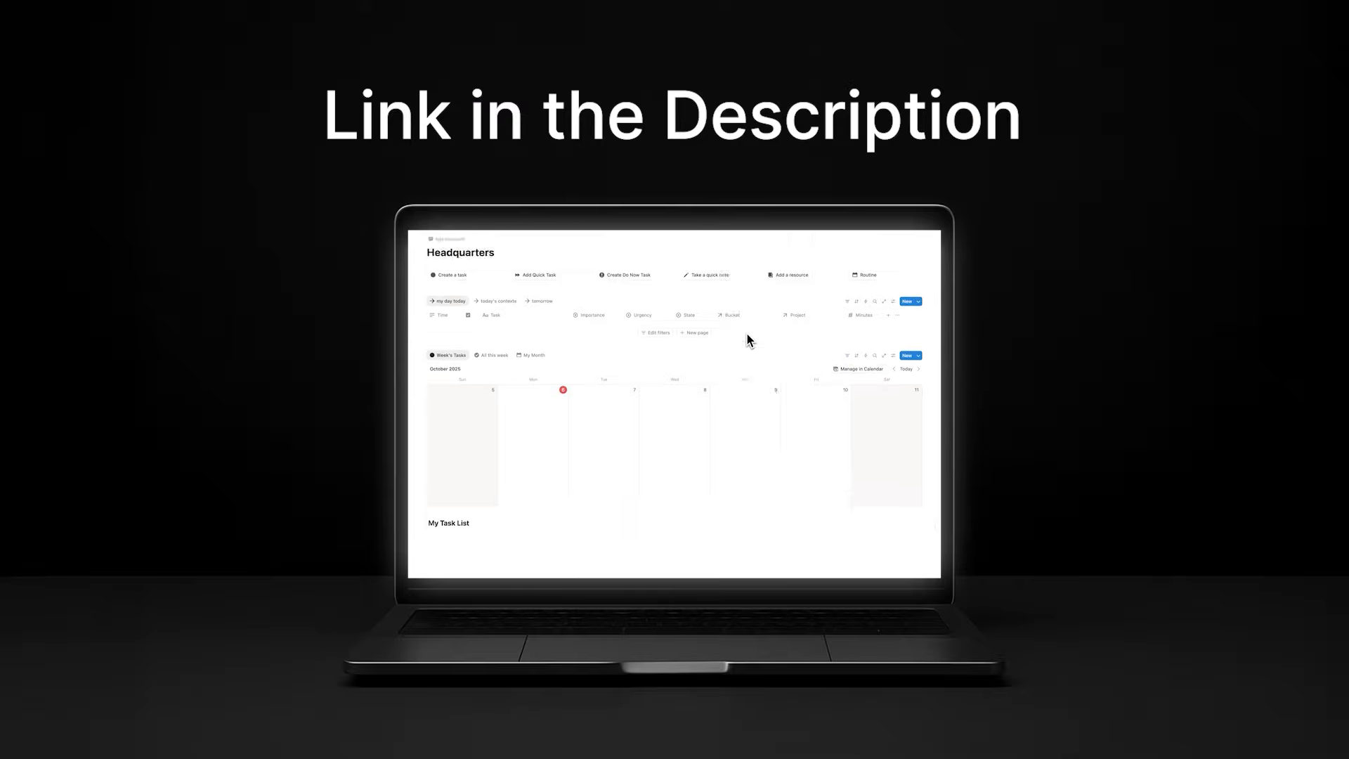
scroll(749, 337, "down", 3)
scroll(748, 336, "down", 3)
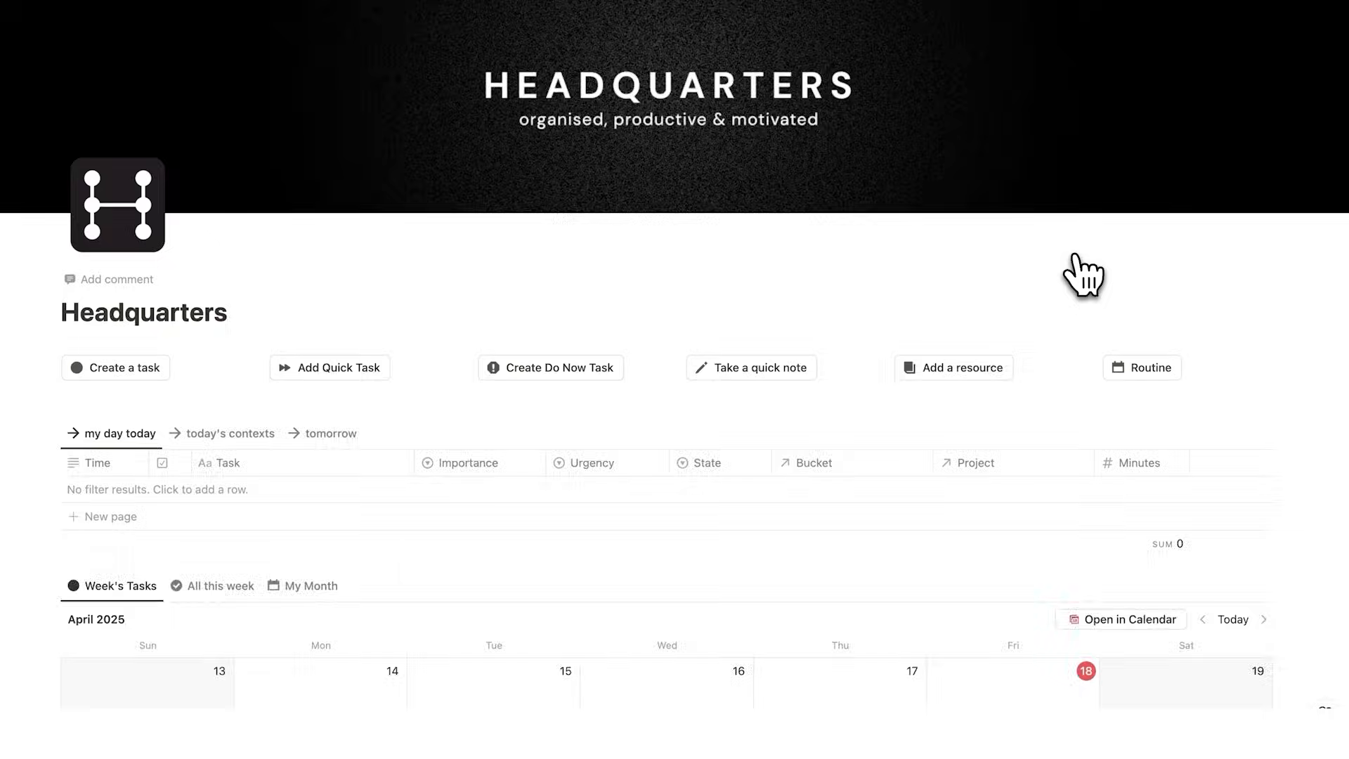
scroll(1079, 279, "down", 3)
scroll(1082, 274, "down", 5)
scroll(1083, 274, "down", 10)
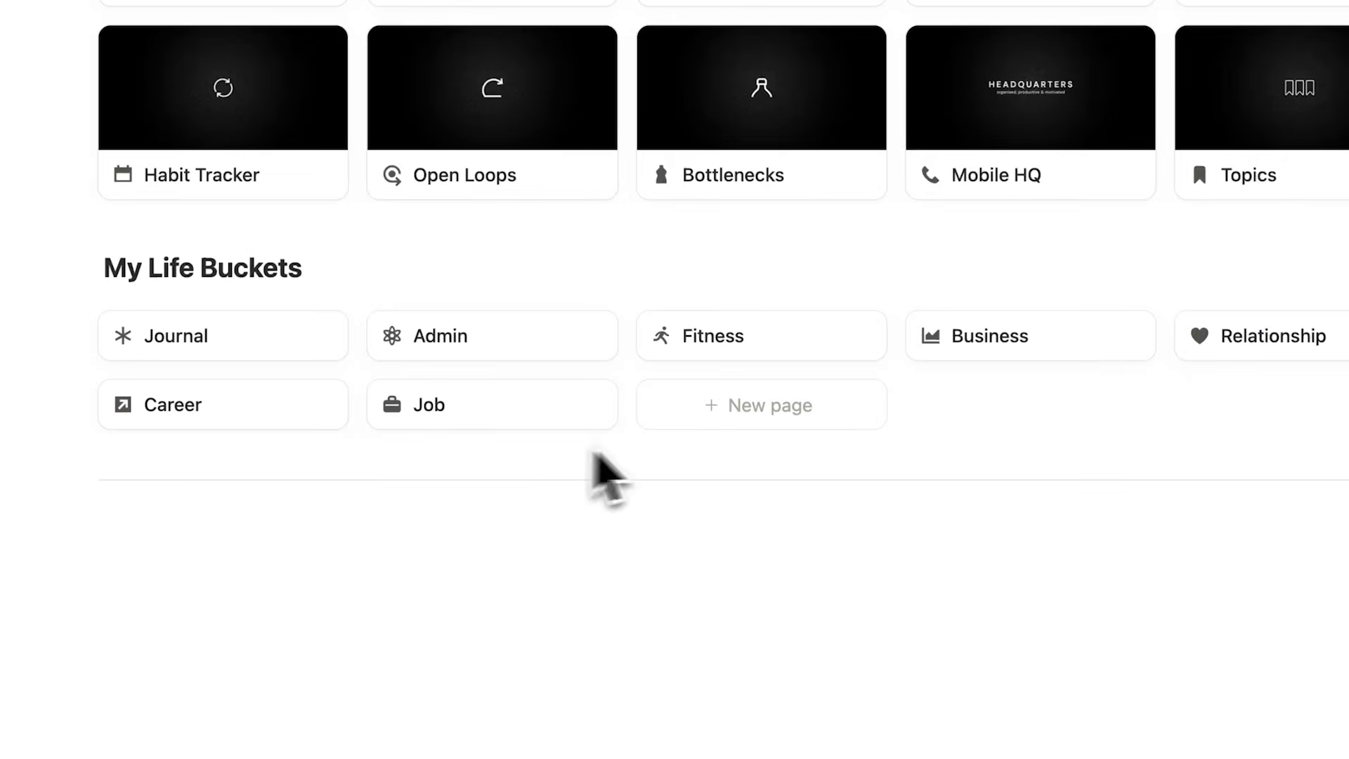
scroll(608, 481, "up", 5)
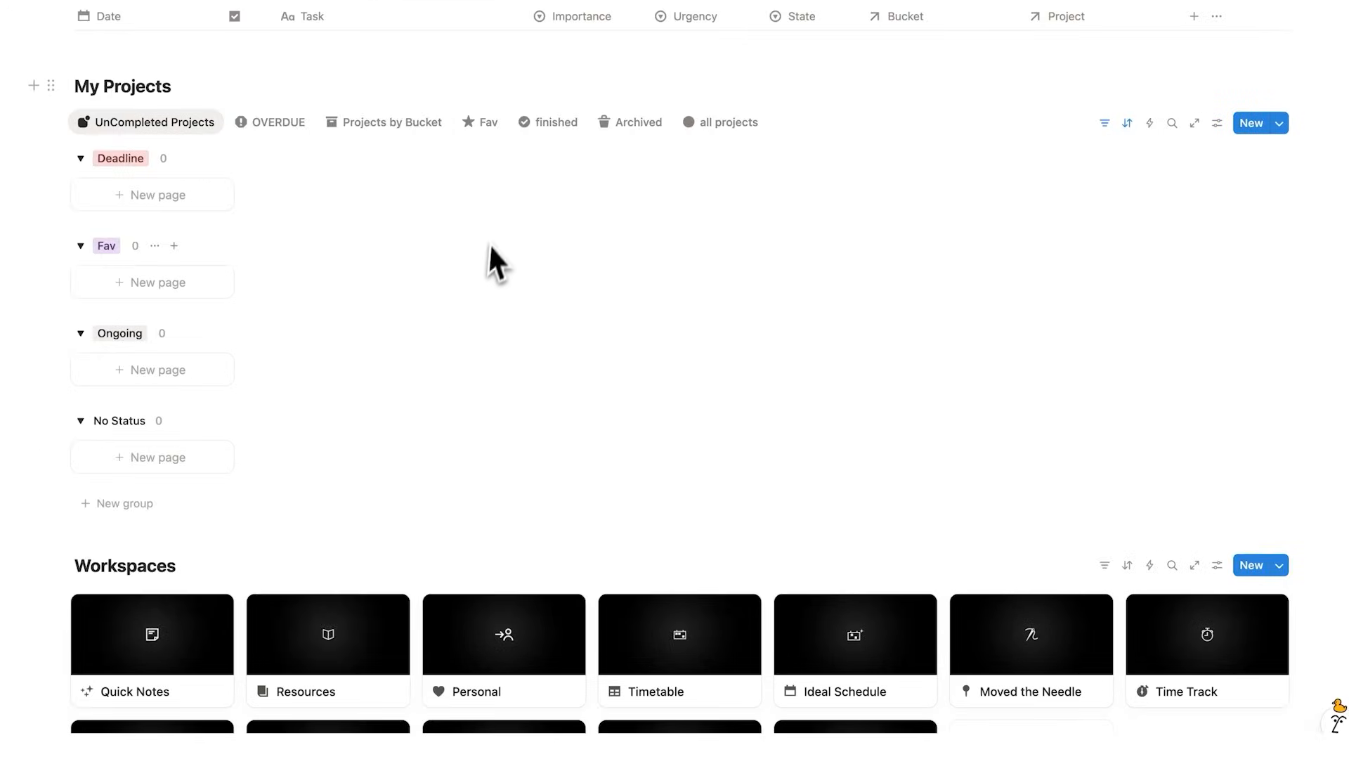
scroll(491, 262, "down", 5)
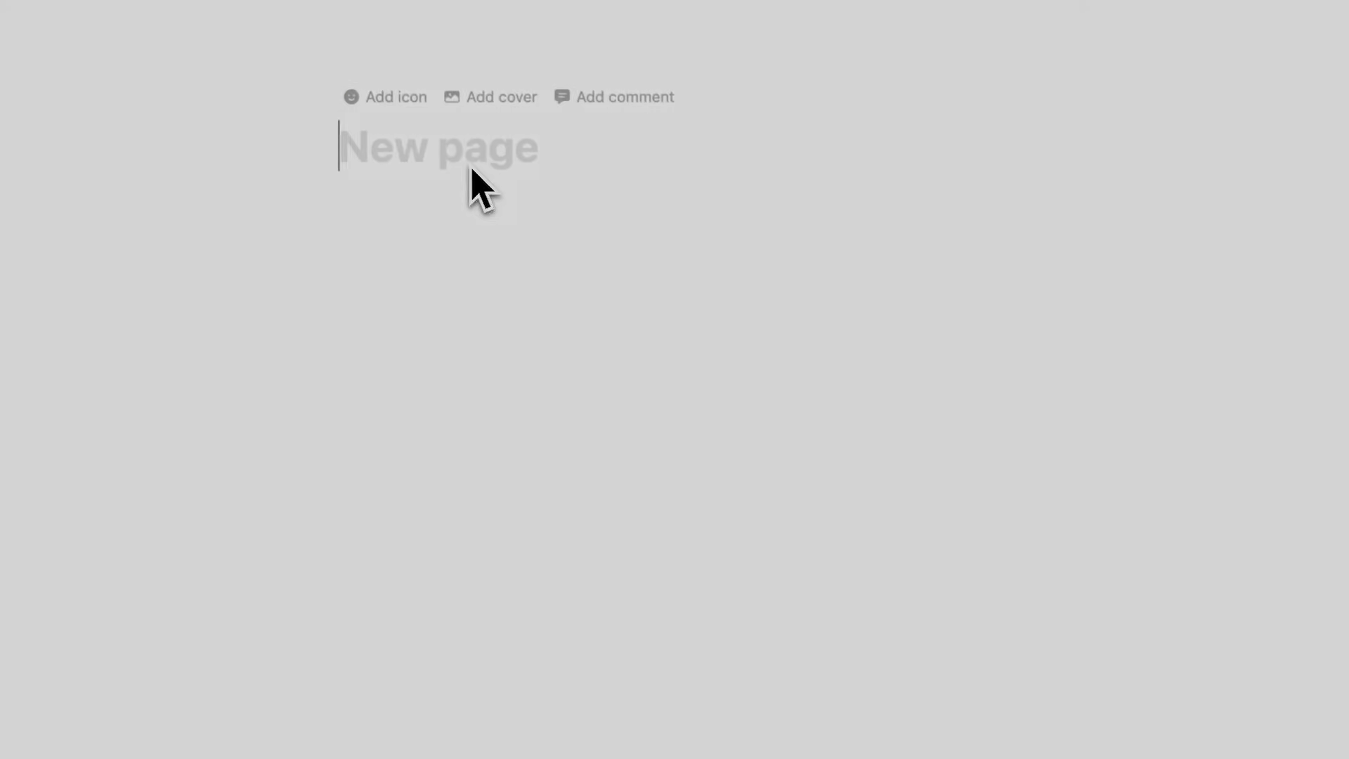
- Title the new page Brain Dump
type("Brain")
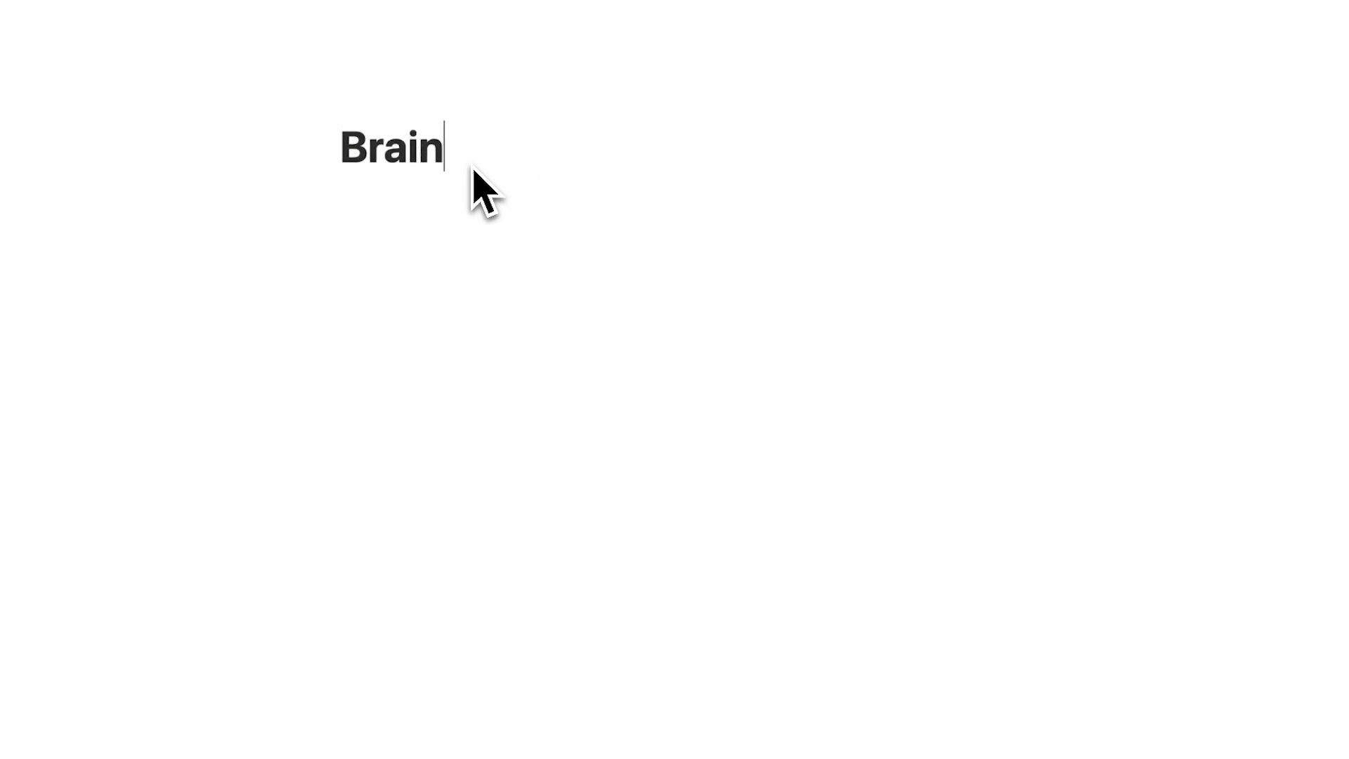
type(" Dump")
key("Return")
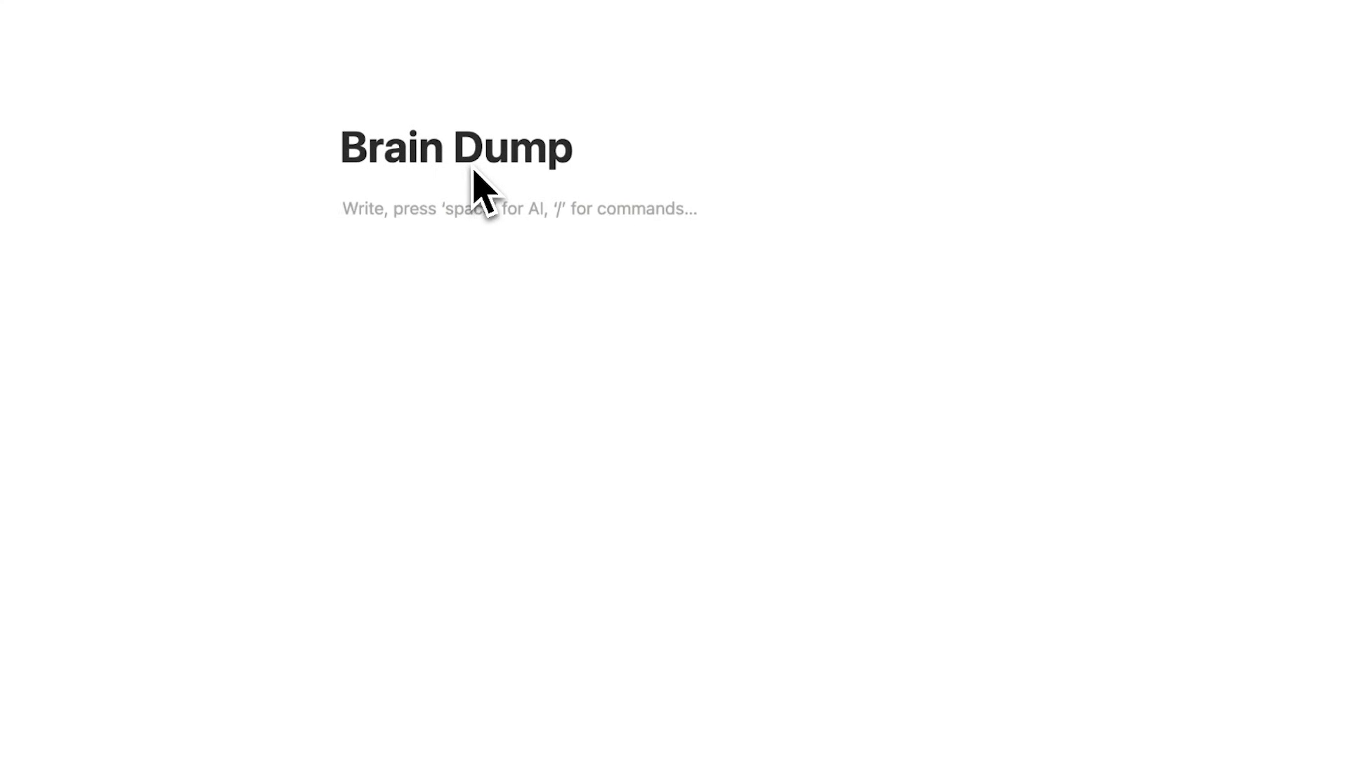
- Add a page icon by searching for "brain" and choosing the dark head-profile icon
left_click(385, 100)
left_click(386, 110)
left_click(275, 203)
type("brain")
mouse_move(224, 304)
left_click(226, 338)
- Insert a calendar view database with a new empty data source below the page title and name it Calendar
type("/calendar")
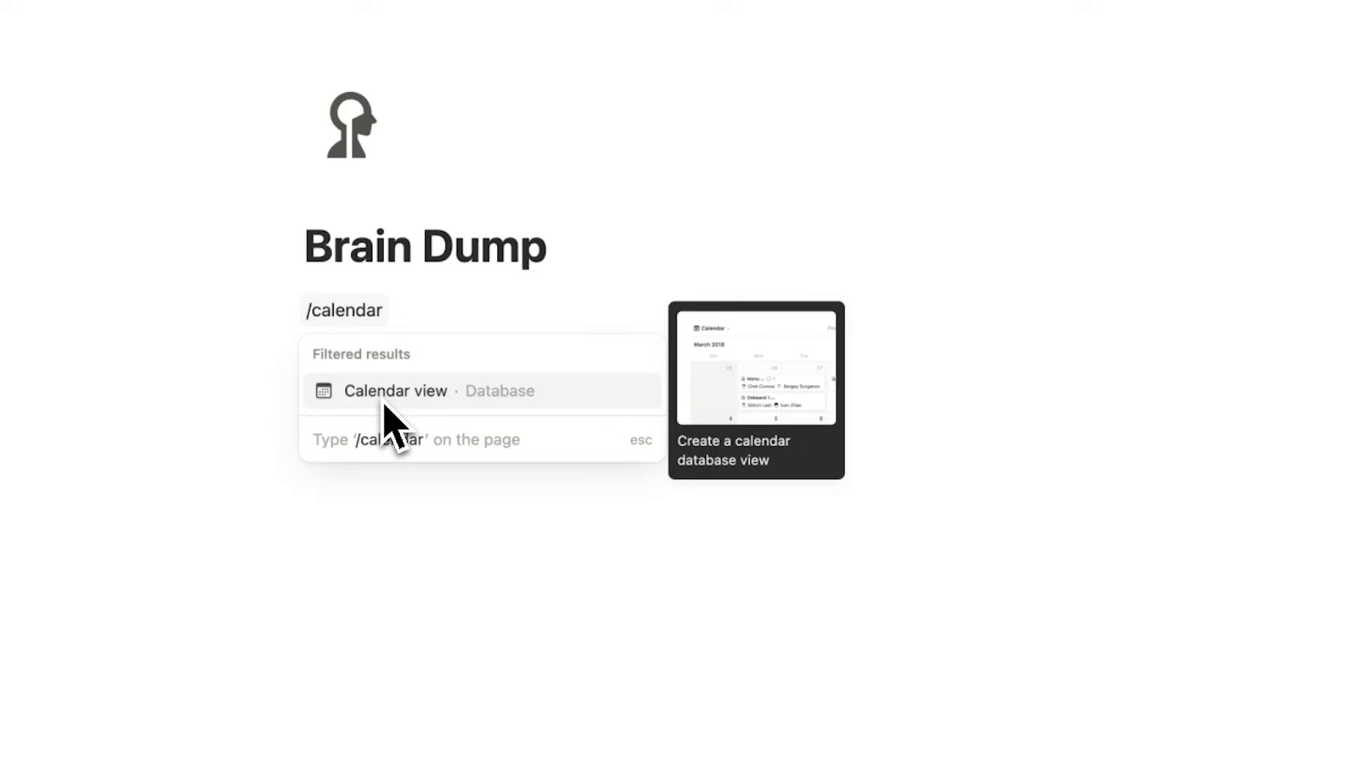
left_click(521, 406)
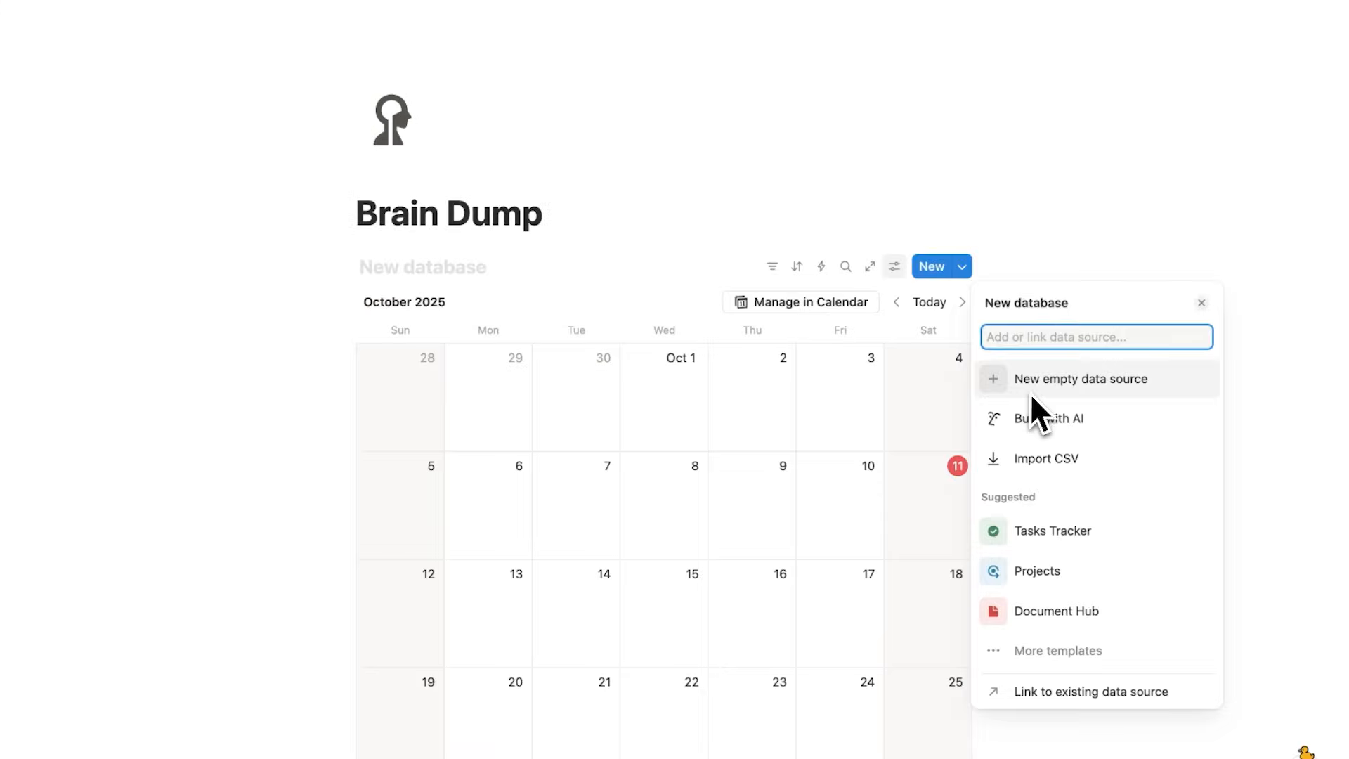
left_click(931, 411)
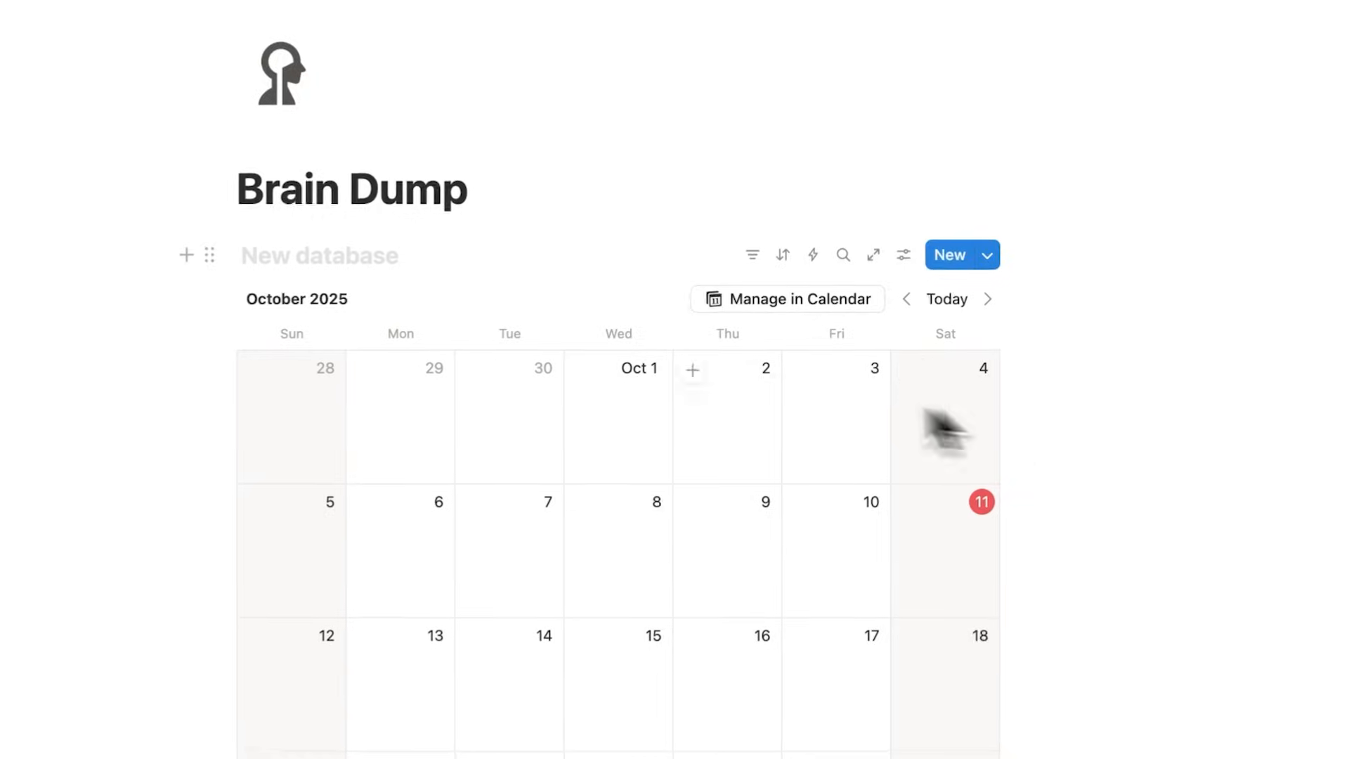
type("Calendar")
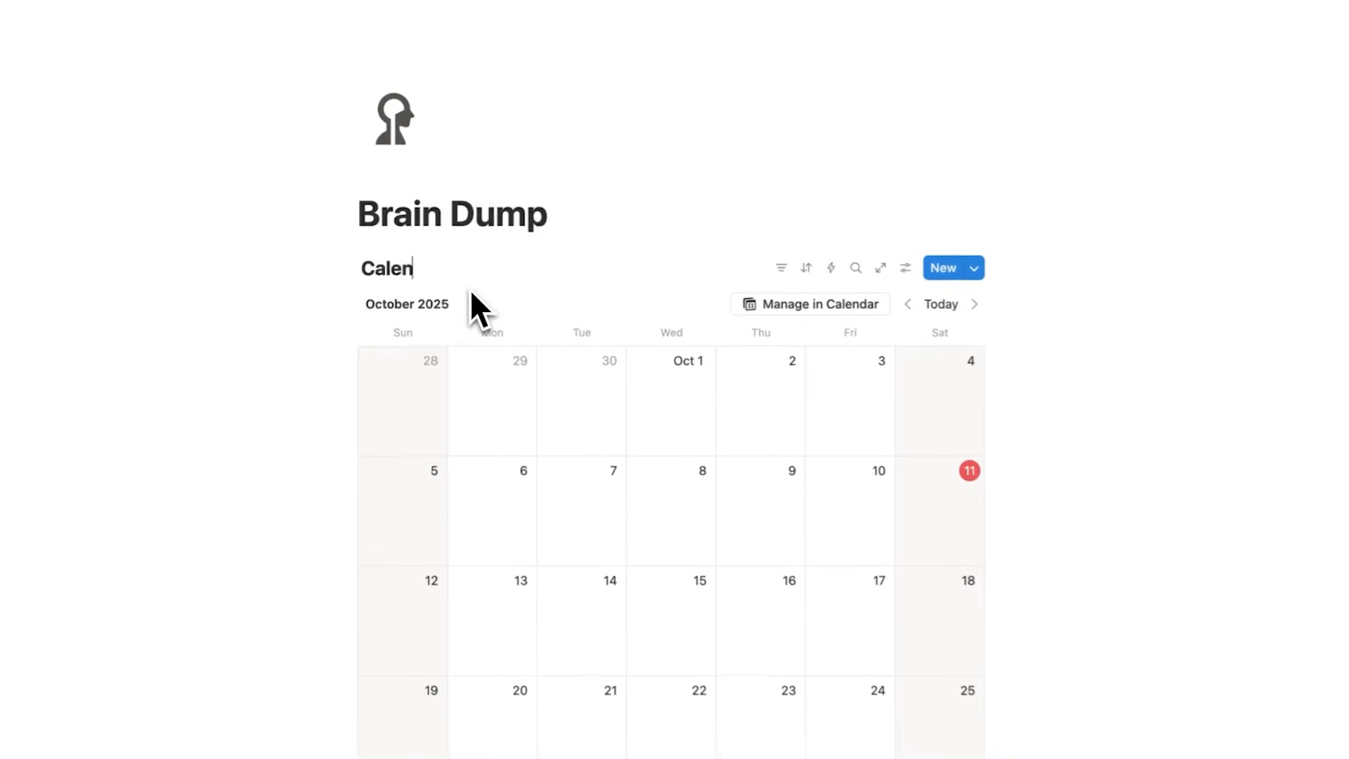
- Set the Calendar database's layout to show the calendar as Week
scroll(517, 351, "down", 4)
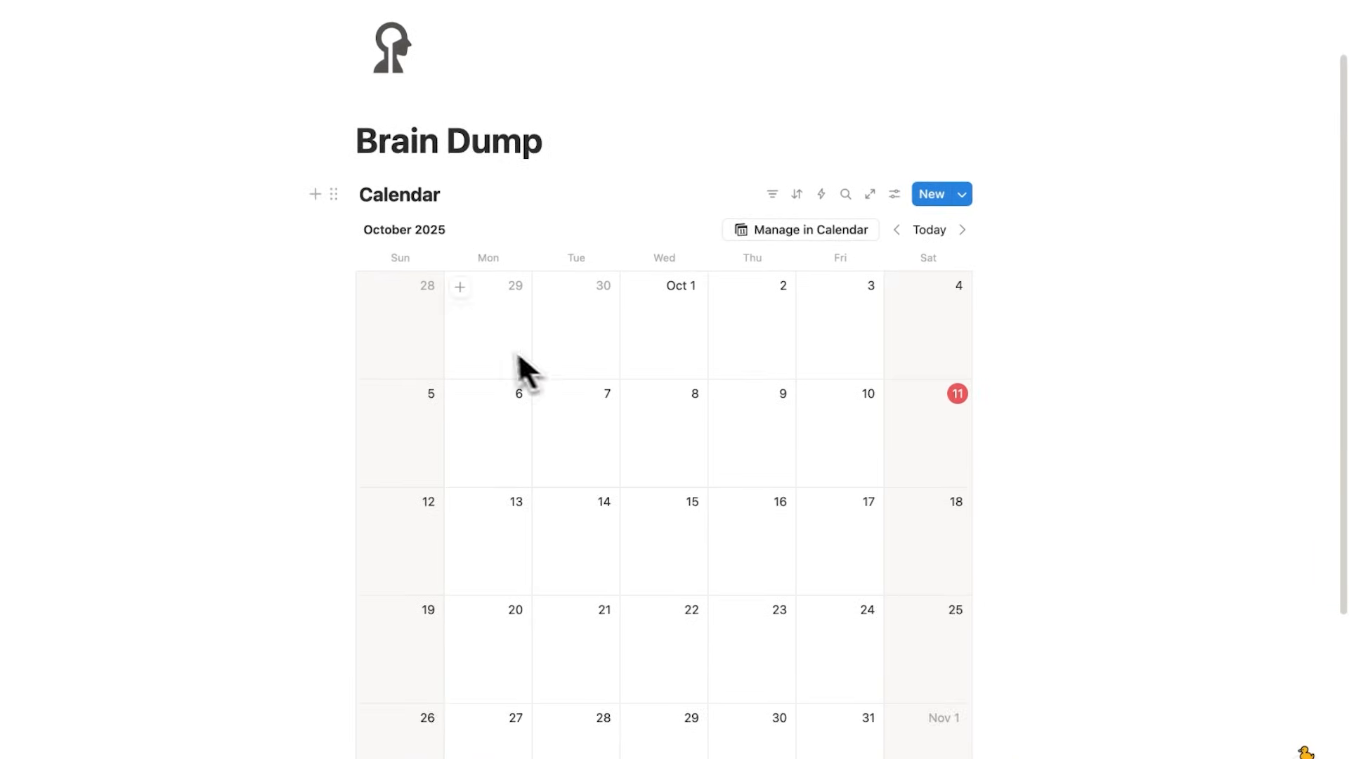
scroll(803, 555, "up", 3)
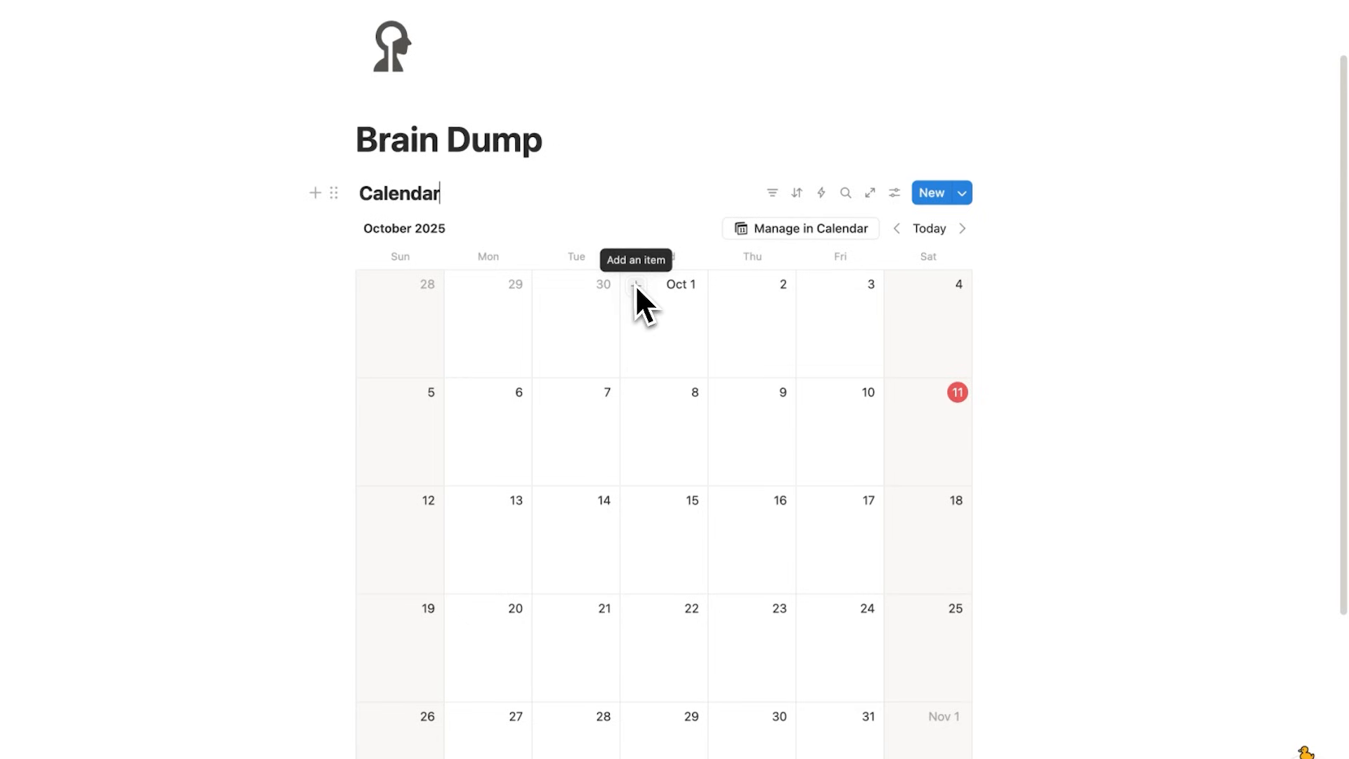
left_click(900, 200)
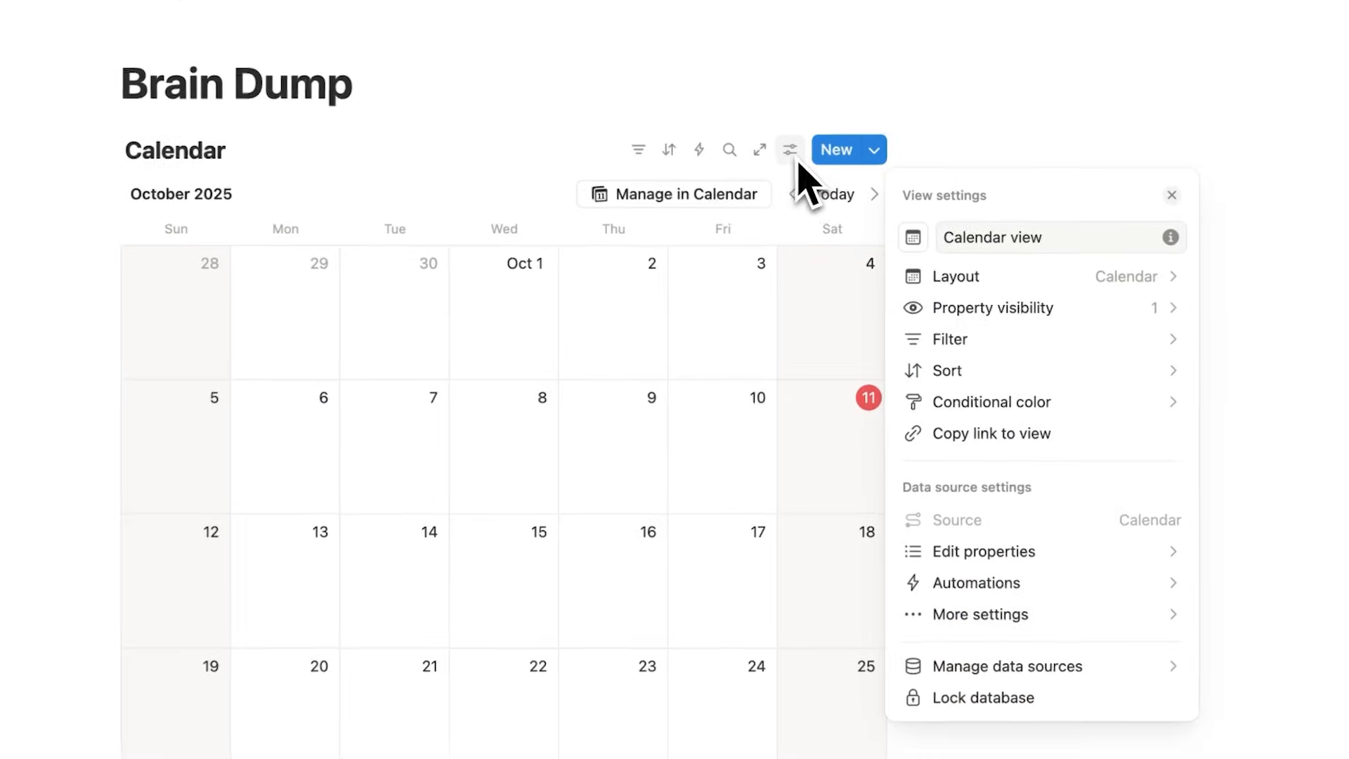
left_click(991, 276)
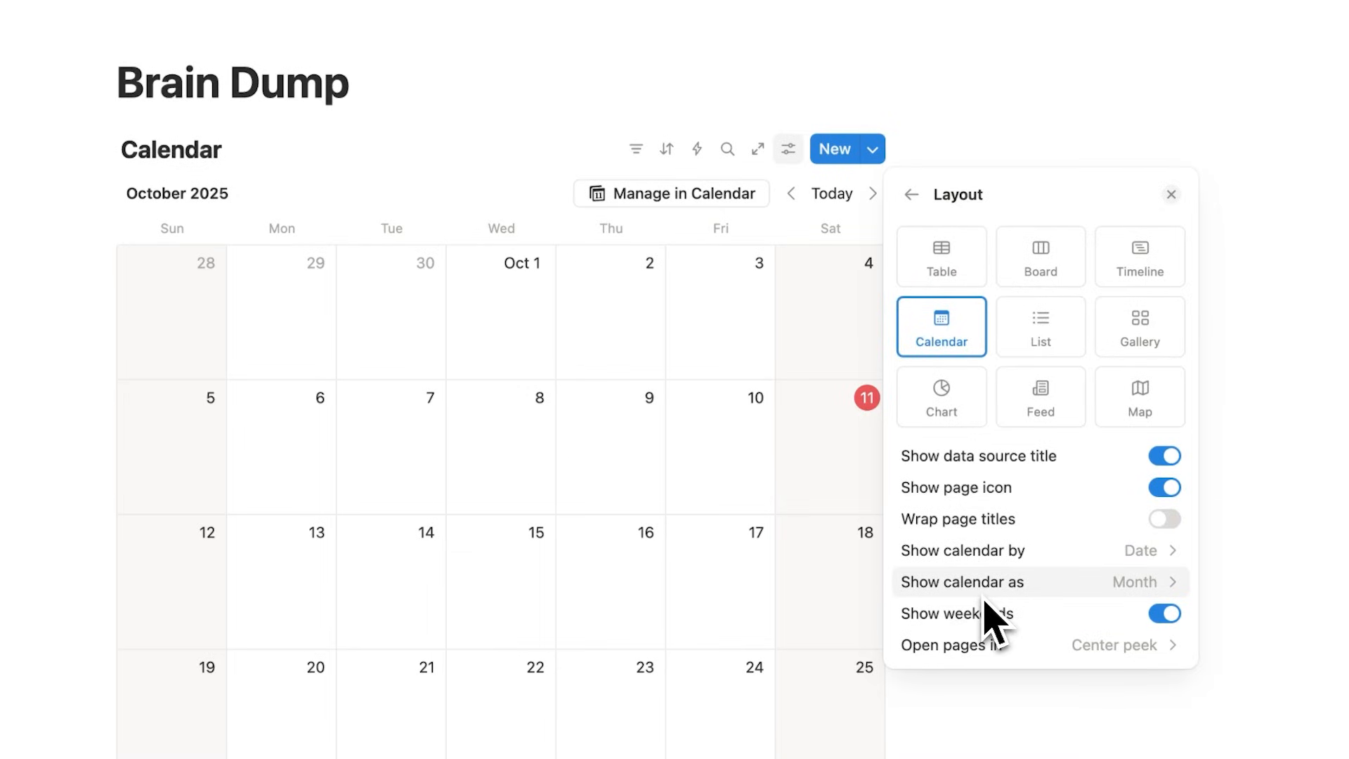
left_click(1055, 582)
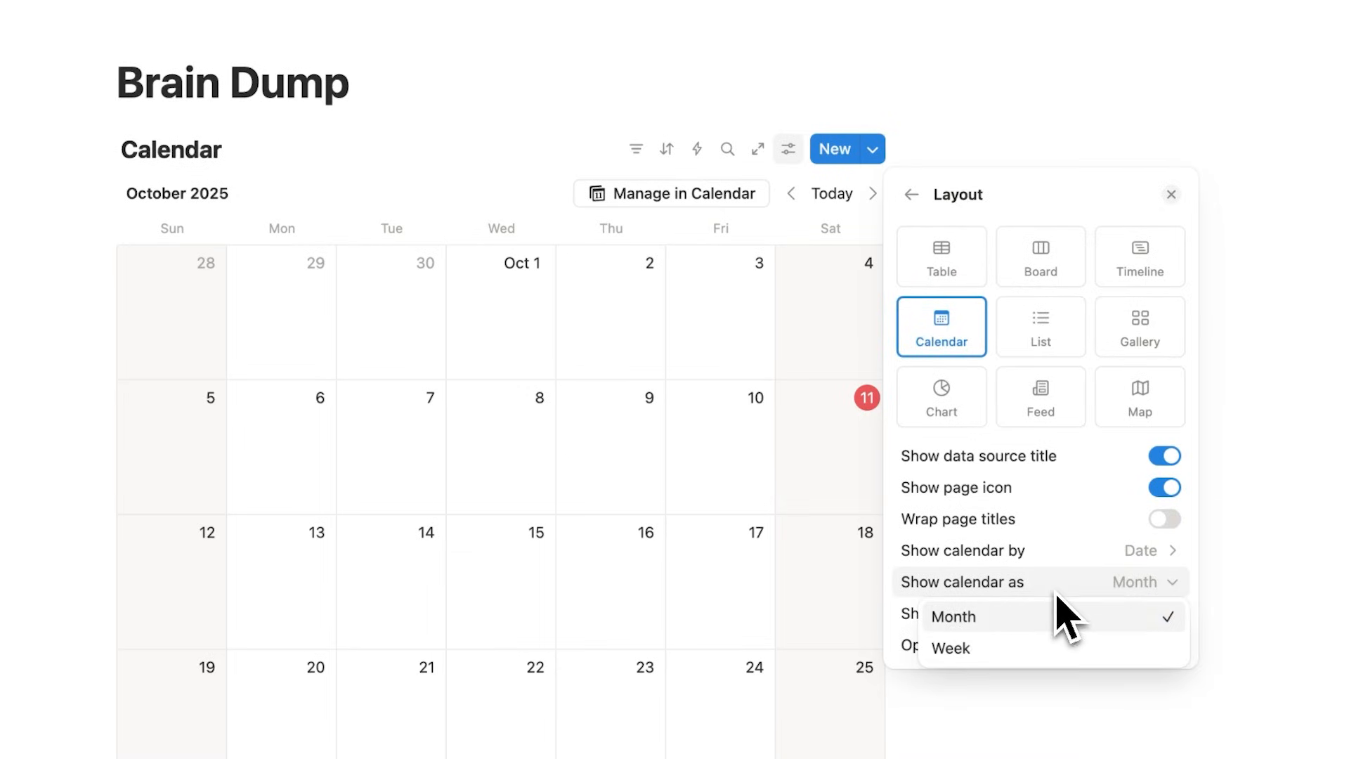
left_click(1016, 648)
left_click(1160, 172)
- Turn on full width for the Brain Dump page
scroll(1159, 172, "up", 3)
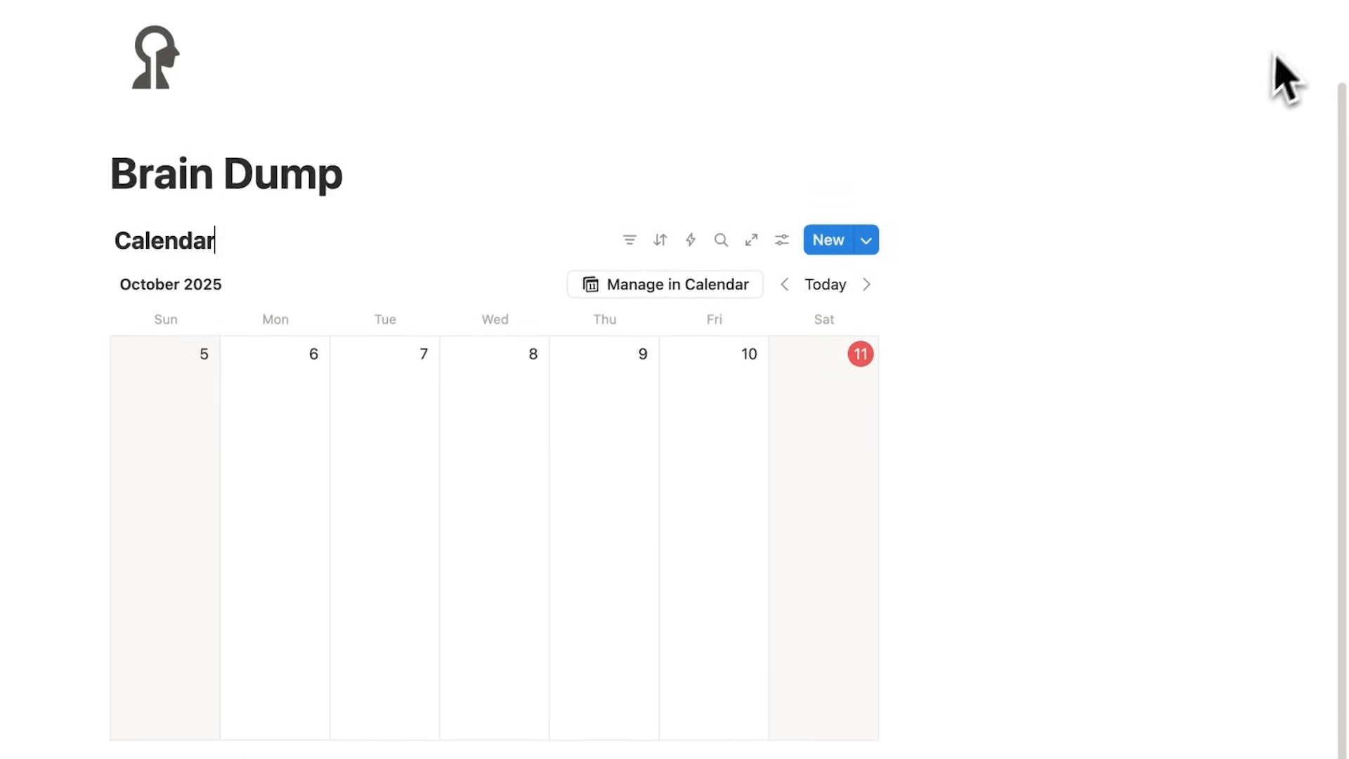
left_click(1328, 17)
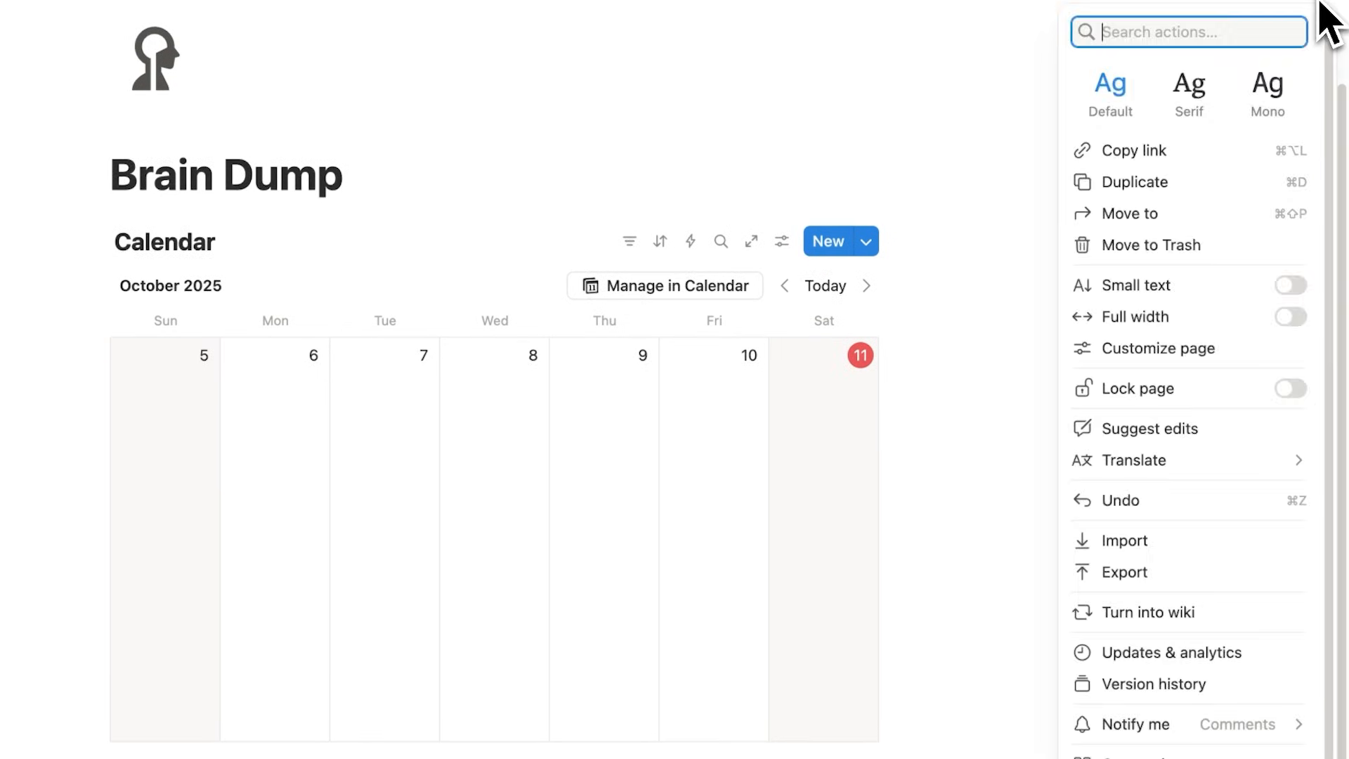
left_click(1292, 317)
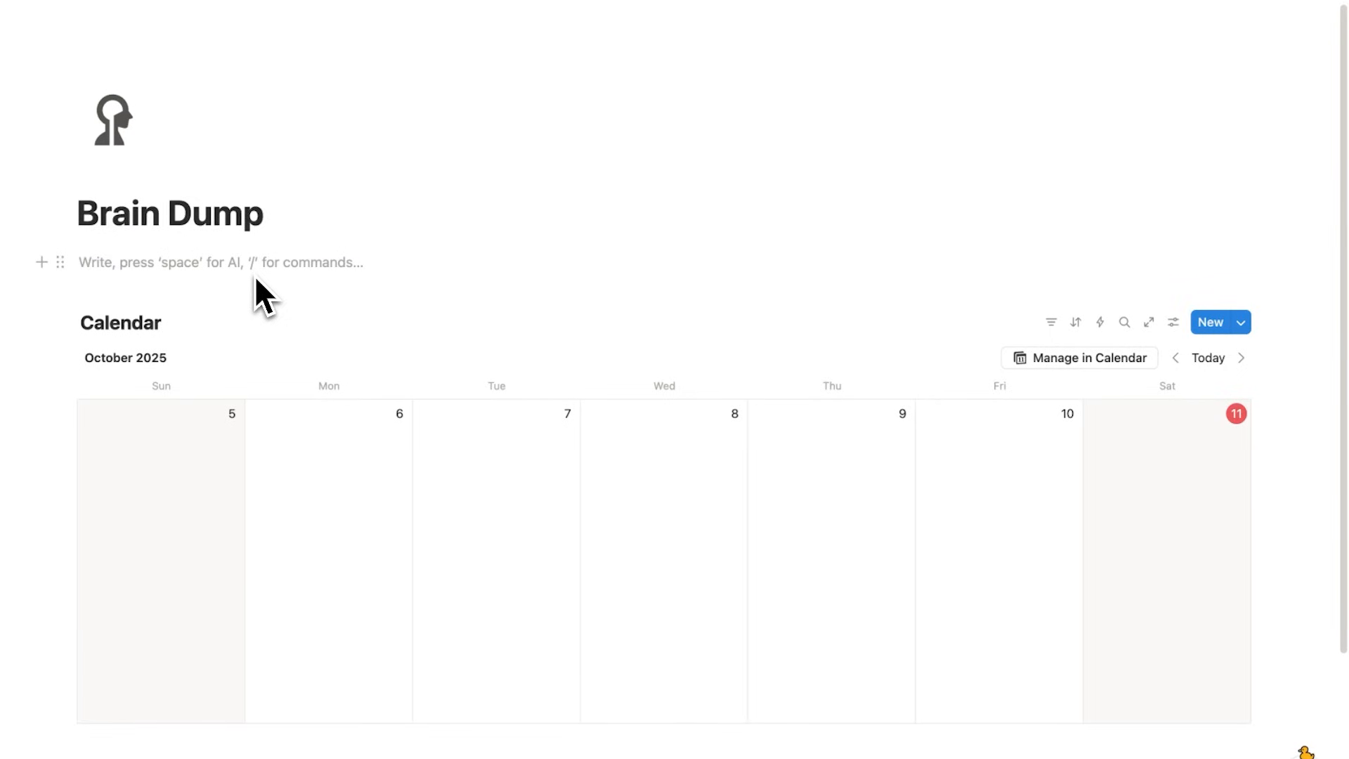
- Insert a button block between the page title and the Calendar database and name it New Event
type("/button")
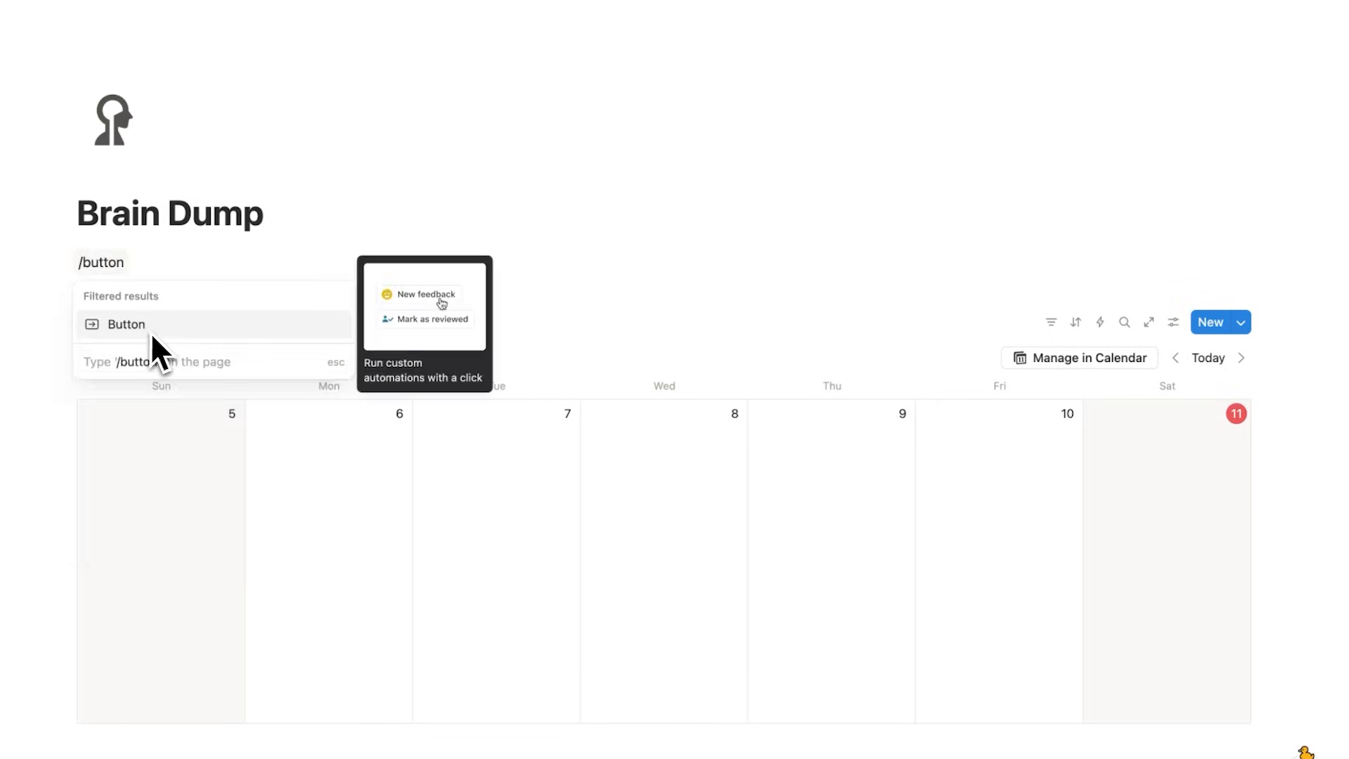
left_click(152, 327)
type("New Event")
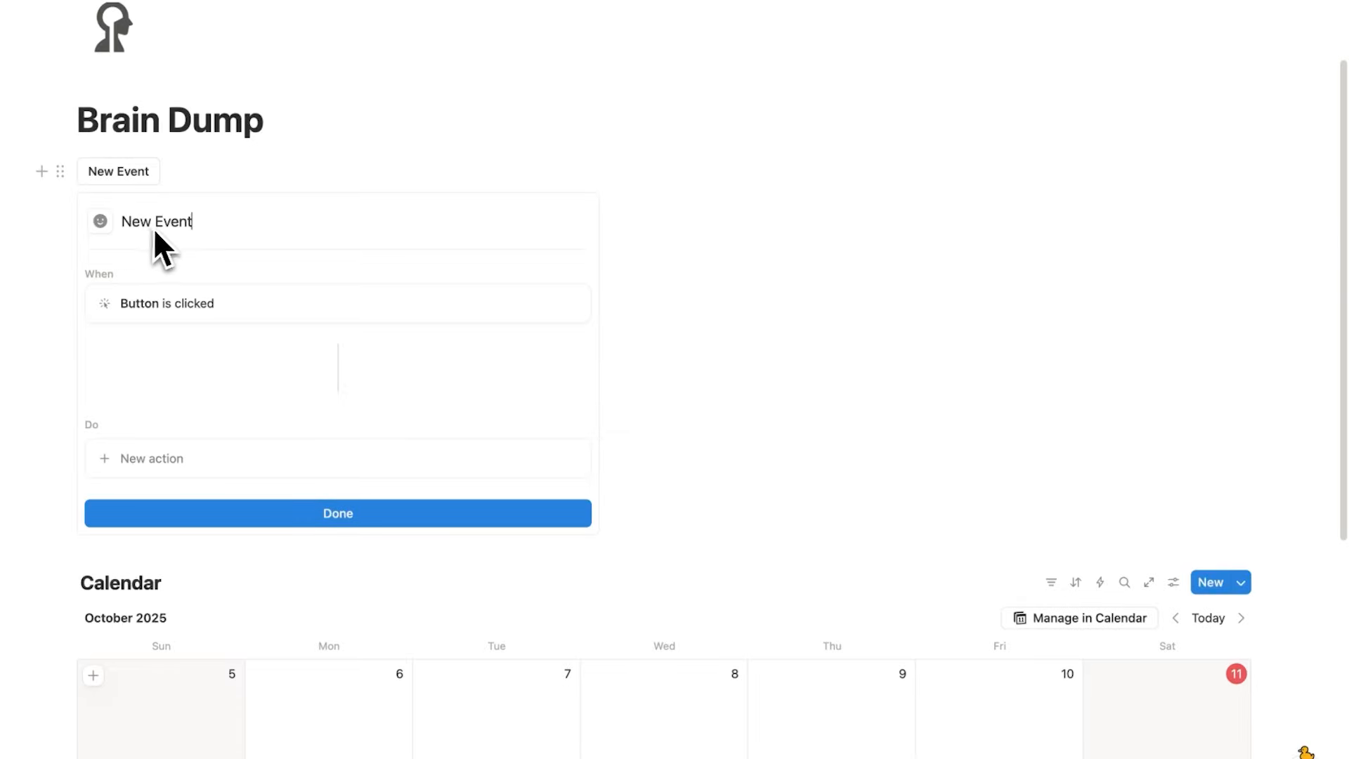
- Give the New Event button an action that adds a page to the Calendar data source of Brain Dump
scroll(183, 225, "down", 4)
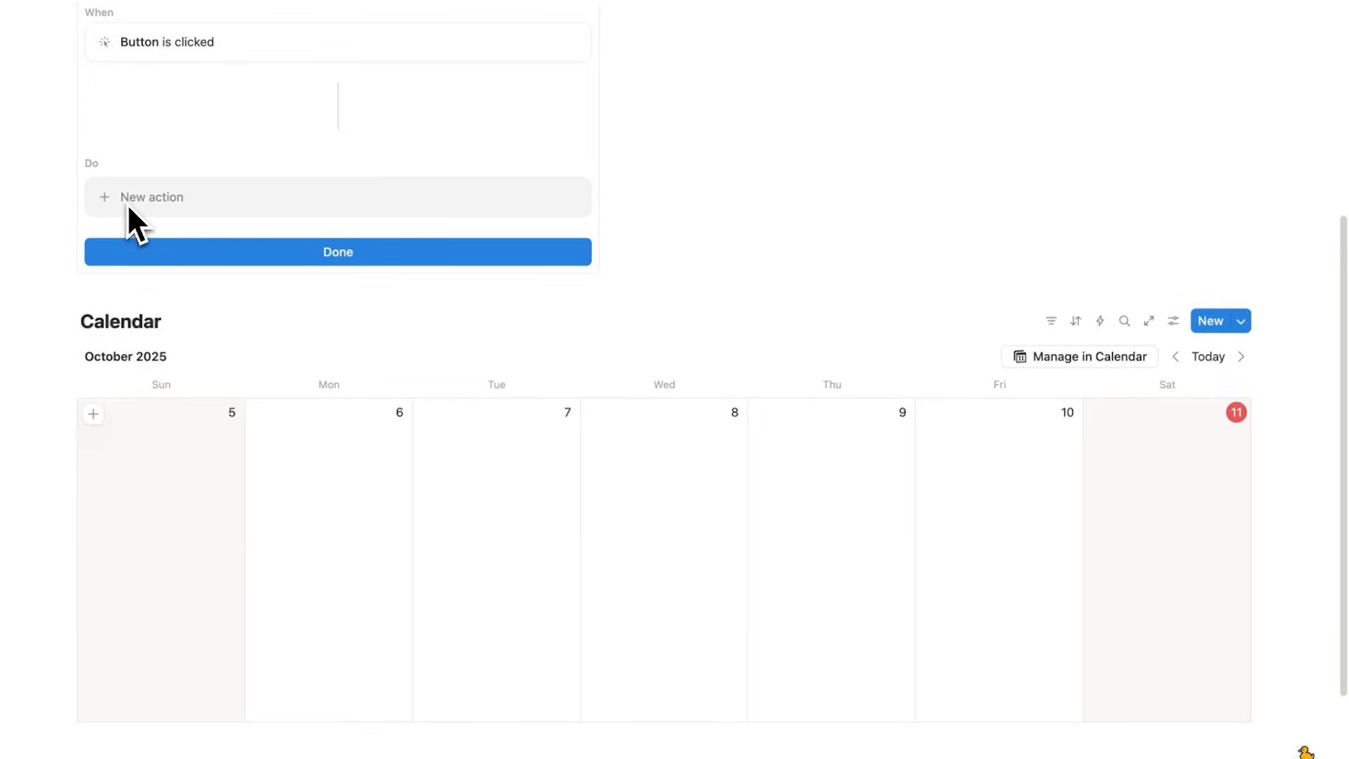
left_click(127, 204)
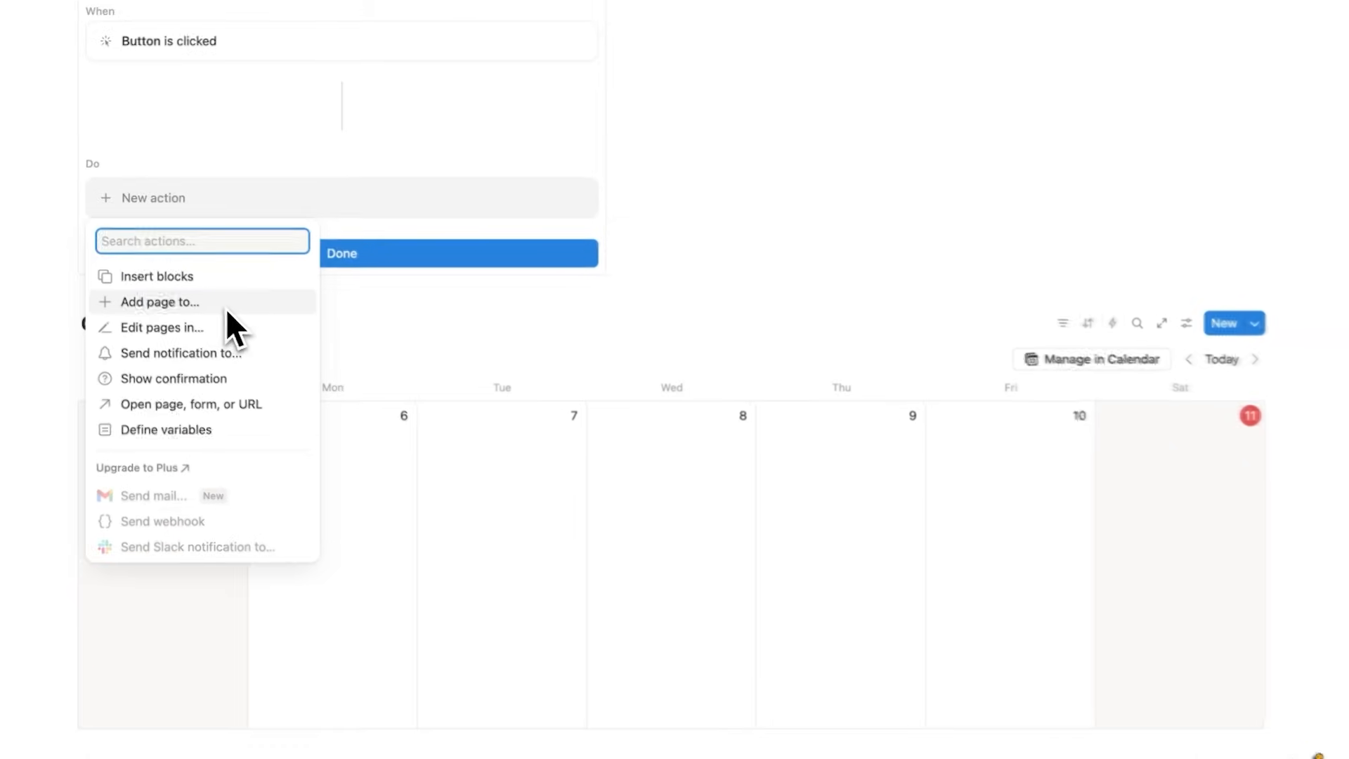
left_click(226, 306)
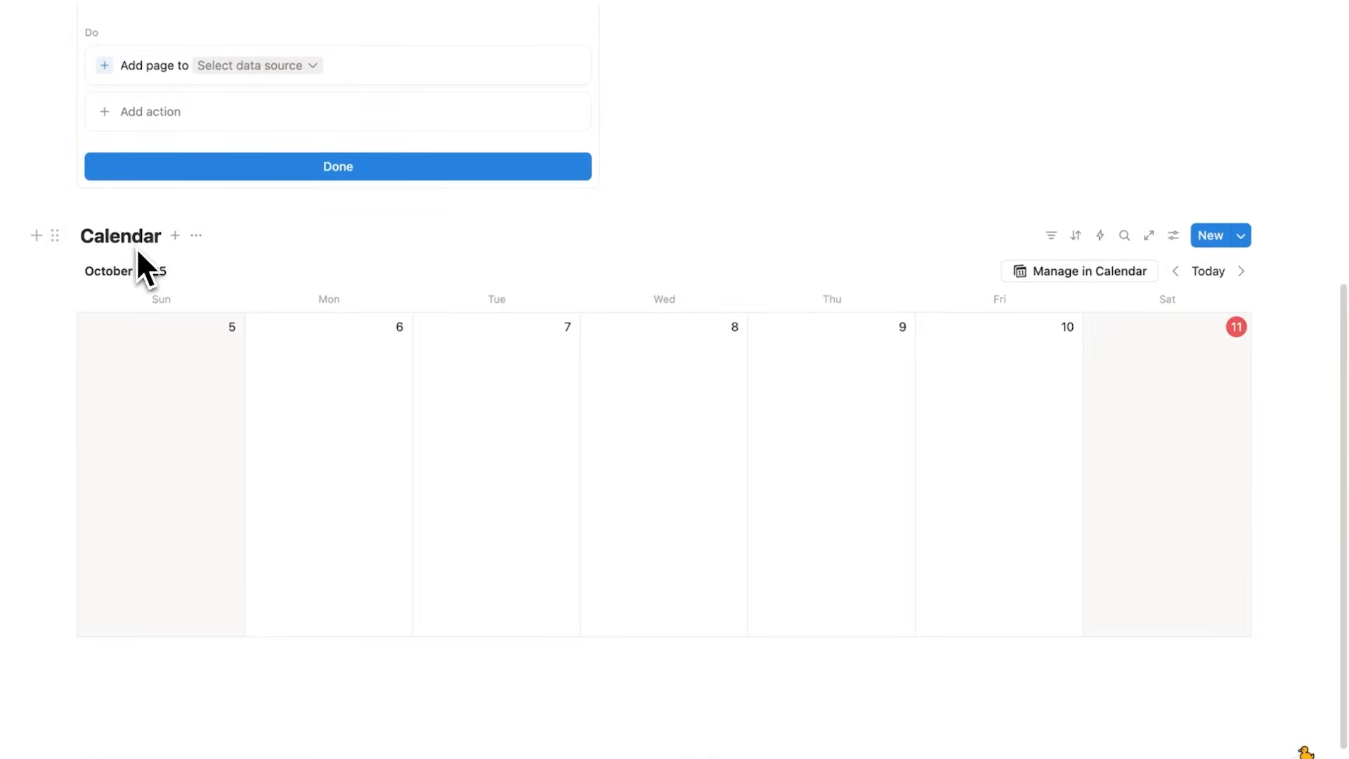
scroll(135, 267, "up", 3)
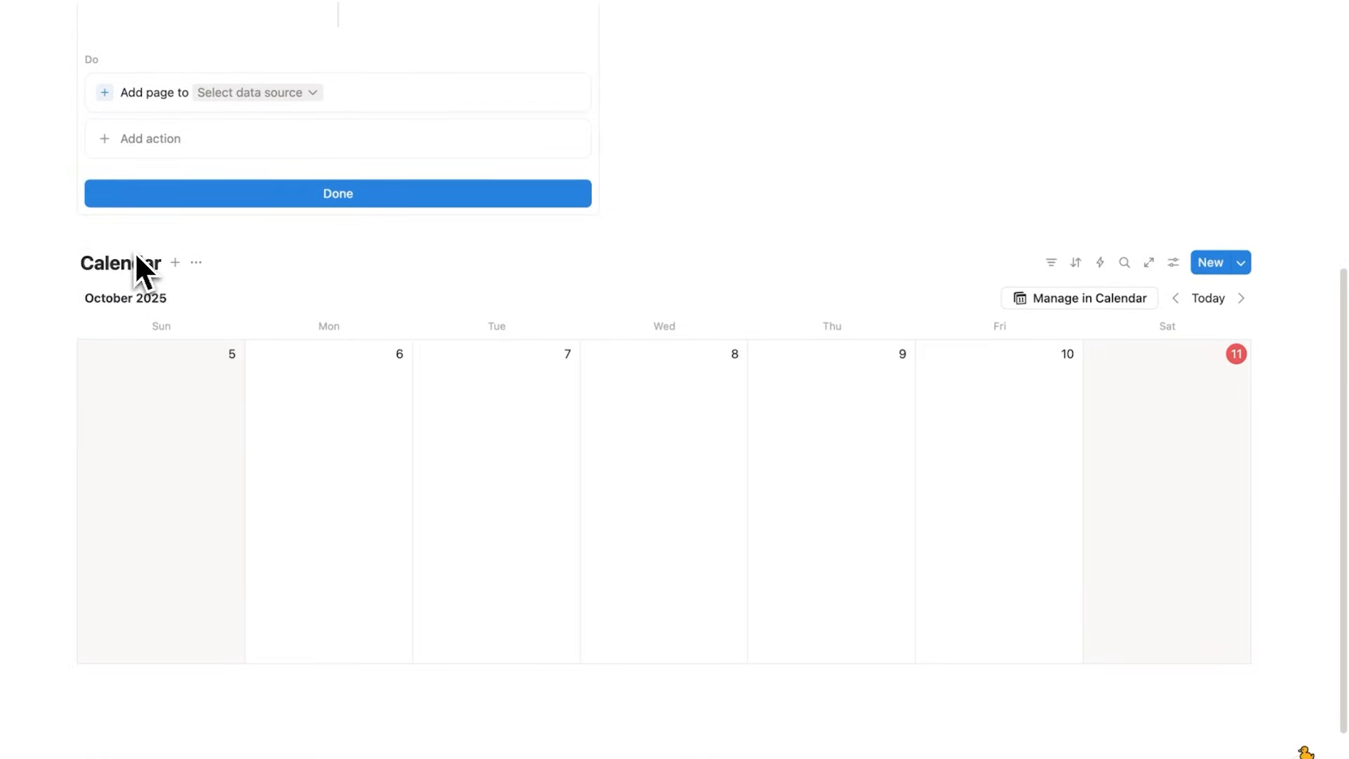
left_click(257, 230)
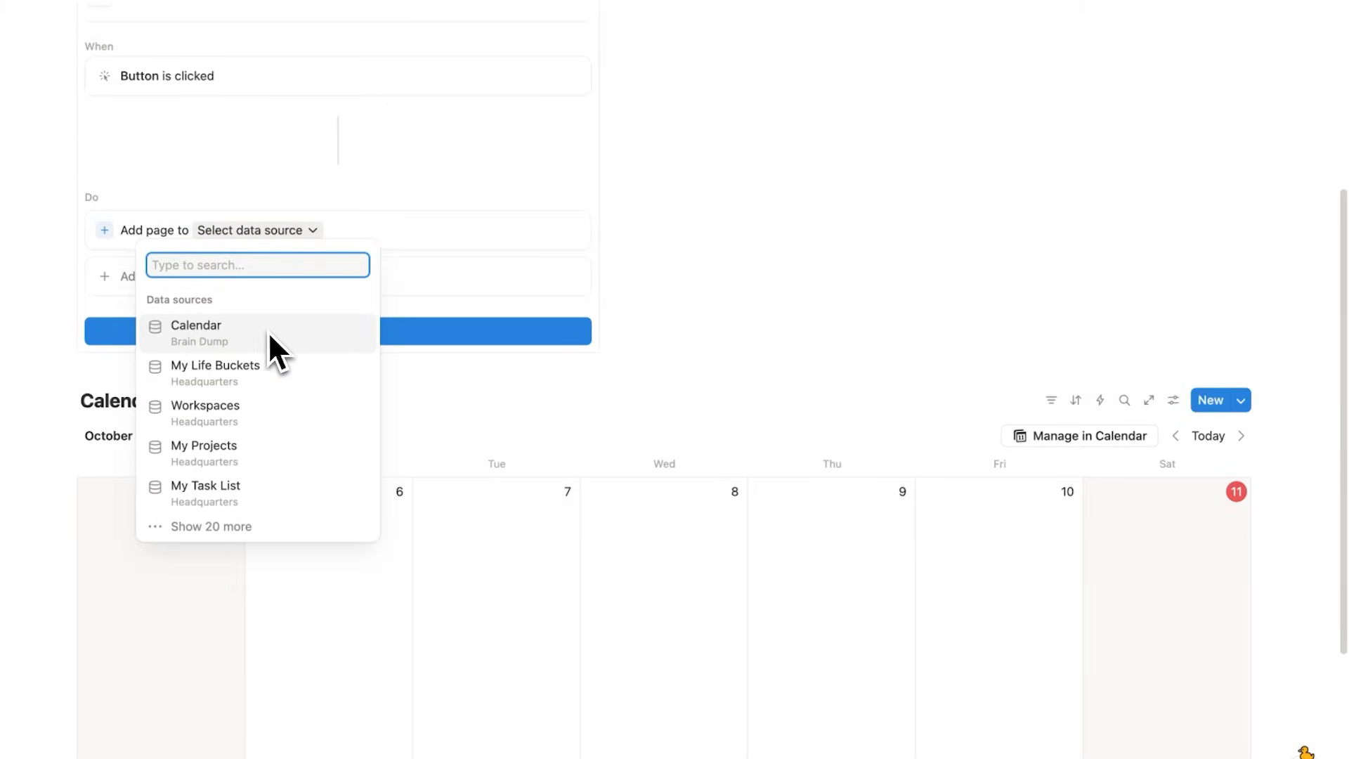
left_click(267, 331)
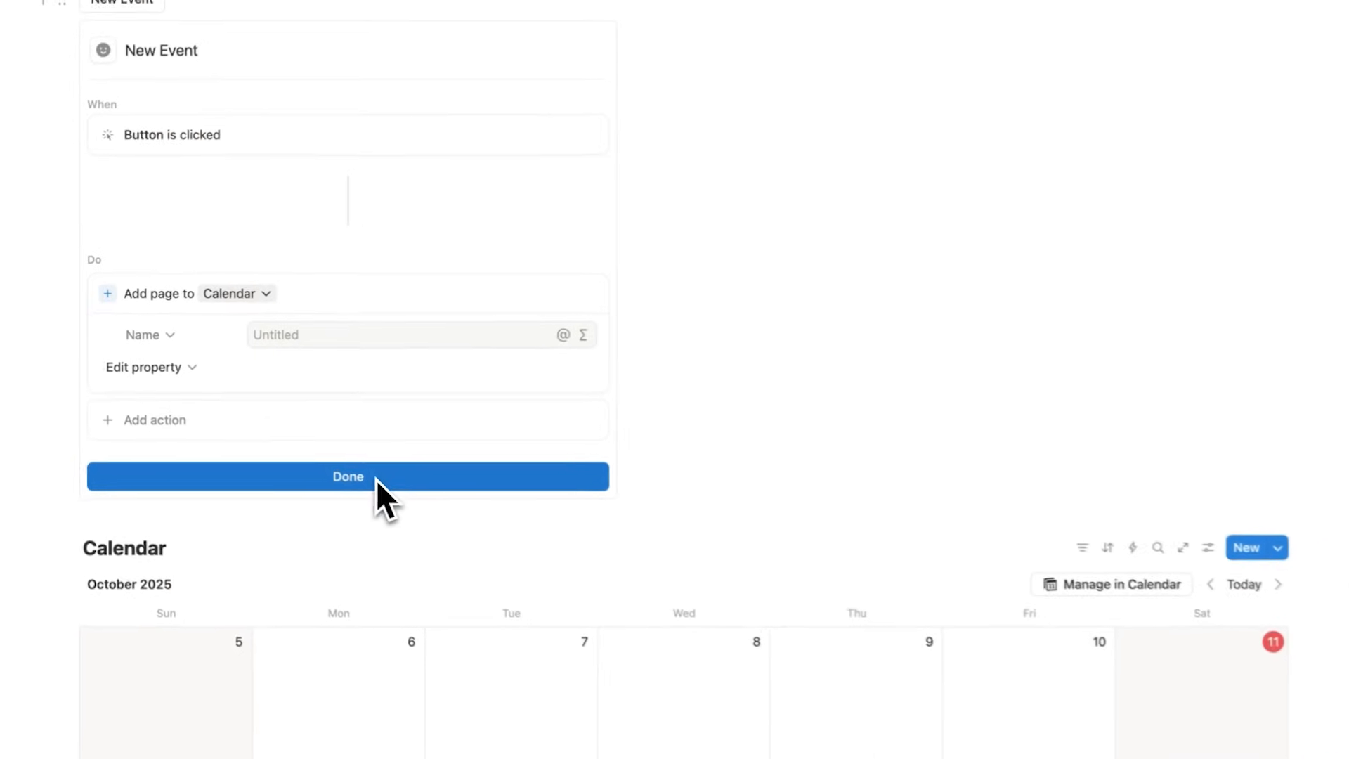
- Add a second button action that opens the page added to Calendar in center peek, and finish the button setup
left_click(237, 419)
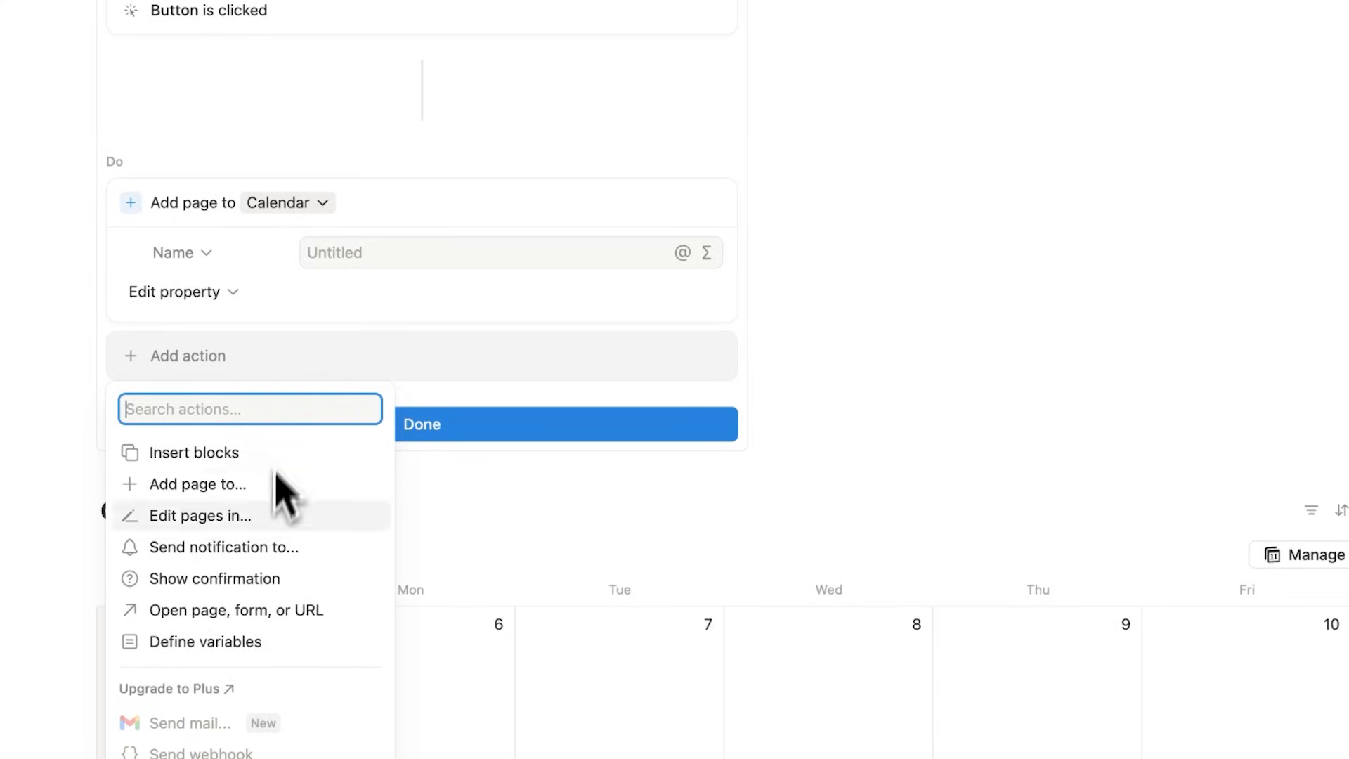
left_click(245, 619)
scroll(353, 356, "down", 3)
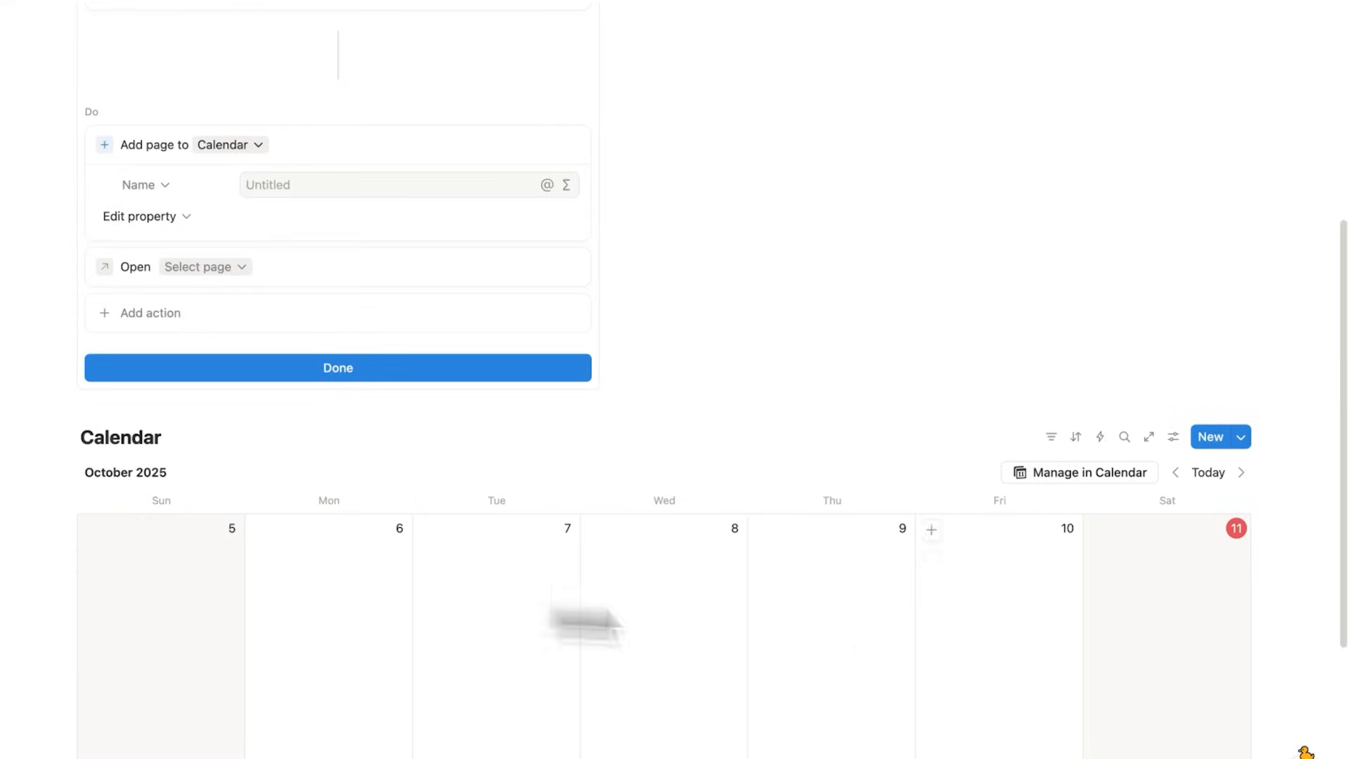
scroll(302, 603, "down", 1)
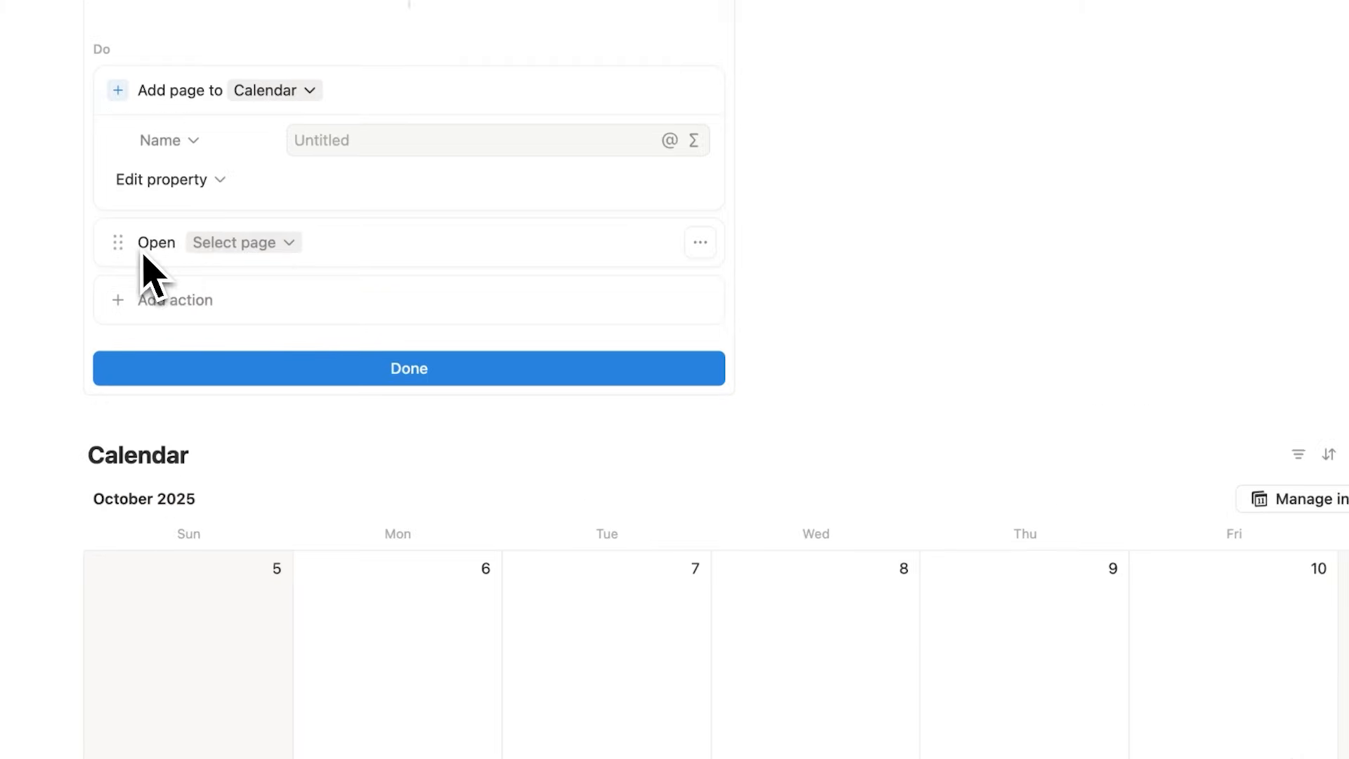
left_click(250, 246)
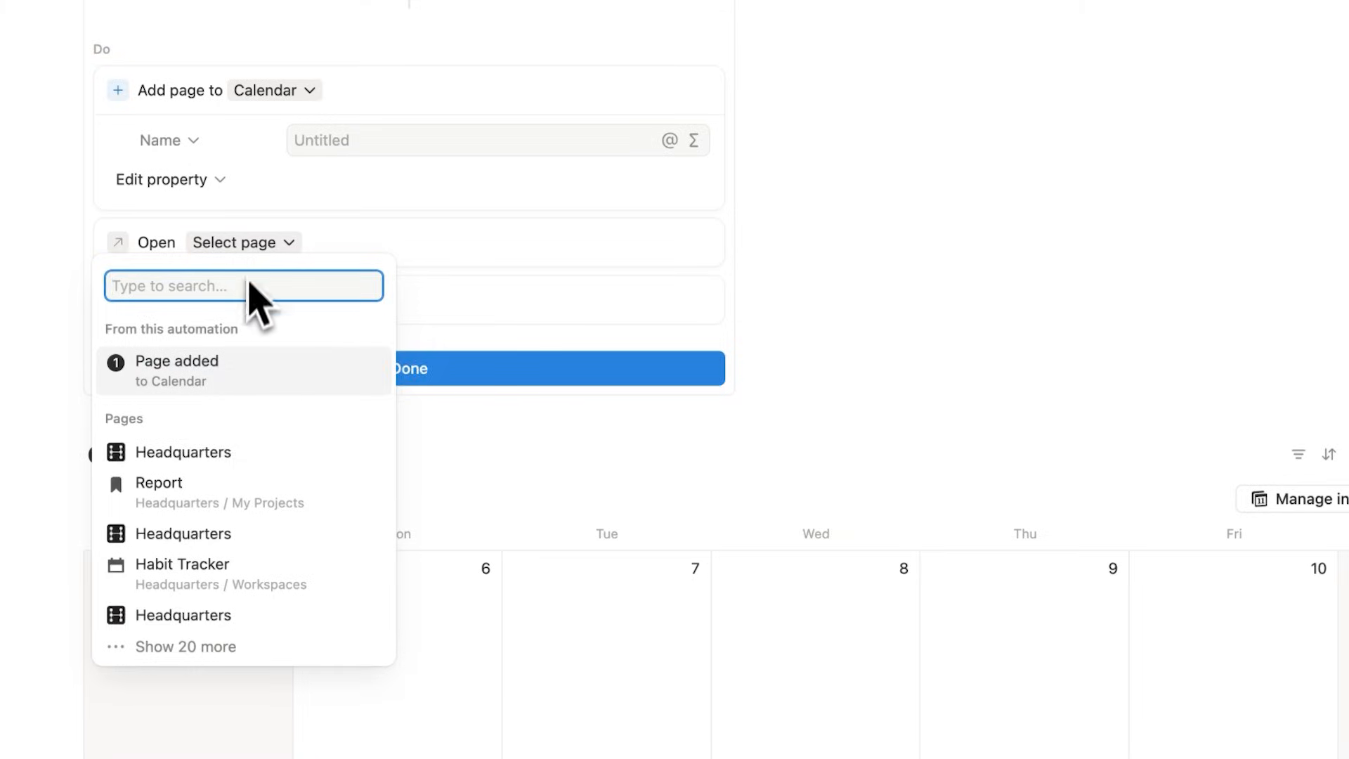
left_click(252, 362)
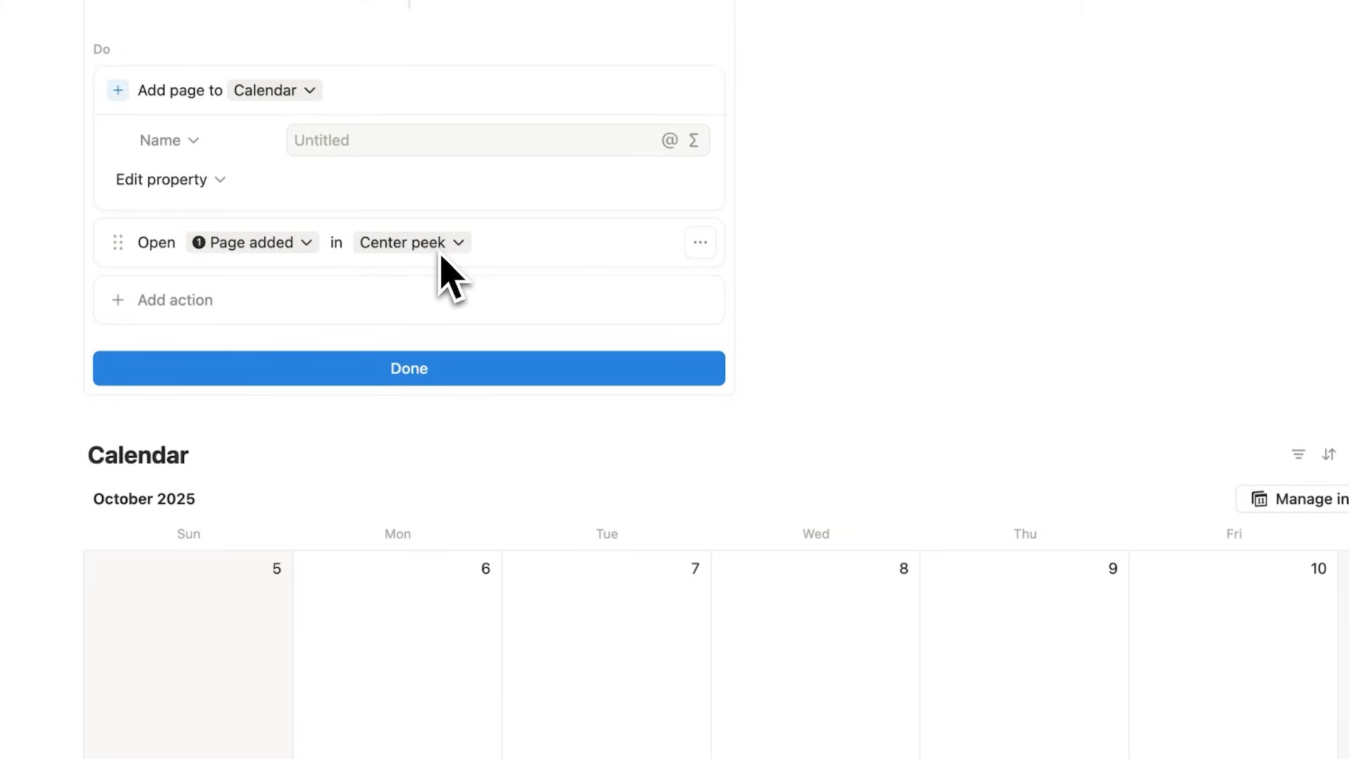
left_click(440, 368)
scroll(422, 407, "up", 4)
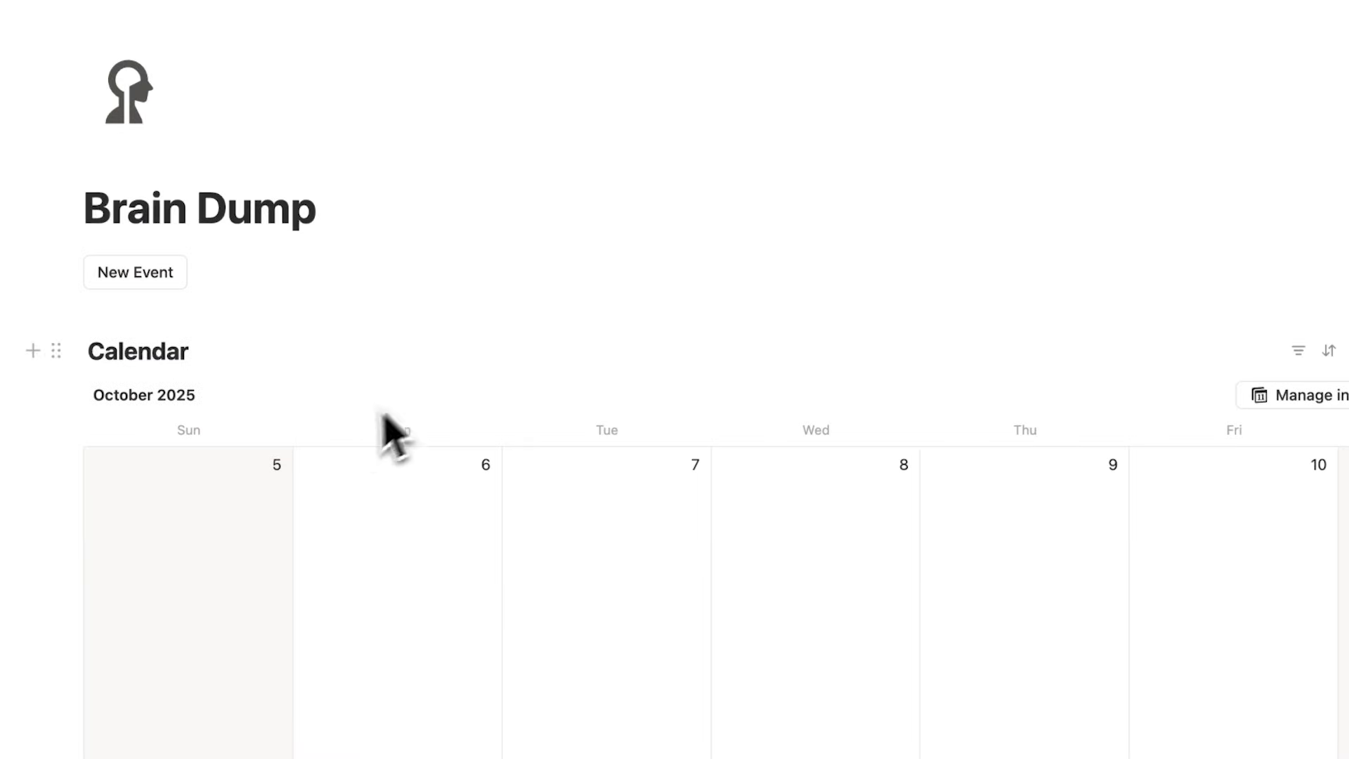
- Run the New Event button to create an event titled Dinner dated October 11, 2025, and close its page
left_click(163, 273)
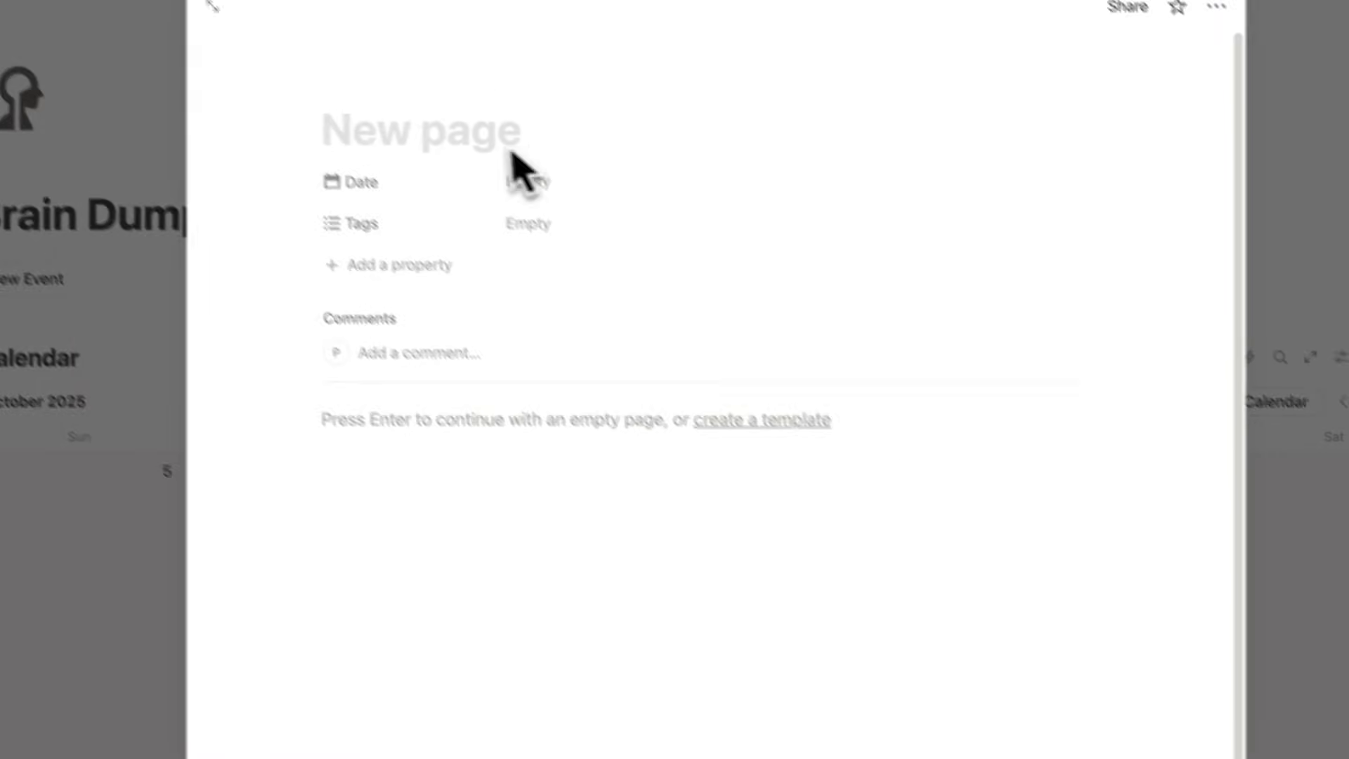
type("Dinner")
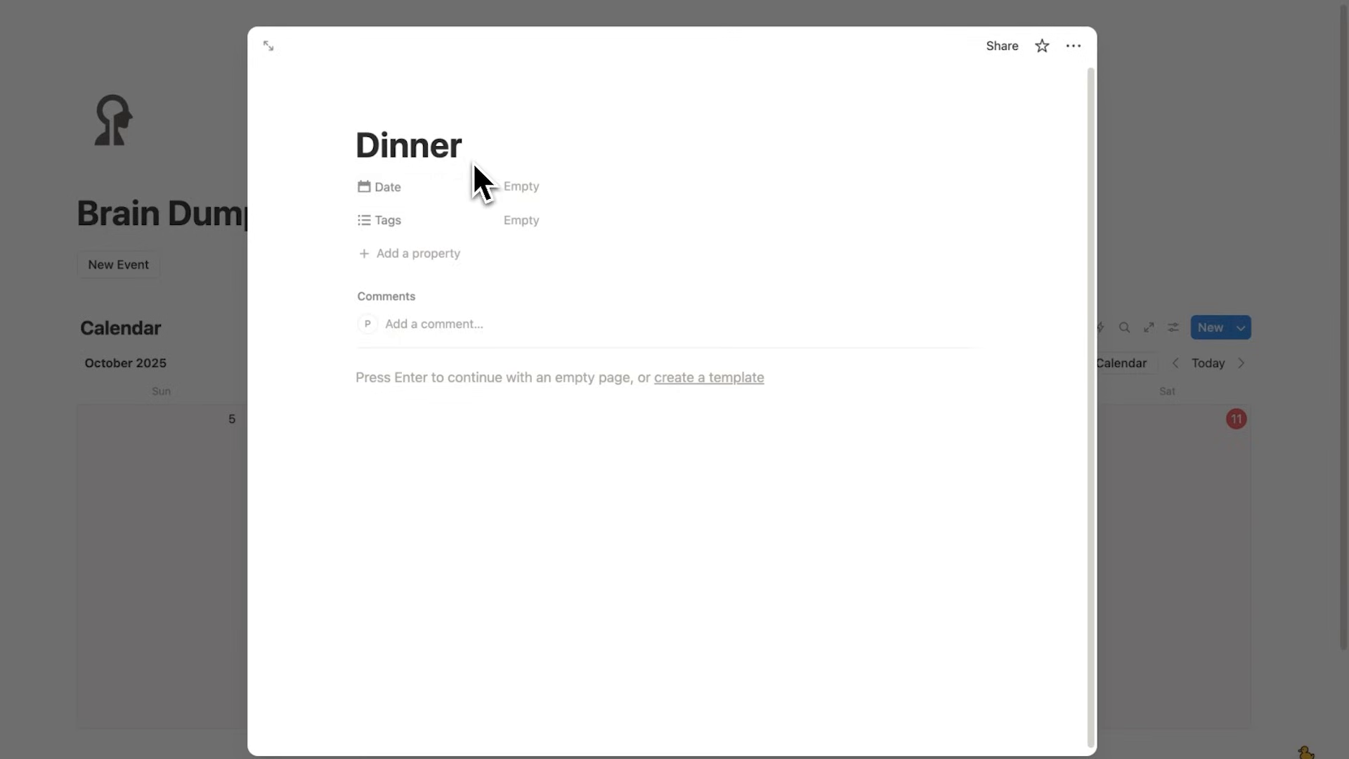
left_click(522, 187)
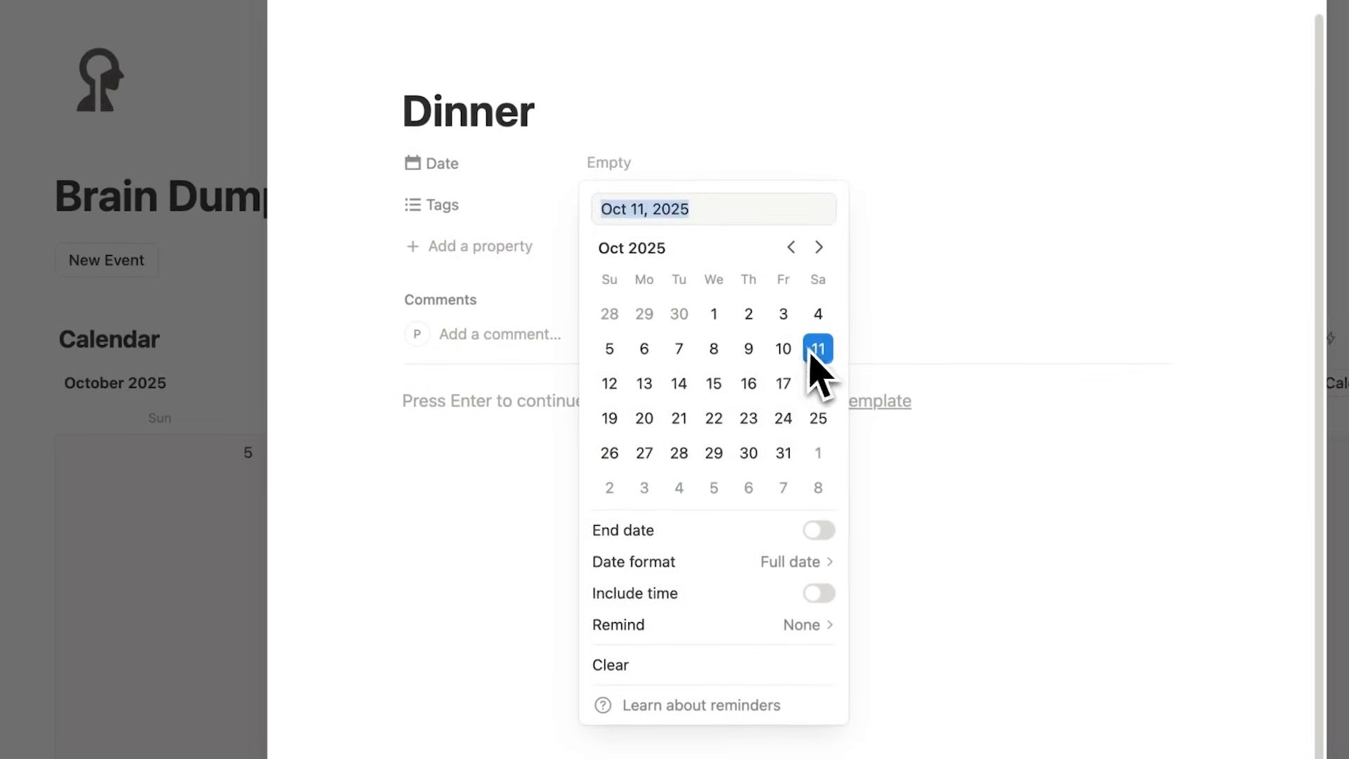
left_click(811, 354)
left_click(179, 530)
left_click(180, 532)
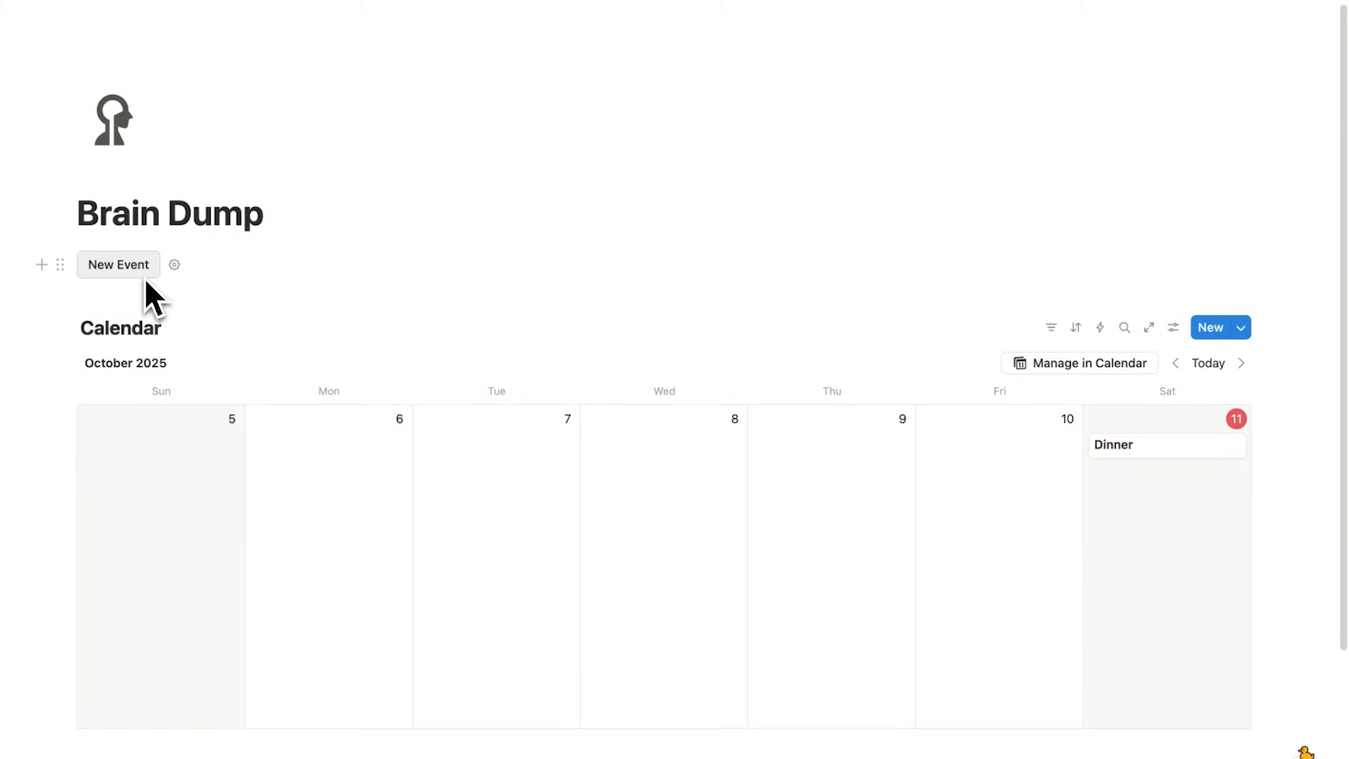
- Add a table view named Tasks to the Calendar database
scroll(147, 278, "down", 2)
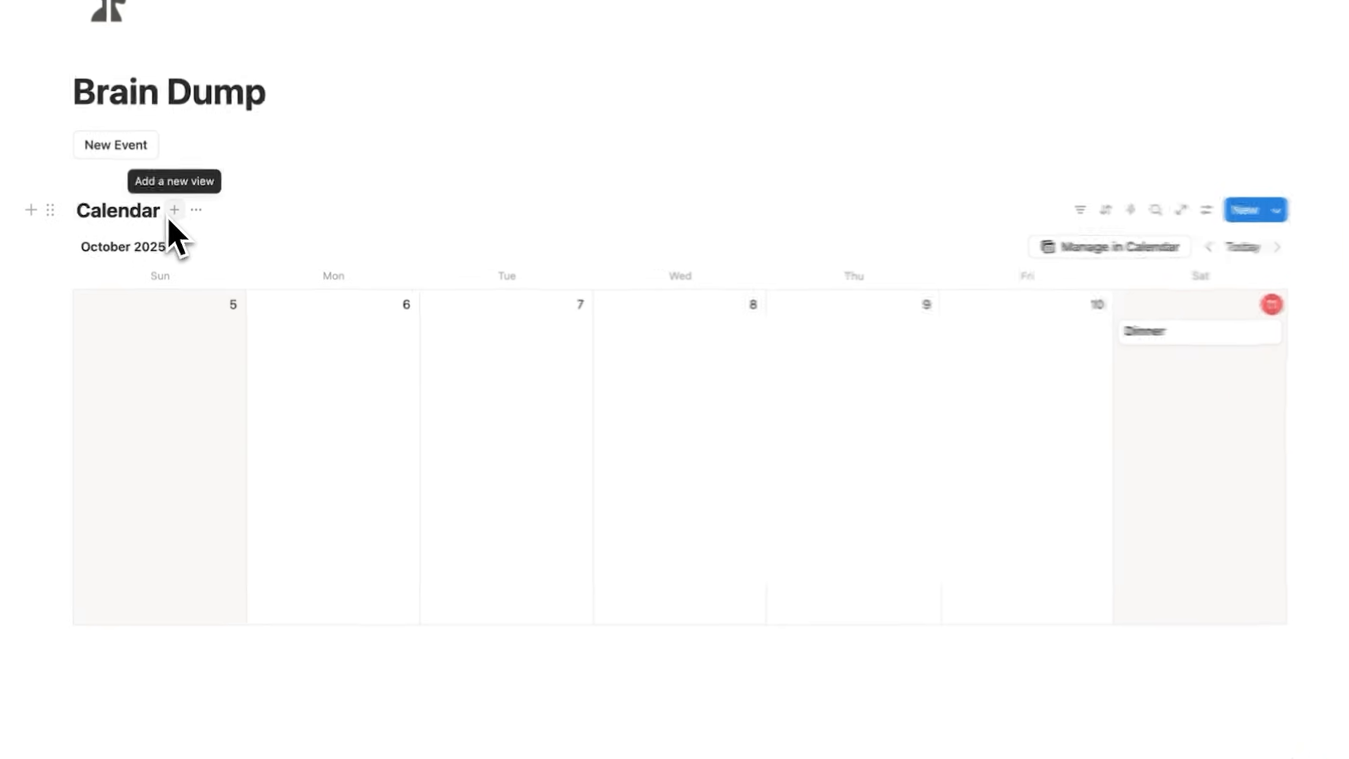
left_click(171, 213)
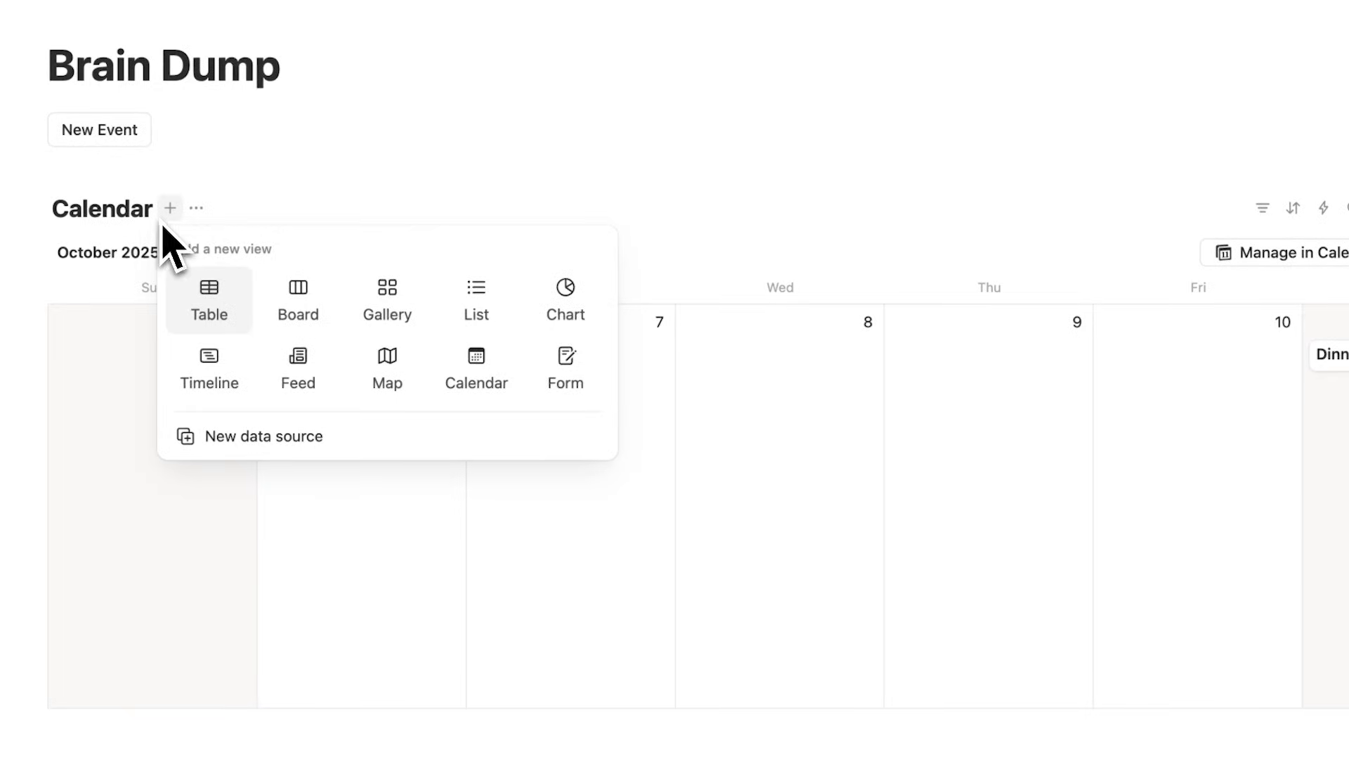
left_click(212, 302)
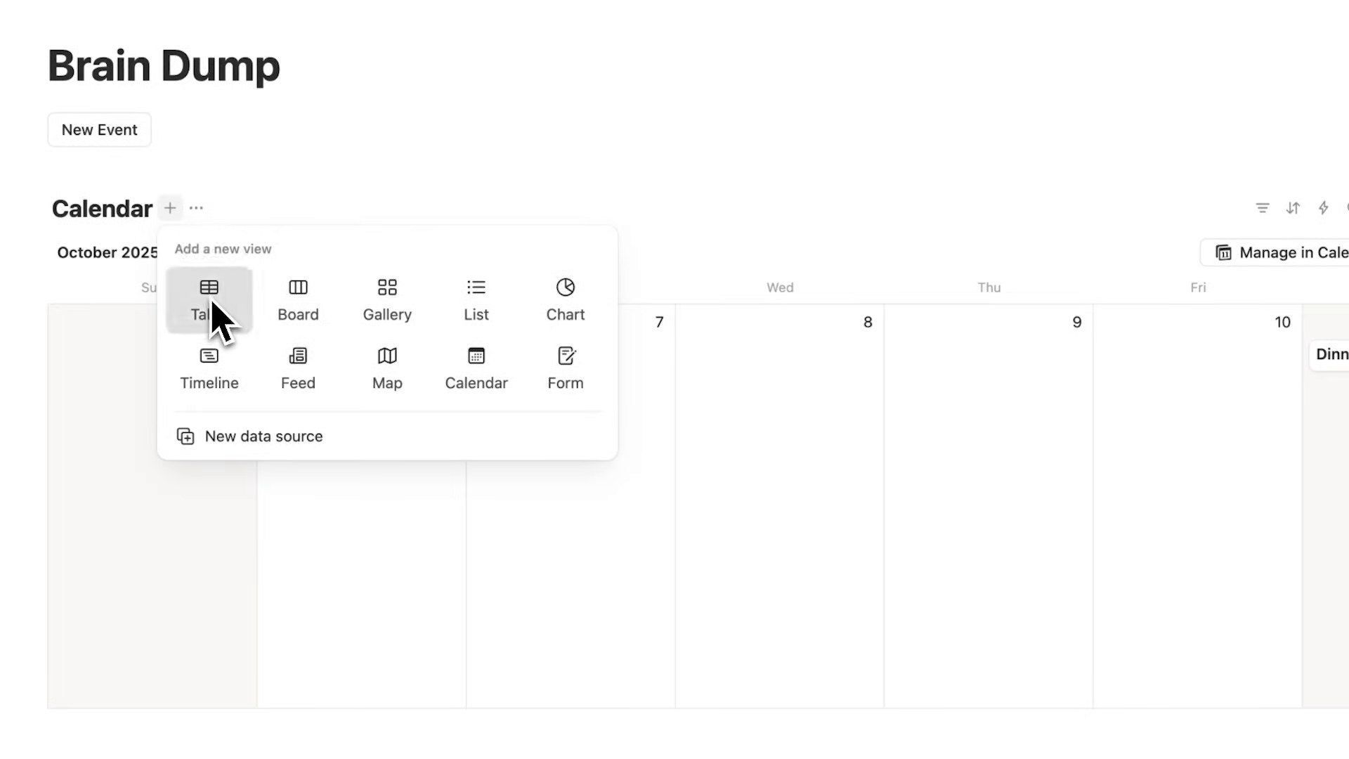
type("Tasks")
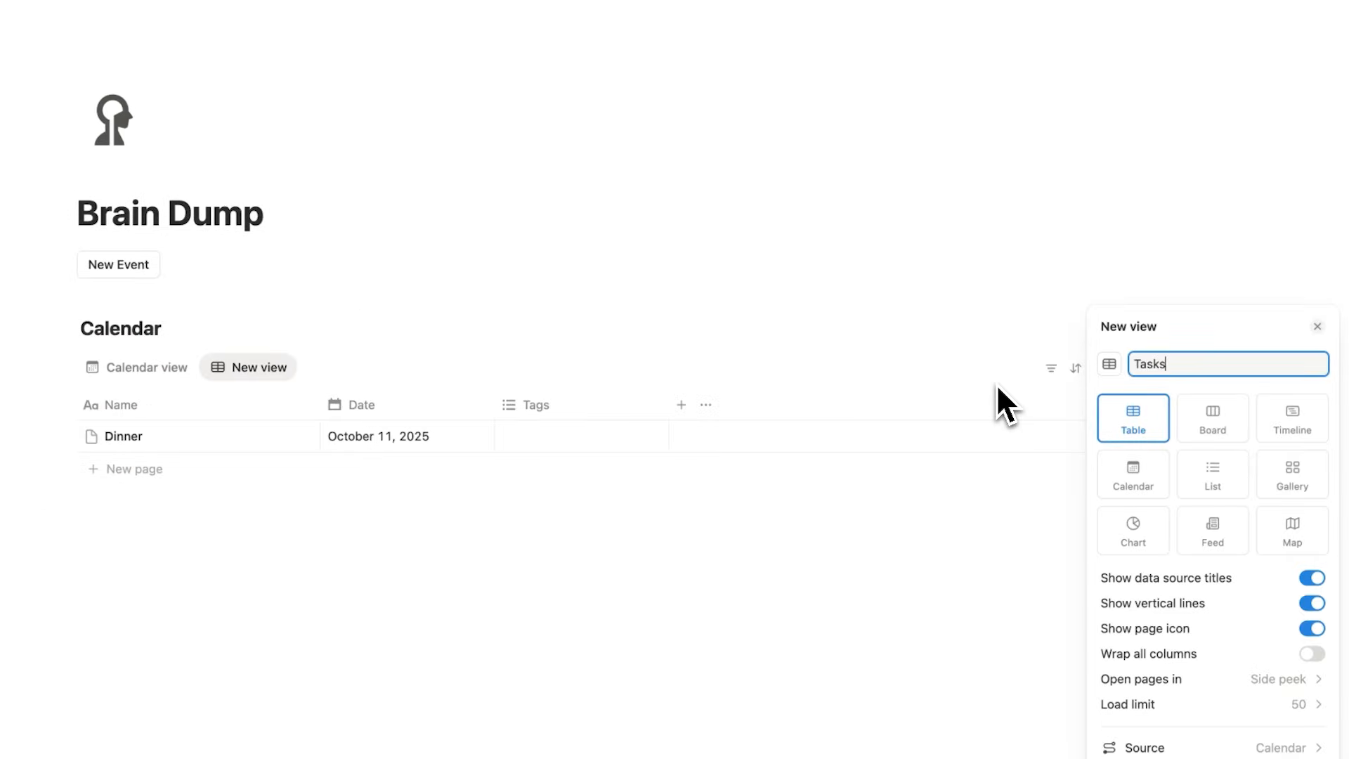
key("Return")
left_click(138, 372)
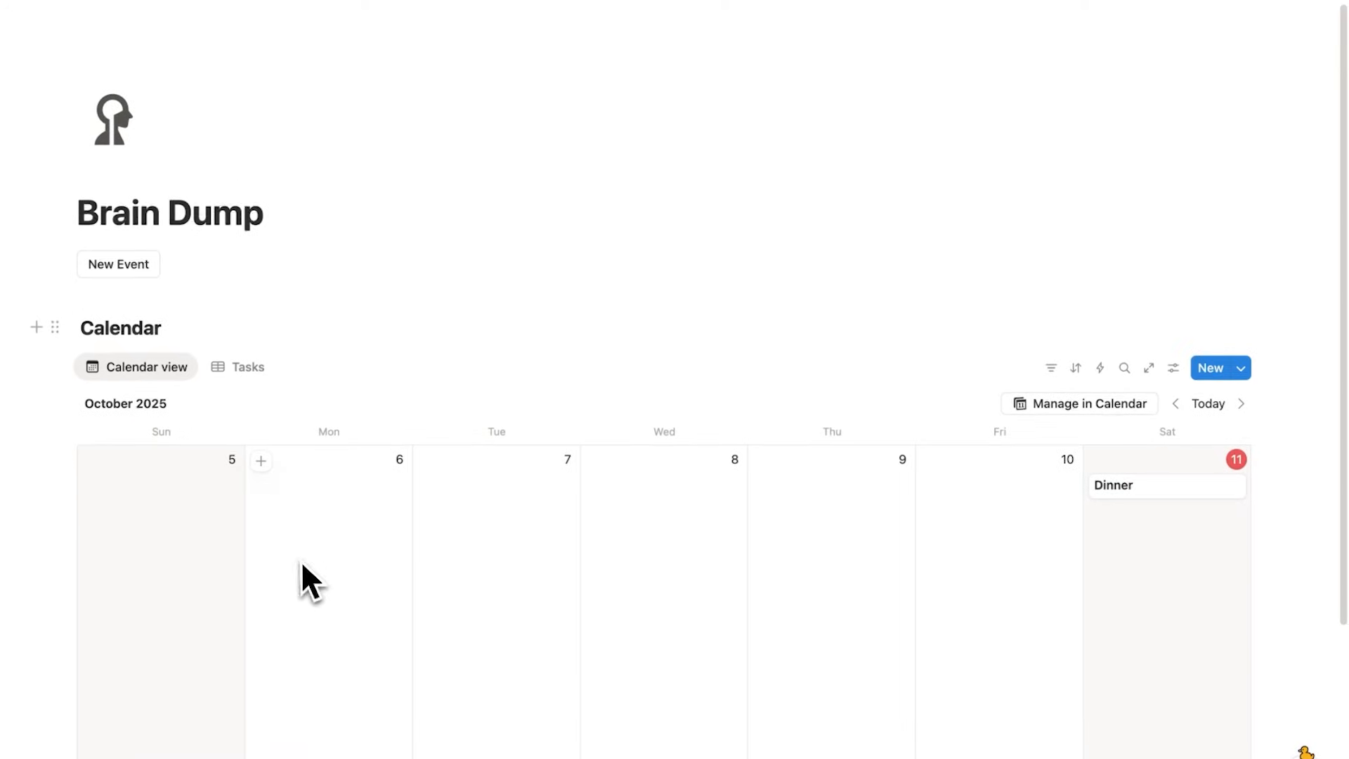
left_click(246, 367)
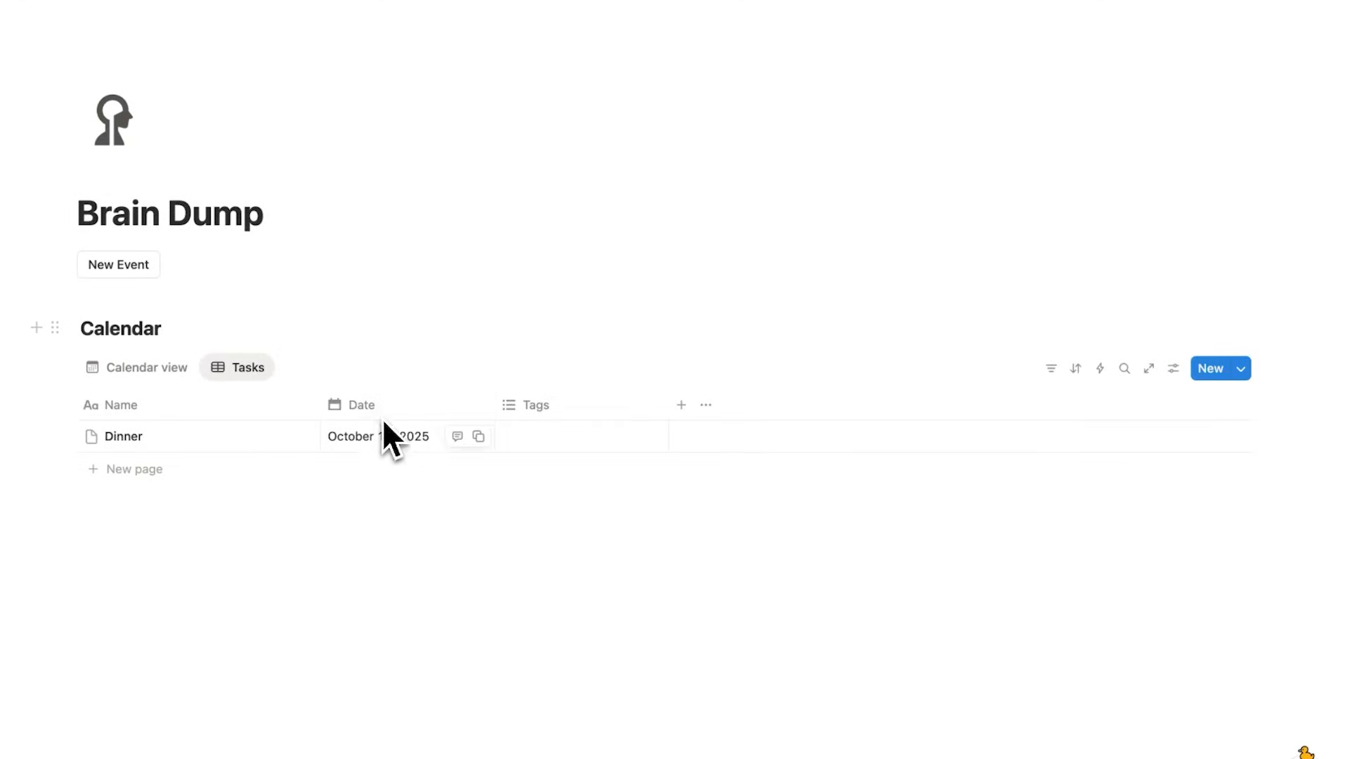
left_click(144, 367)
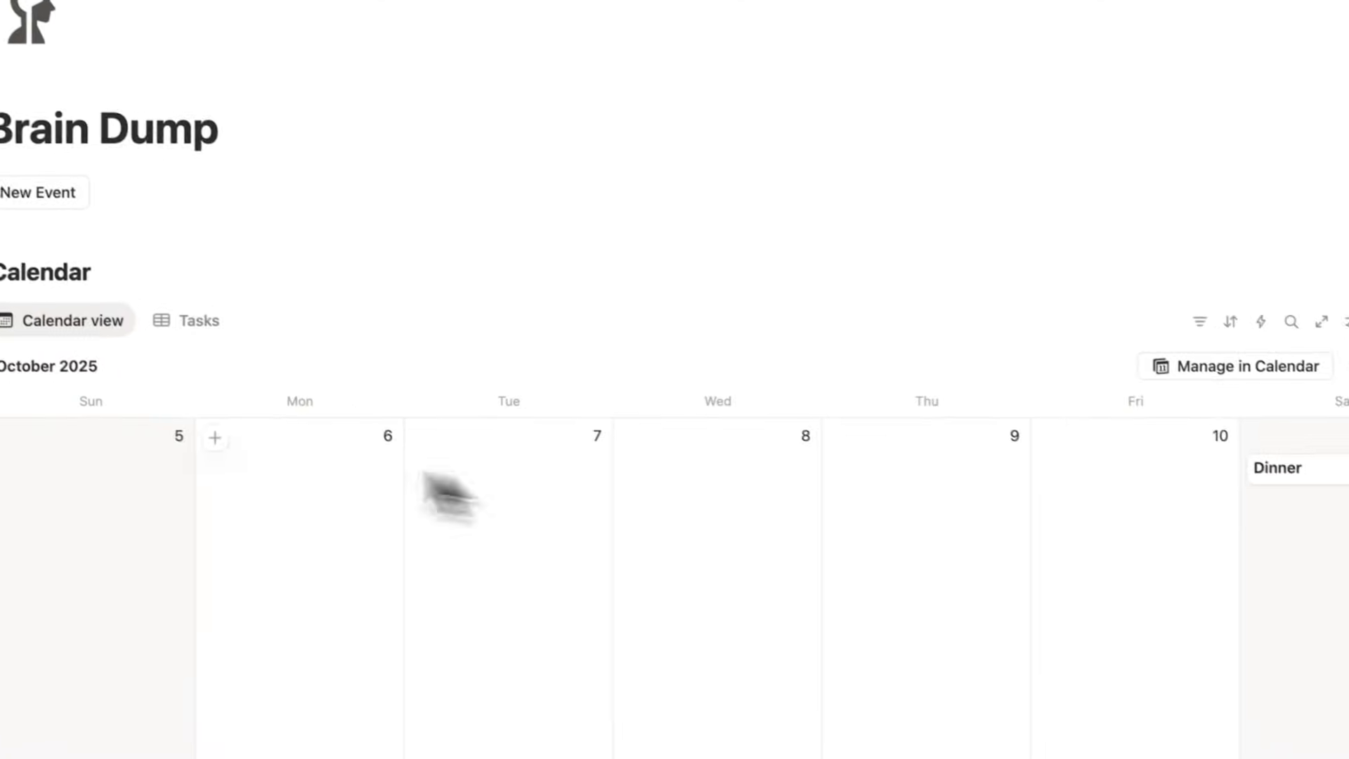
- Add an advanced filter to the Tasks view with the rule that Date is empty
left_click(188, 325)
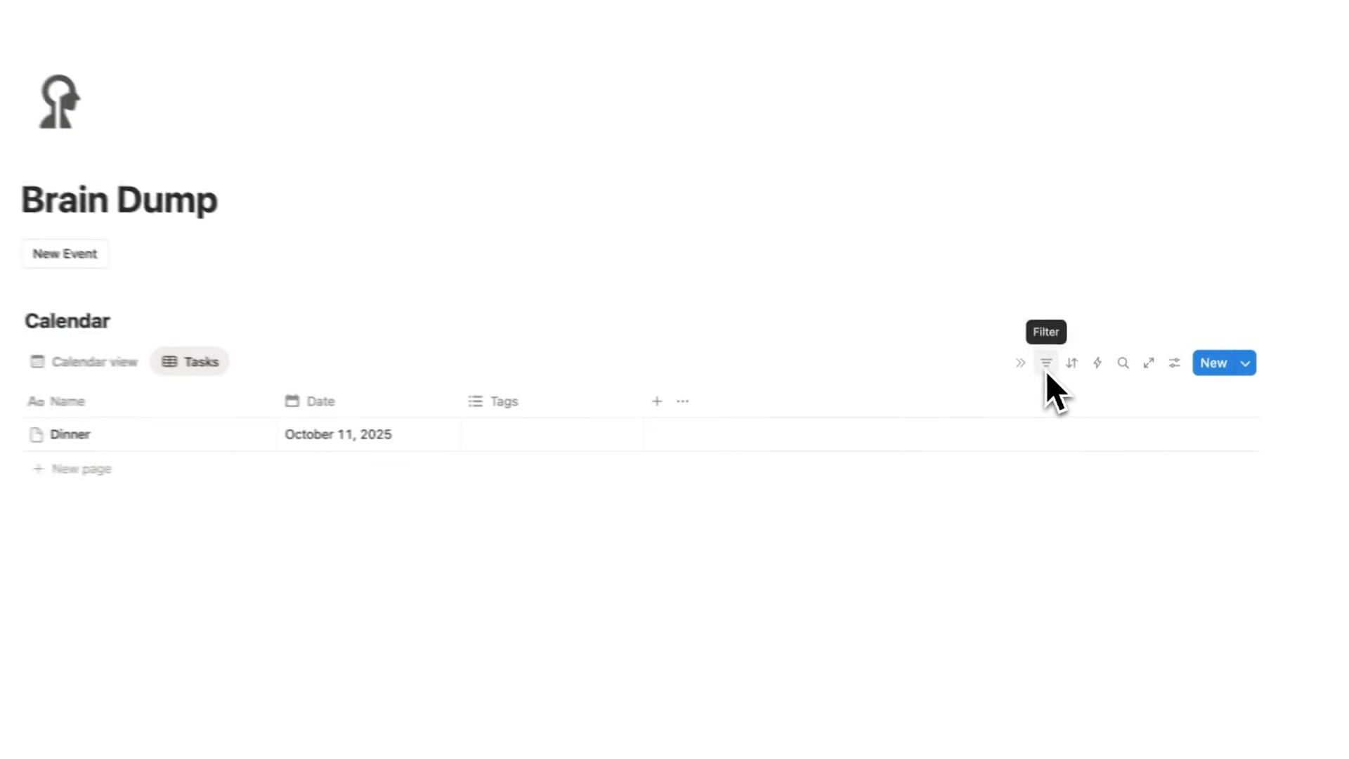
left_click(1052, 370)
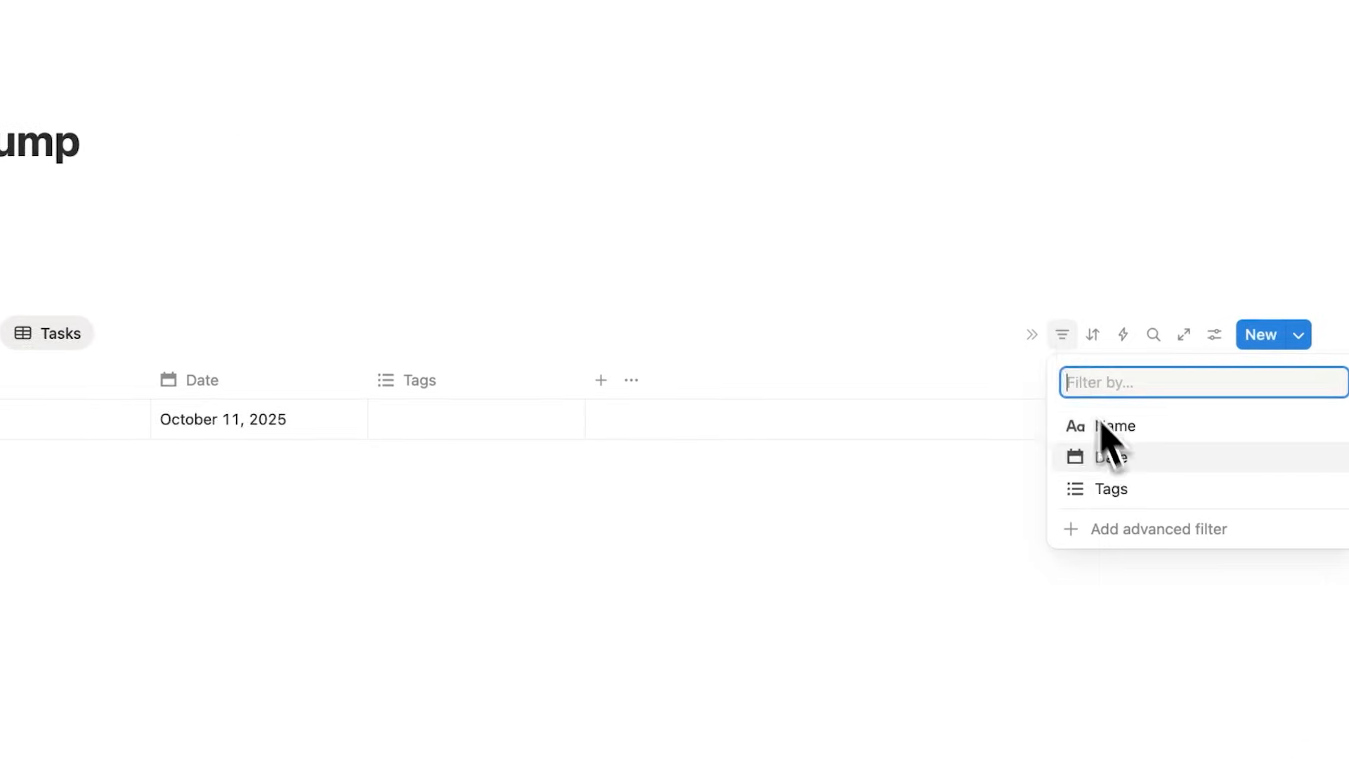
left_click(1128, 530)
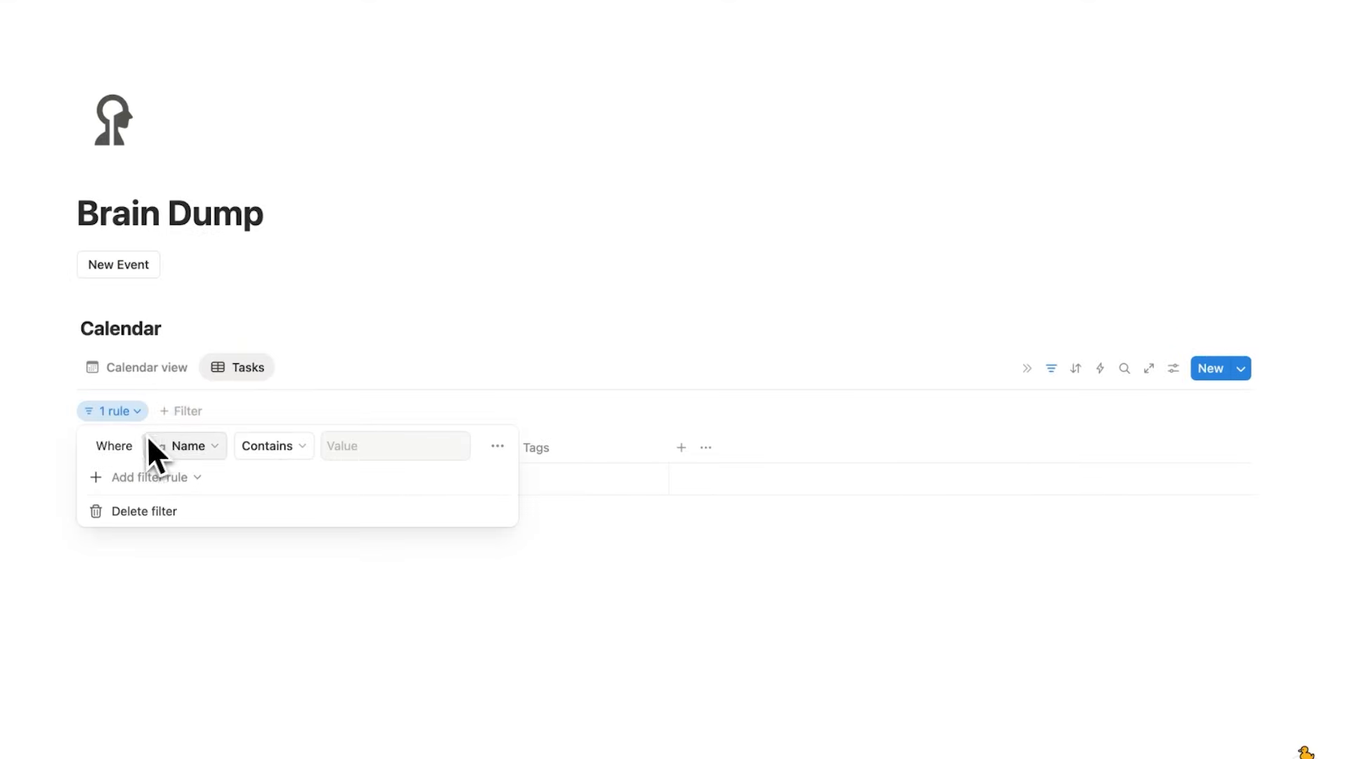
left_click(184, 445)
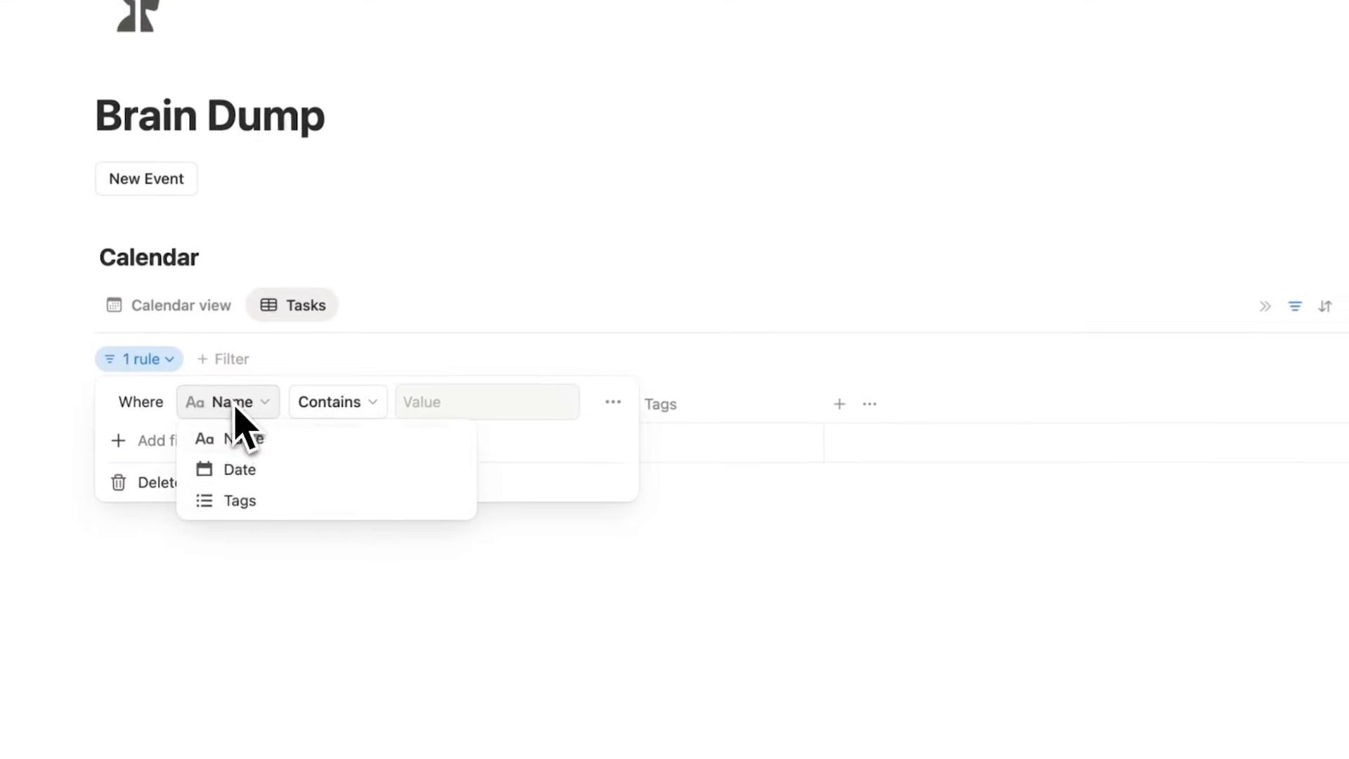
left_click(255, 476)
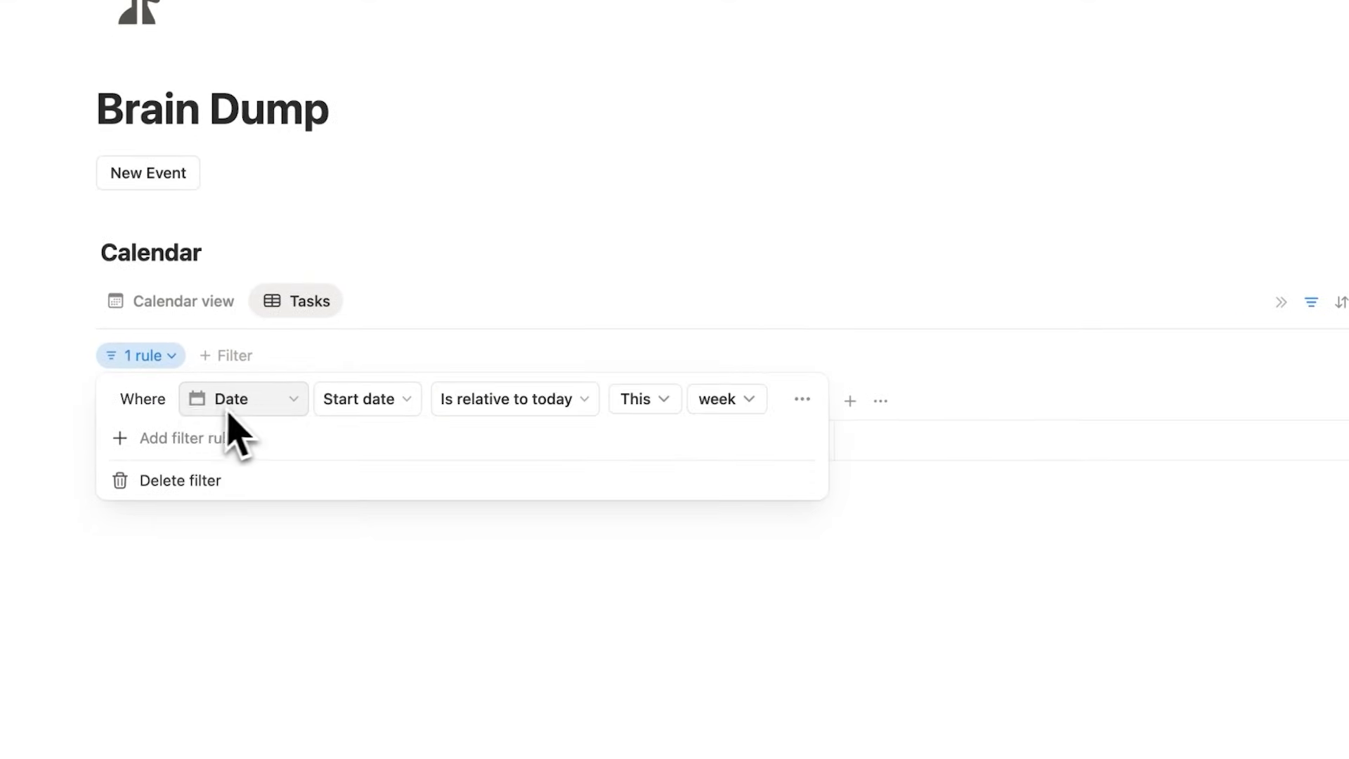
left_click(475, 409)
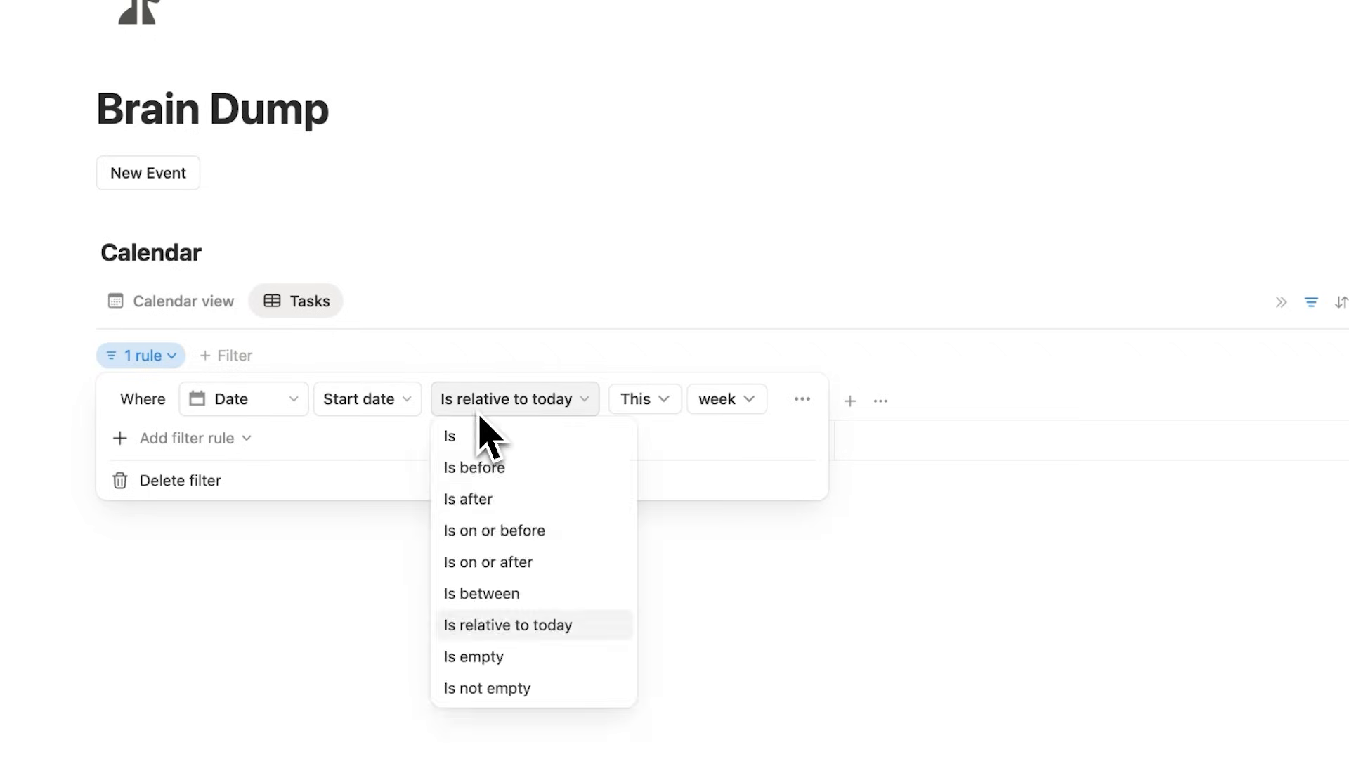
left_click(503, 655)
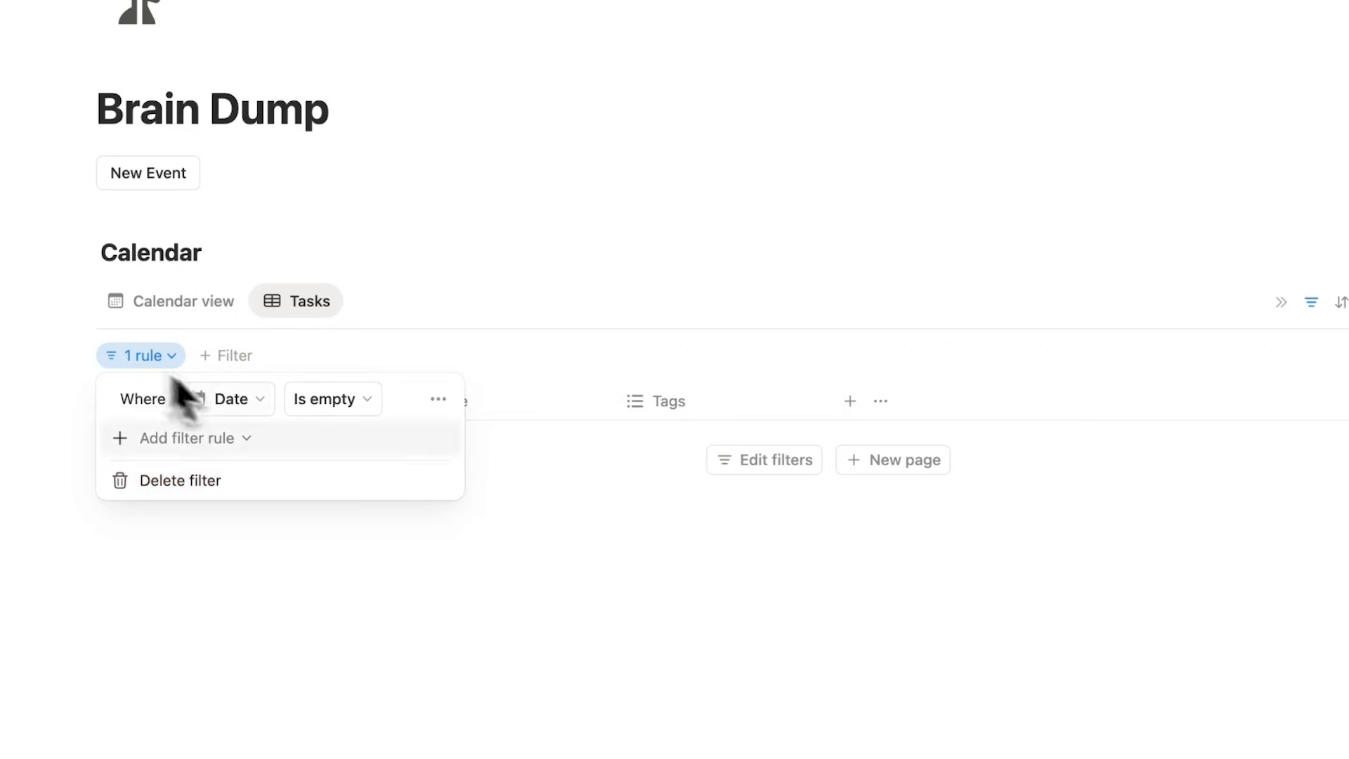
- Close the filter rule settings, check the Calendar view, and return to the Tasks view
left_click(496, 564)
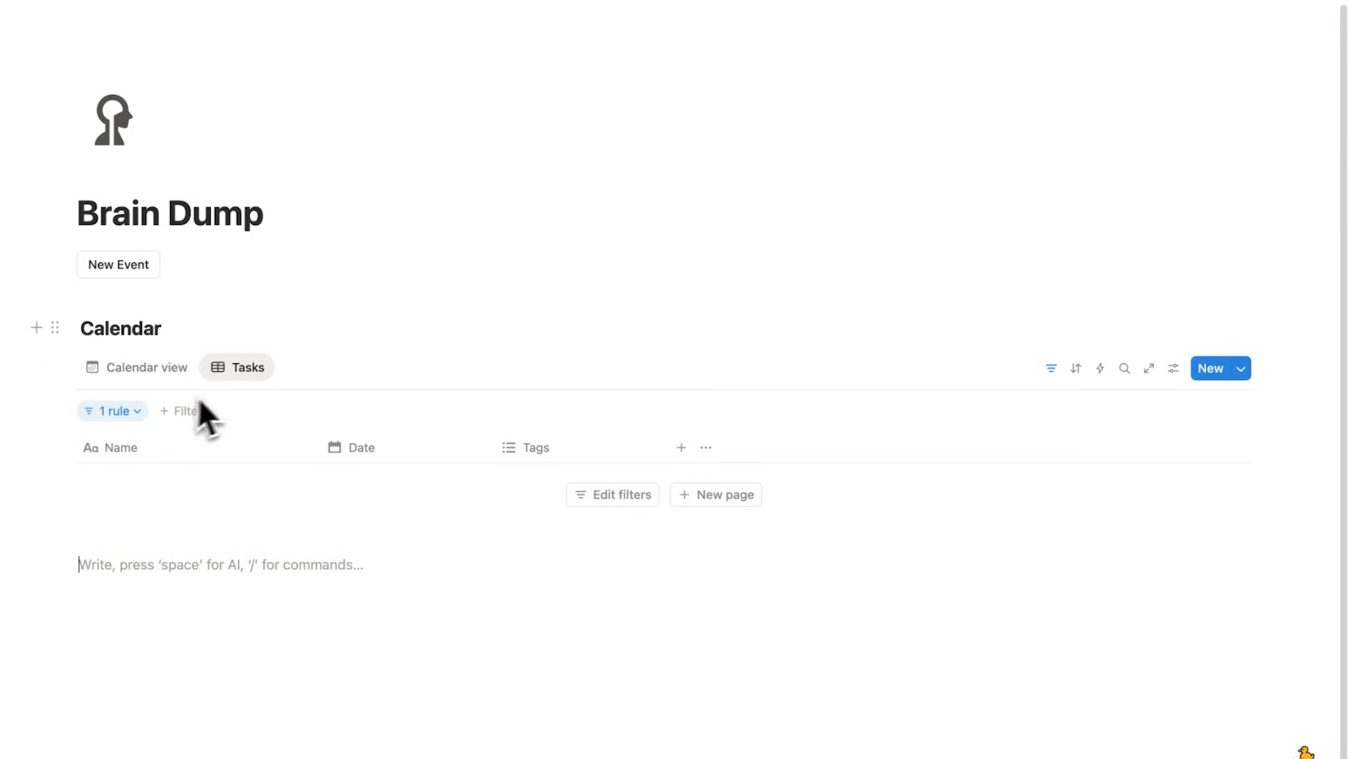
left_click(141, 367)
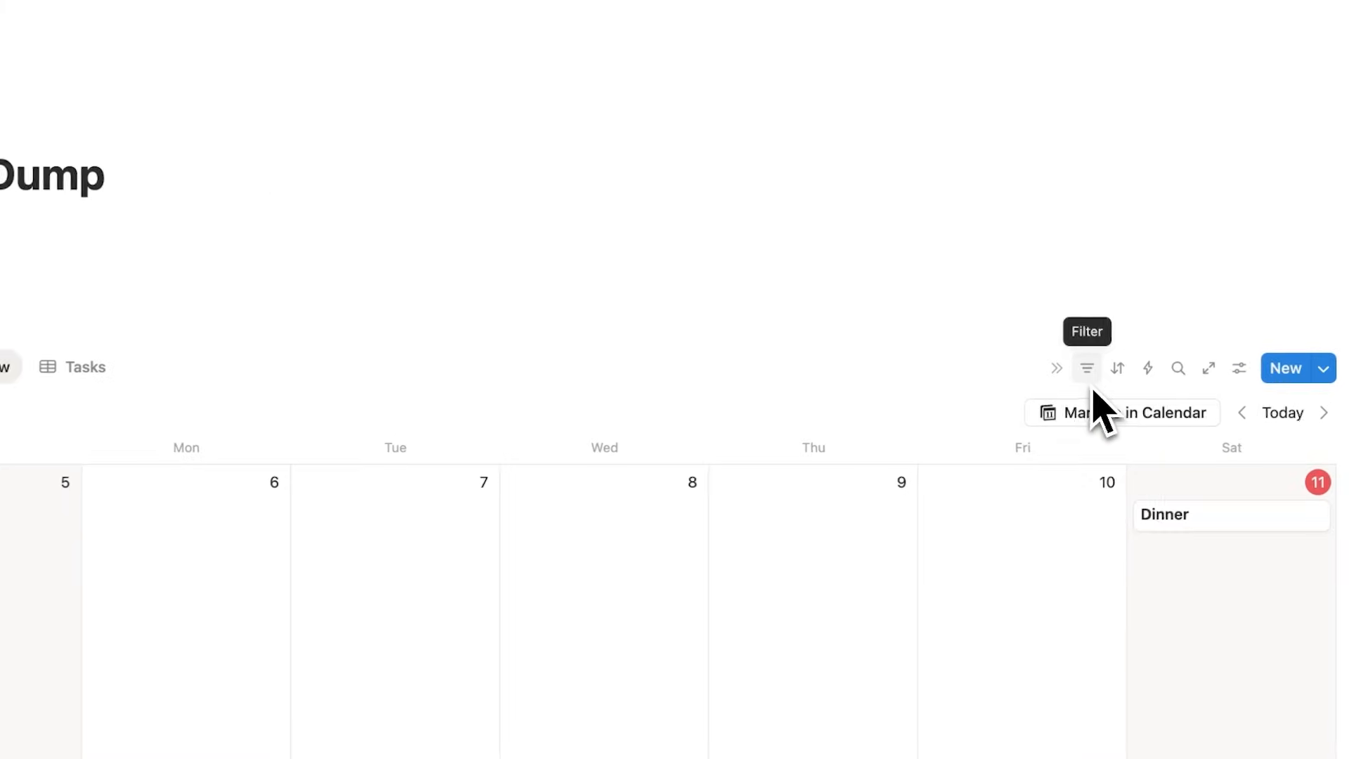
left_click(197, 367)
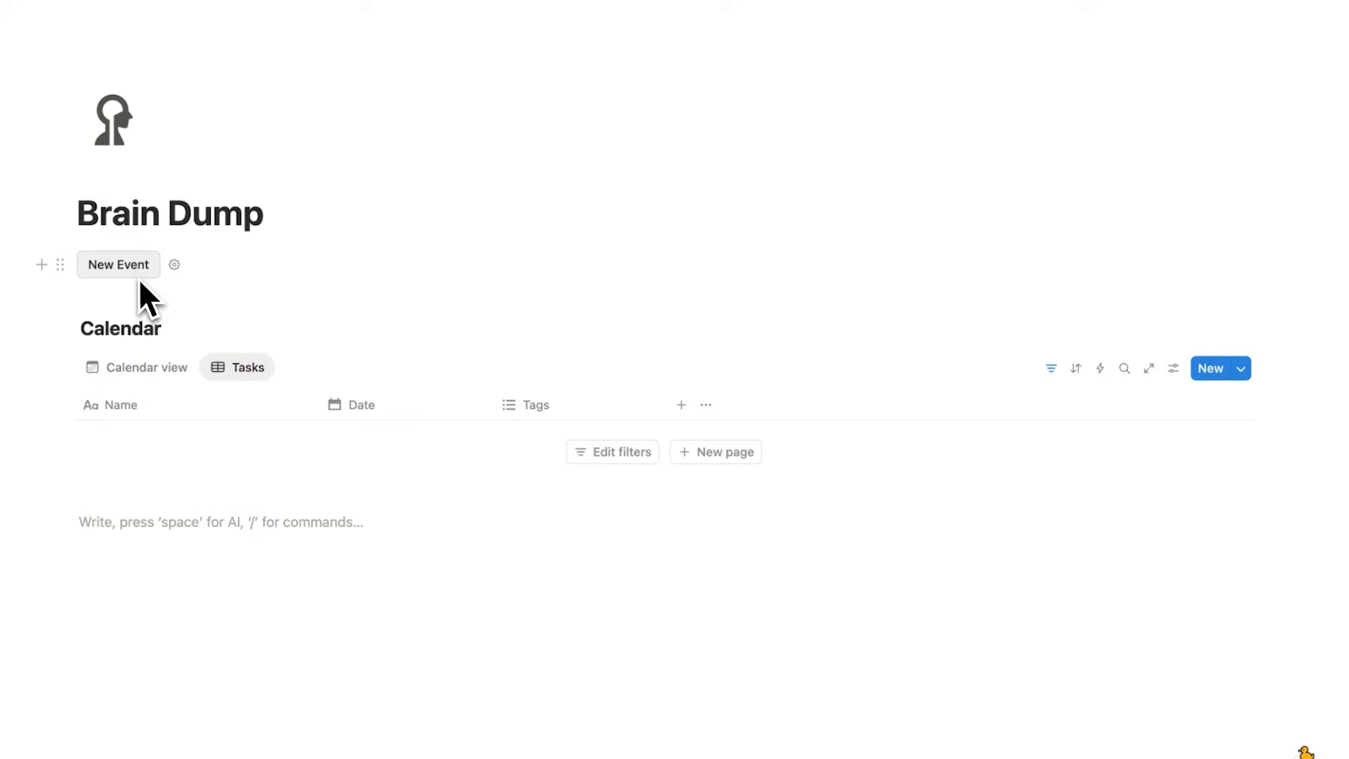
- Rename the New Event button to New Task, run it to create a page titled Write Essay without a date, and close that page
left_click(173, 265)
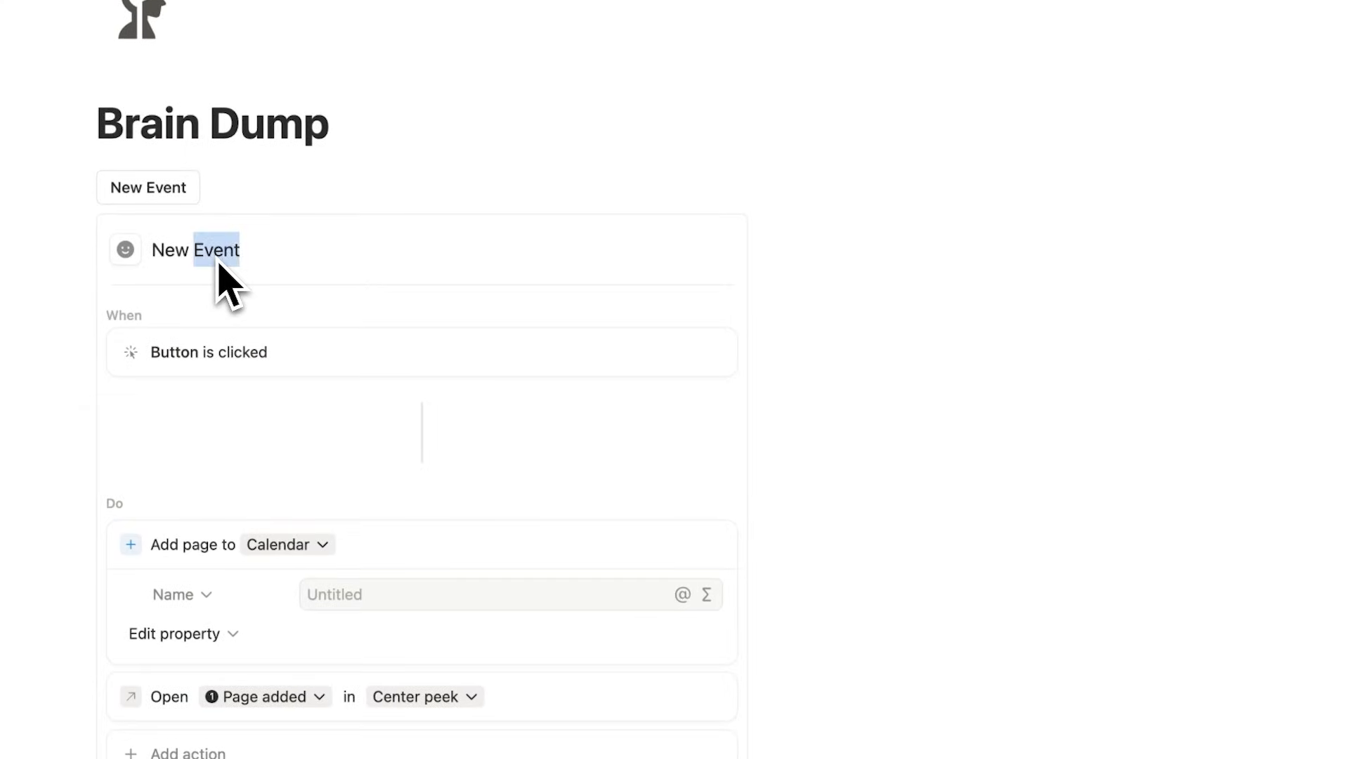
key("Escape")
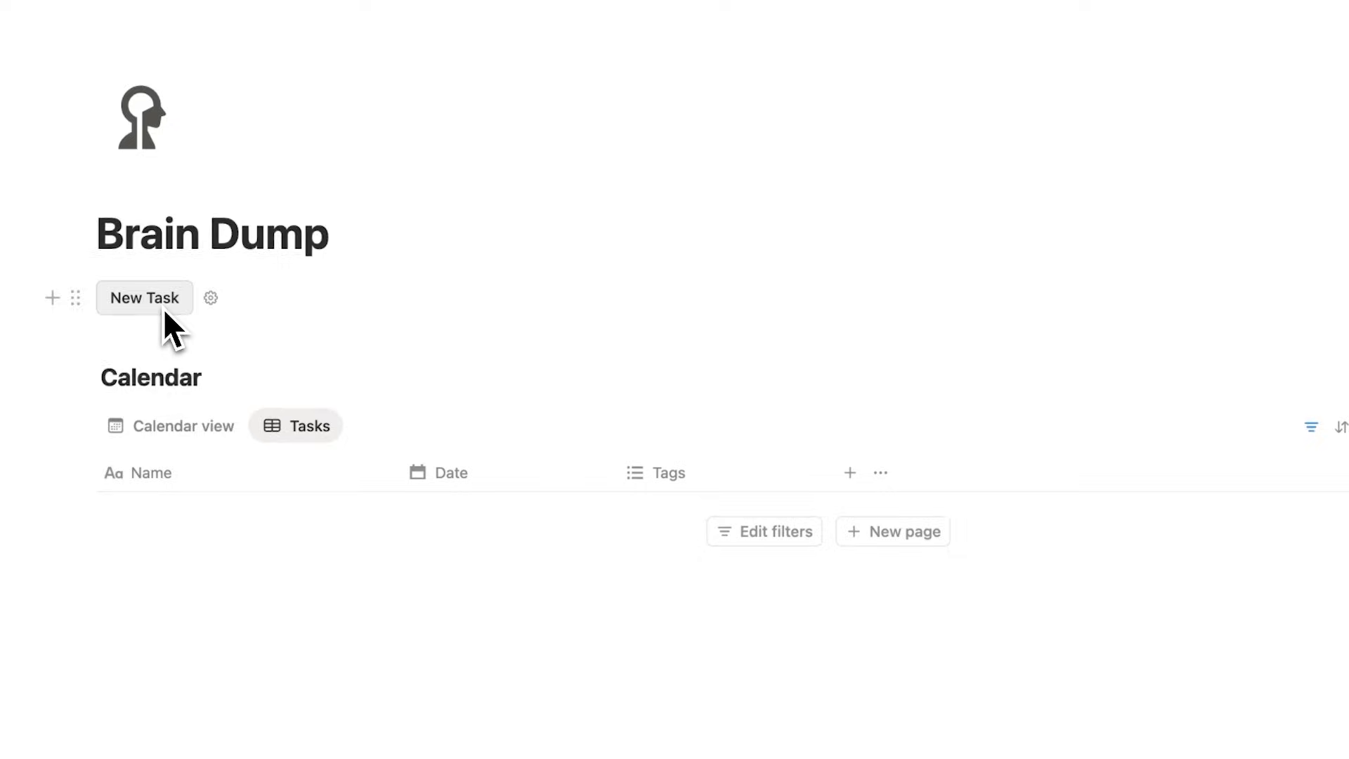
left_click(166, 309)
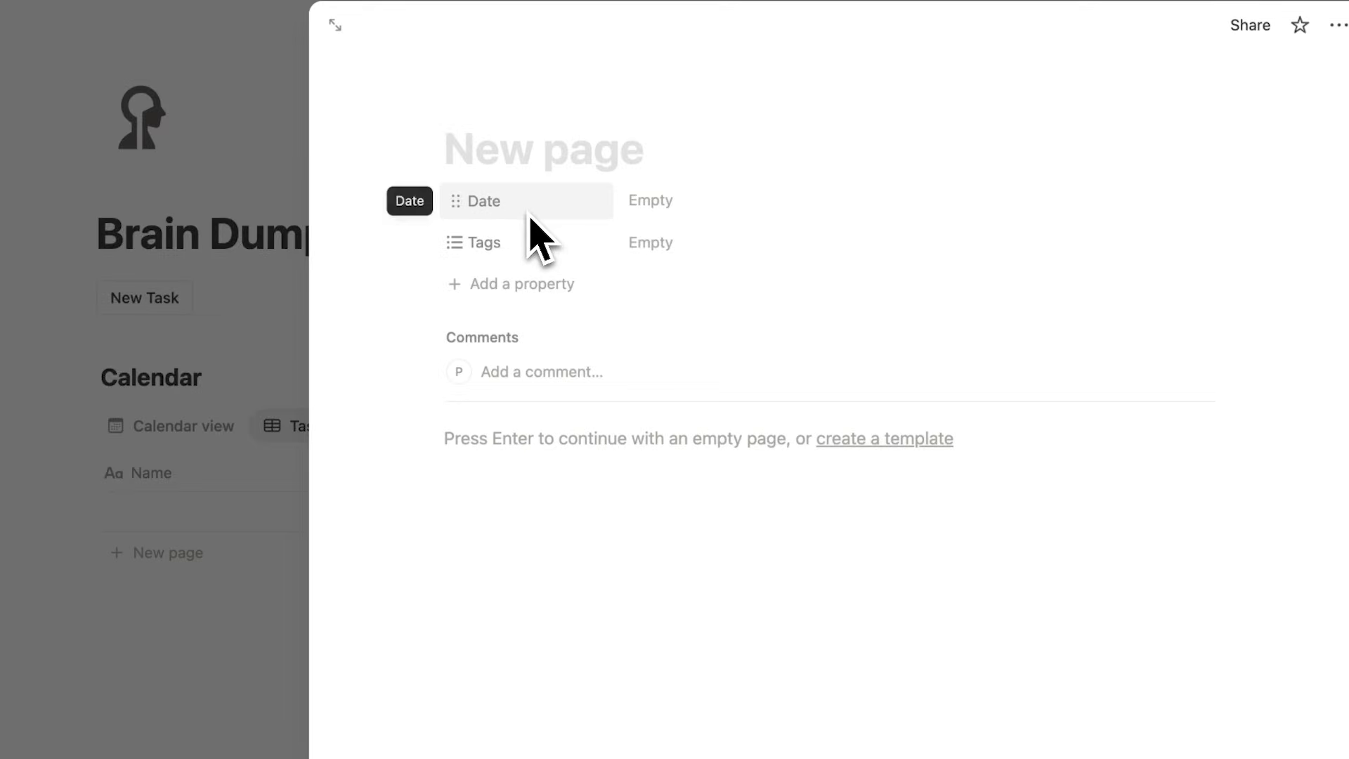
type("Write Essay")
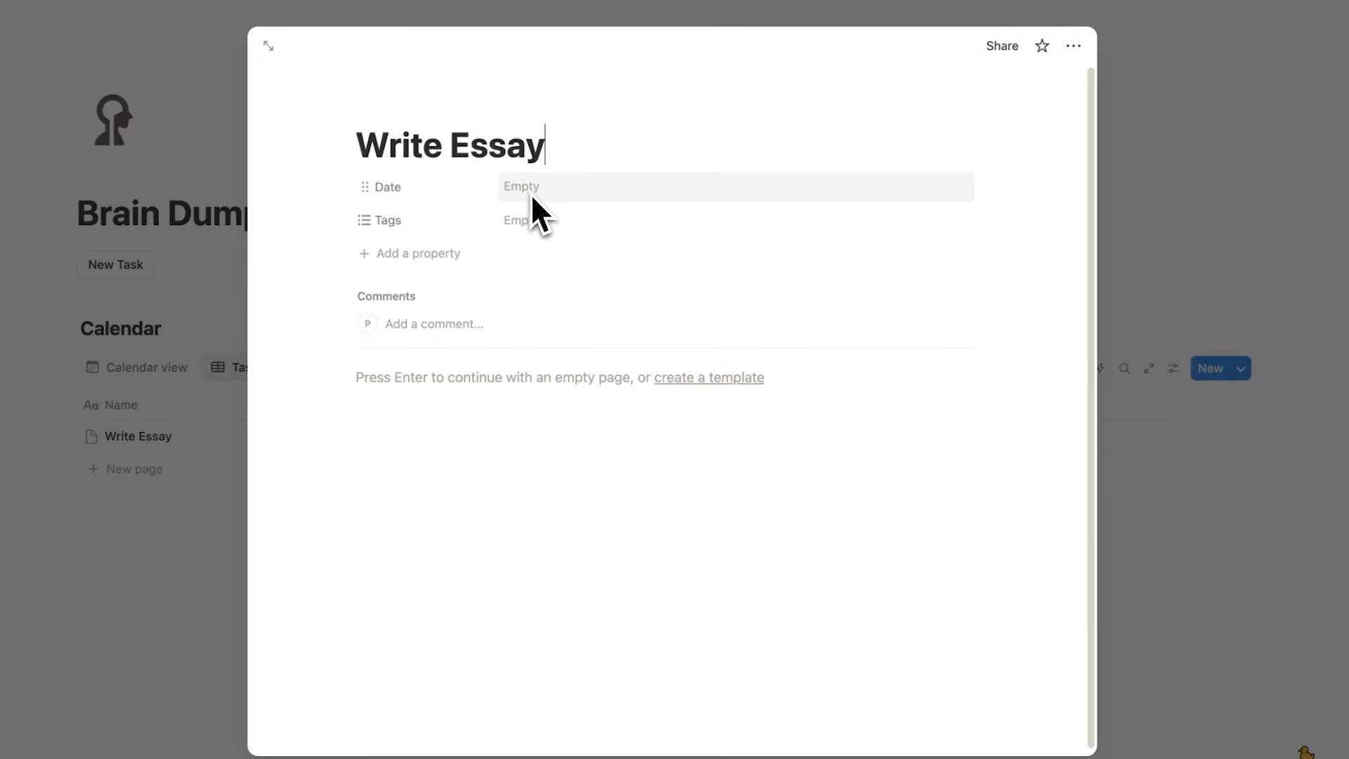
left_click(217, 133)
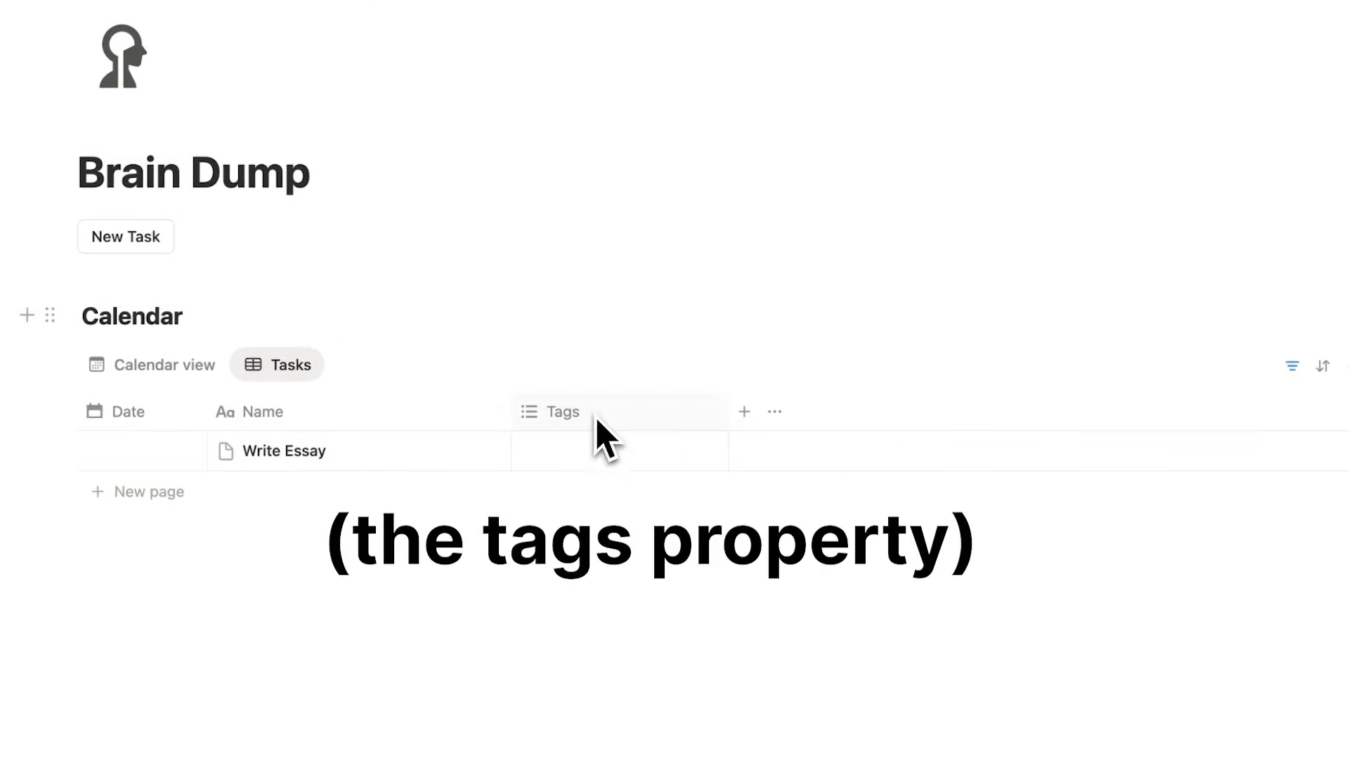
- Delete the Tags property from the Calendar database
left_click(596, 420)
left_click(601, 372)
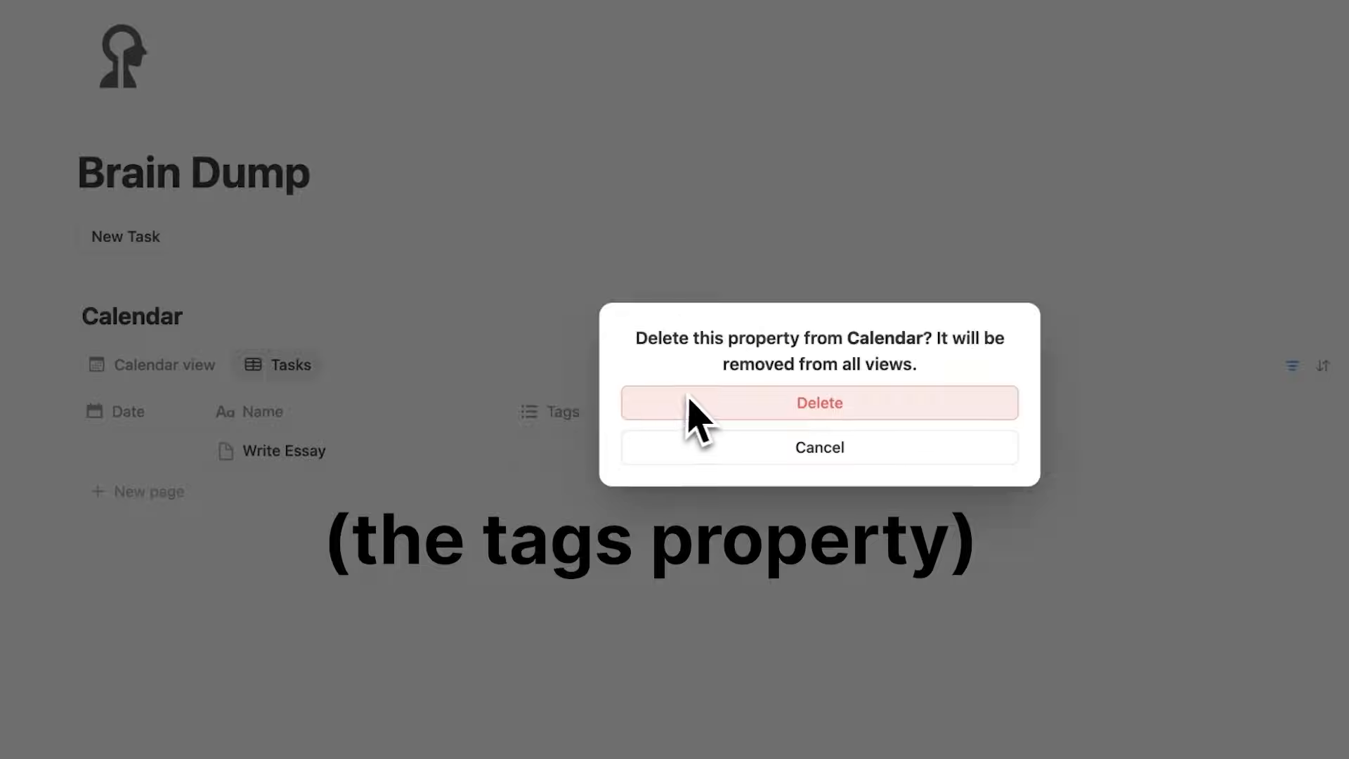
left_click(693, 402)
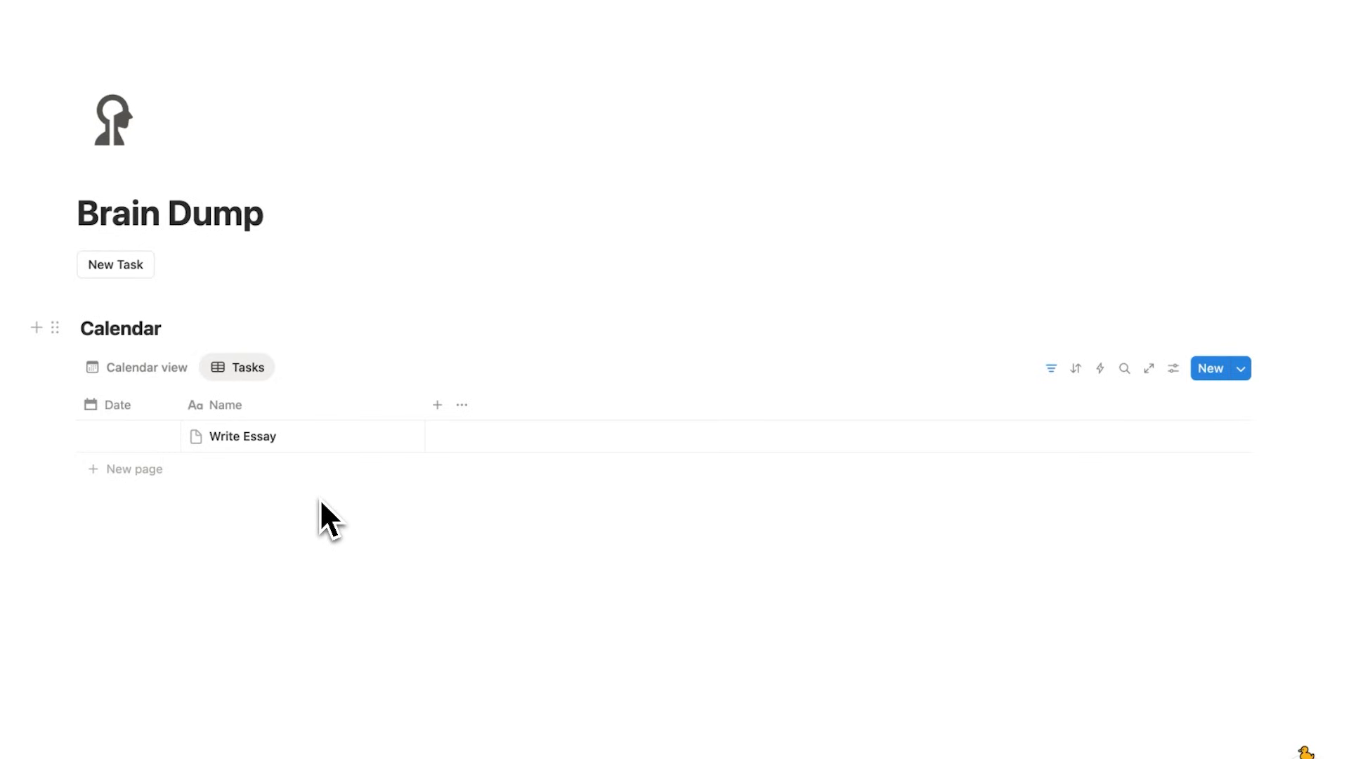
- Add a Checkbox property to the Calendar database and clear its name so the column header shows only the icon
left_click(437, 405)
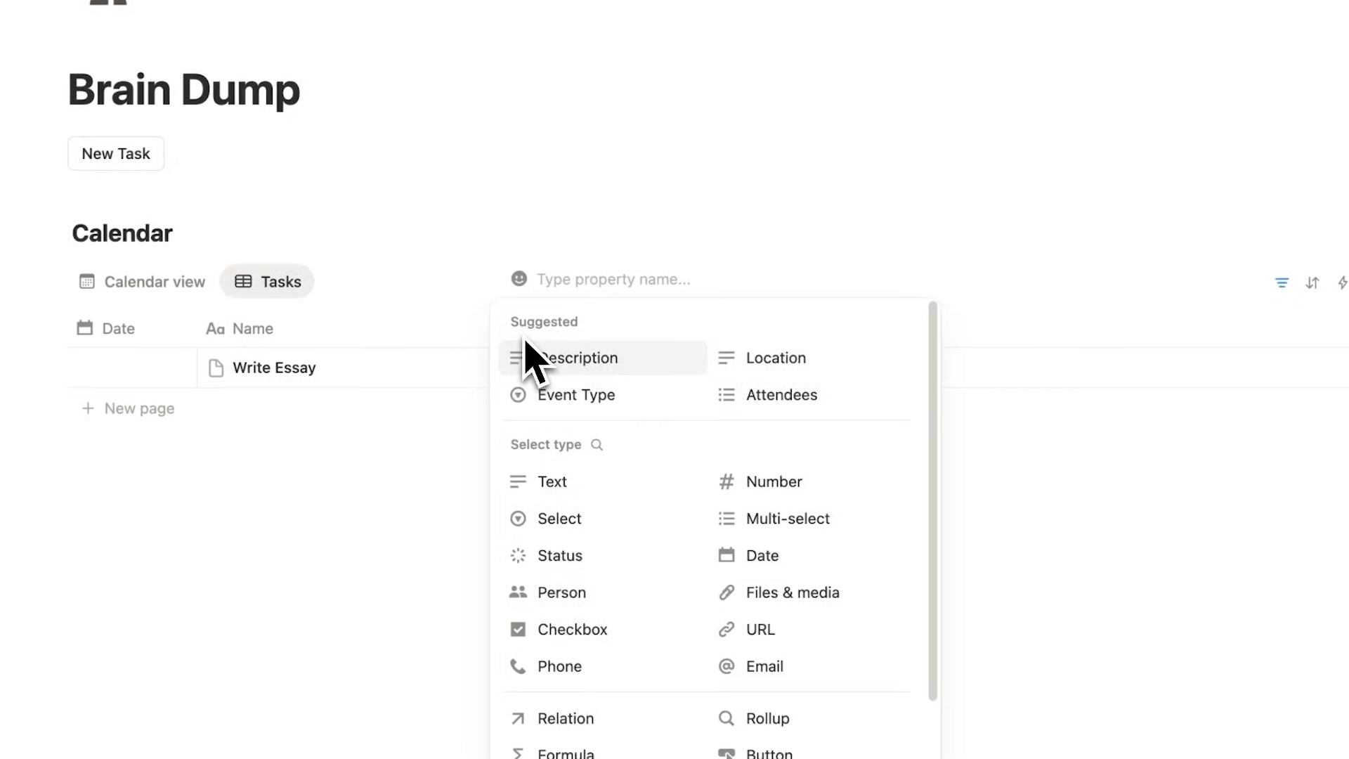
scroll(651, 467, "down", 2)
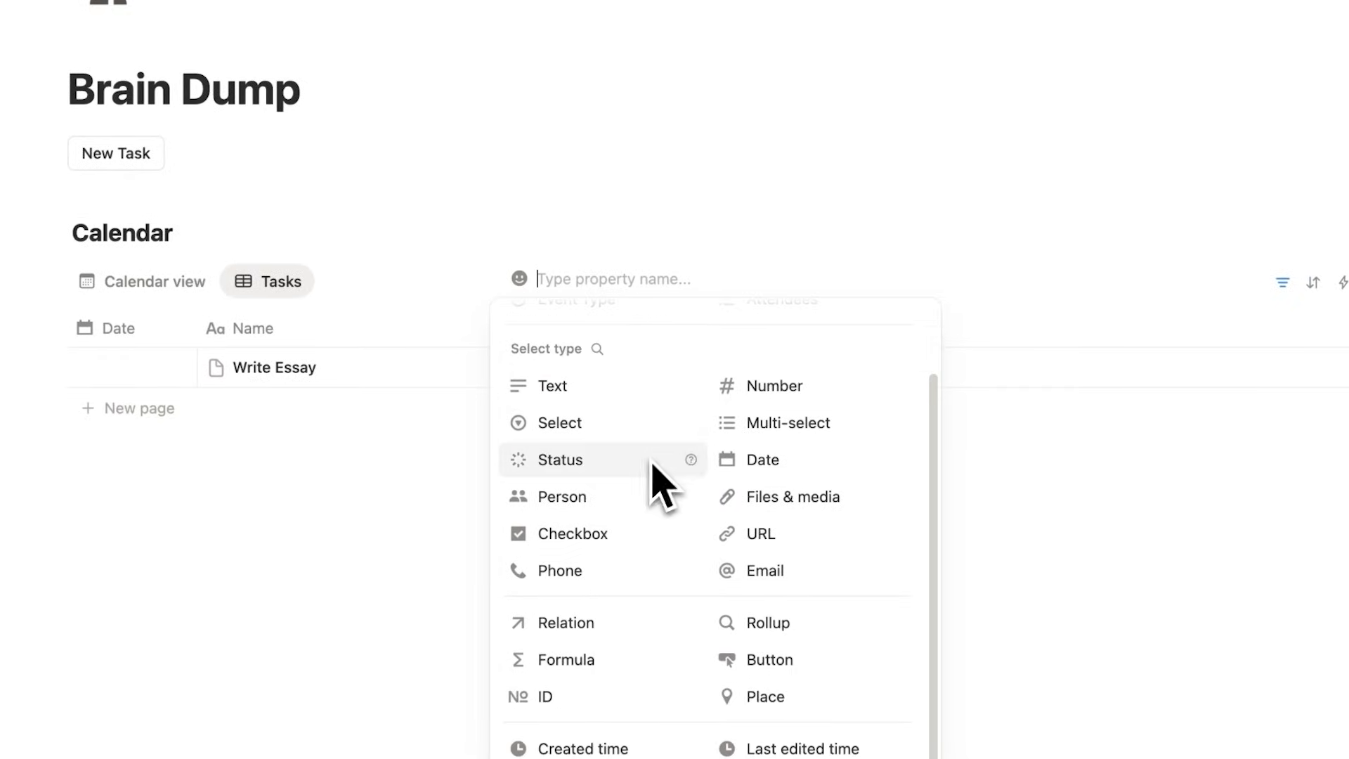
left_click(640, 540)
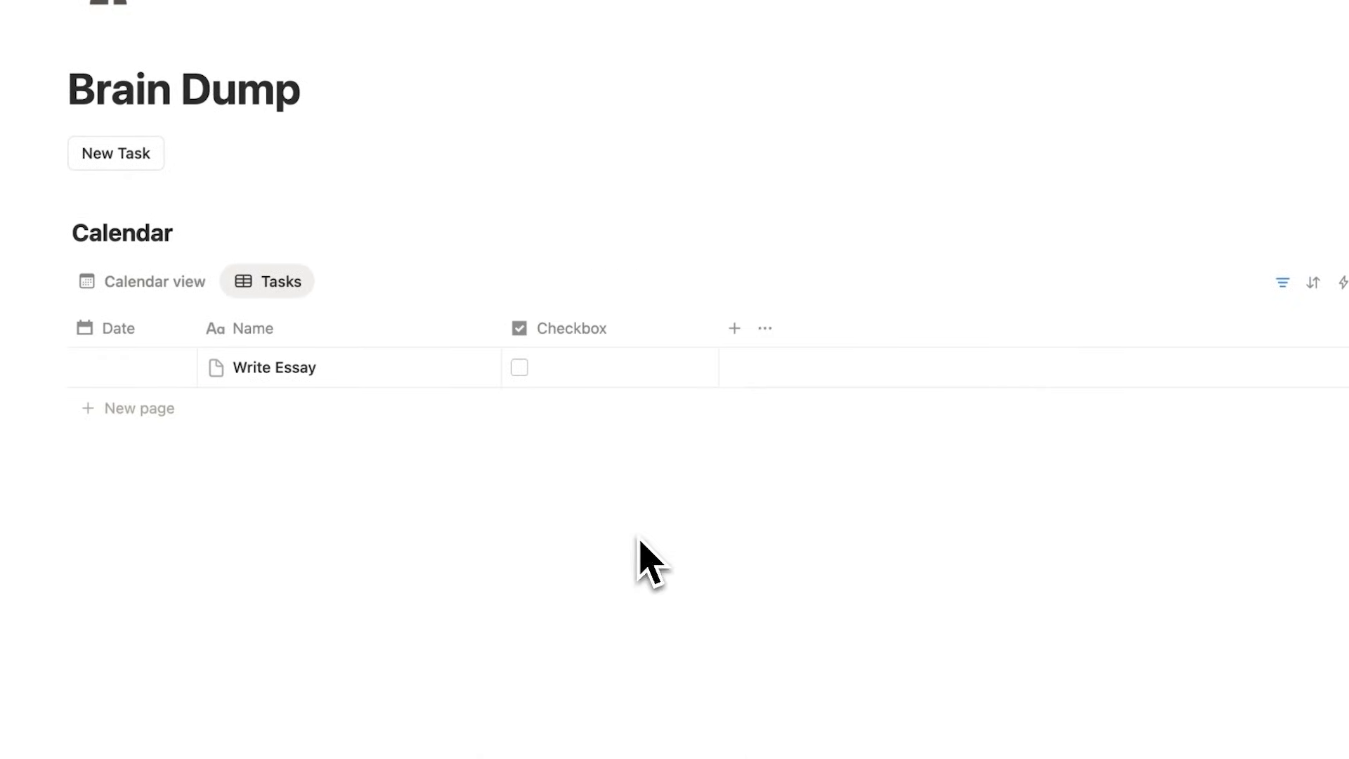
left_click(608, 343)
key("BackSpace")
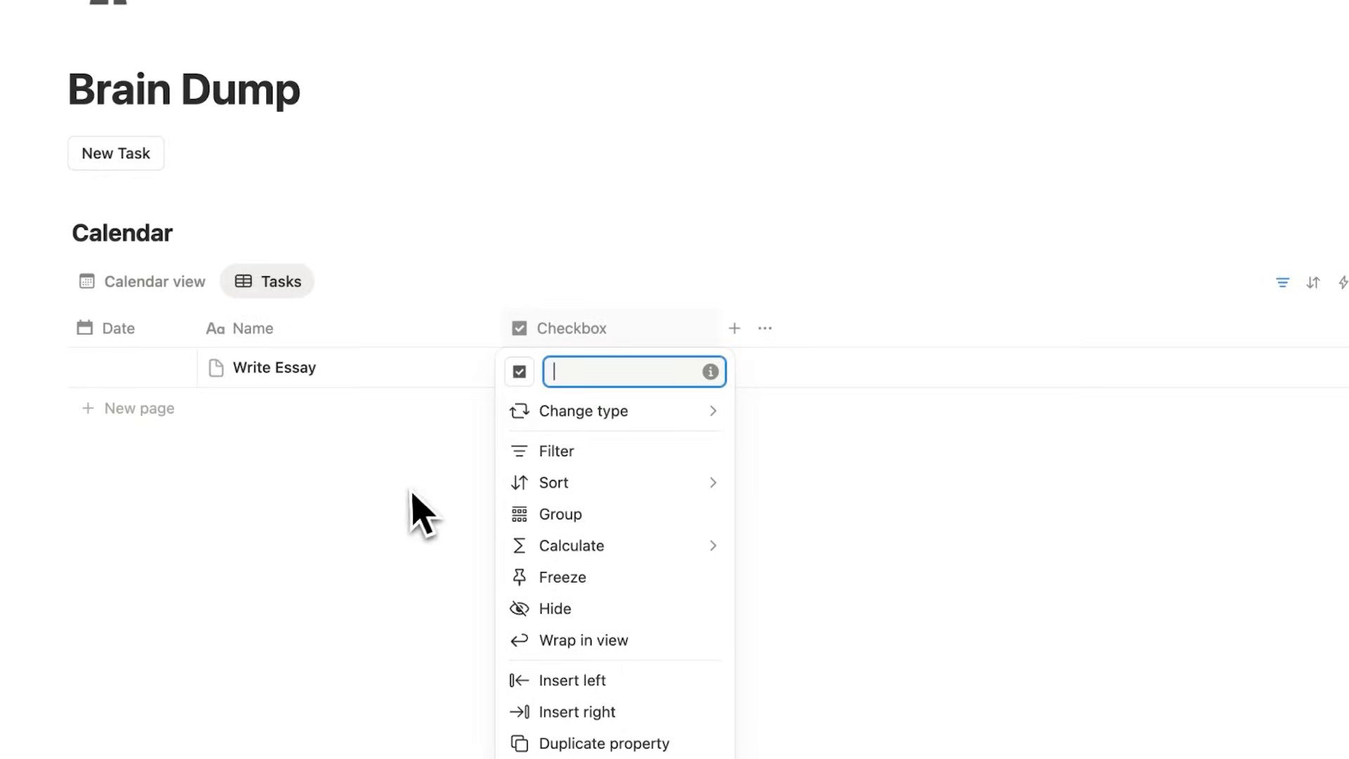
left_click(409, 489)
- Place the checkbox column between Date and Name, and test it by ticking and unticking Write Essay
left_click_drag(552, 336, 264, 312)
left_click(215, 367)
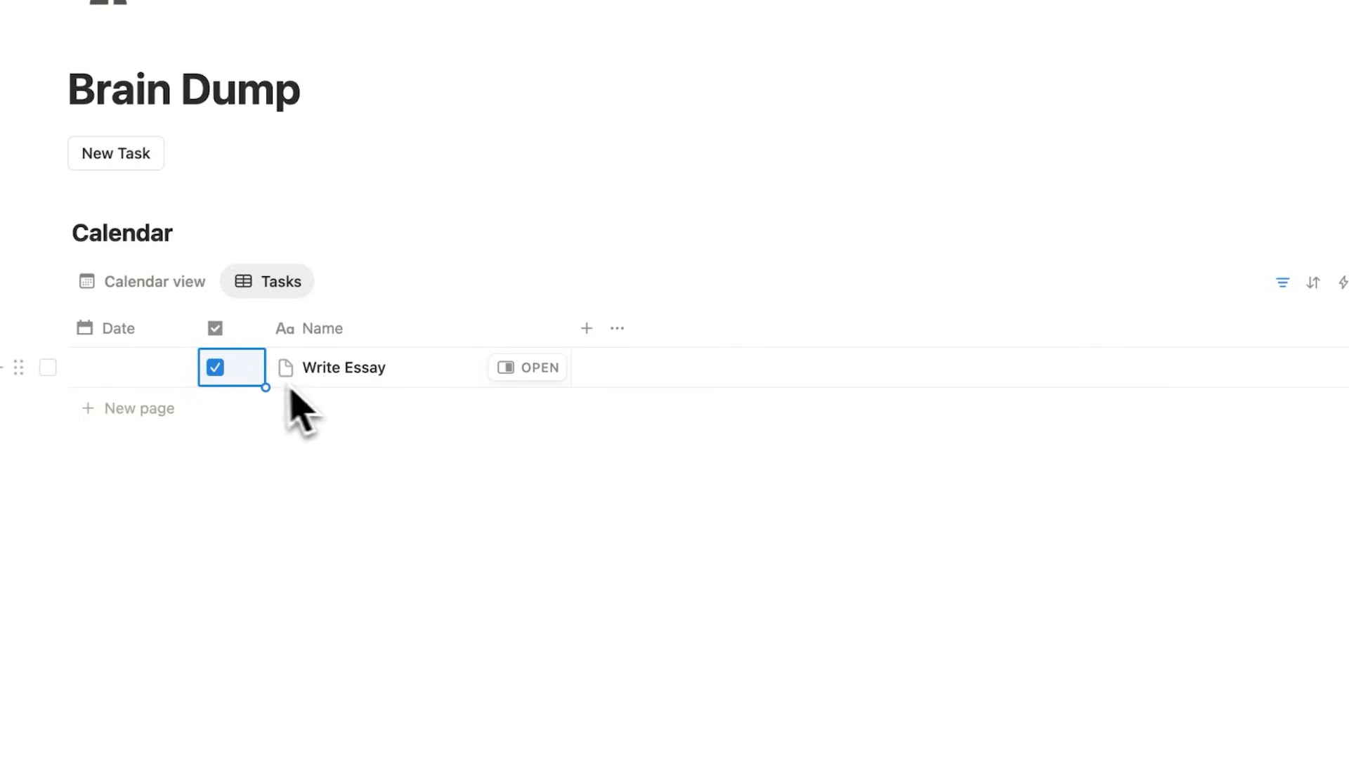
left_click(215, 368)
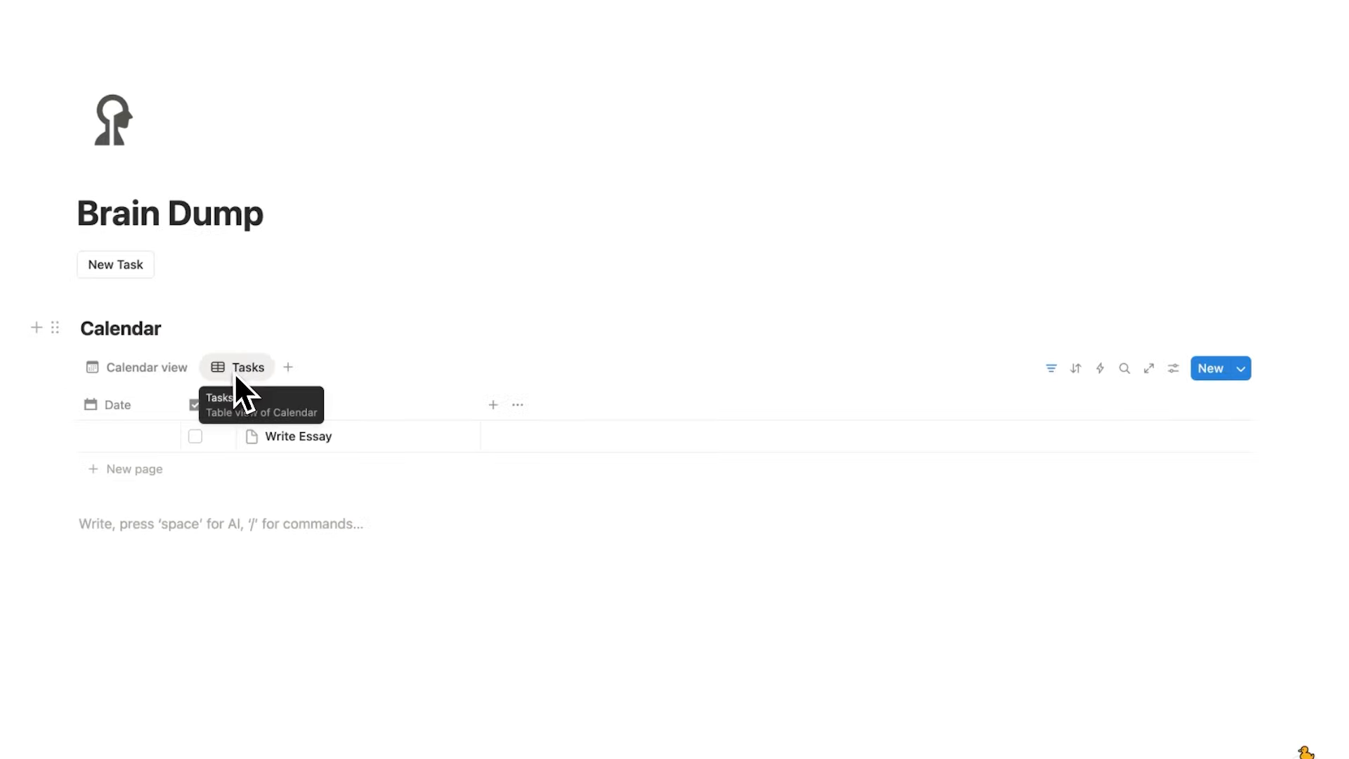
- Duplicate the Tasks view, name the copy Completed, and give it the round check mark icon
left_click(236, 371)
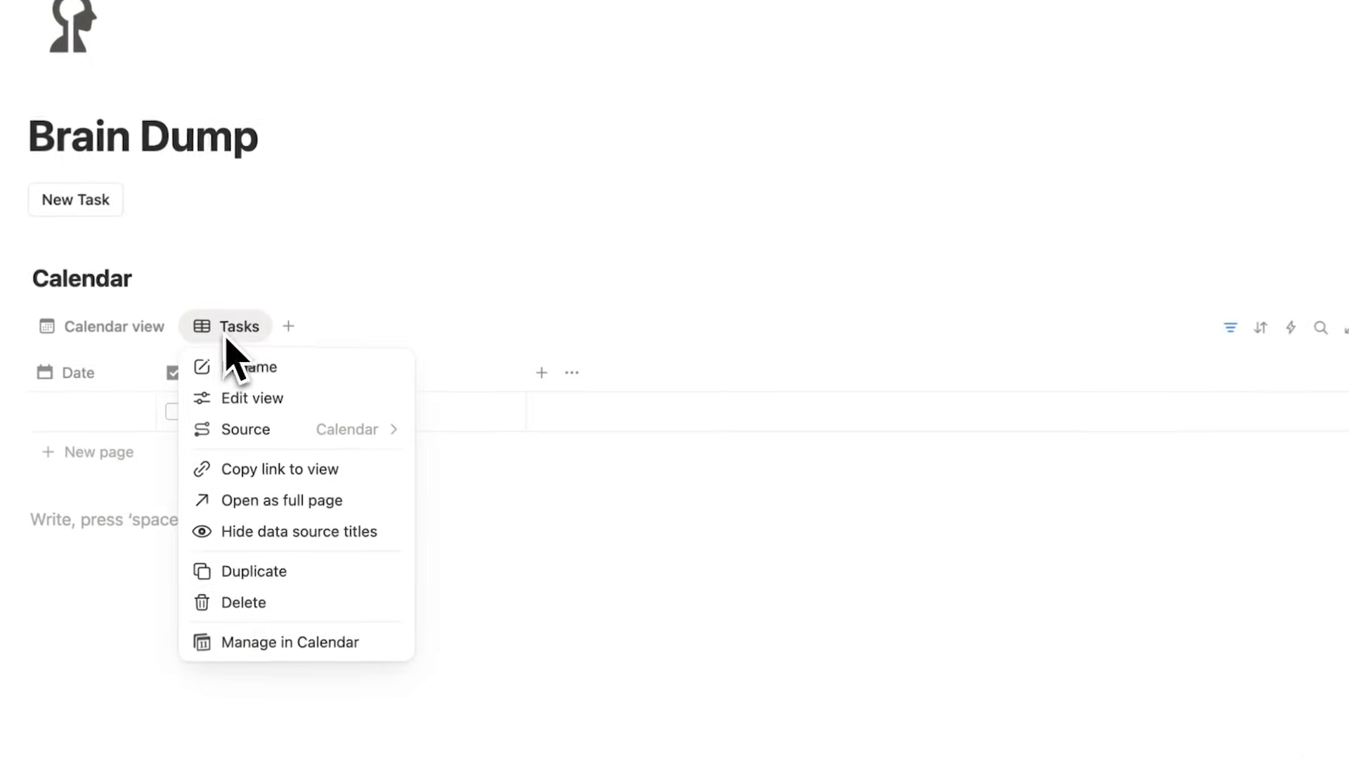
left_click(265, 573)
type("Completed")
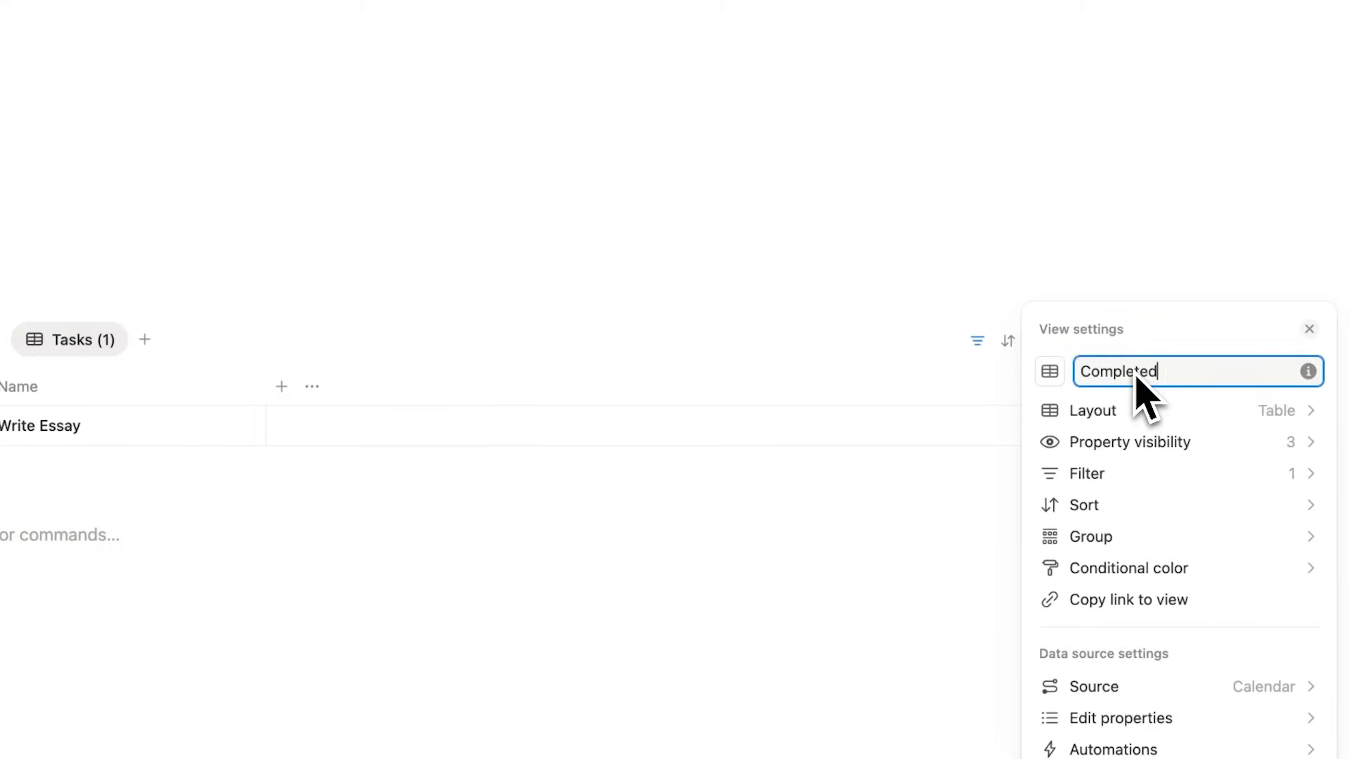
left_click(1050, 371)
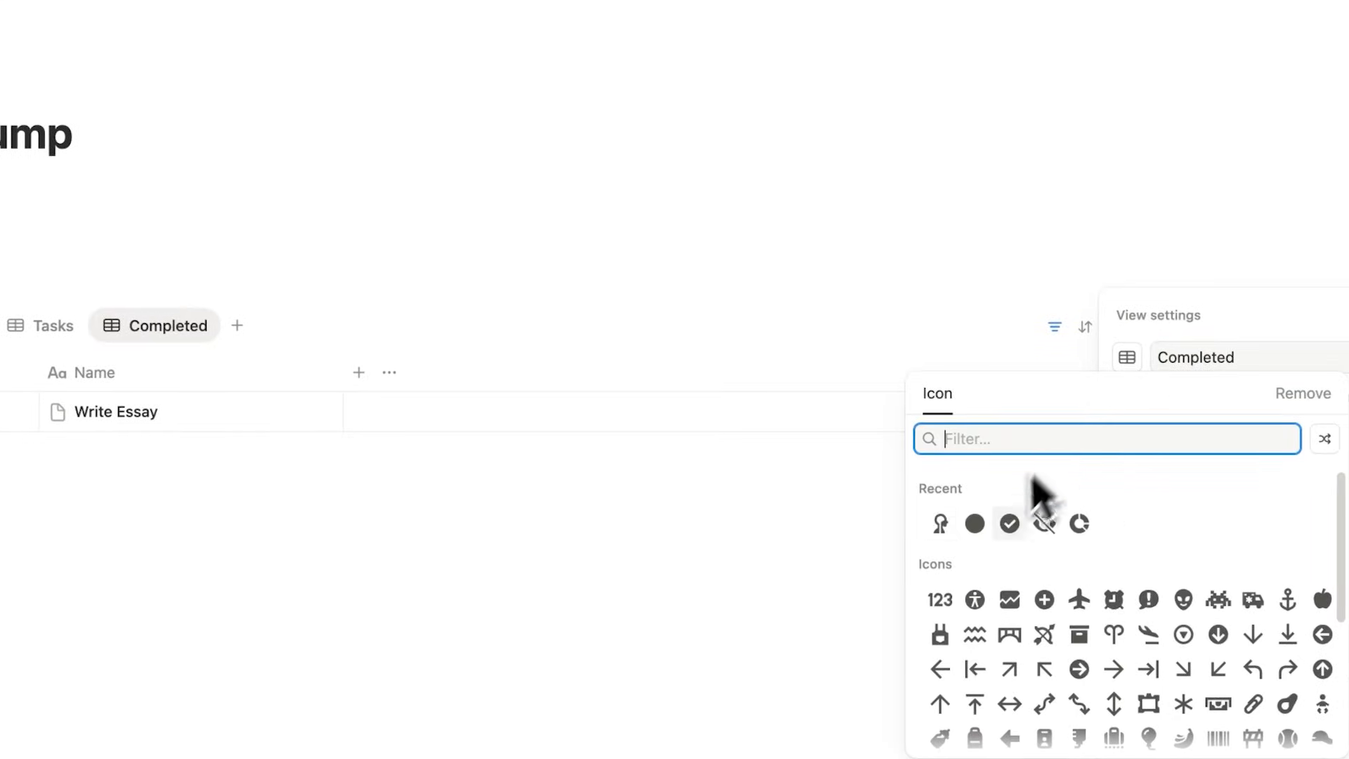
left_click(1009, 524)
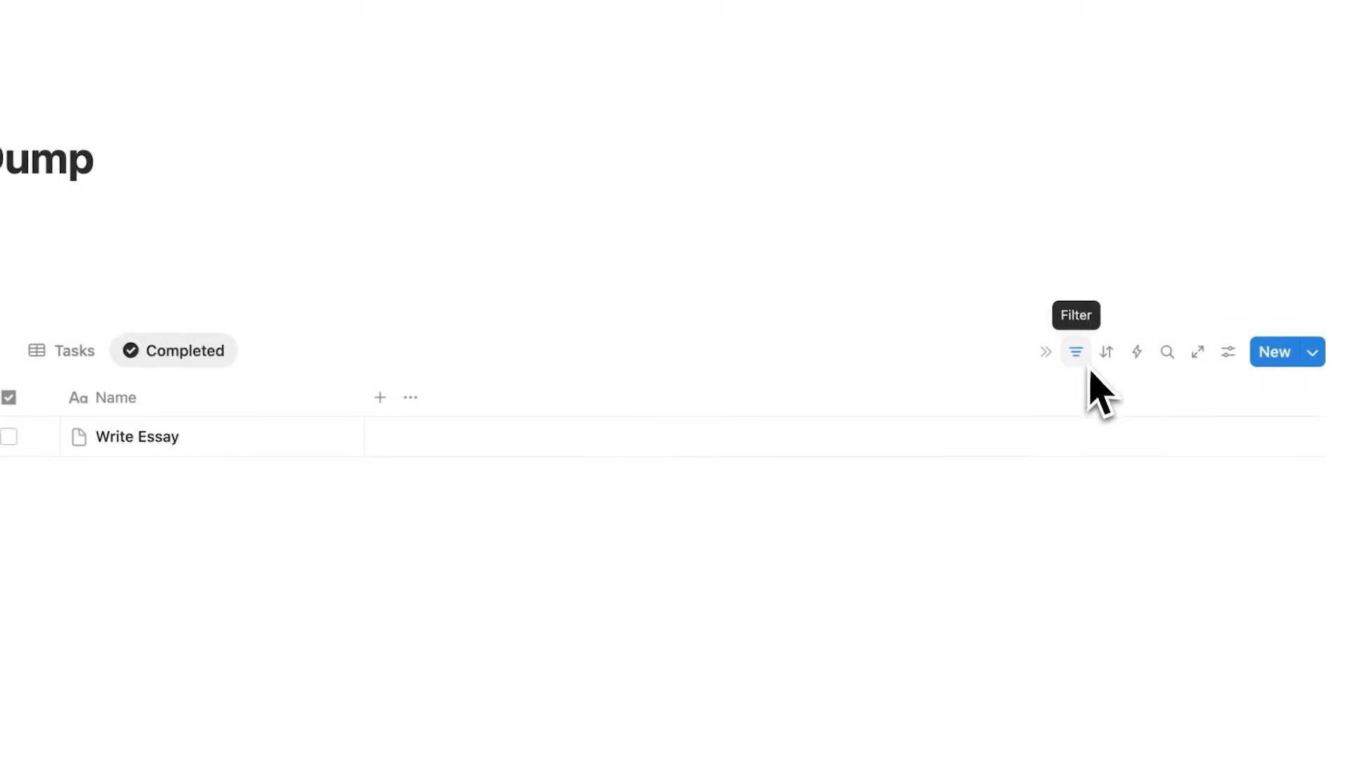
- Remove the Date is empty rule from the Completed view and filter it by the checkbox property being Checked
left_click(1075, 355)
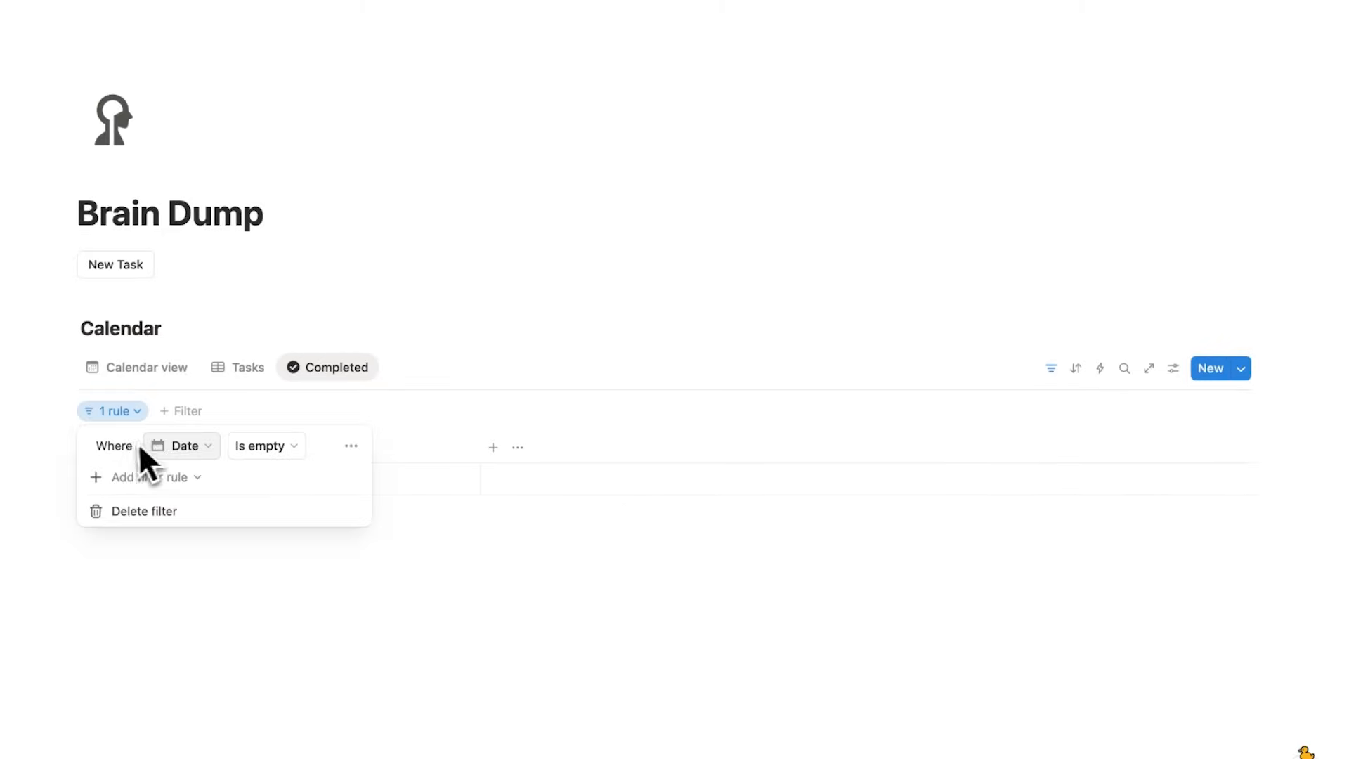
left_click(352, 445)
left_click(397, 473)
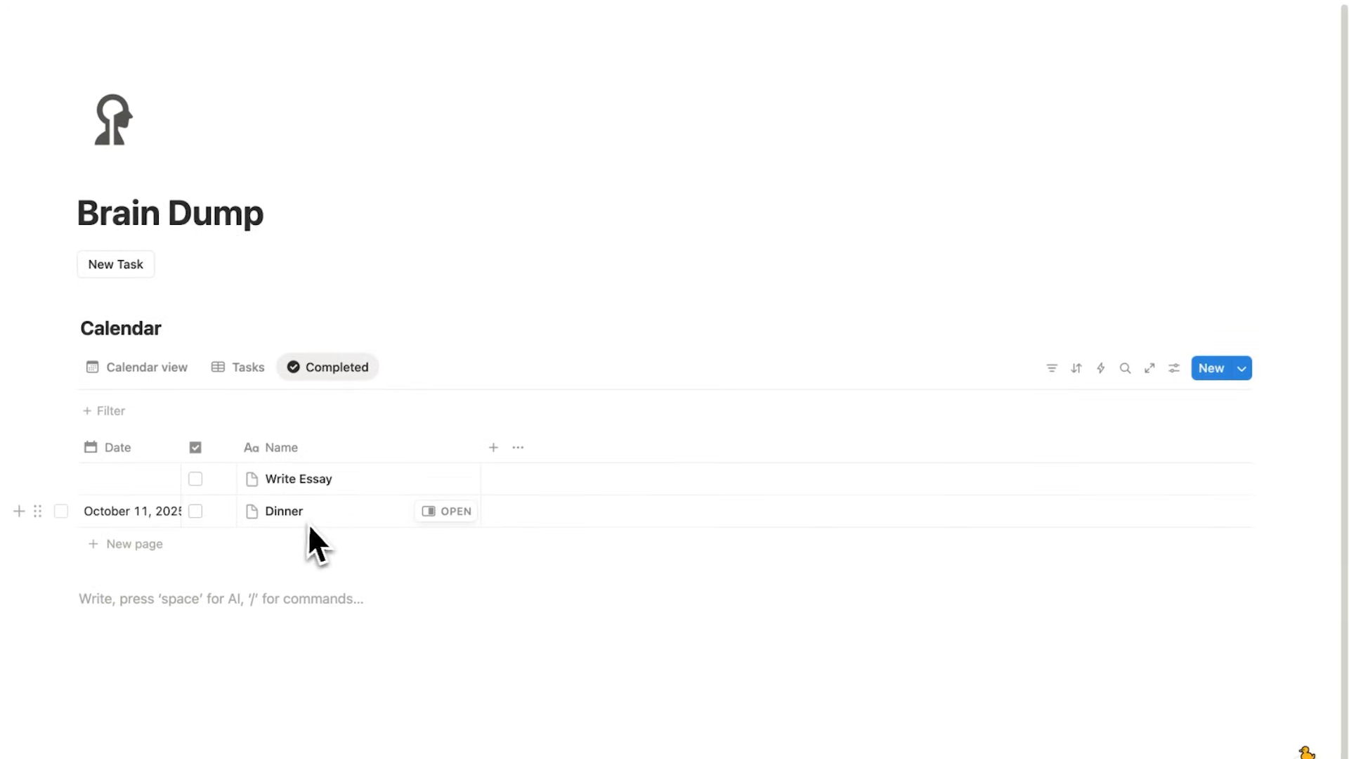
left_click(105, 411)
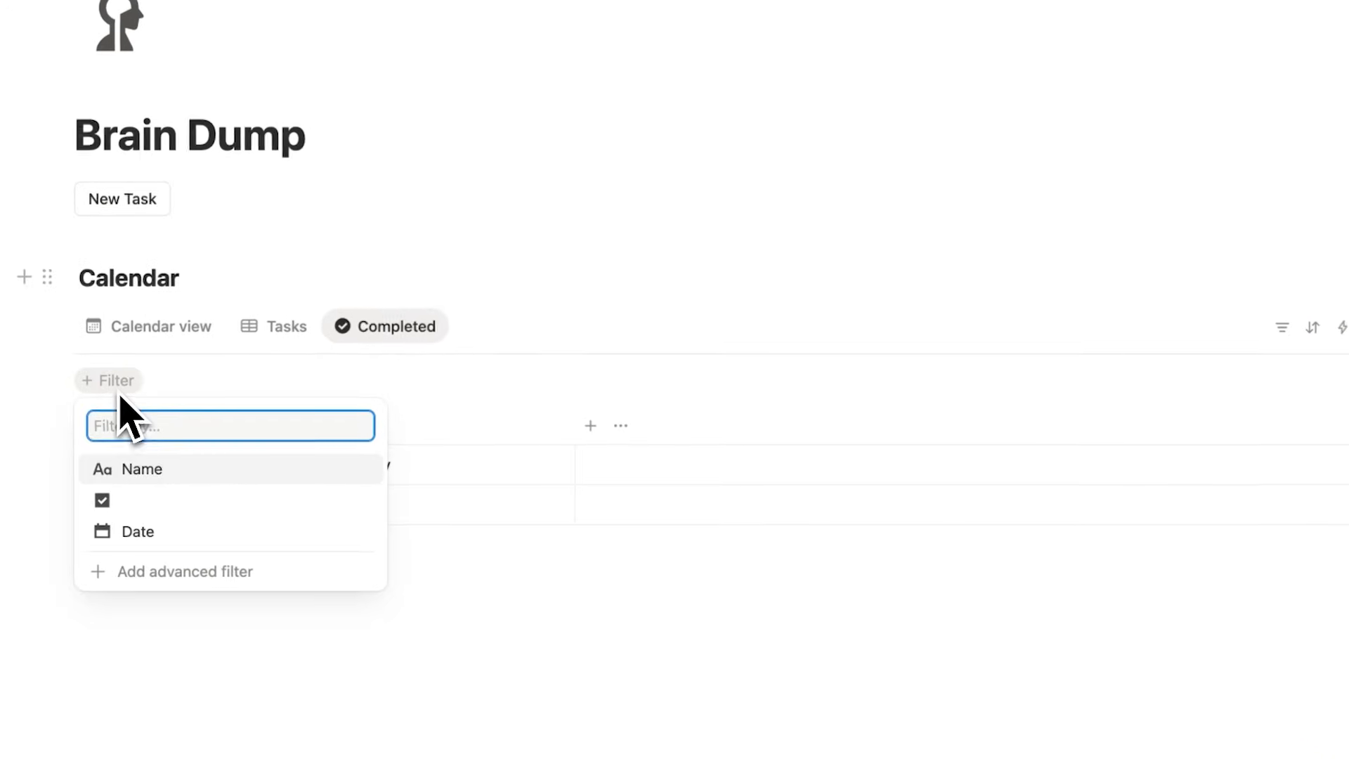
left_click(128, 503)
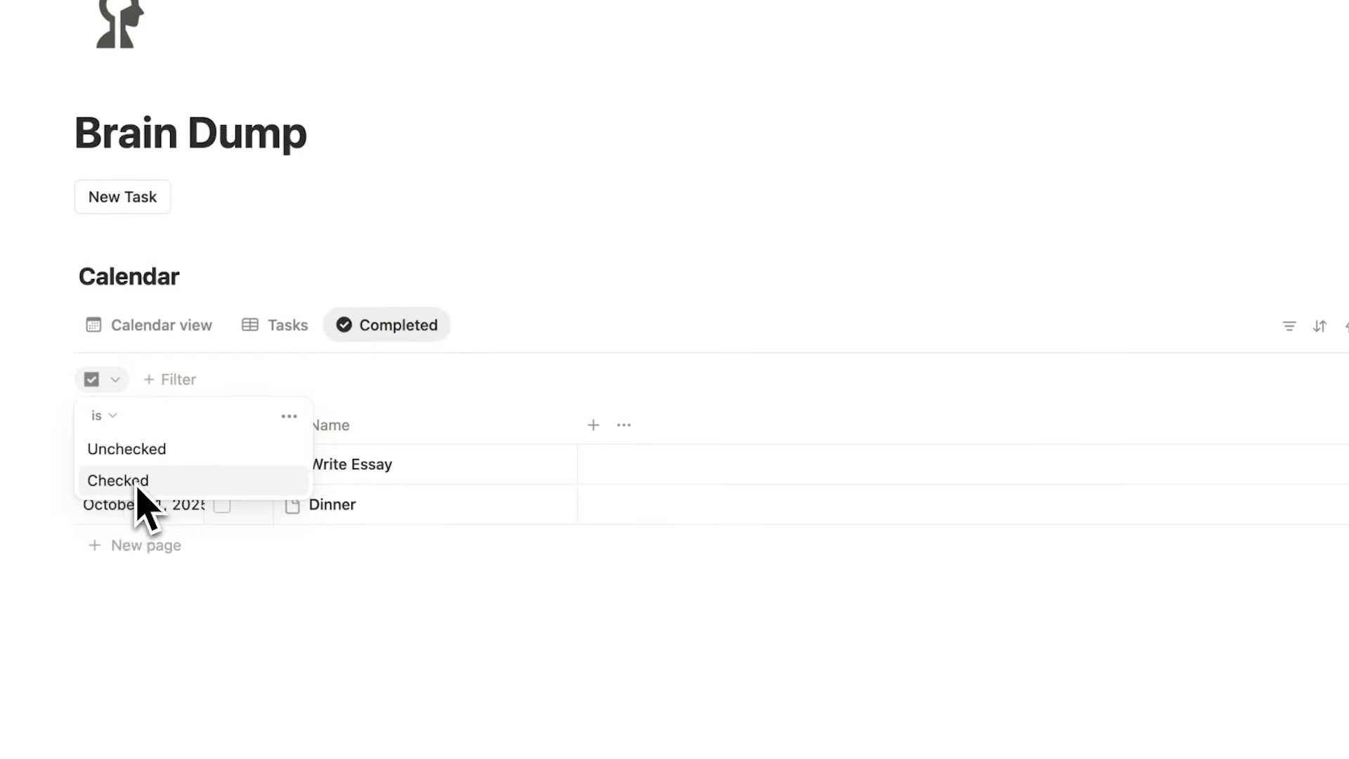
left_click(137, 482)
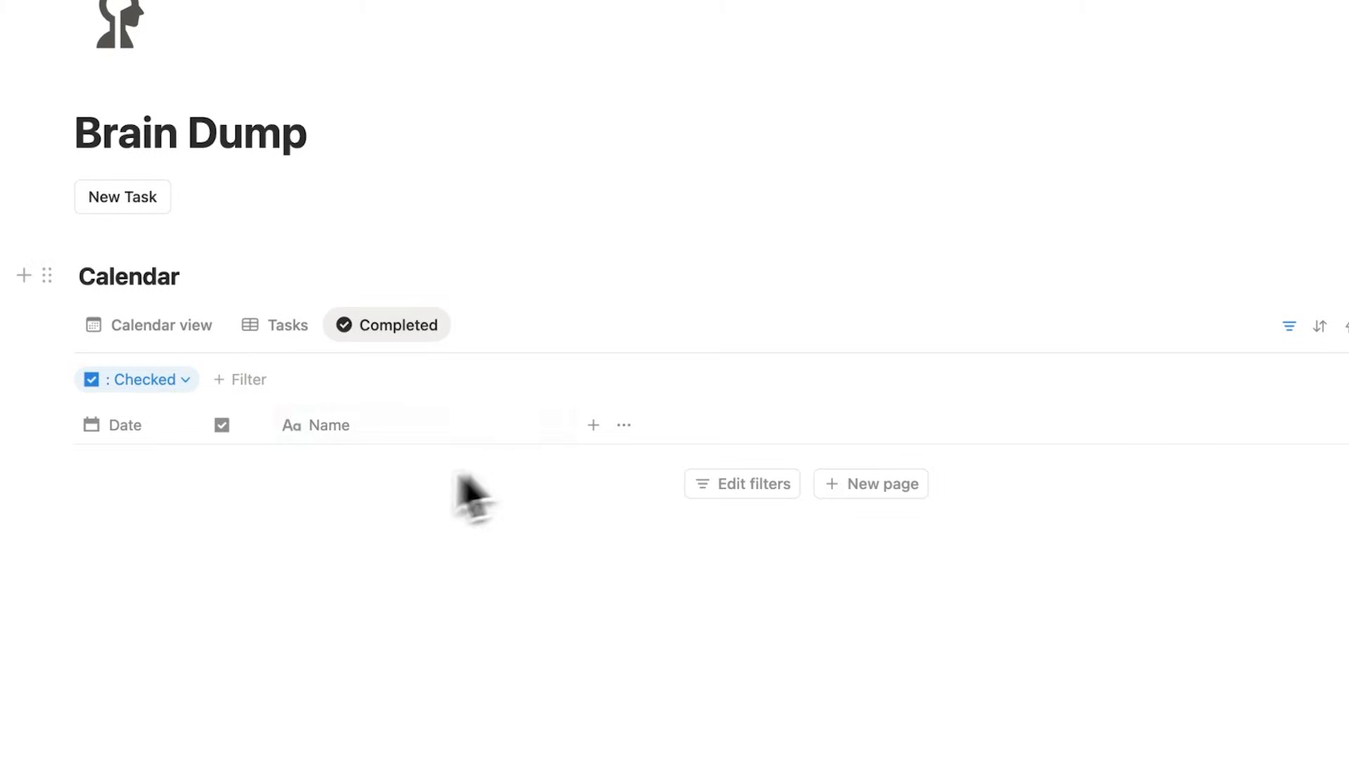
- Tick the Write Essay checkbox in the Tasks view and check the task in the Completed view
left_click(278, 315)
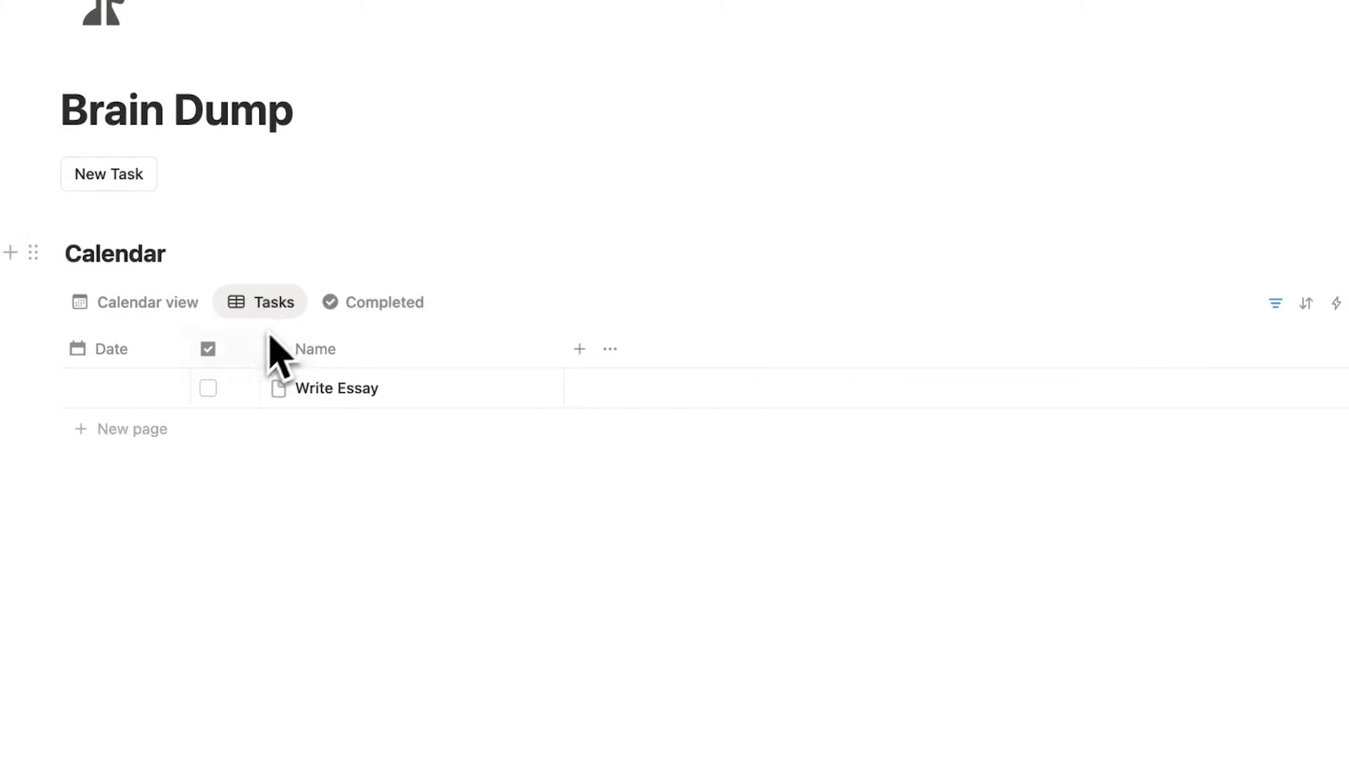
left_click(212, 391)
left_click(359, 309)
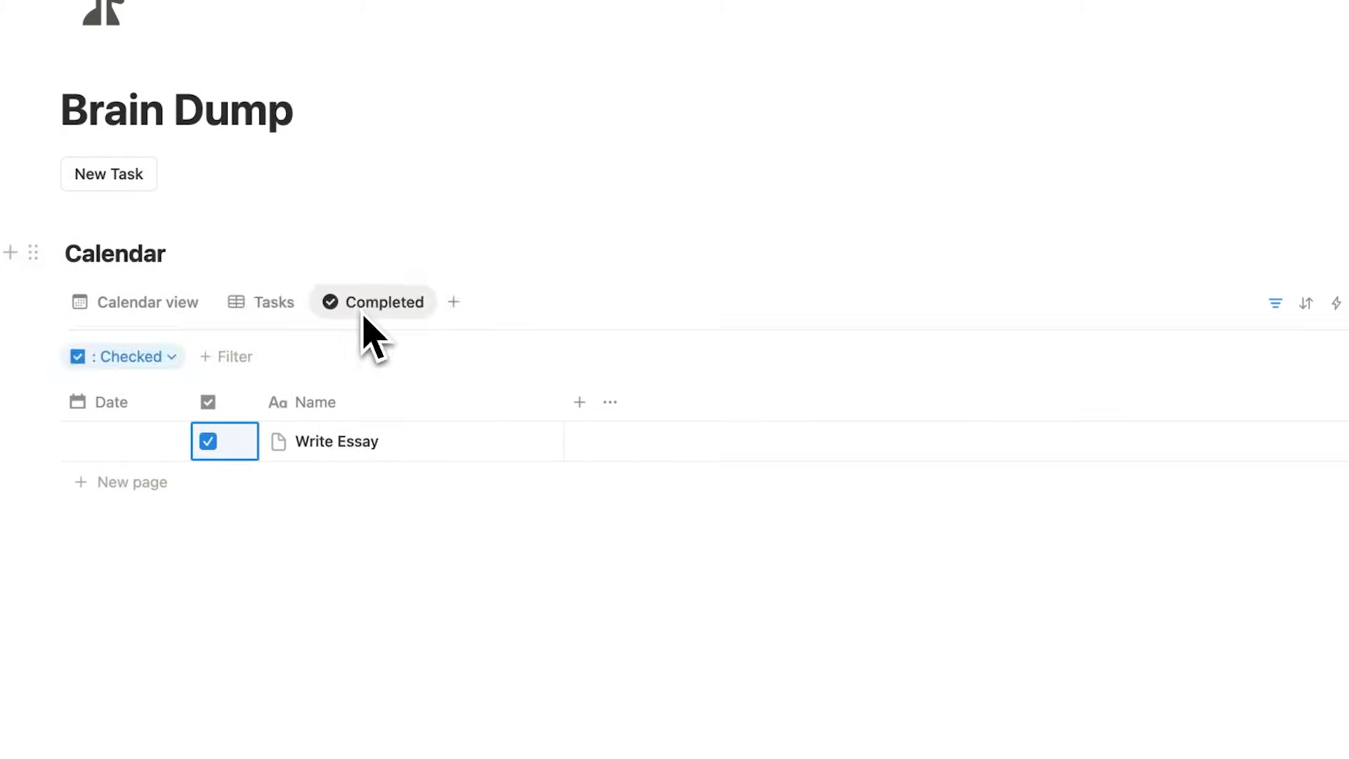
left_click(334, 589)
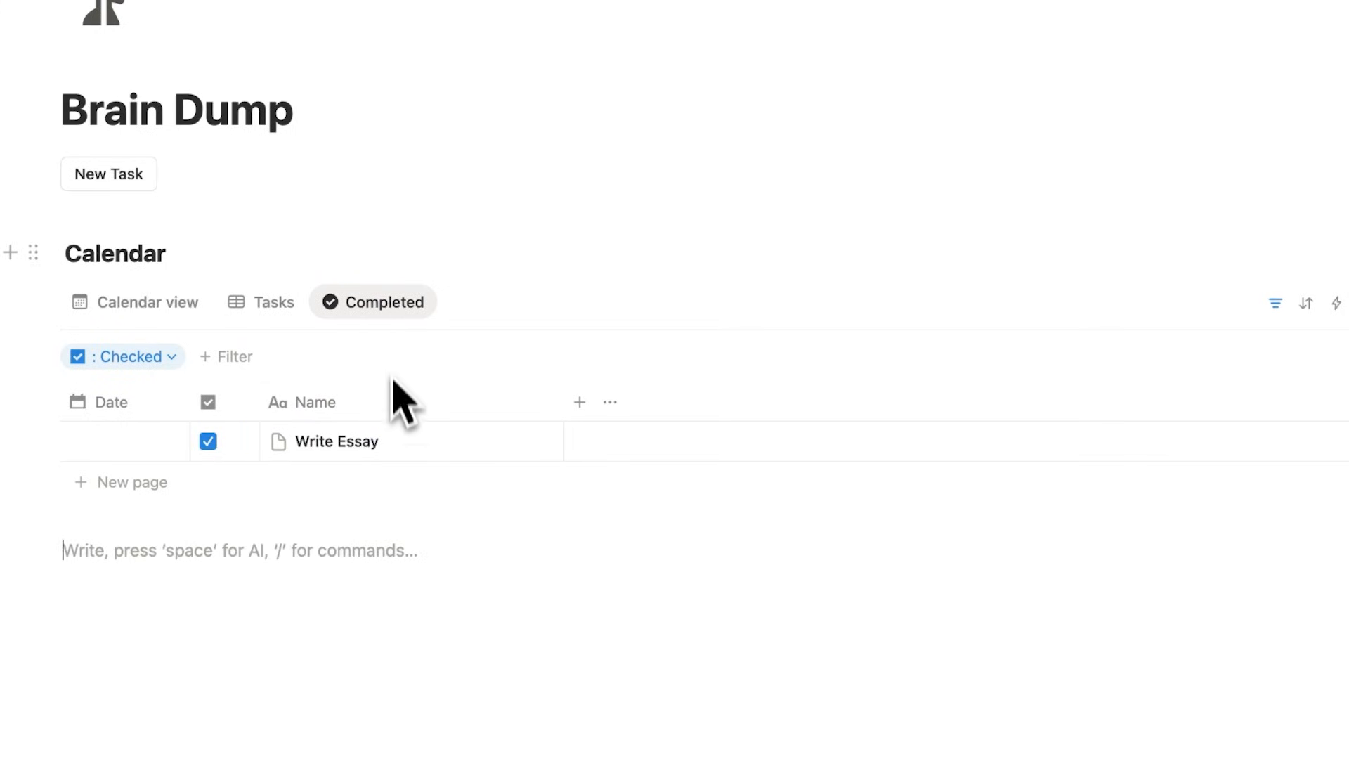
- Add a second filter rule to the Tasks view so the checkbox property must be Unchecked
left_click(284, 316)
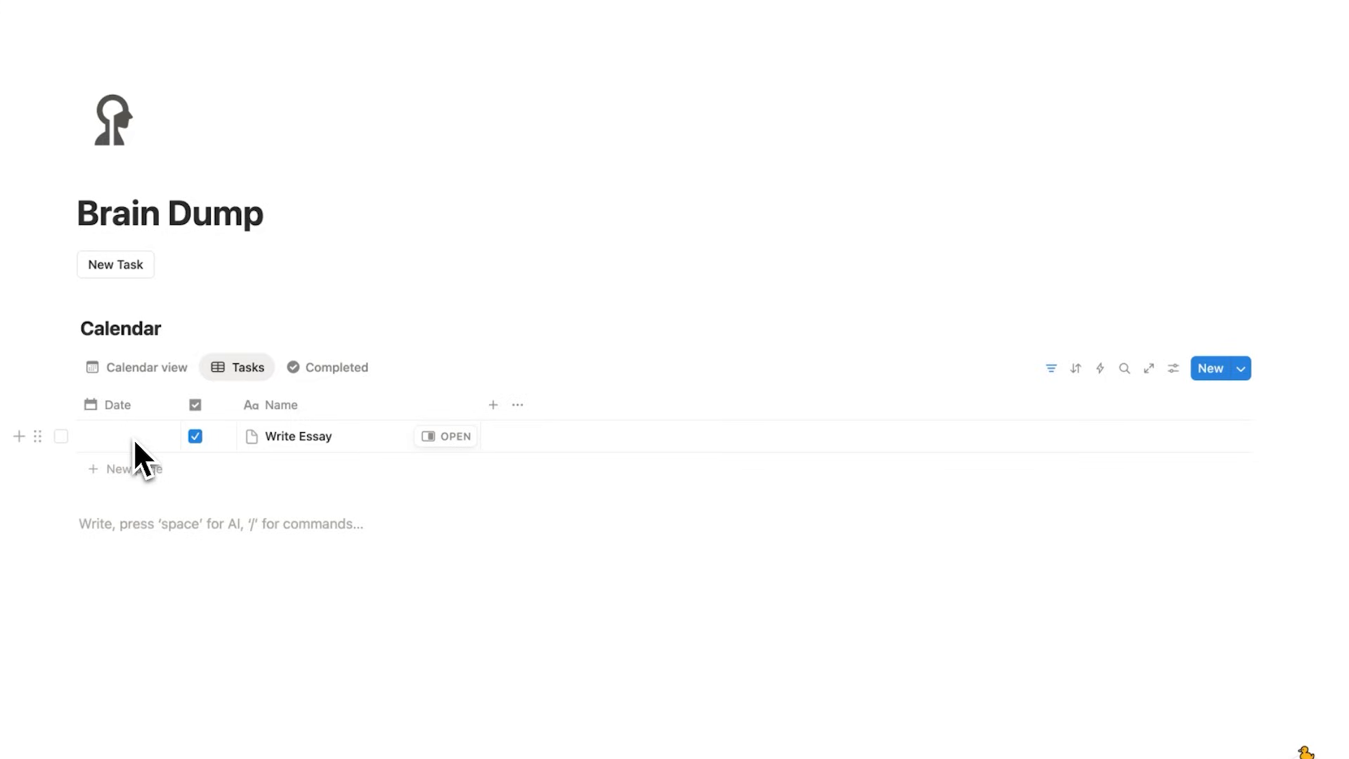
left_click(1051, 368)
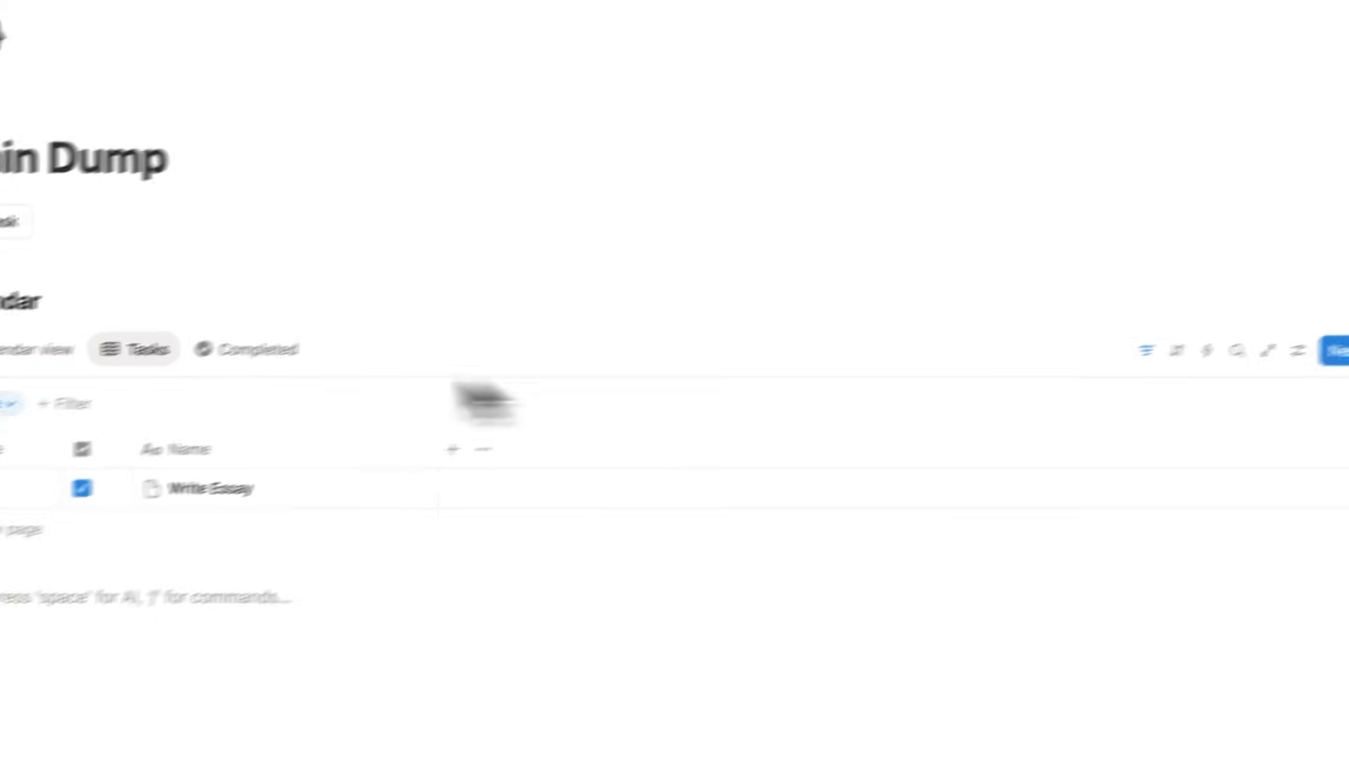
left_click(10, 403)
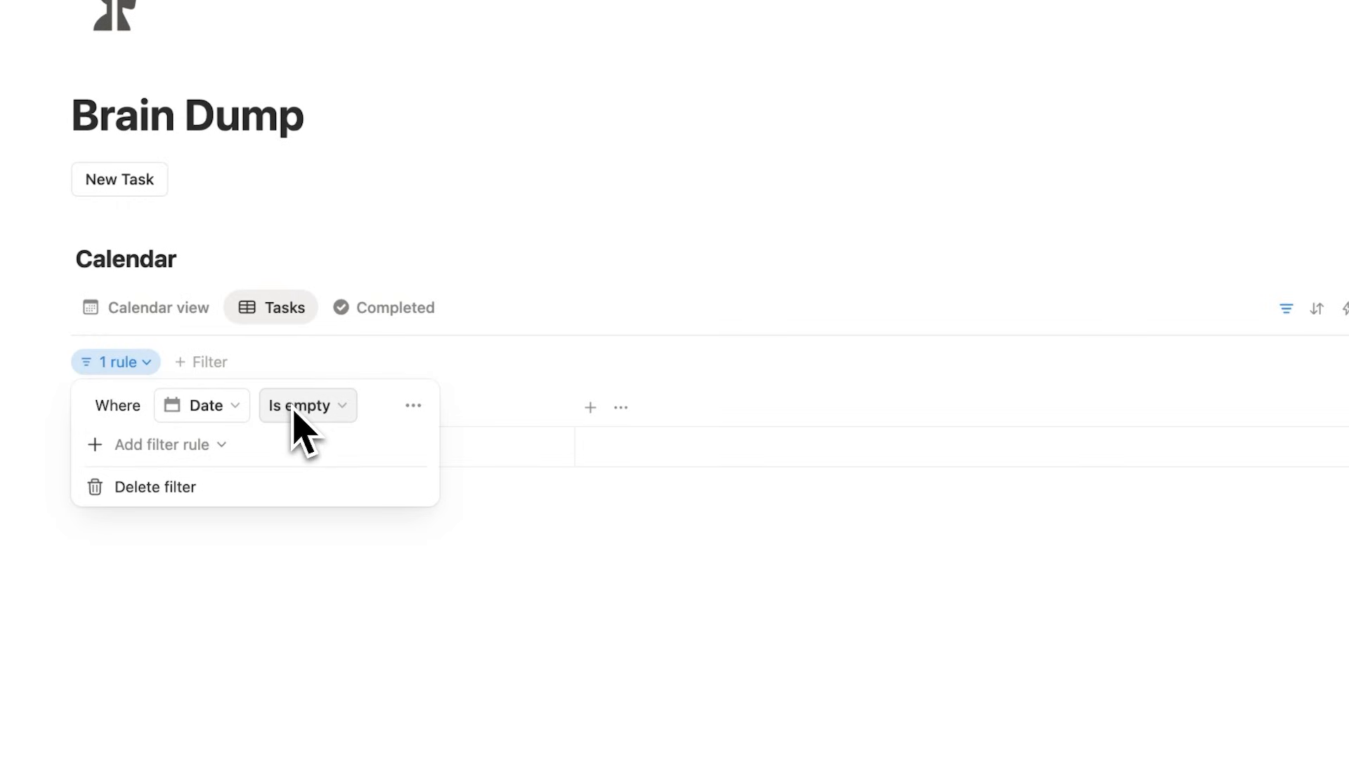
left_click(149, 450)
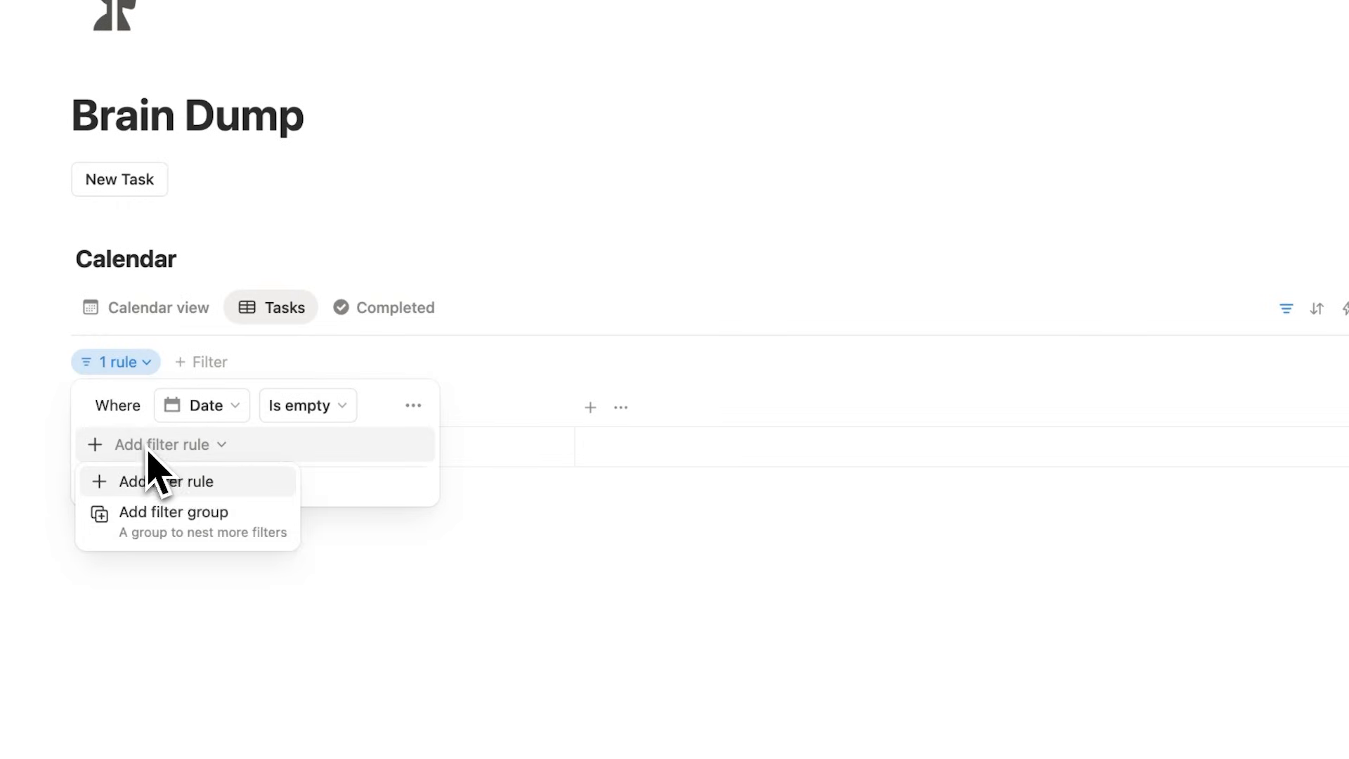
left_click(206, 483)
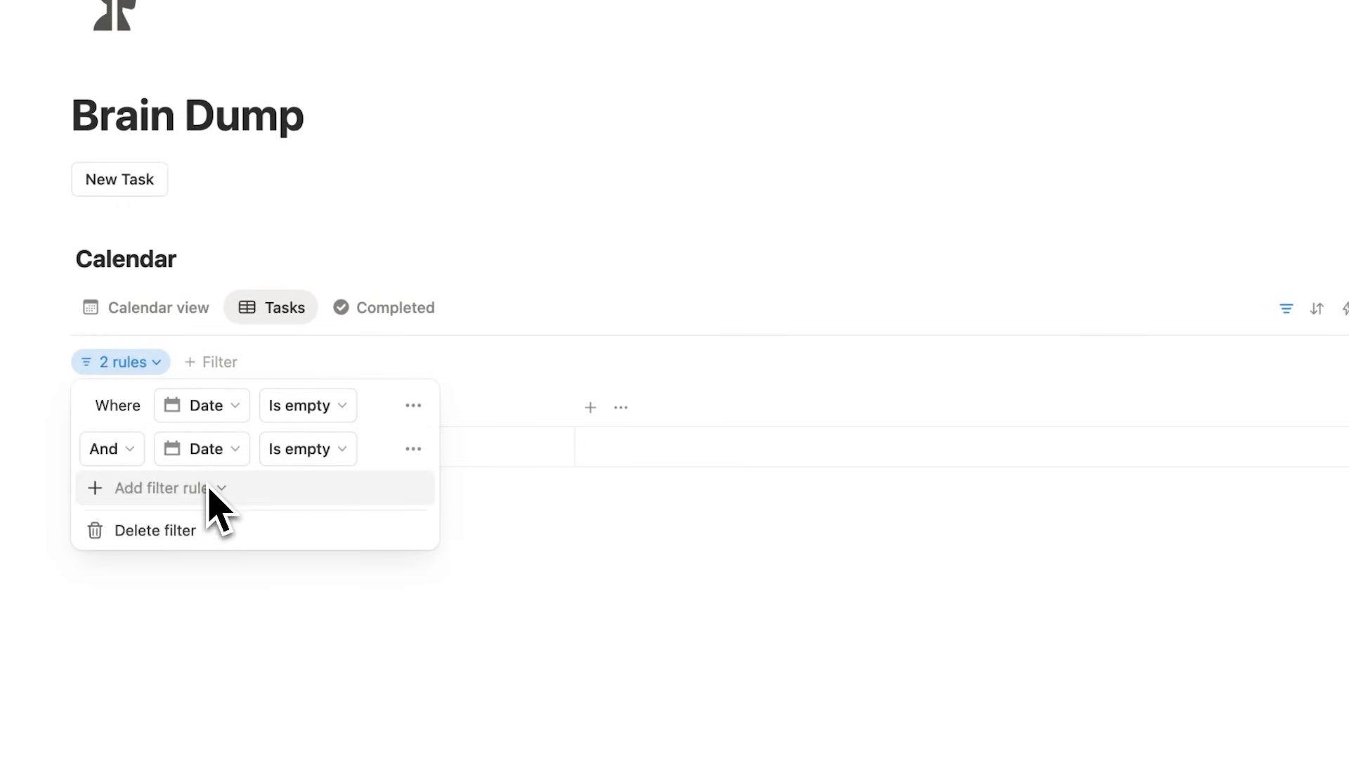
left_click(220, 451)
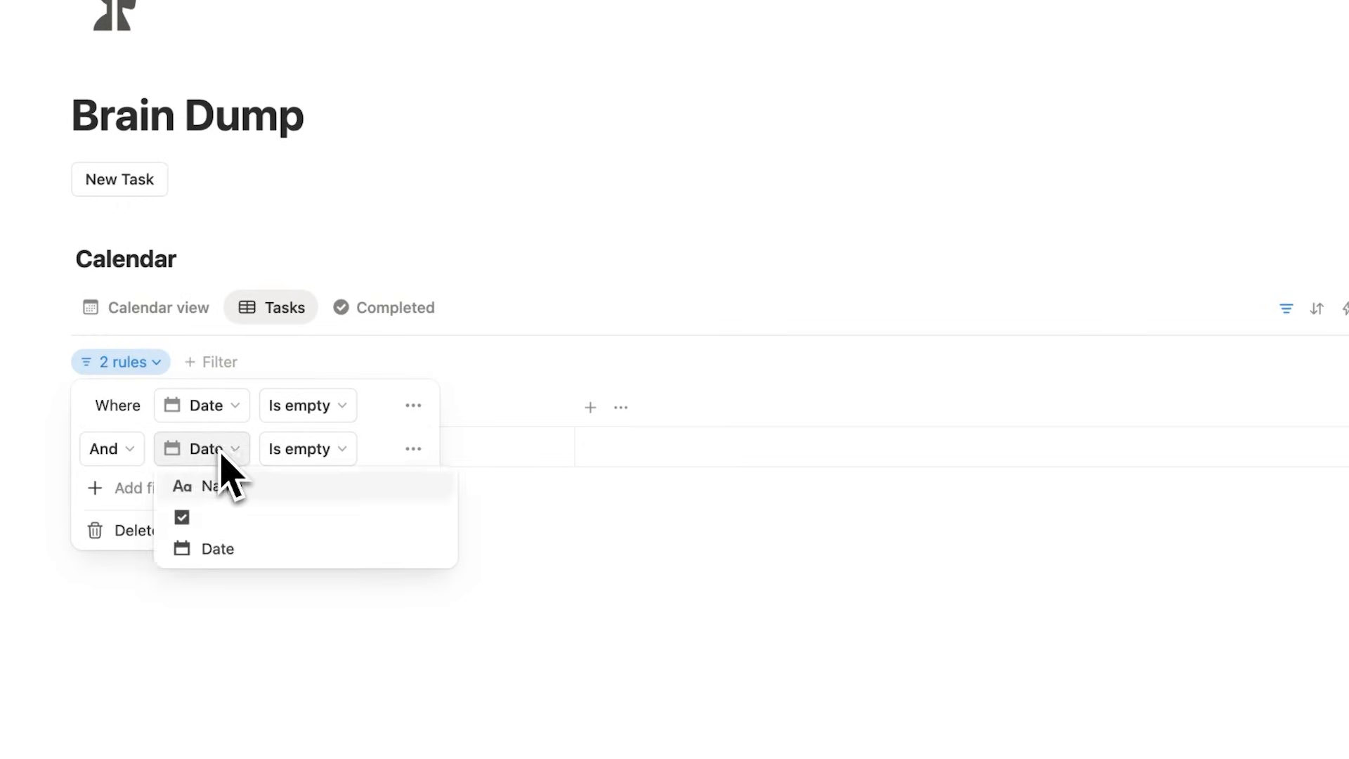
left_click(213, 516)
left_click(376, 450)
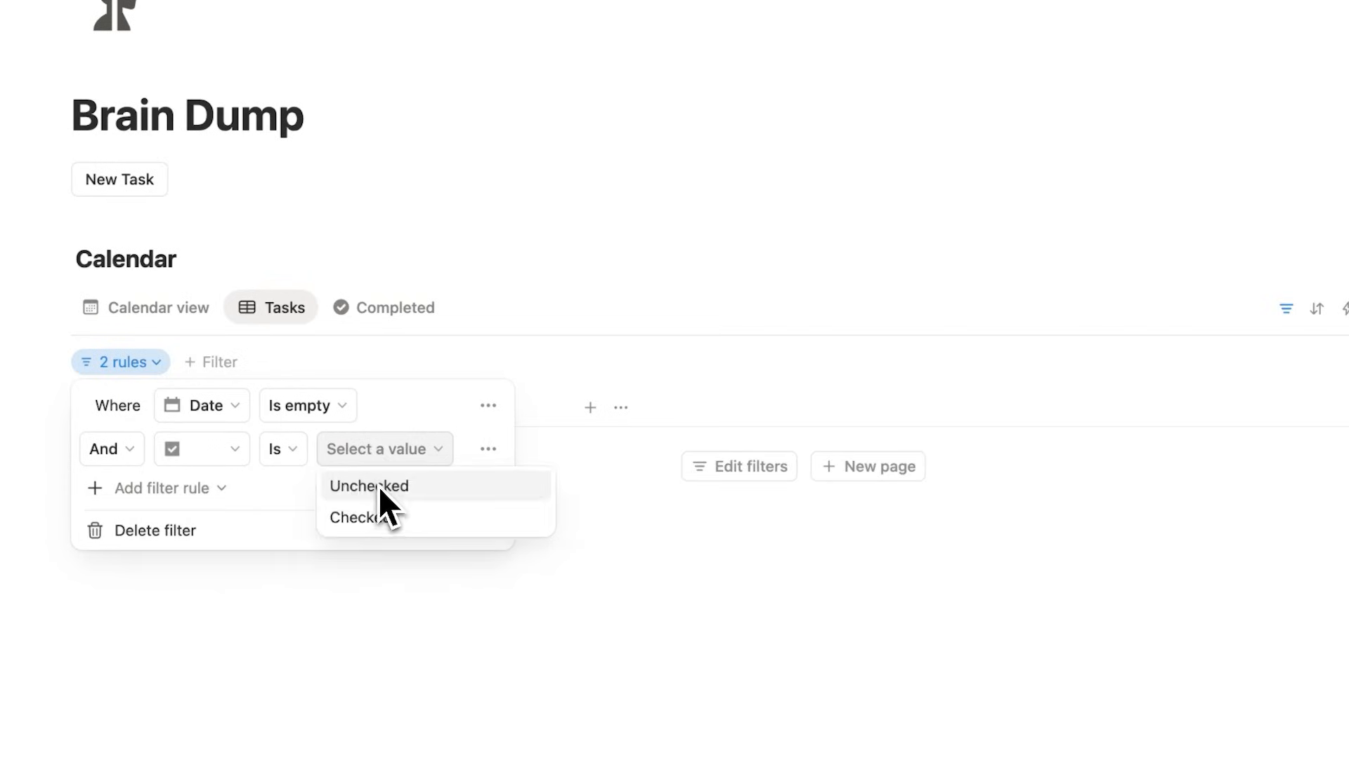
left_click(377, 487)
left_click(362, 492)
- Add a blank row to the Tasks view, and use New Task to create Task 1 with the content "blah blah blah"
left_click(870, 468)
key("Escape")
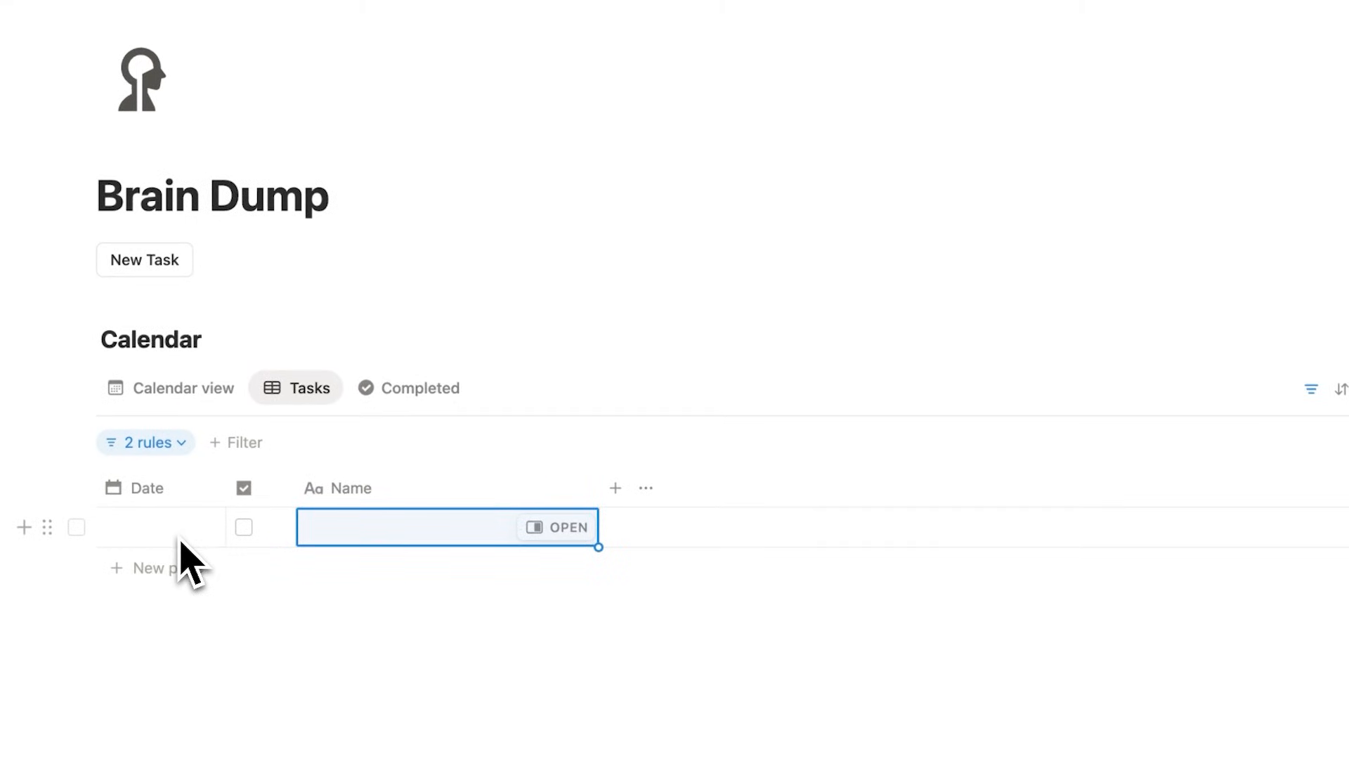
left_click(352, 191)
left_click(156, 259)
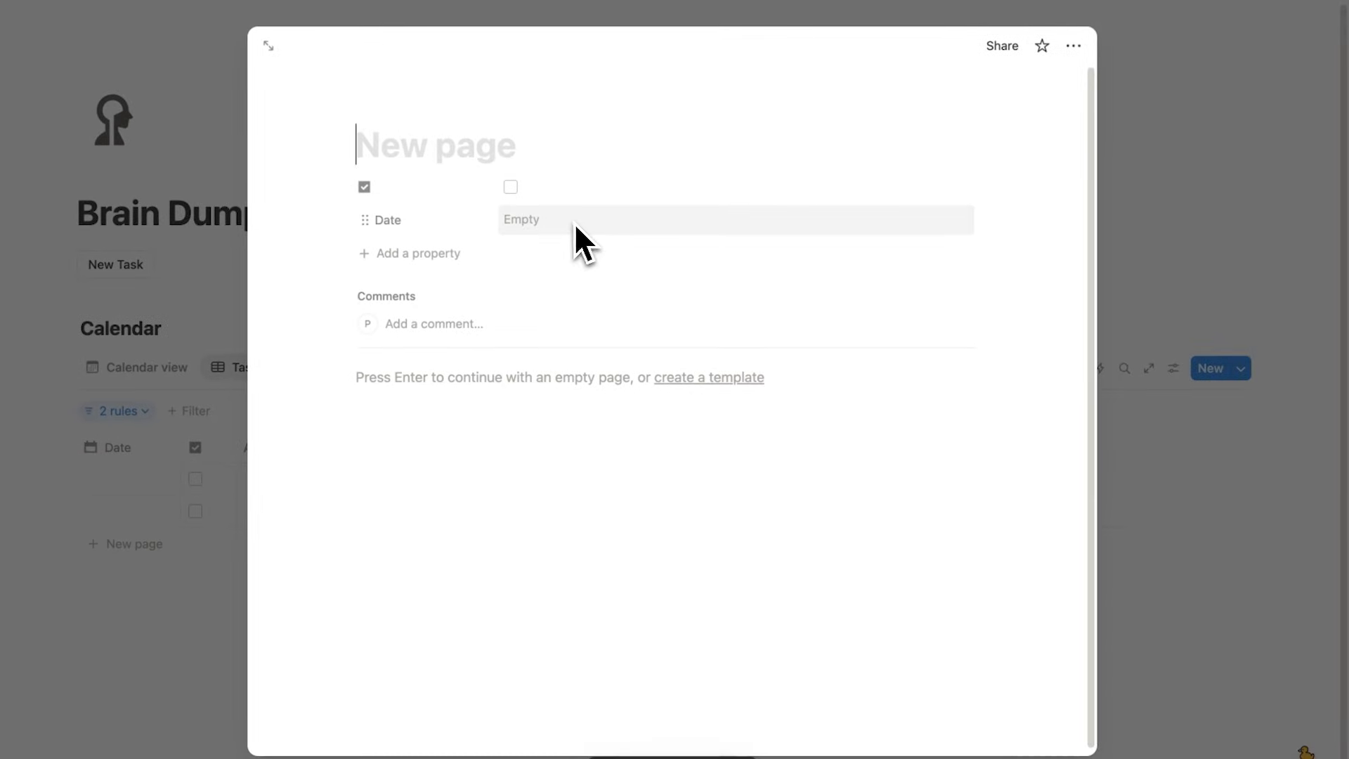
type("Task 1")
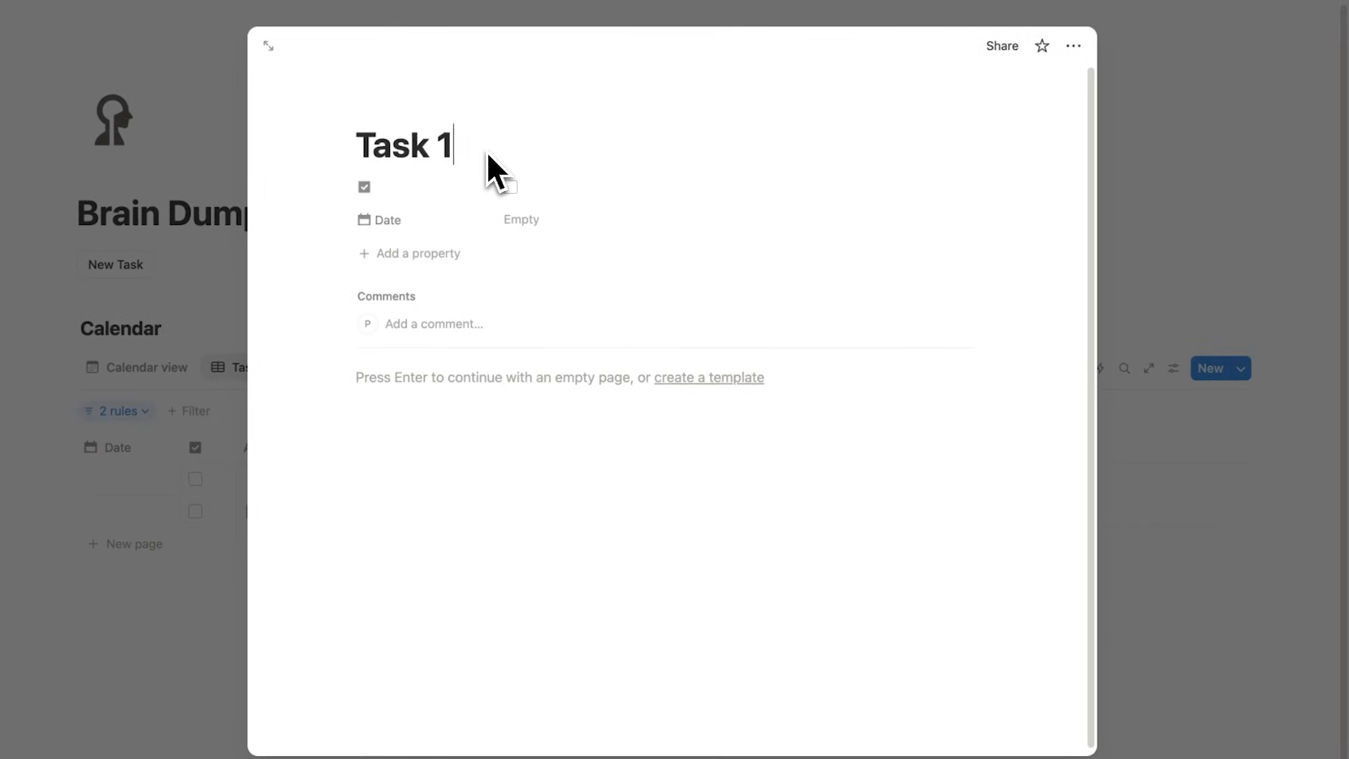
left_click(440, 375)
type("blah blah bla")
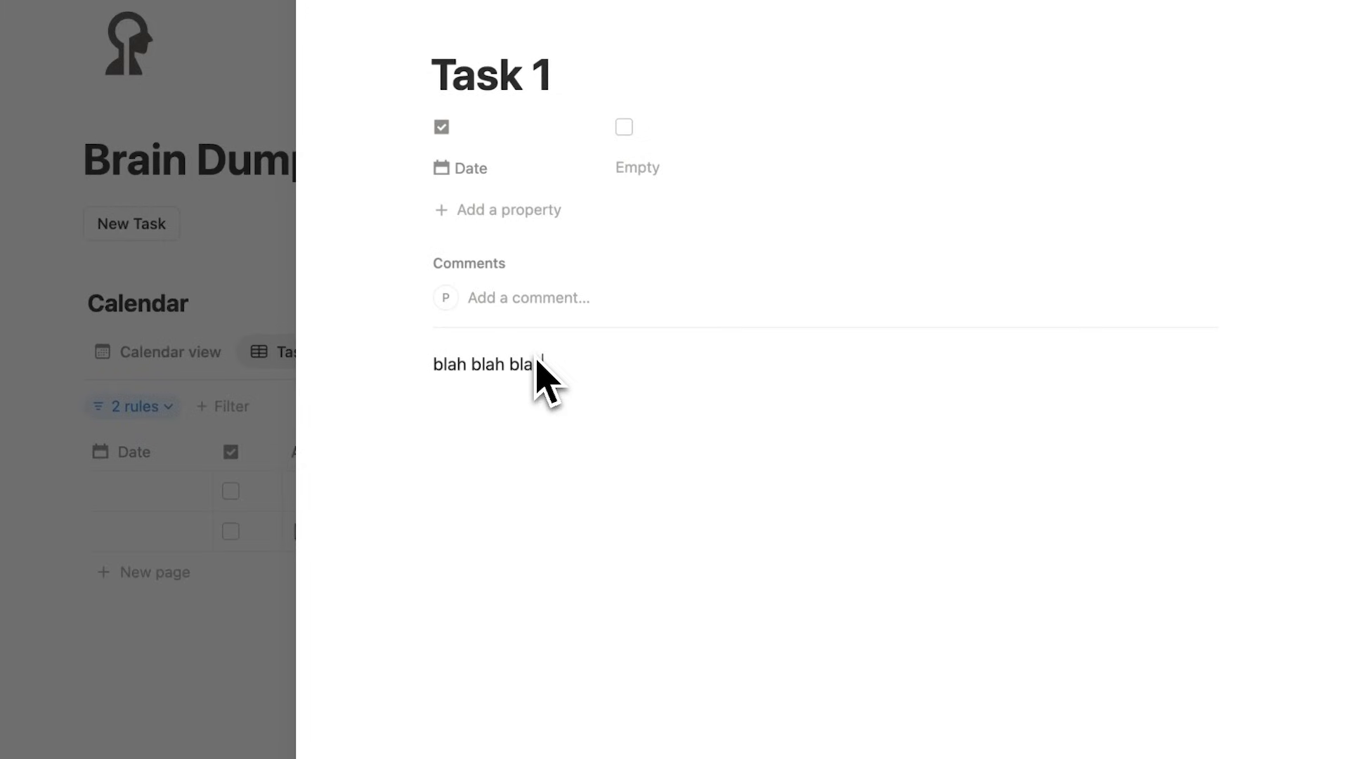
type("h")
left_click(214, 256)
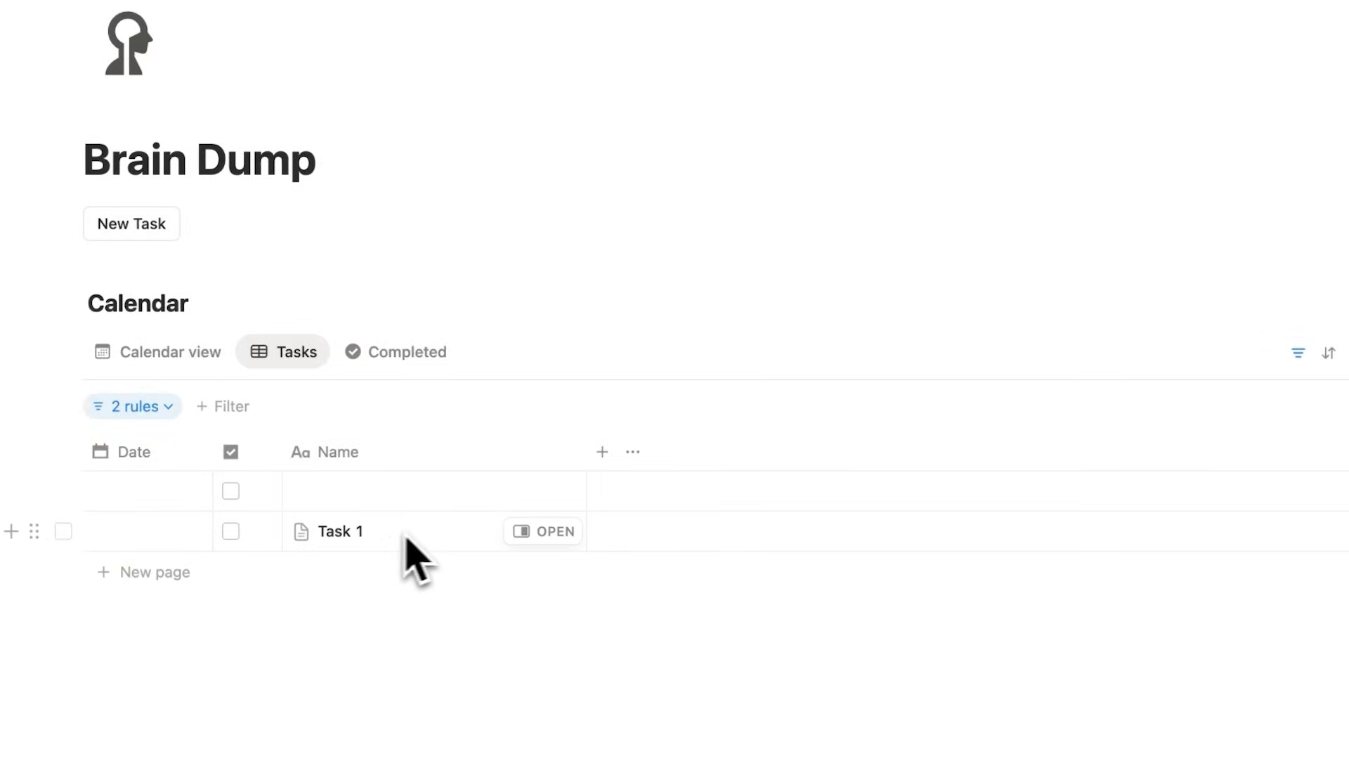
- Switch between the Calendar view and the Tasks view to compare where dated and undated tasks appear
left_click(223, 355)
left_click(246, 357)
left_click(220, 357)
left_click(242, 357)
left_click(216, 357)
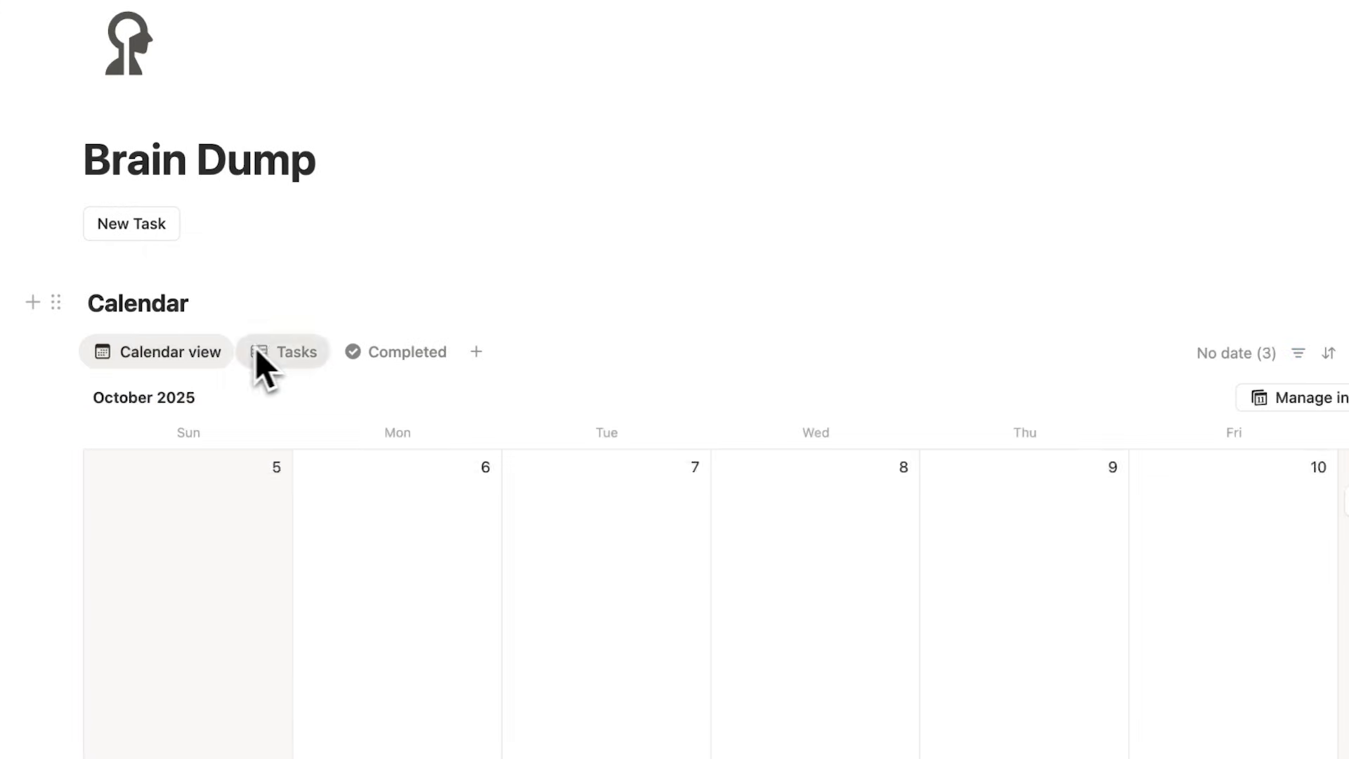
scroll(448, 587, "down", 2)
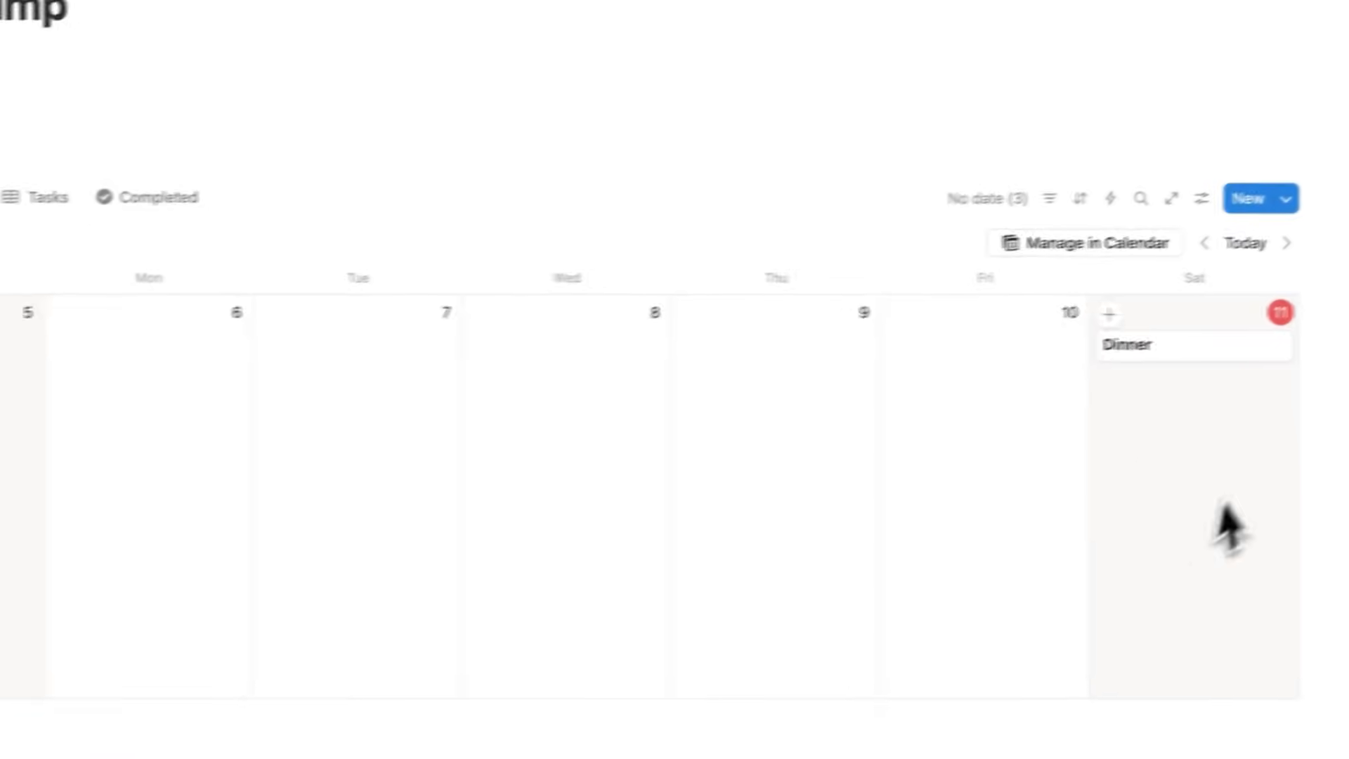
left_click(225, 266)
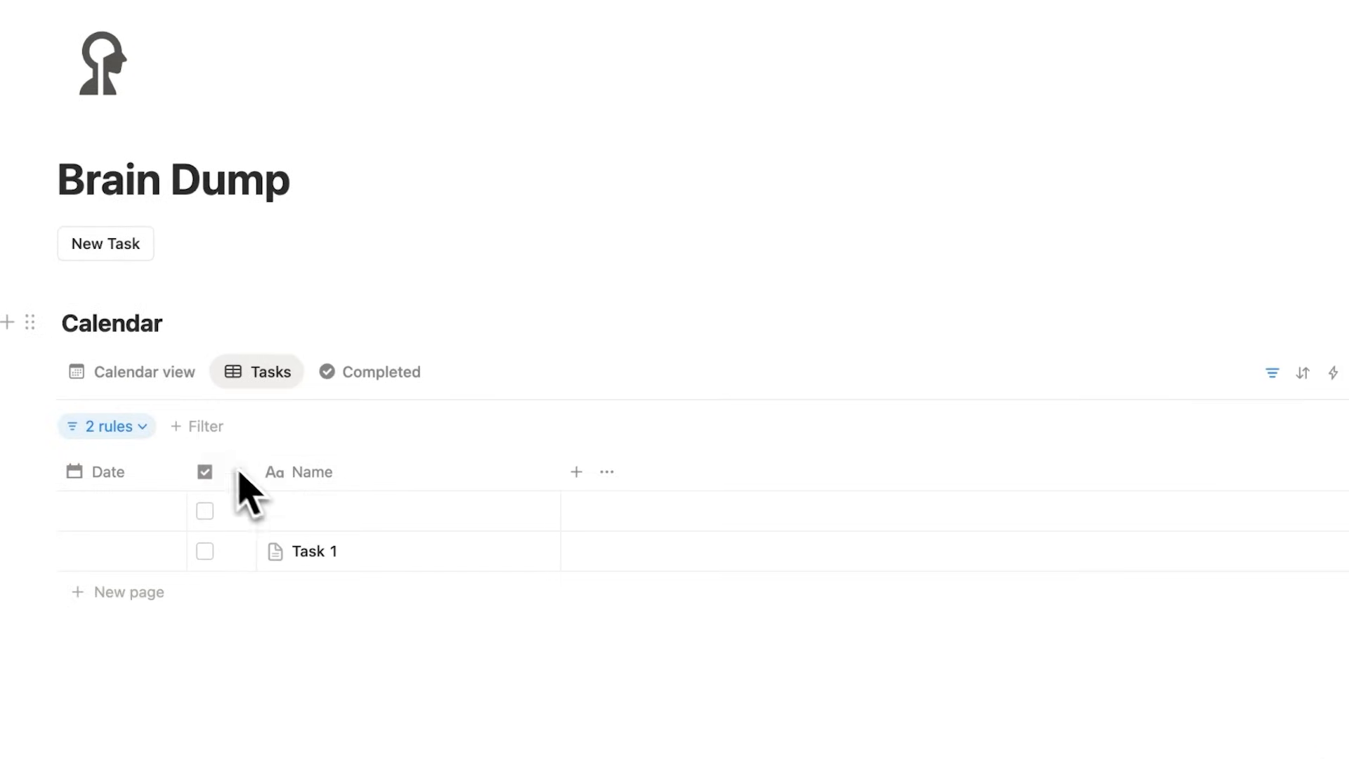
- Show the checkbox property on the cards in the Calendar view, and tick the Dinner task
left_click(155, 386)
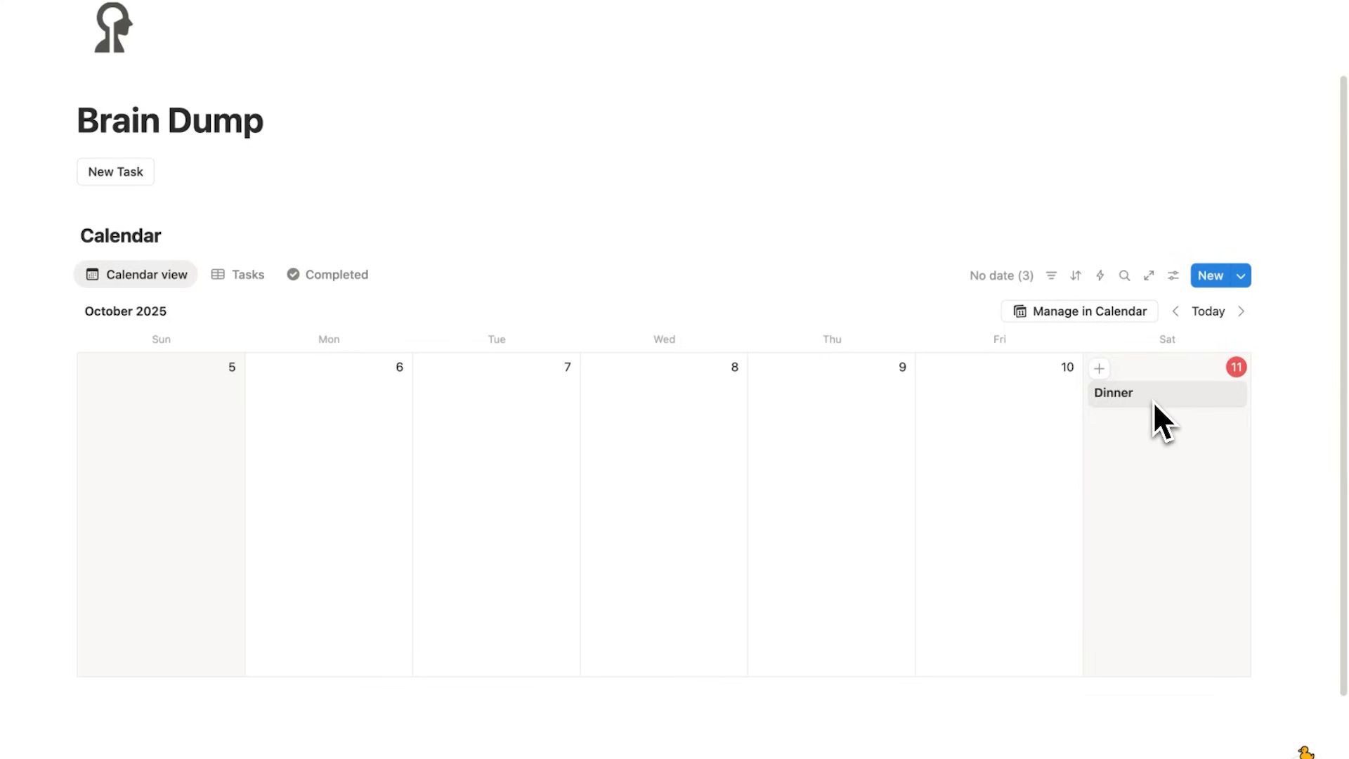
left_click(1173, 275)
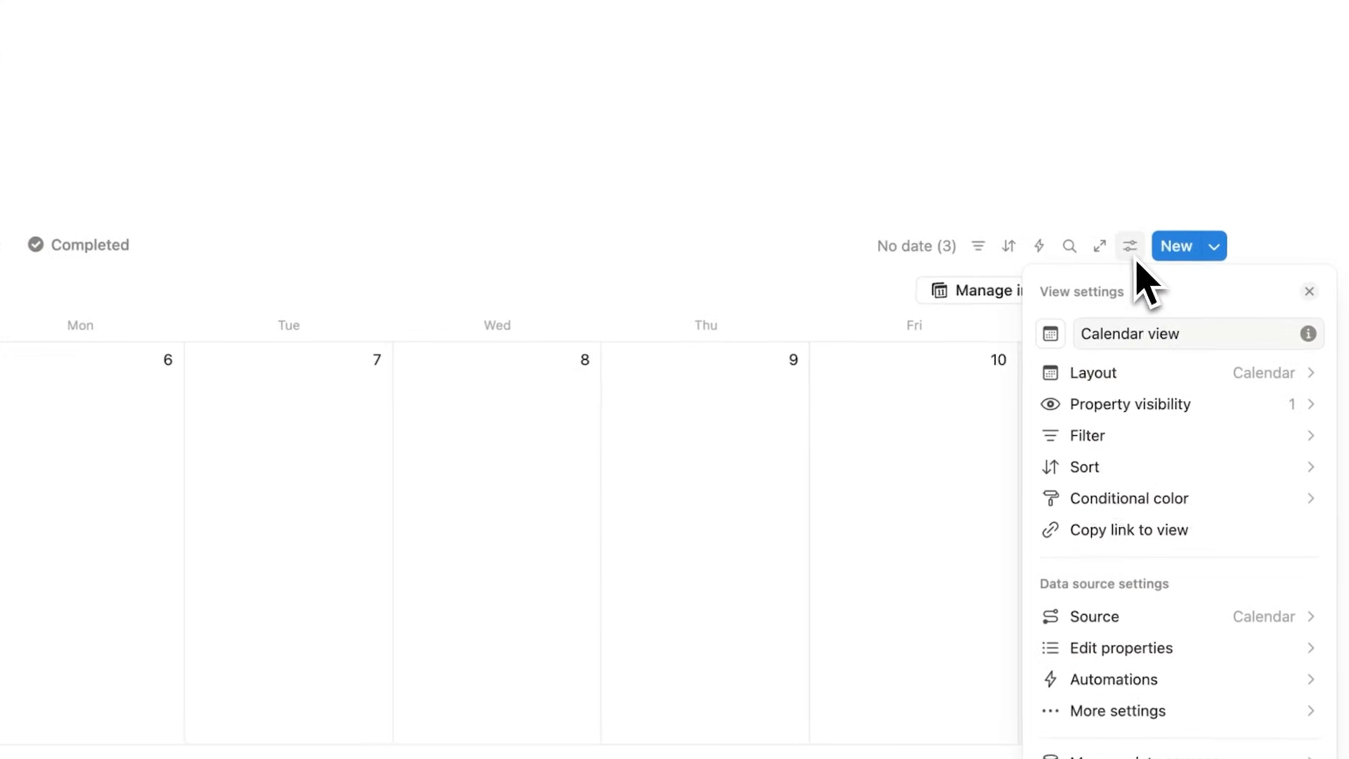
left_click(1187, 406)
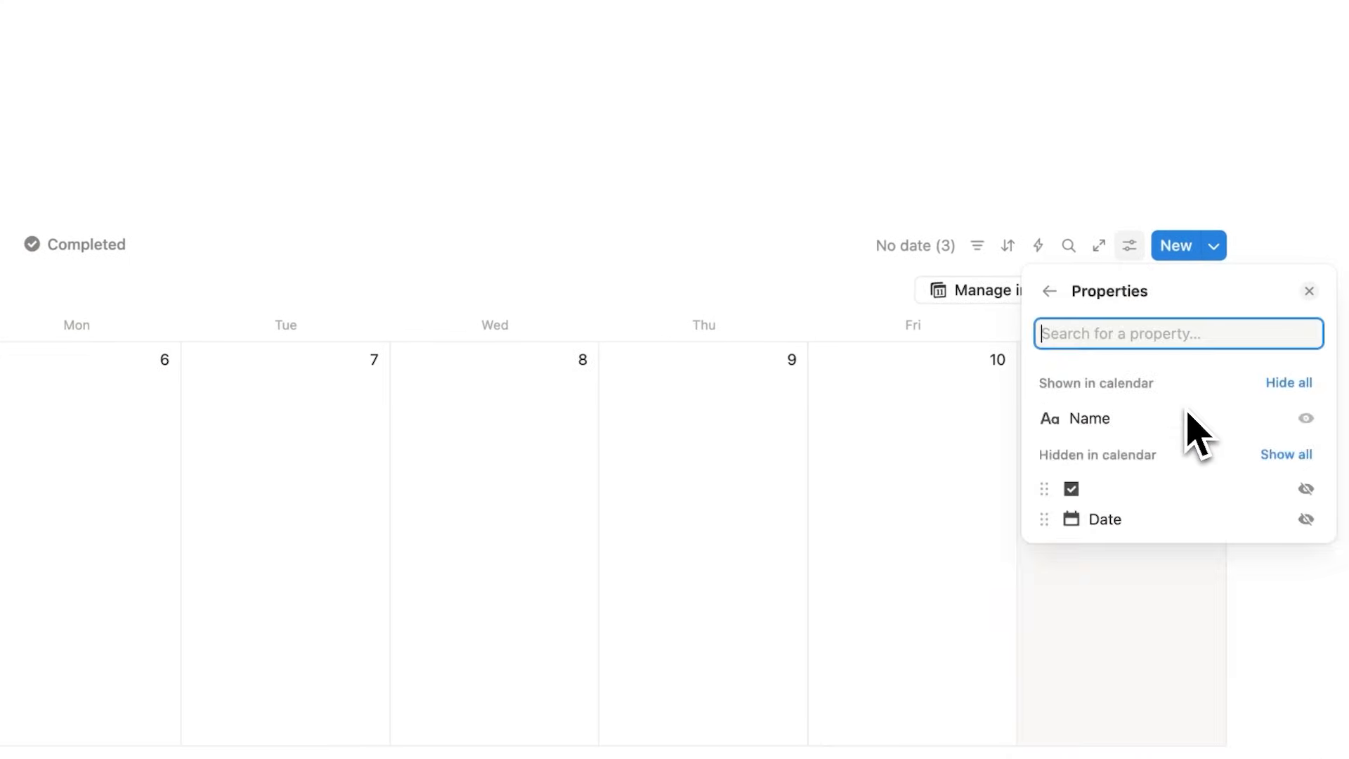
left_click(1315, 471)
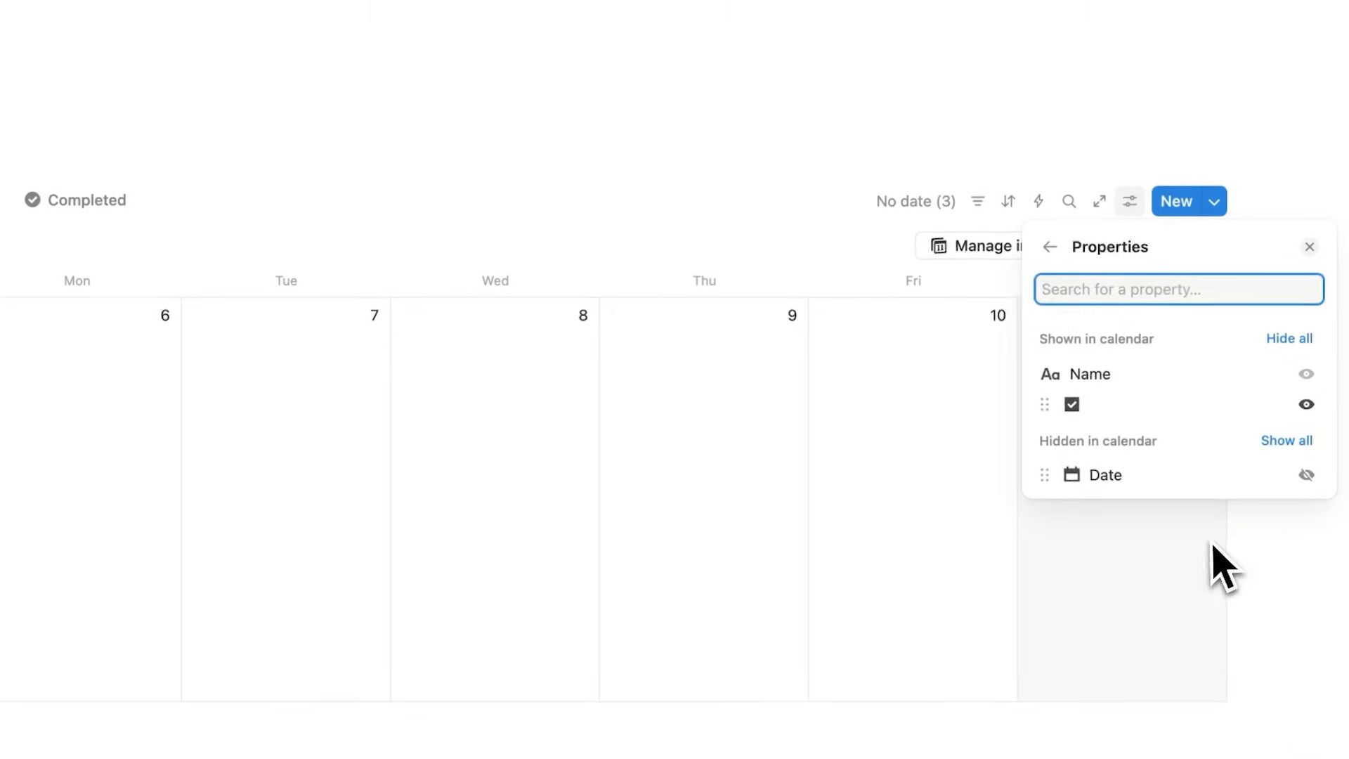
left_click(1214, 547)
left_click(1039, 375)
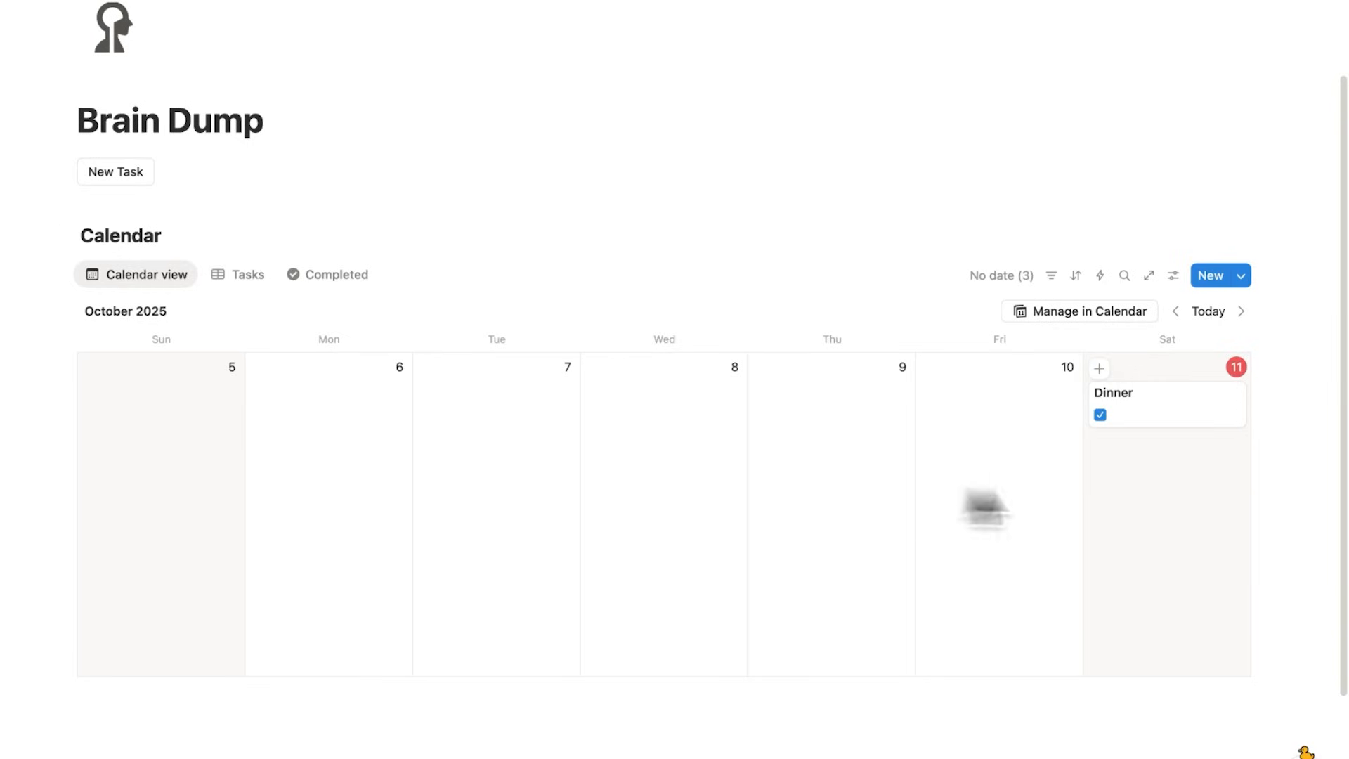
- Check the Completed view for the Dinner task, and review the Tasks and Calendar views
left_click(330, 274)
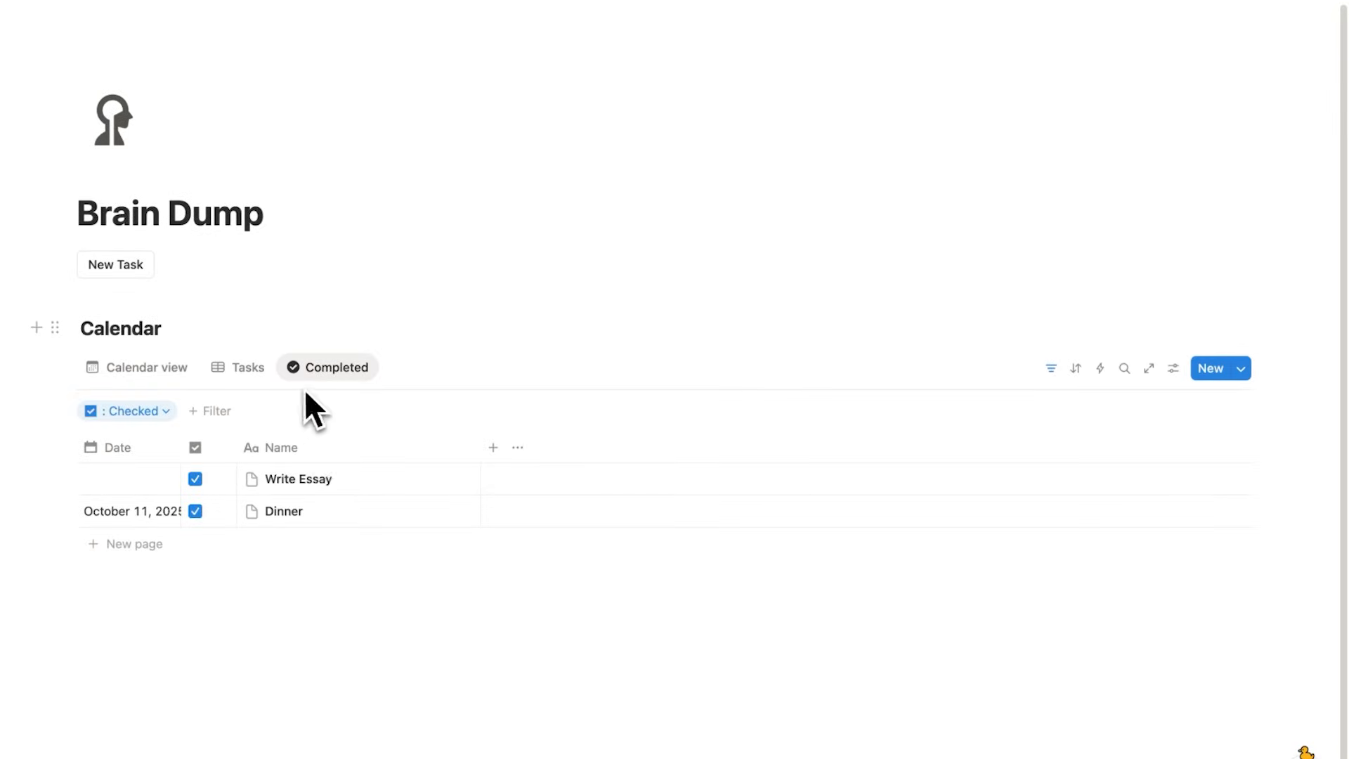
left_click(251, 368)
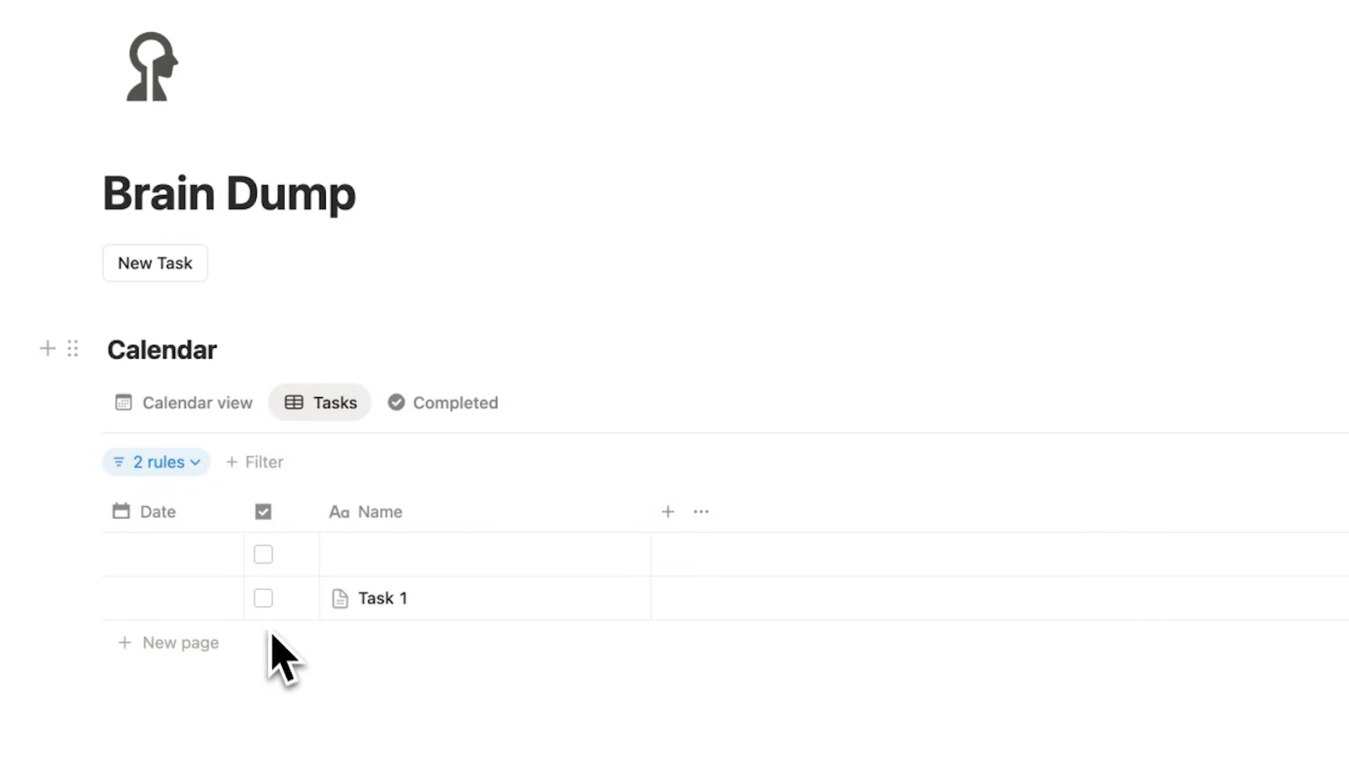
left_click(239, 404)
left_click(302, 406)
left_click(397, 406)
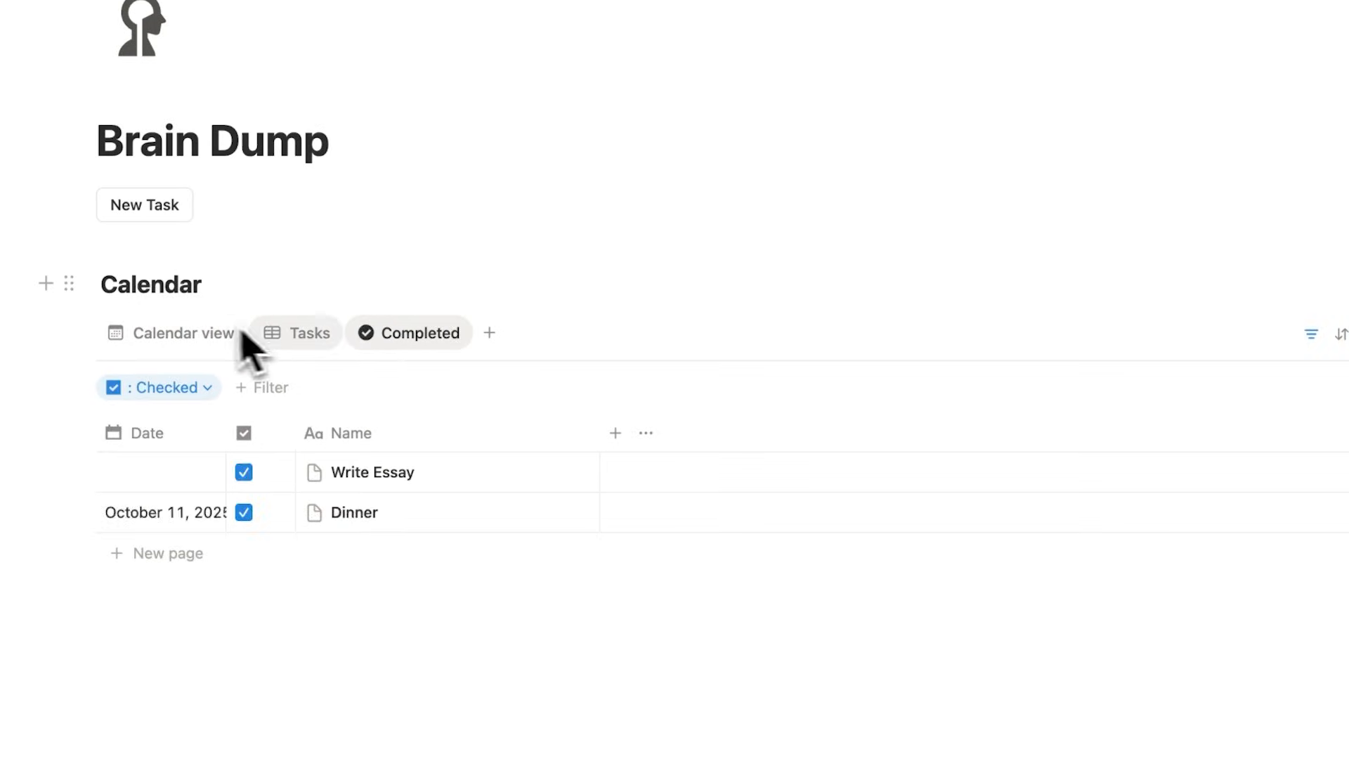
left_click(243, 407)
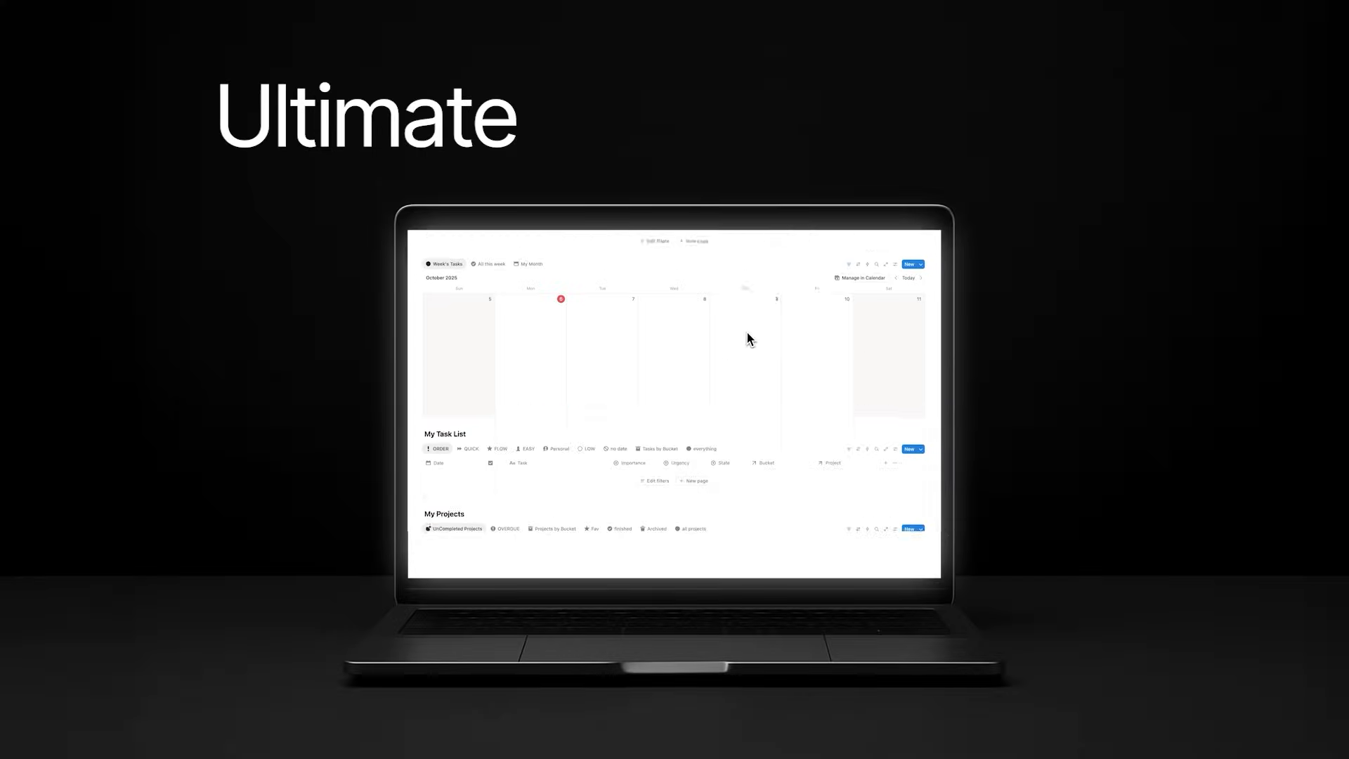
- In the task list of the Headquarters page, set Task 4's Importance to Not Important and choose its Urgency
scroll(748, 333, "down", 5)
scroll(748, 338, "down", 3)
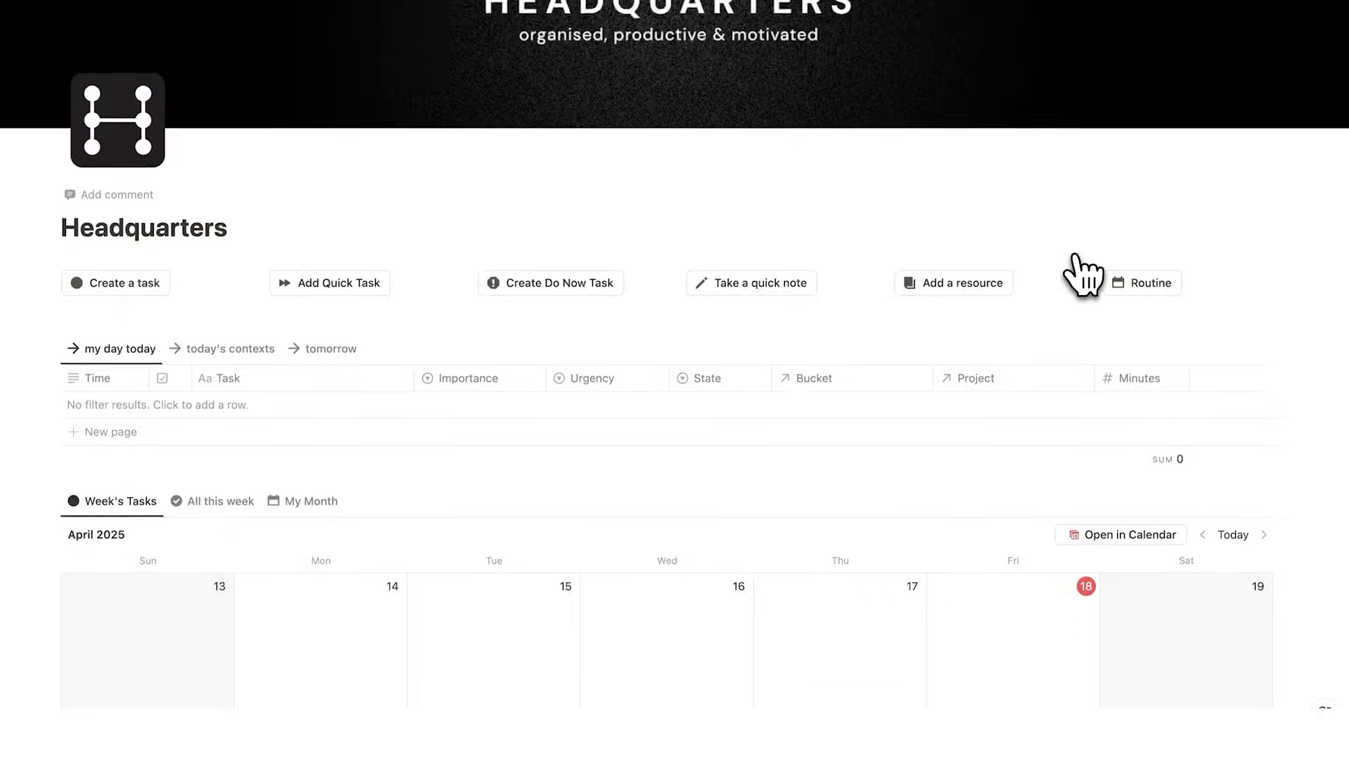
scroll(1082, 275, "down", 3)
scroll(1082, 275, "down", 5)
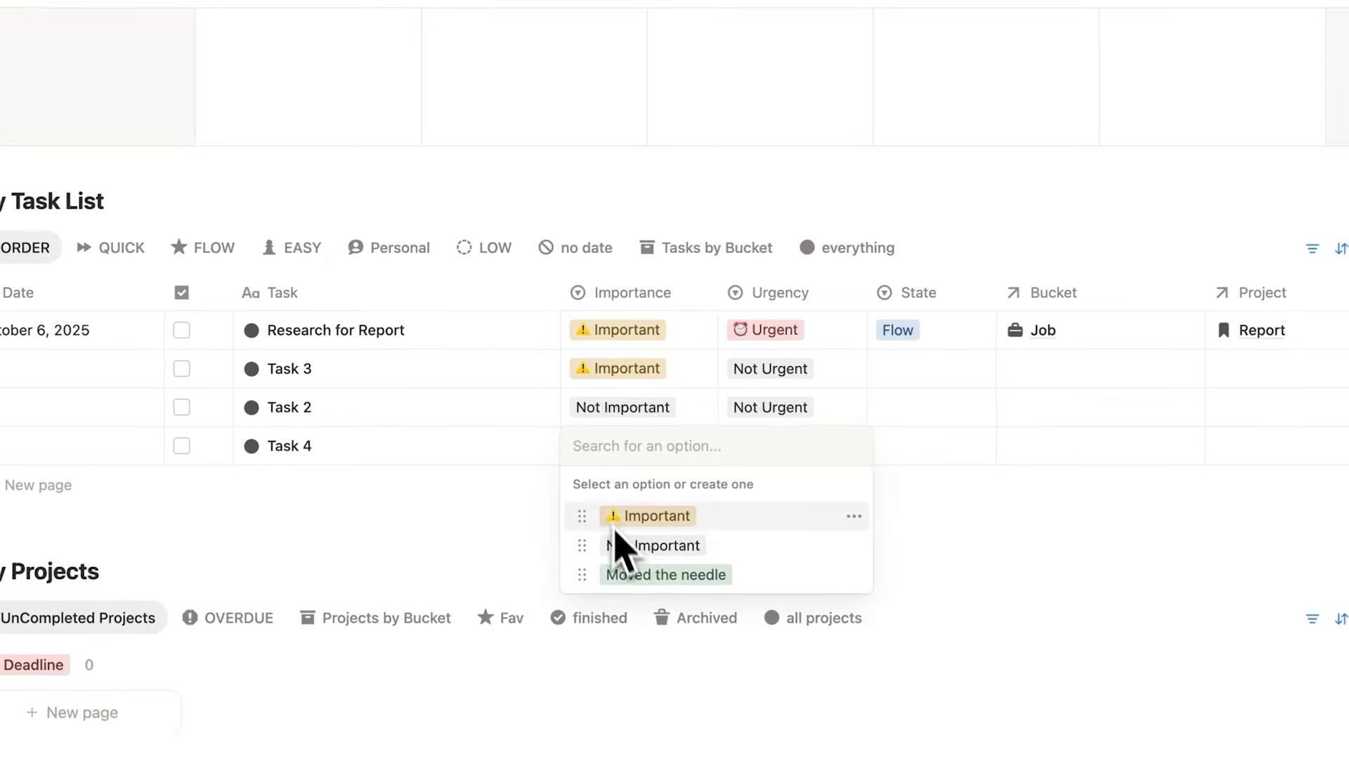
left_click(622, 542)
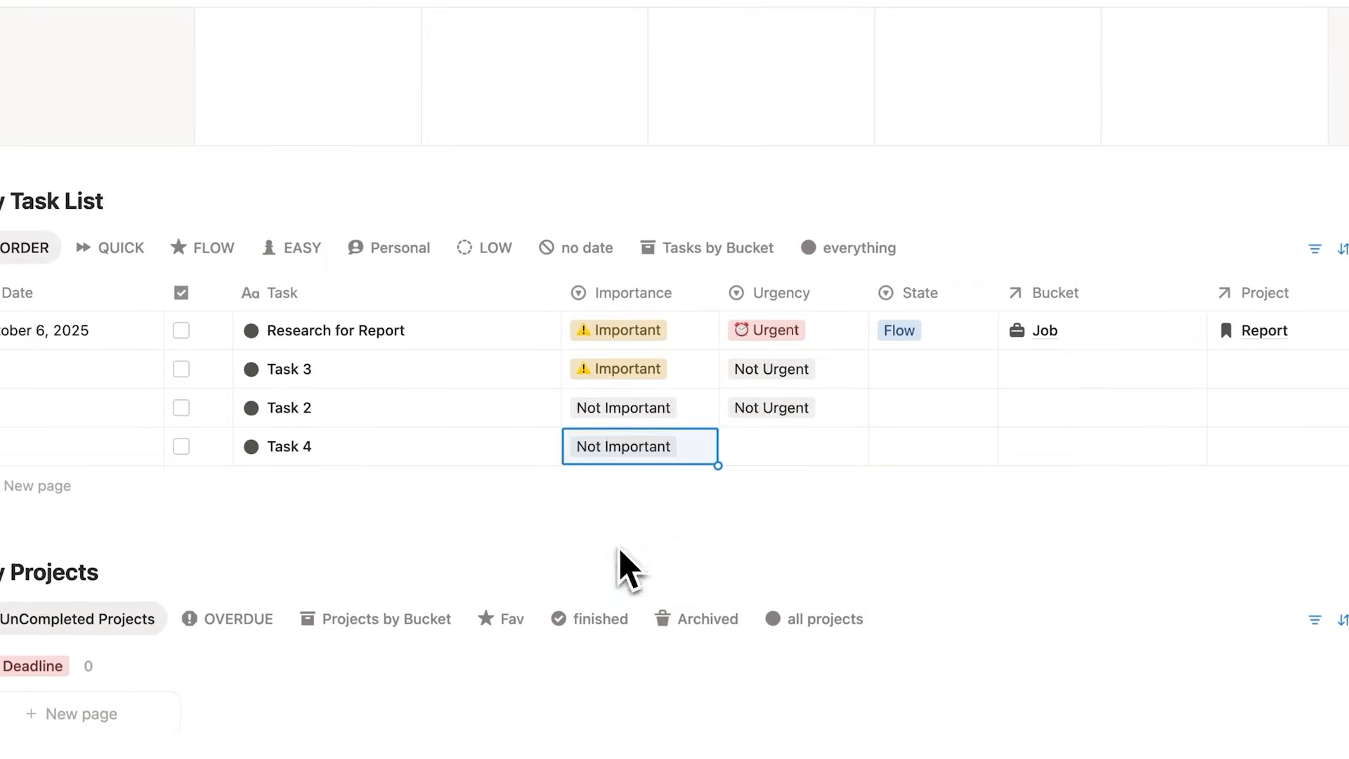
left_click(755, 456)
left_click(780, 516)
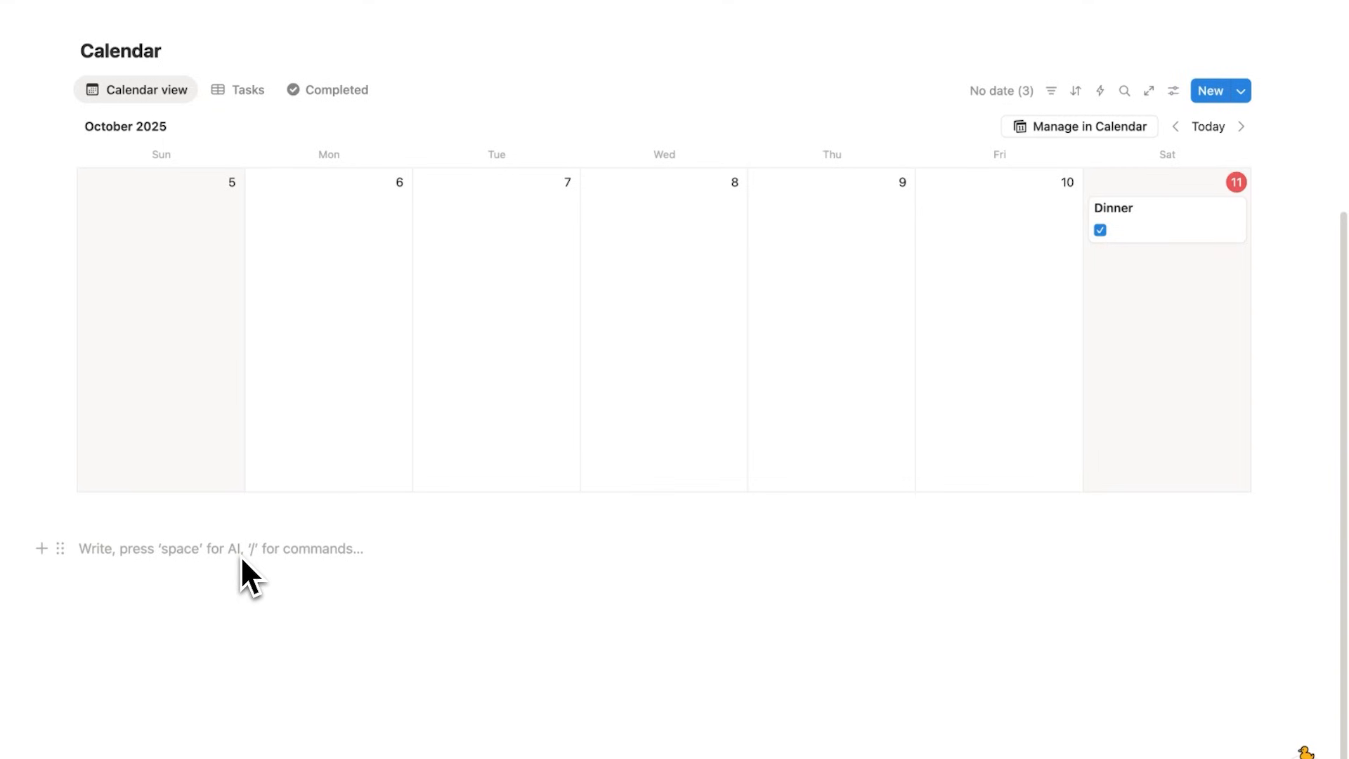
- Insert a gallery view with a new empty data source below the calendar, and title it Notes
type("/gallery")
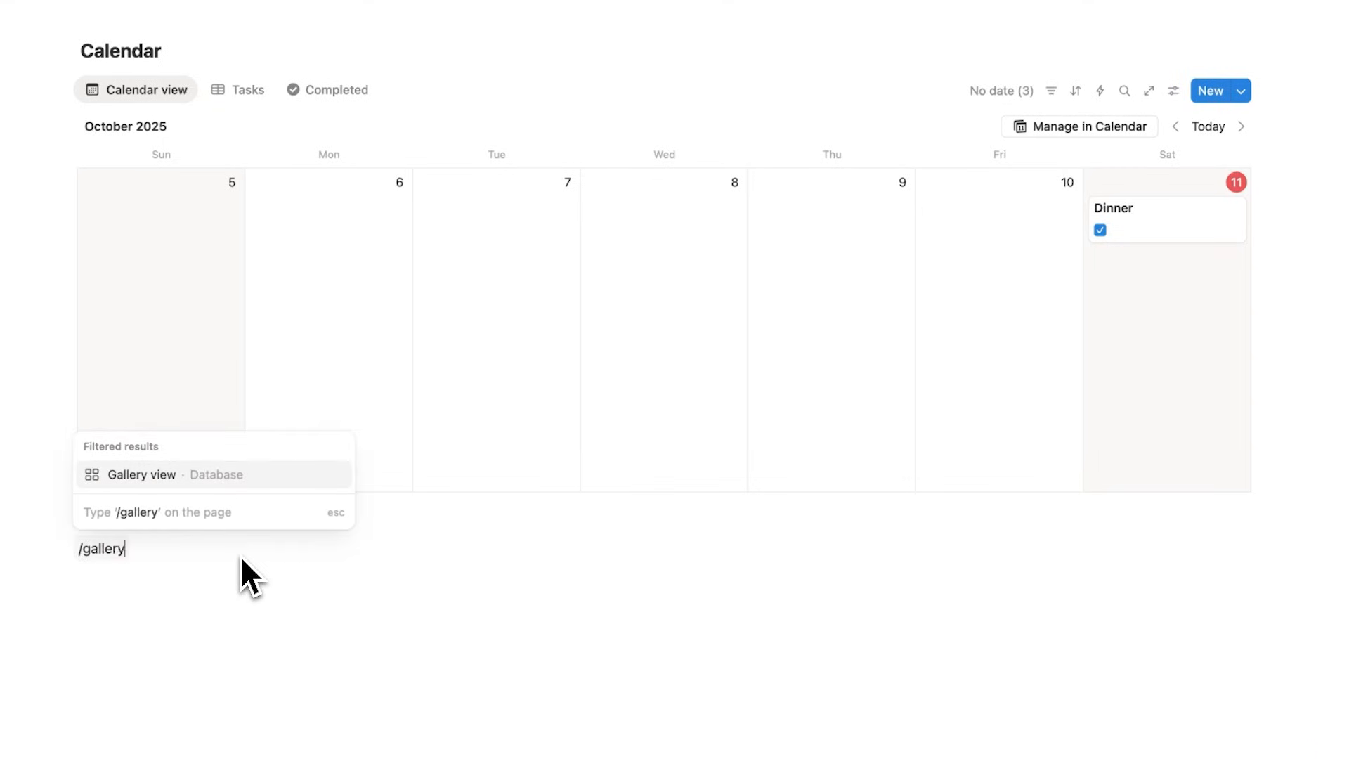
left_click(153, 478)
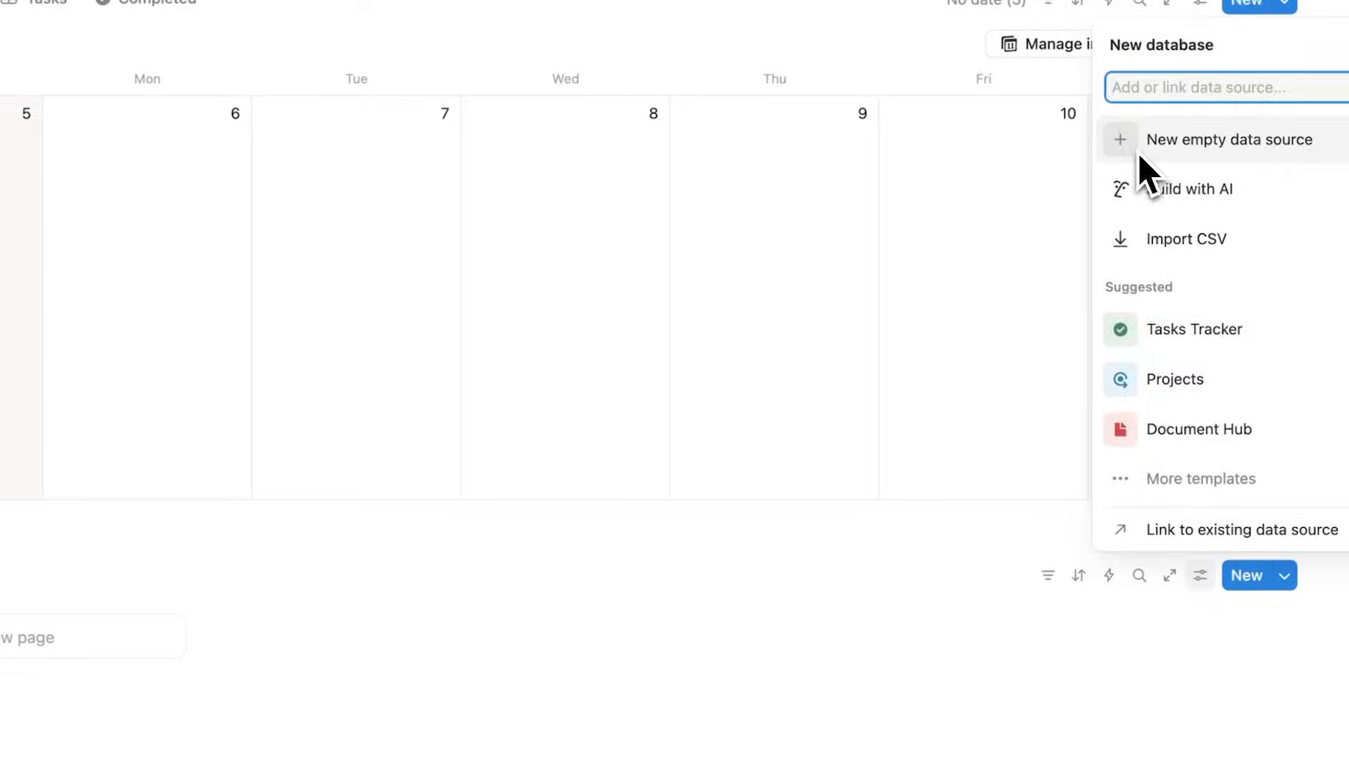
left_click(1139, 156)
type("Notes")
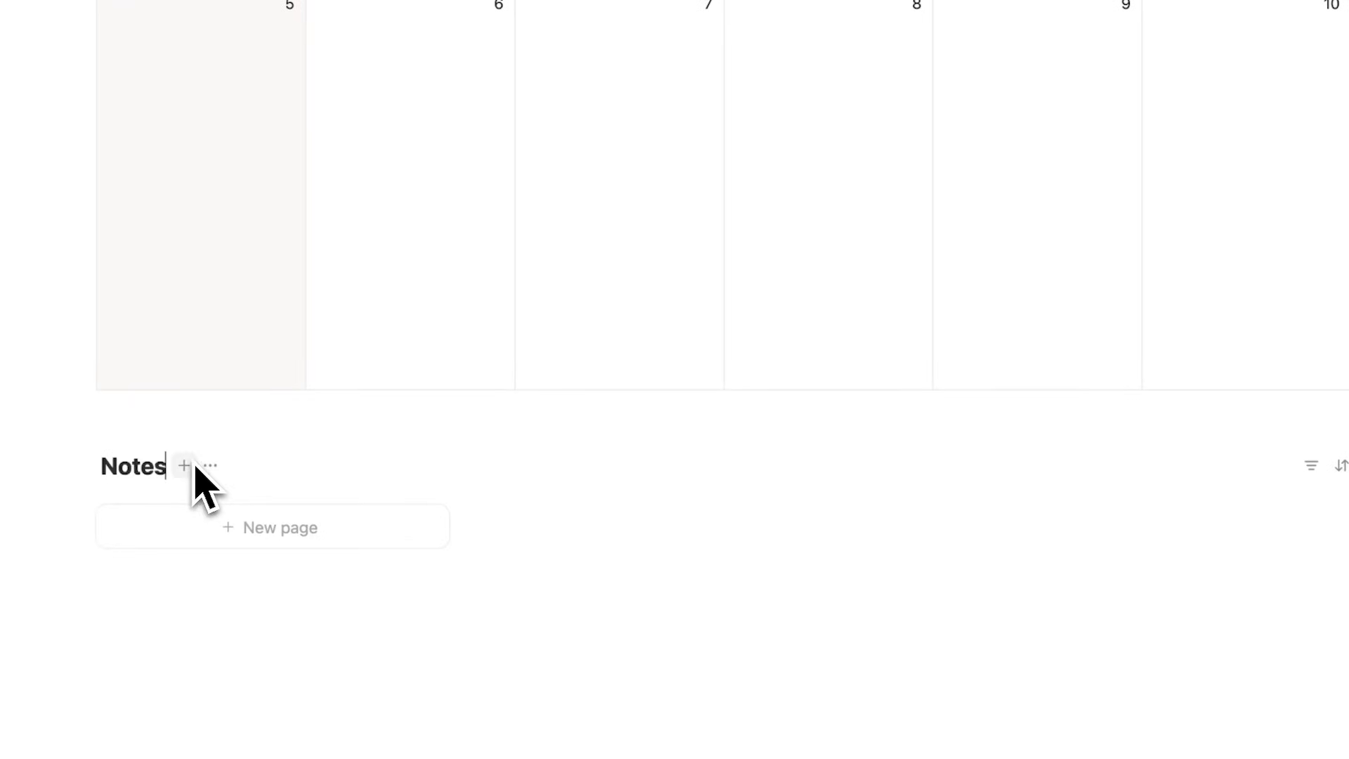
- Add a page named Note 1 to the Notes gallery and return to the Brain Dump page
left_click(232, 539)
type("N")
left_click(249, 367)
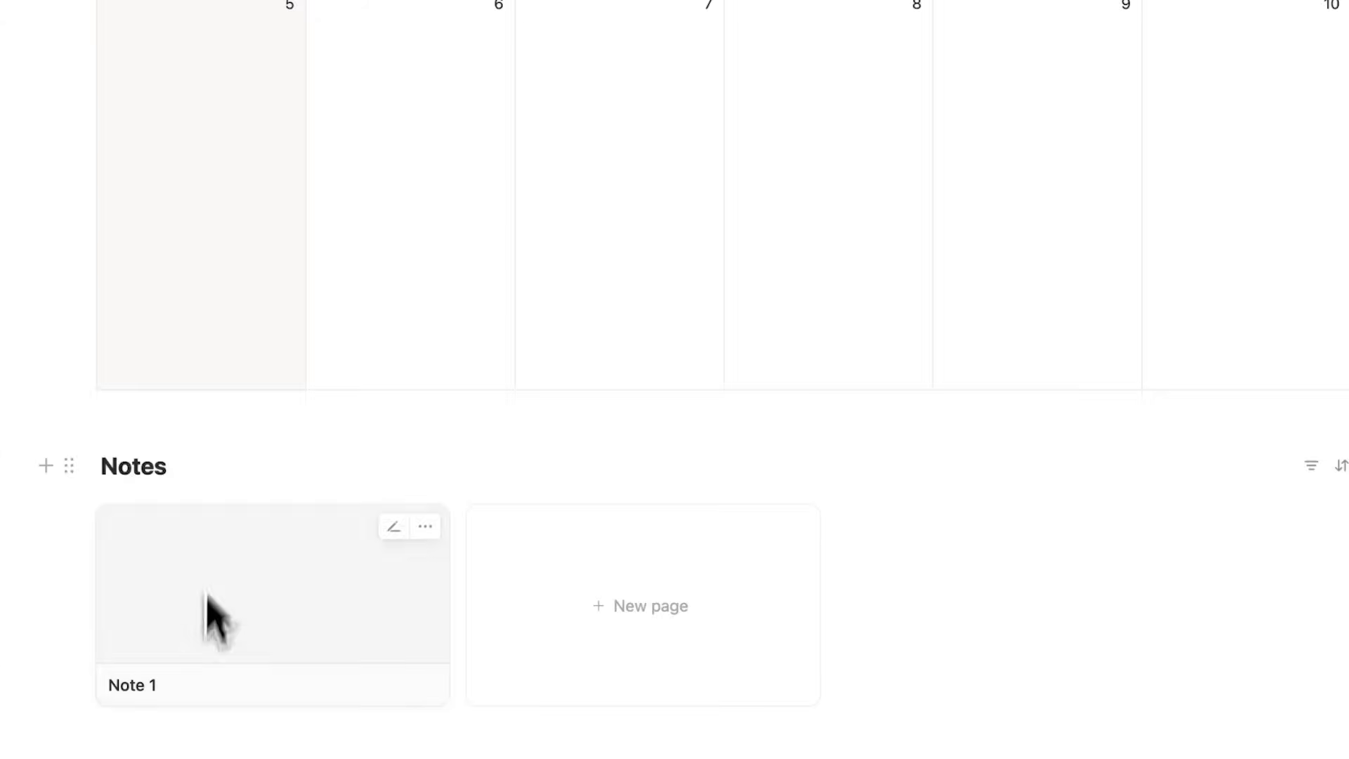
- Set the card size of the Notes gallery layout to Small
scroll(295, 674, "down", 3)
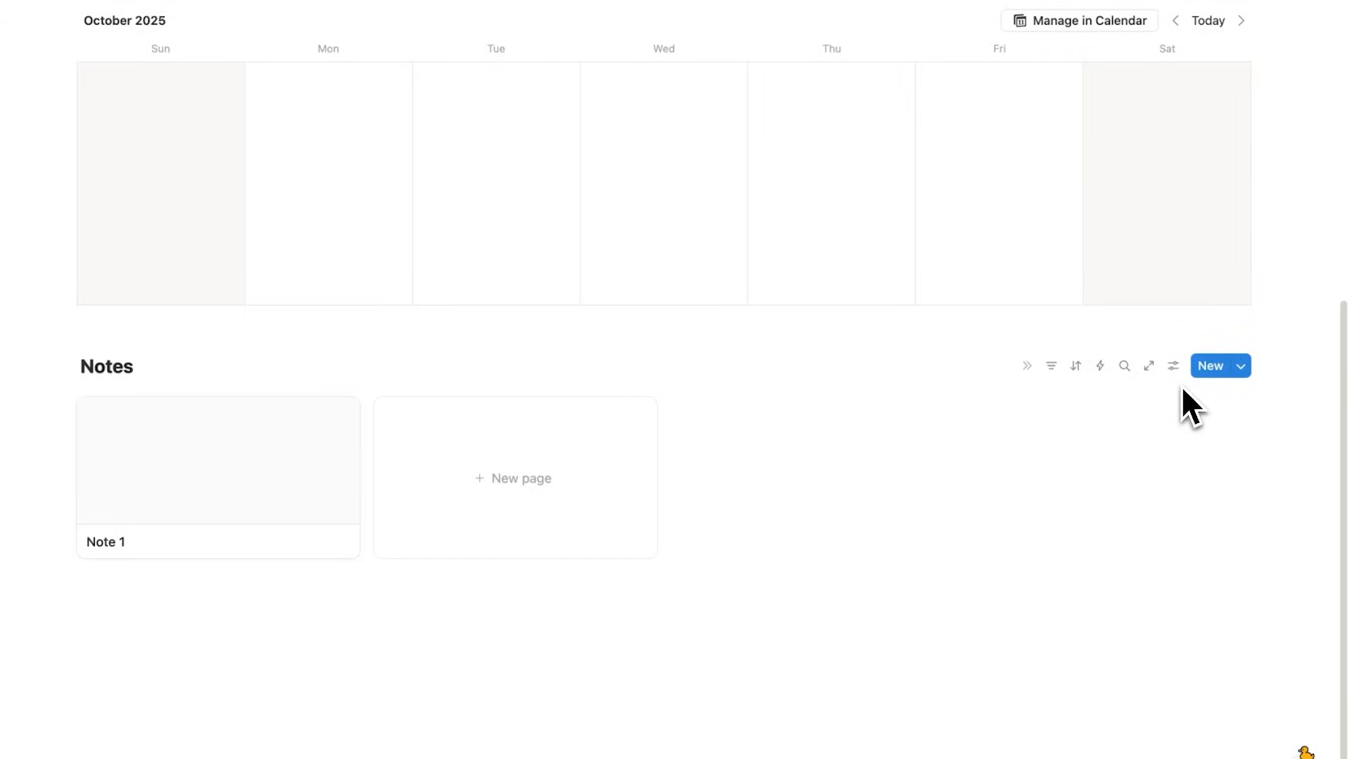
left_click(1175, 368)
left_click(1178, 429)
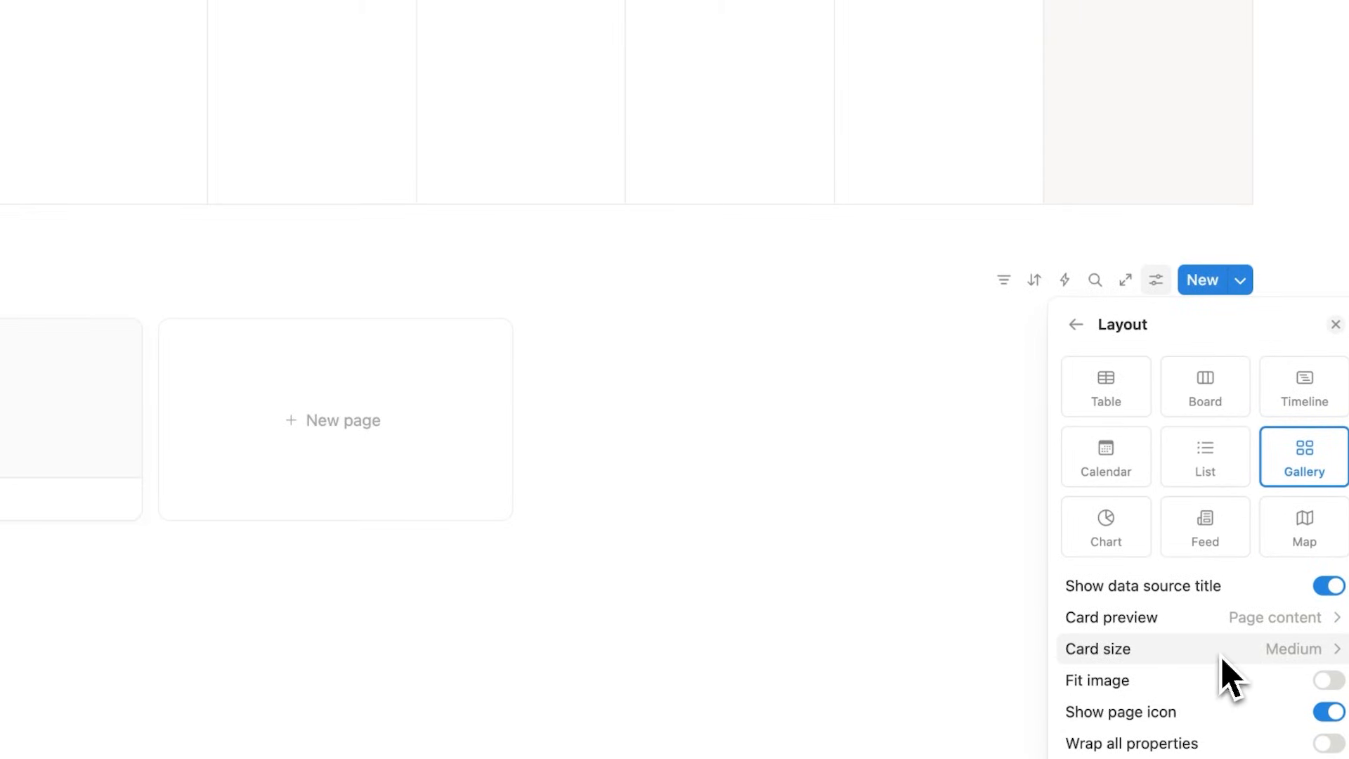
left_click(1230, 676)
left_click(1200, 683)
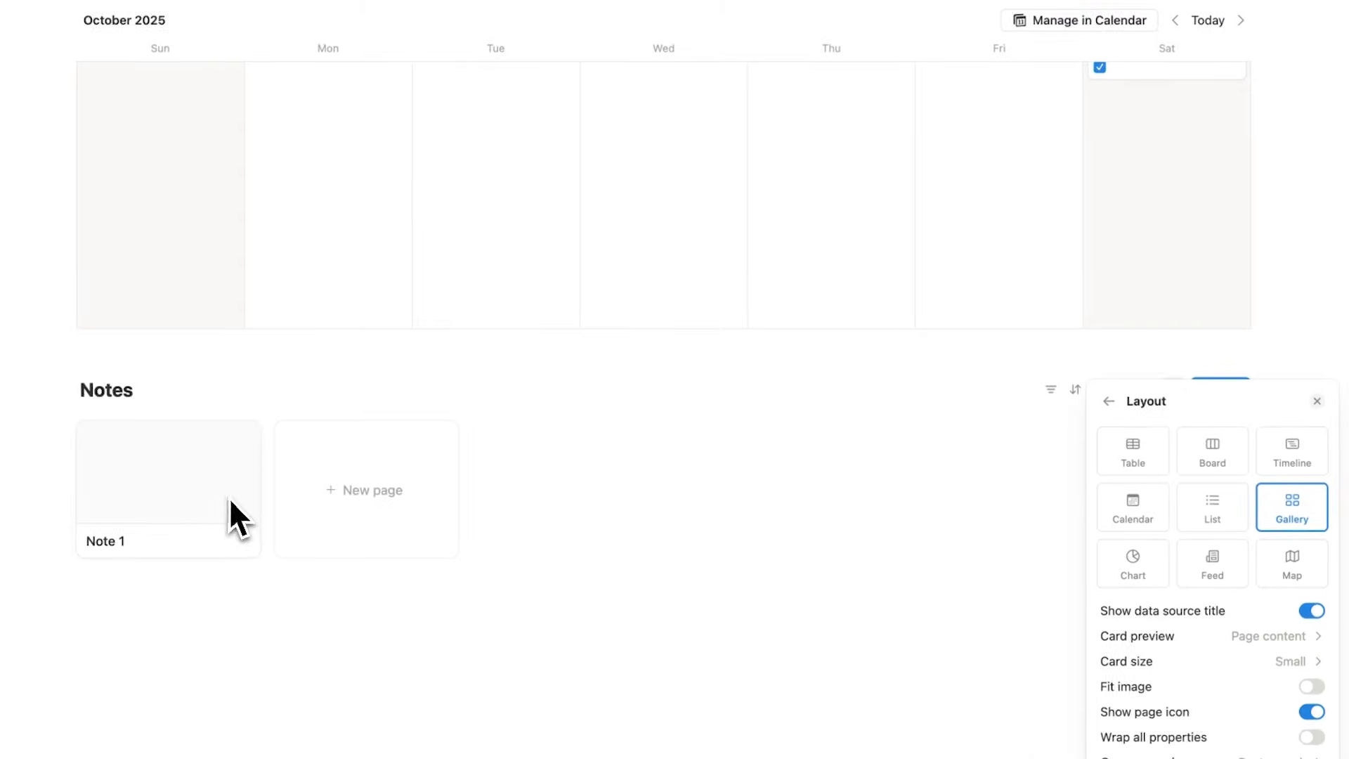
- Set the card preview of the Notes gallery layout to None and close the view settings
left_click(1206, 639)
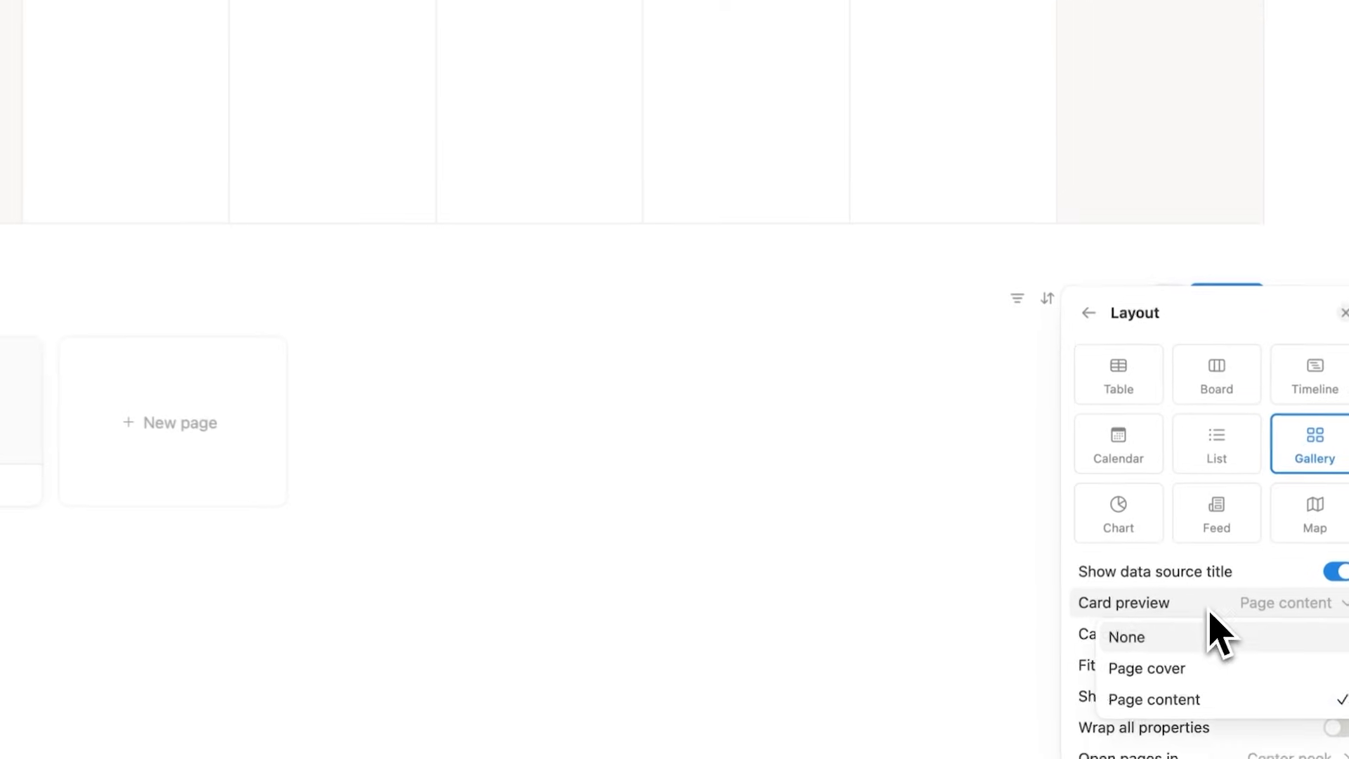
left_click(1204, 636)
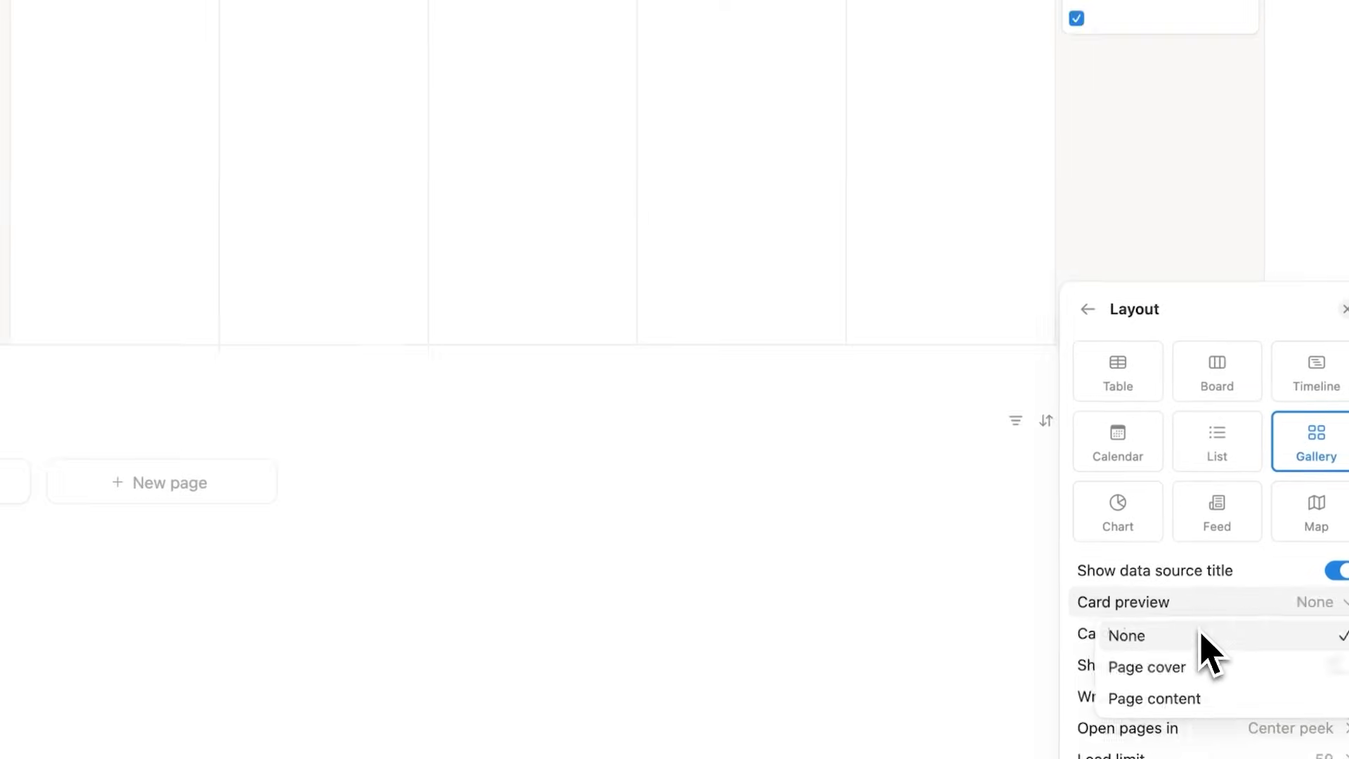
key("Escape")
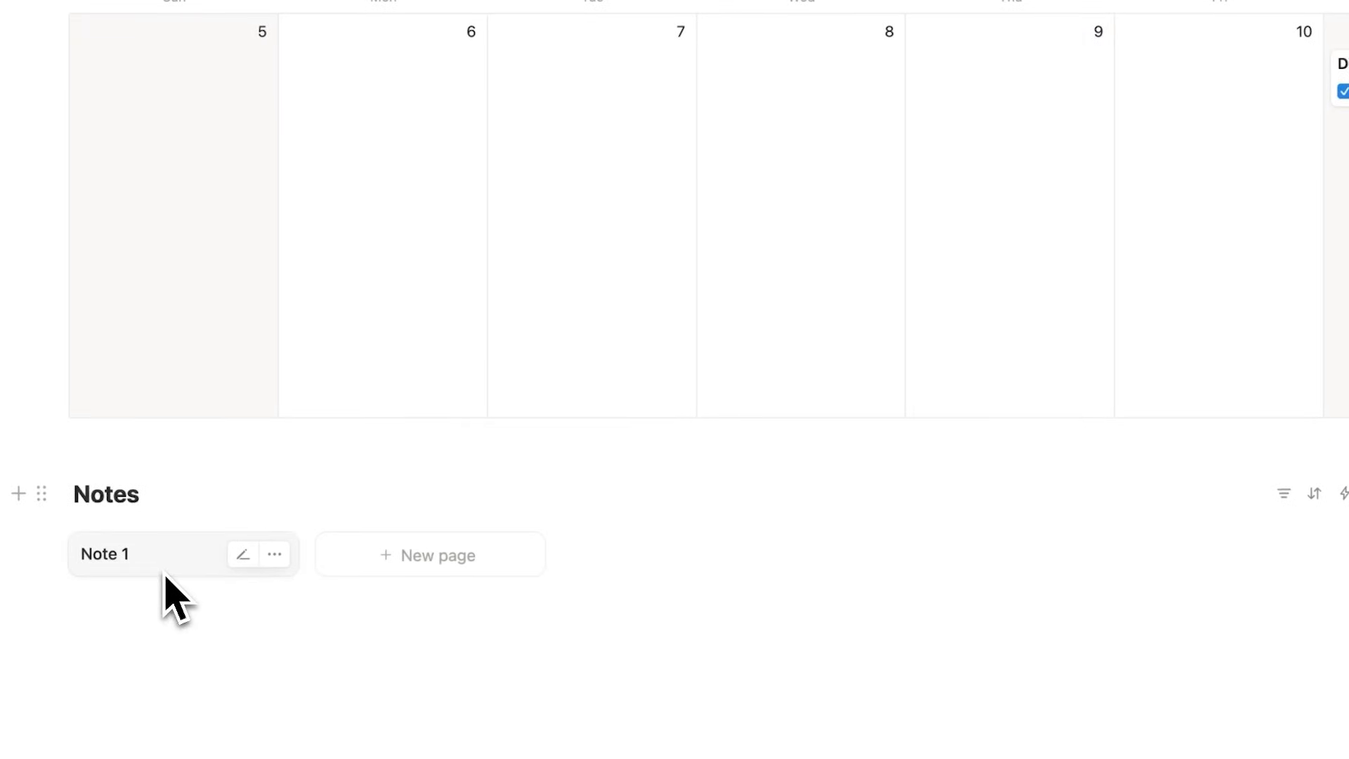
- Open Note 1 from the Notes gallery and delete its Tags property
left_click(166, 573)
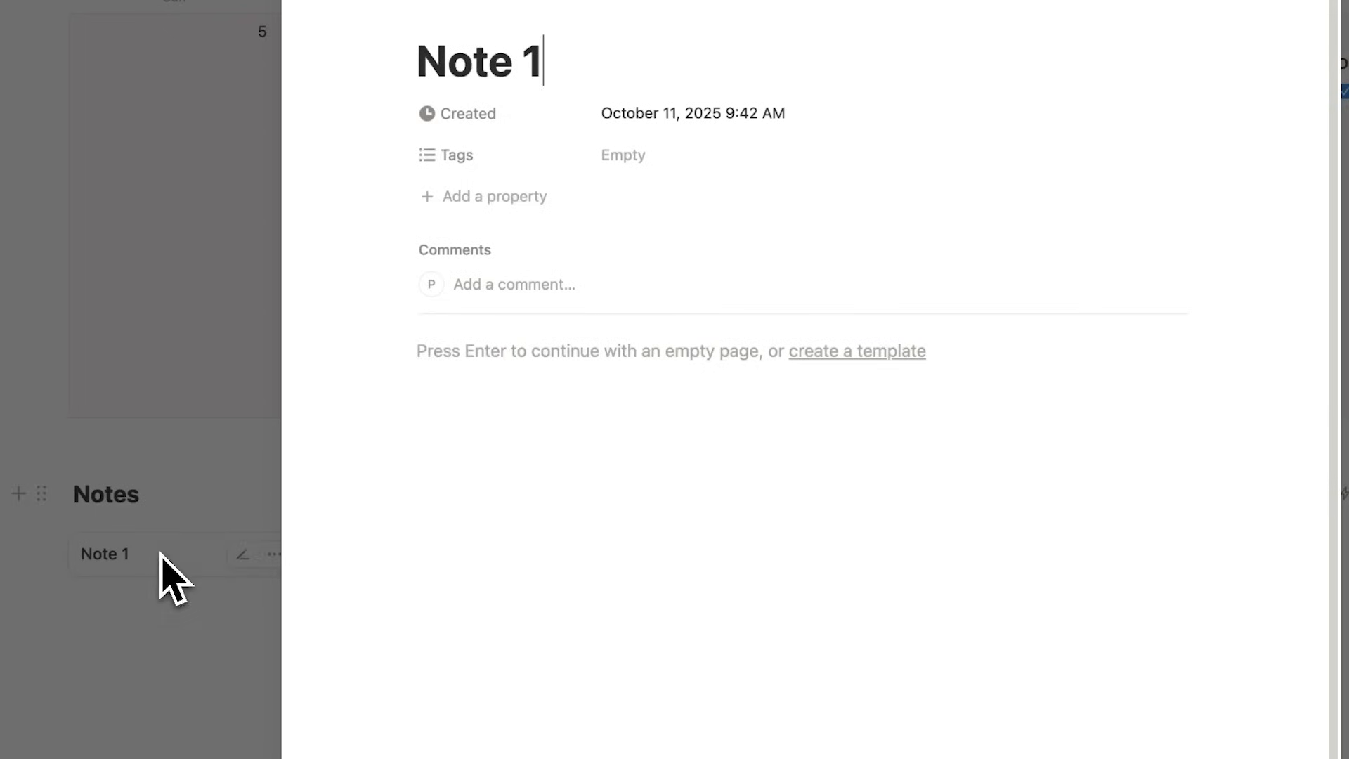
left_click(696, 166)
left_click(496, 205)
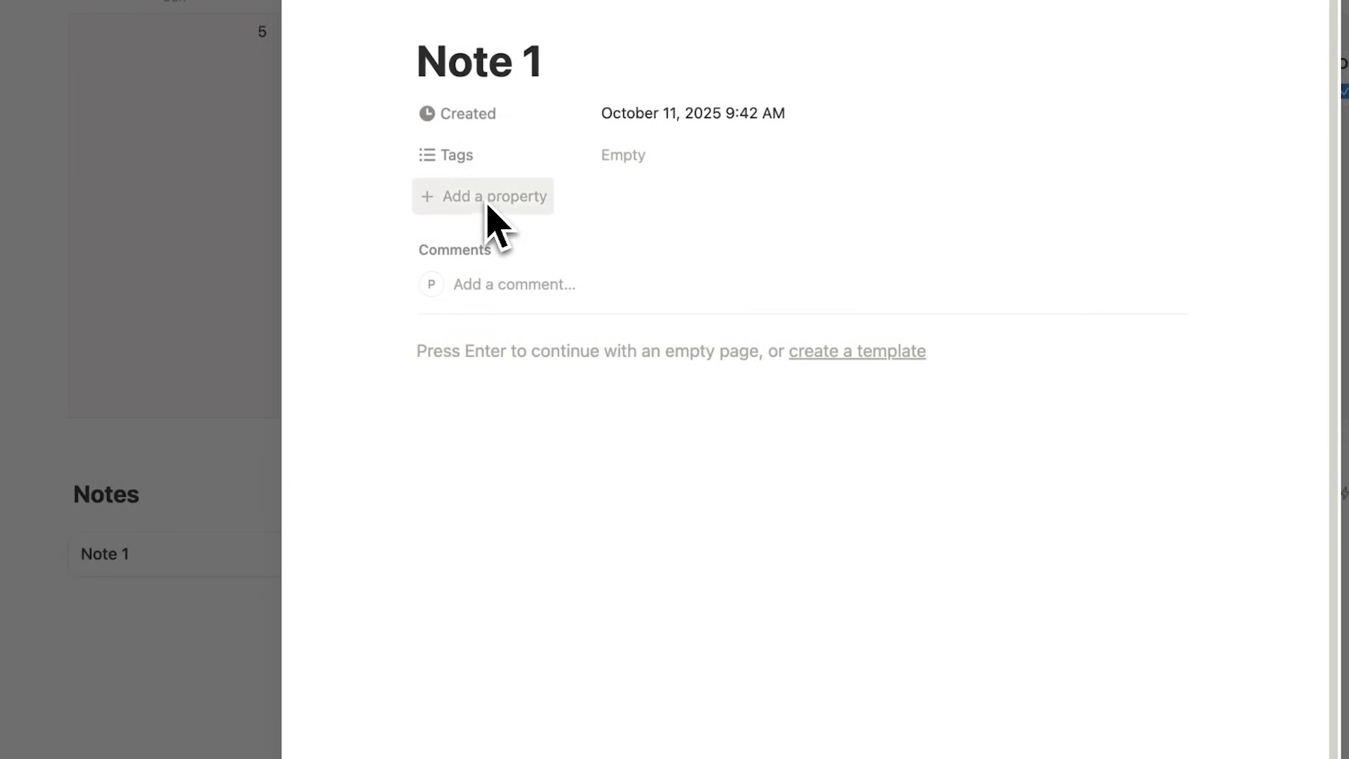
left_click(488, 167)
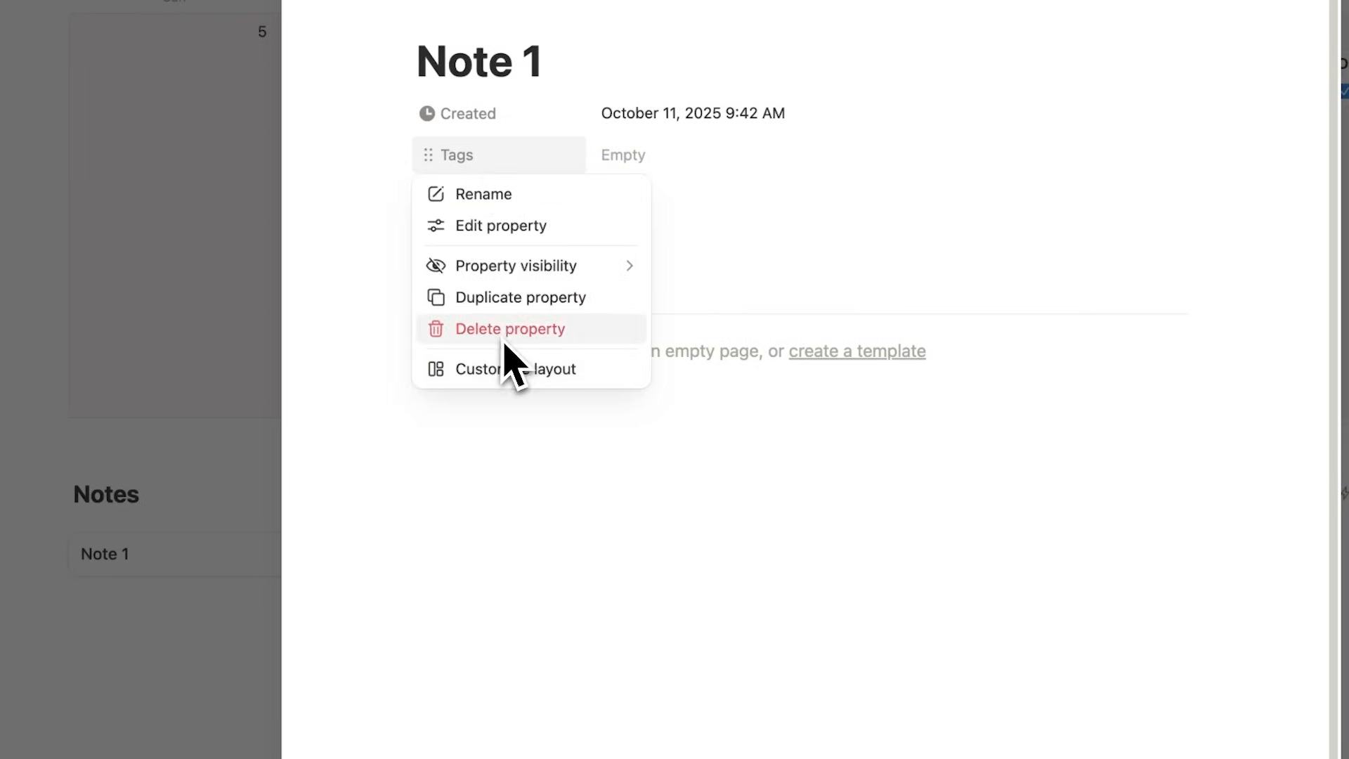
left_click(524, 327)
left_click(725, 379)
- Add a Checkbox property named Archived to Note 1 and return to the Notes gallery
left_click(478, 166)
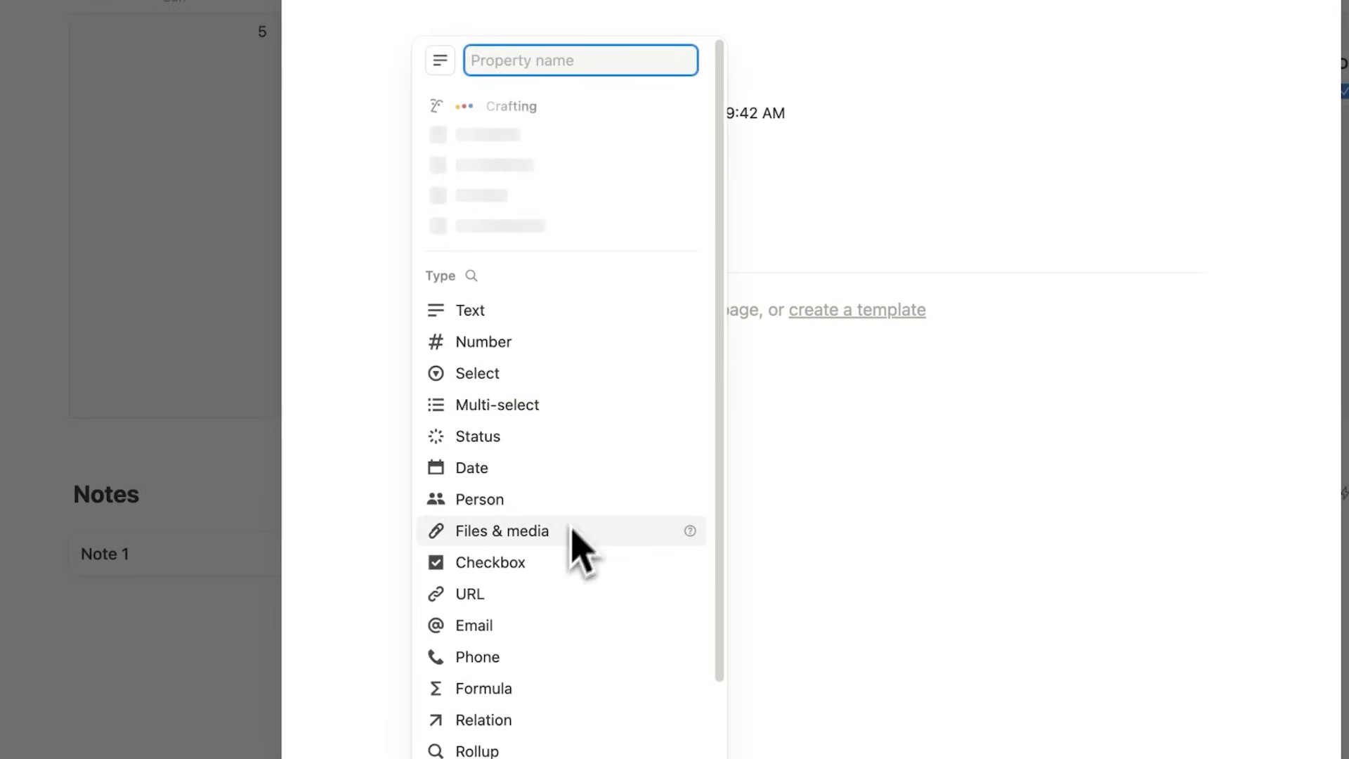
left_click(561, 563)
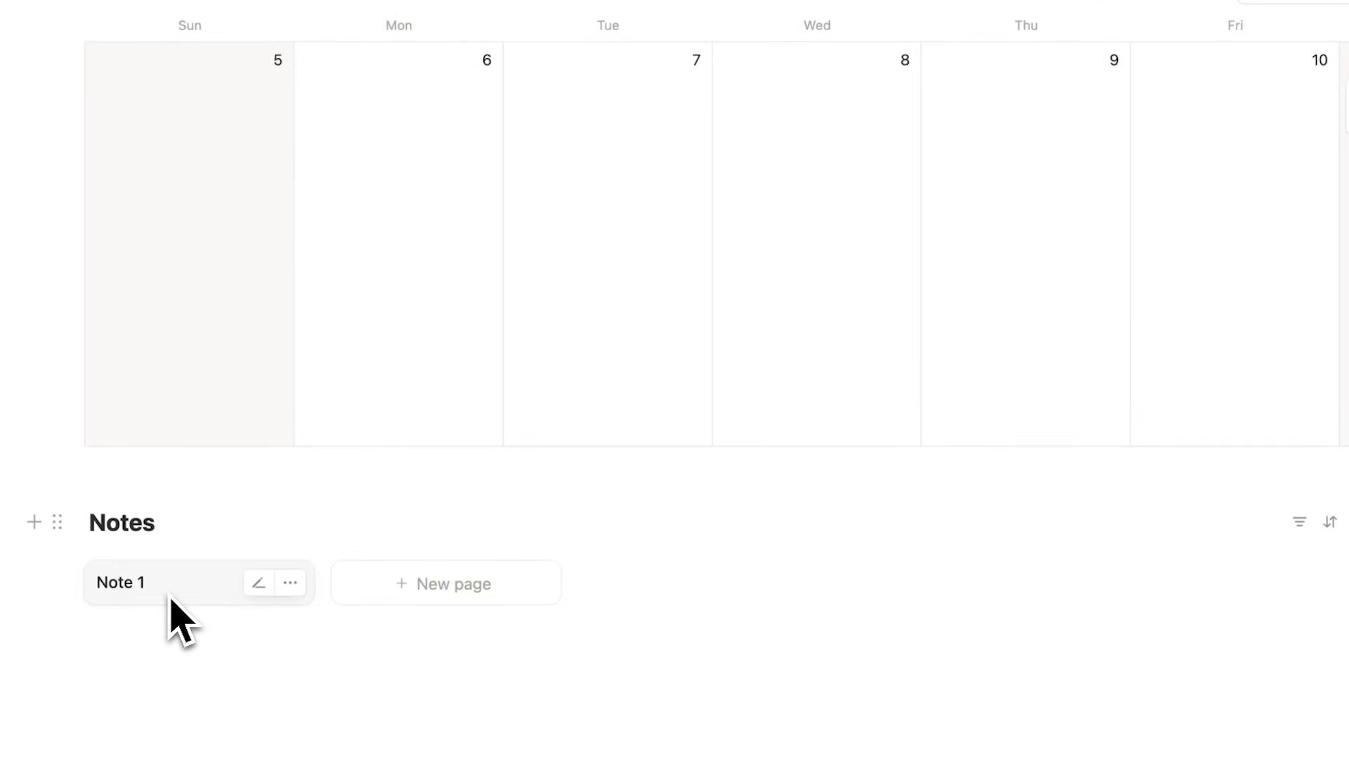
left_click(173, 596)
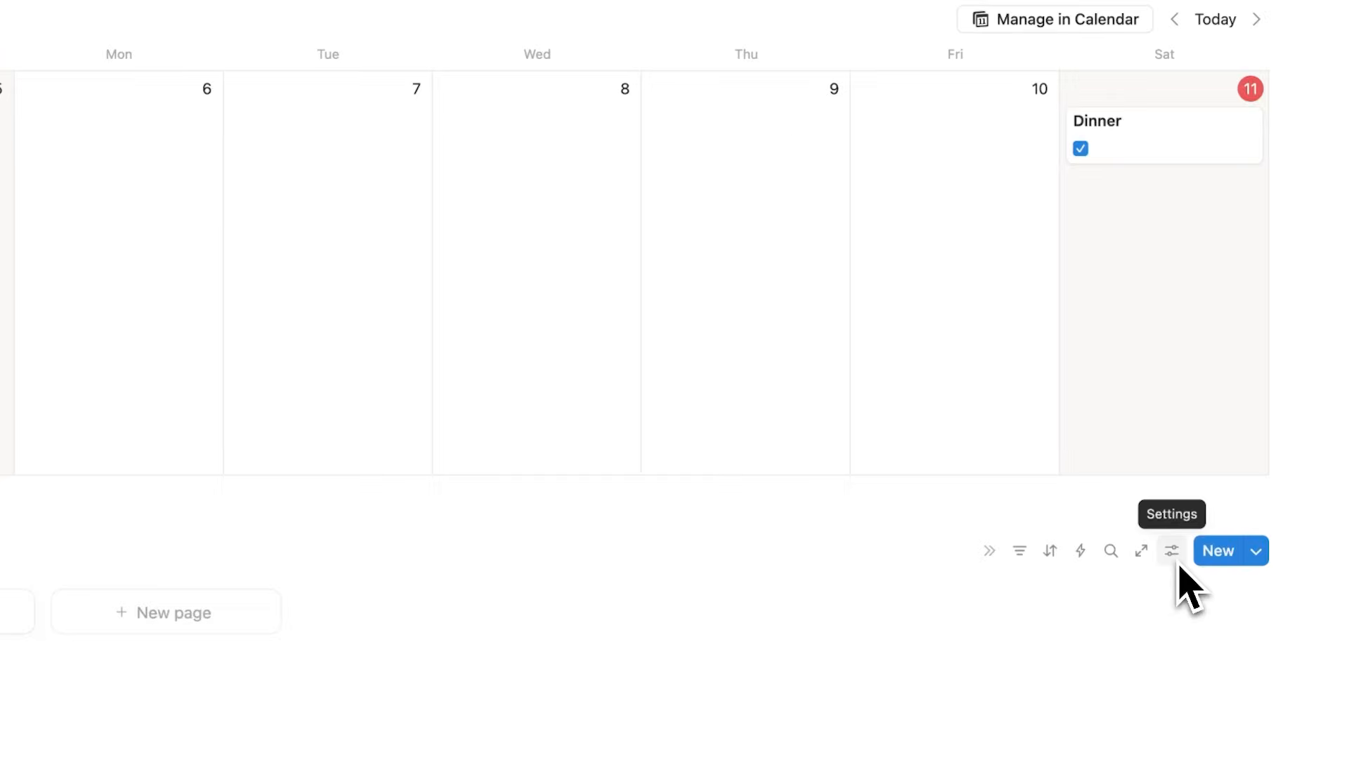
- Make the Archived property visible on the cards of the Notes gallery
left_click(1172, 551)
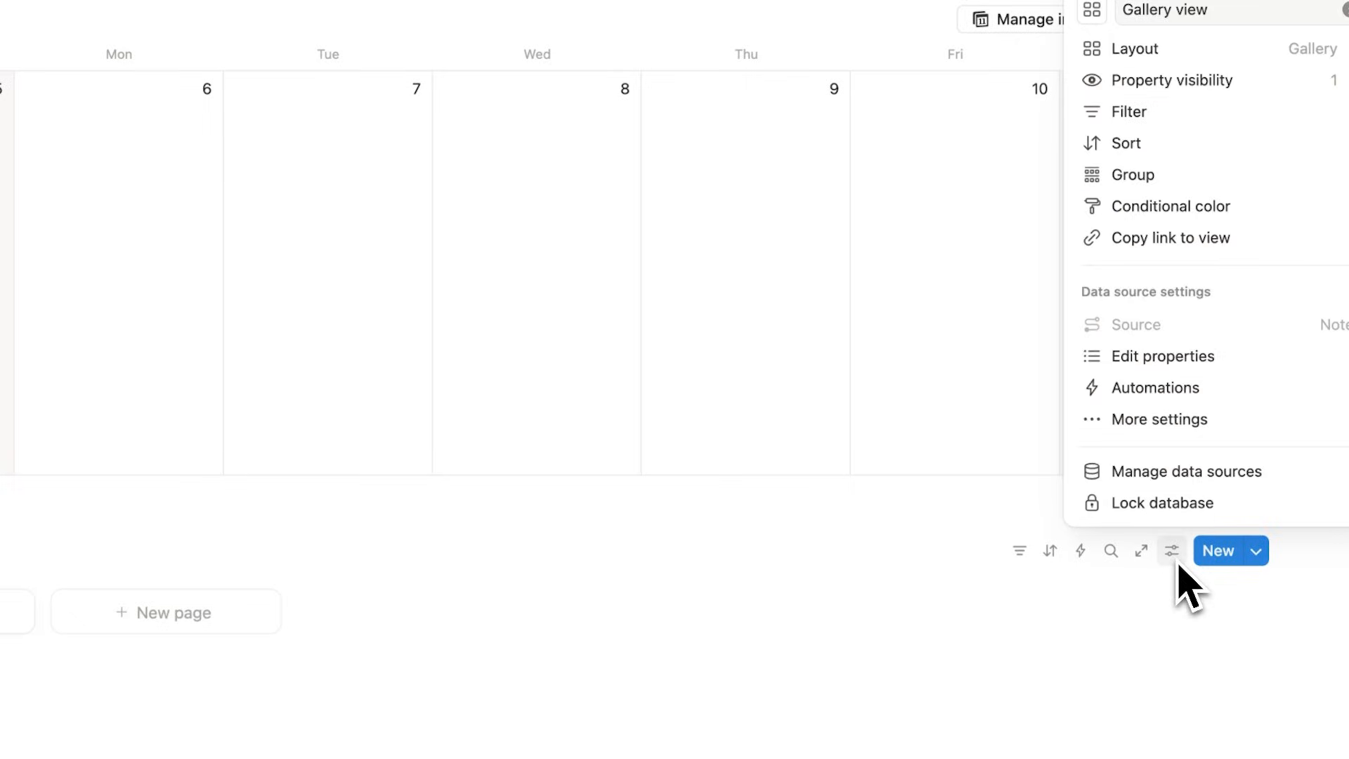
left_click(1183, 83)
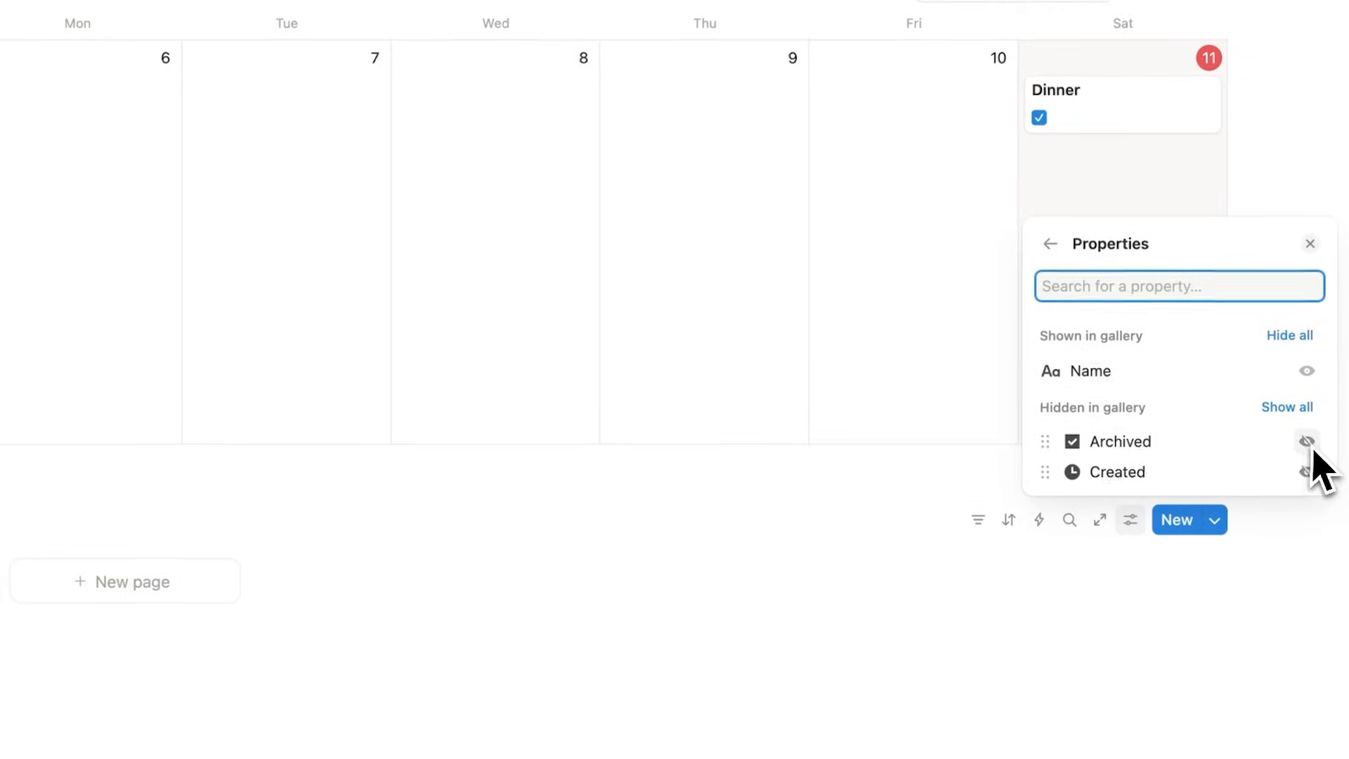
left_click(1343, 472)
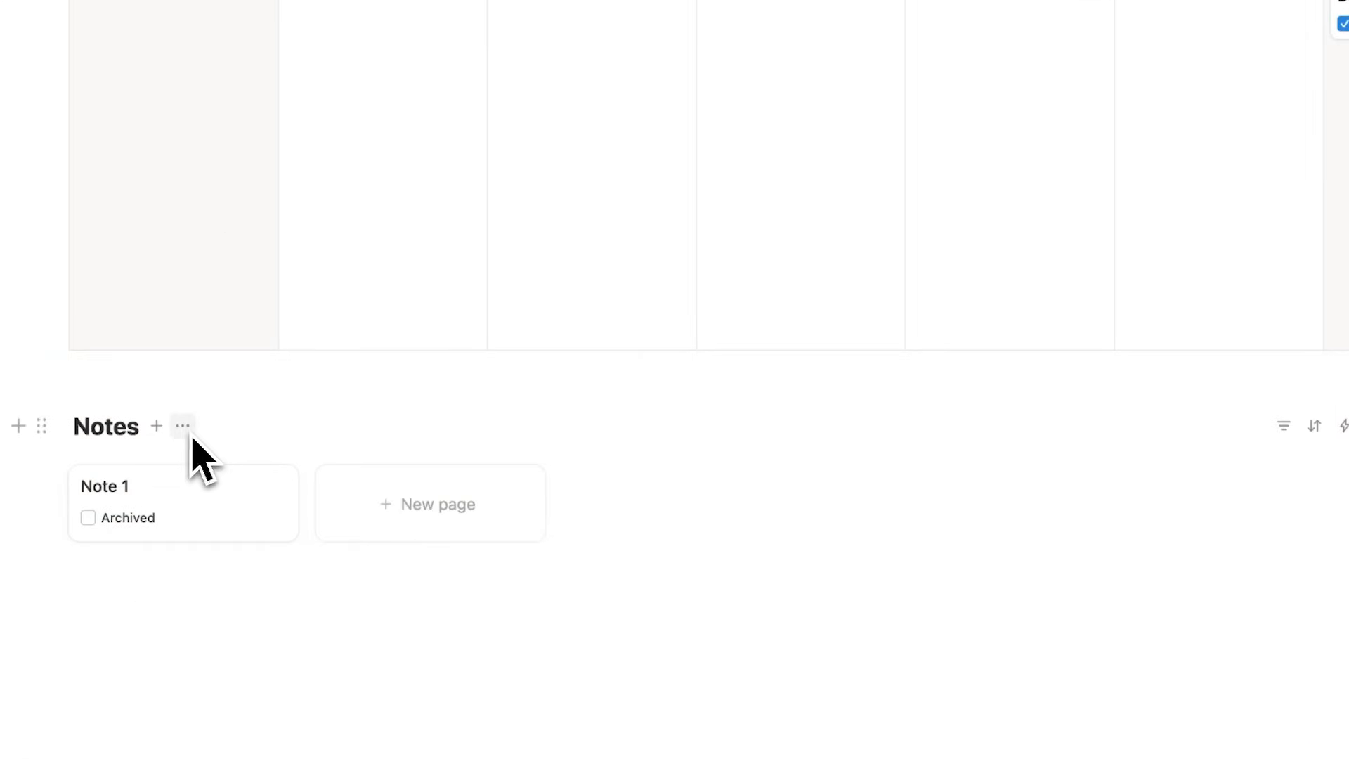
- Duplicate the Notes gallery view and name the copy Archived
left_click(188, 433)
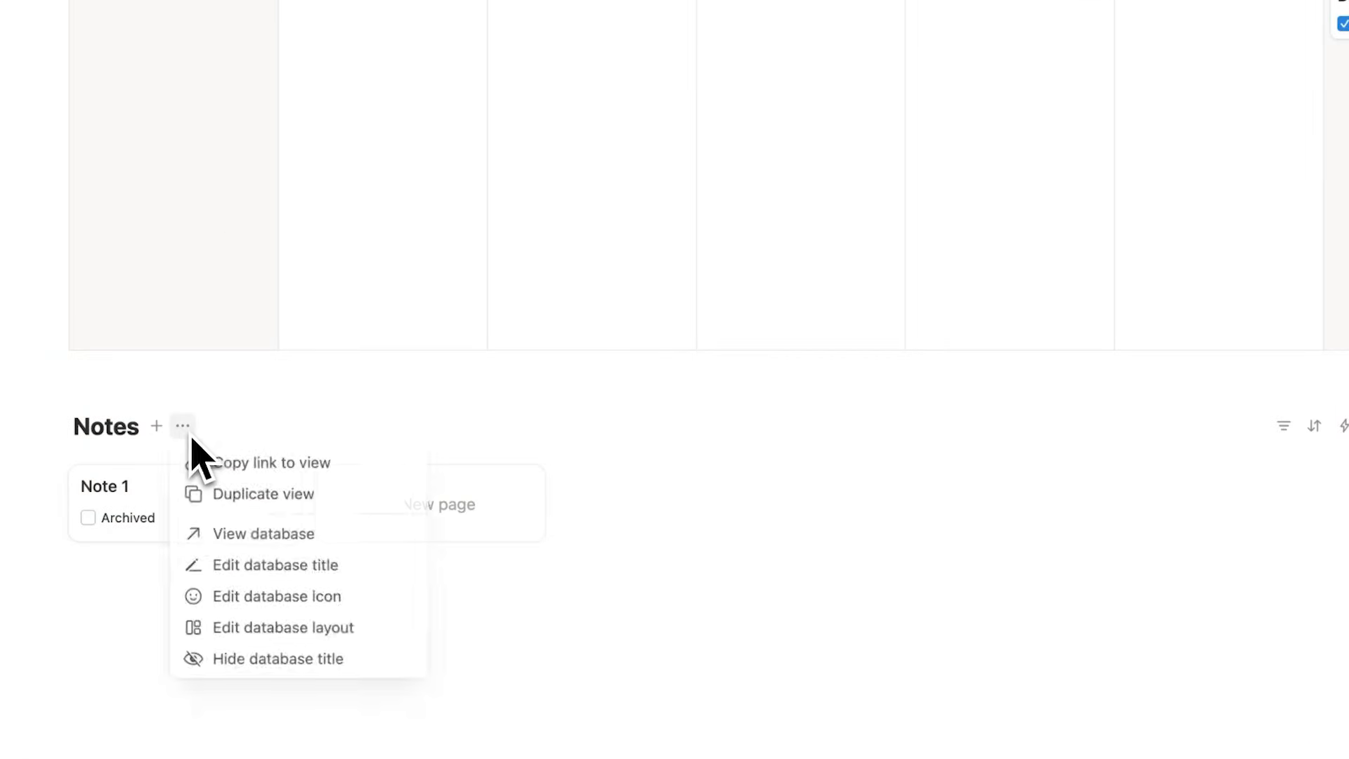
left_click(210, 494)
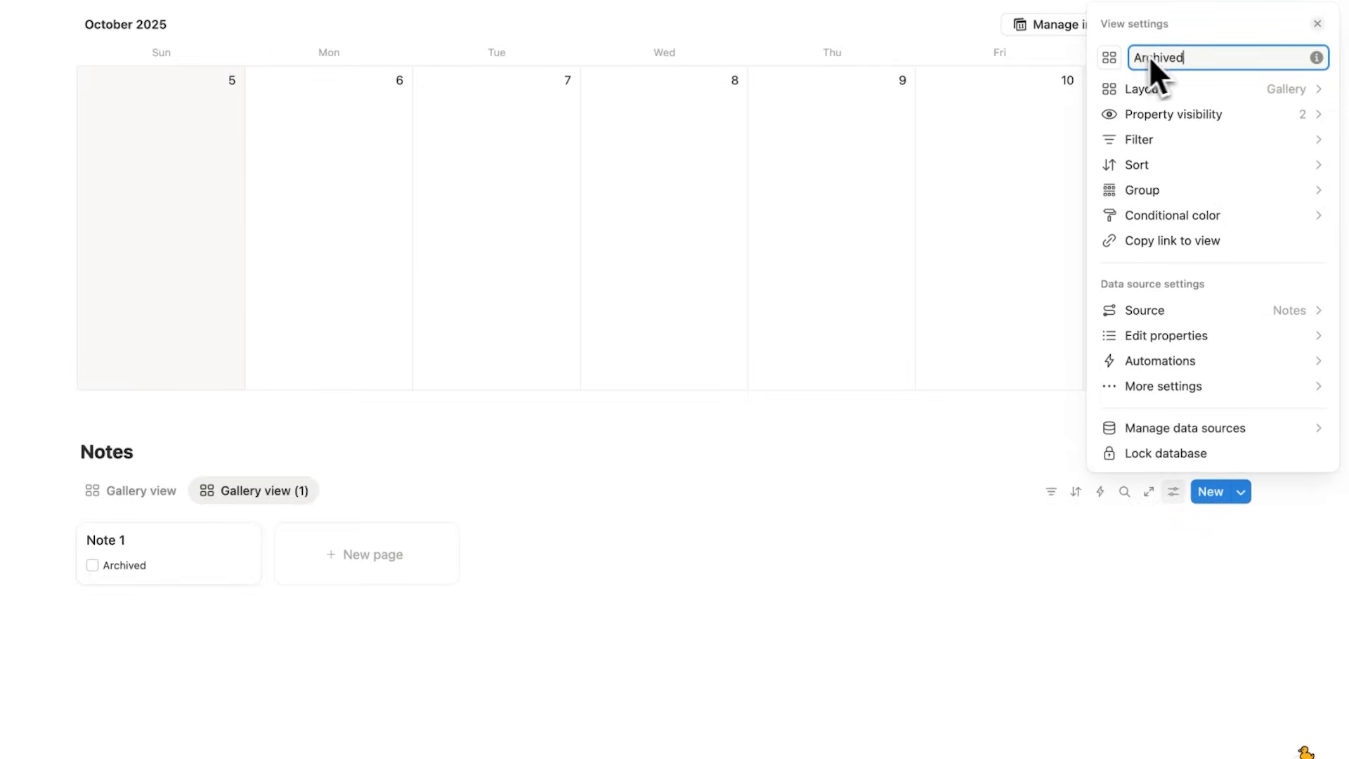
left_click(1017, 186)
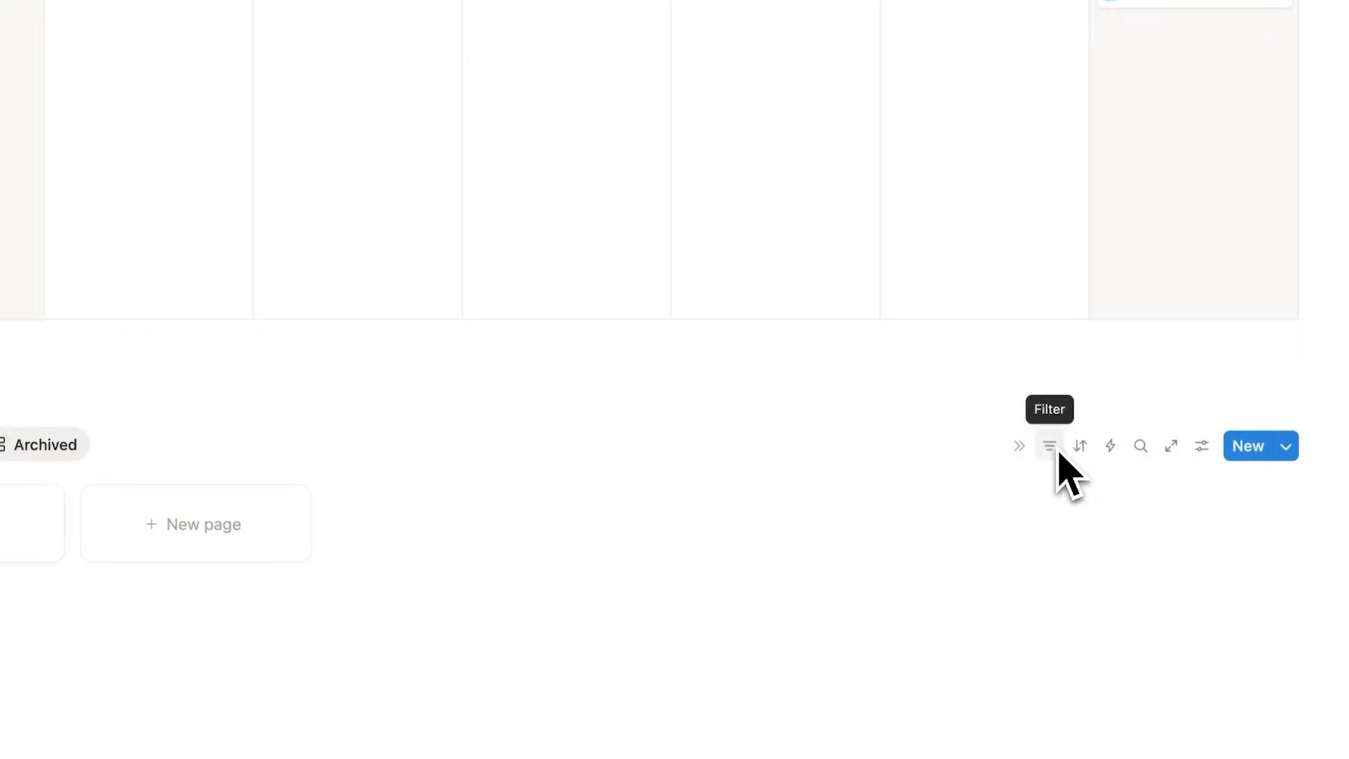
- Filter the Archived view of Notes to pages whose Archived checkbox is Checked
left_click(1058, 452)
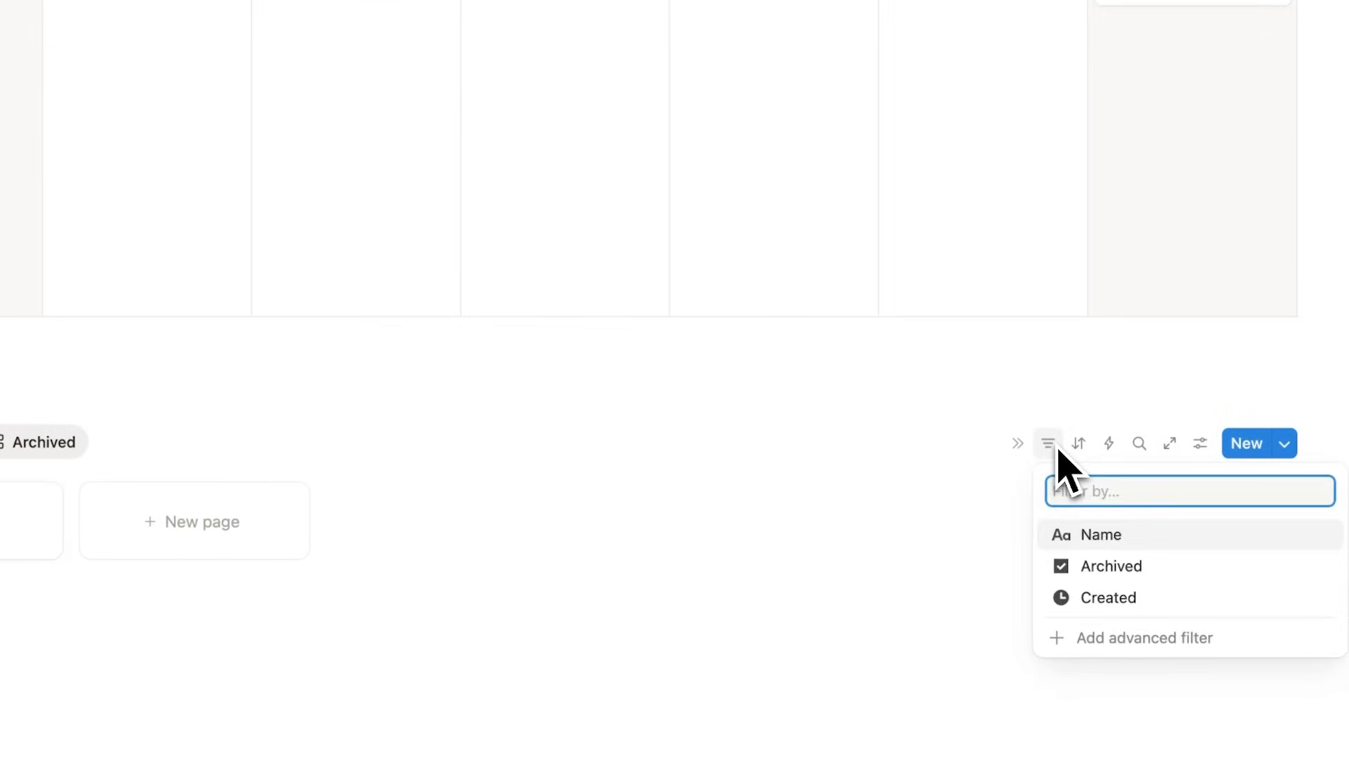
left_click(1145, 567)
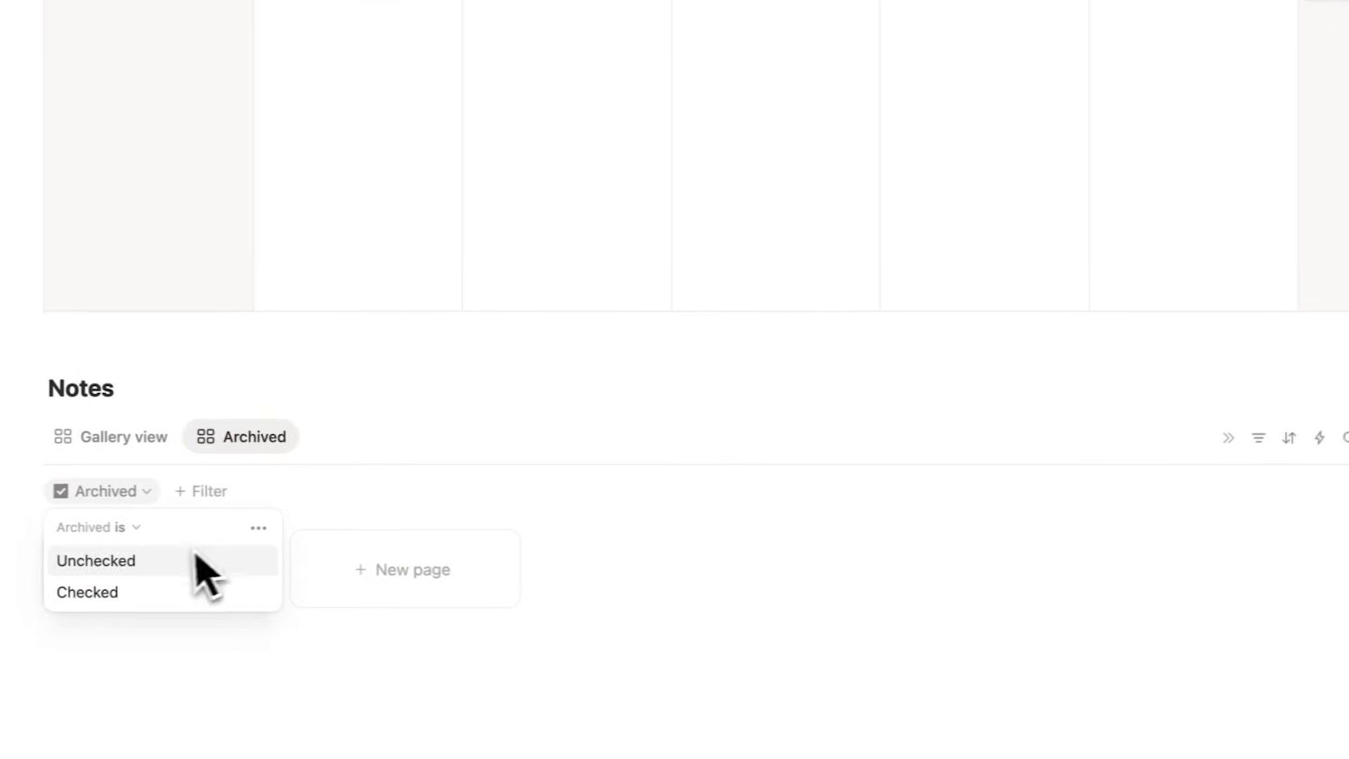
left_click(171, 594)
- Rename the original gallery view of the Notes database to New Notes
left_click(156, 499)
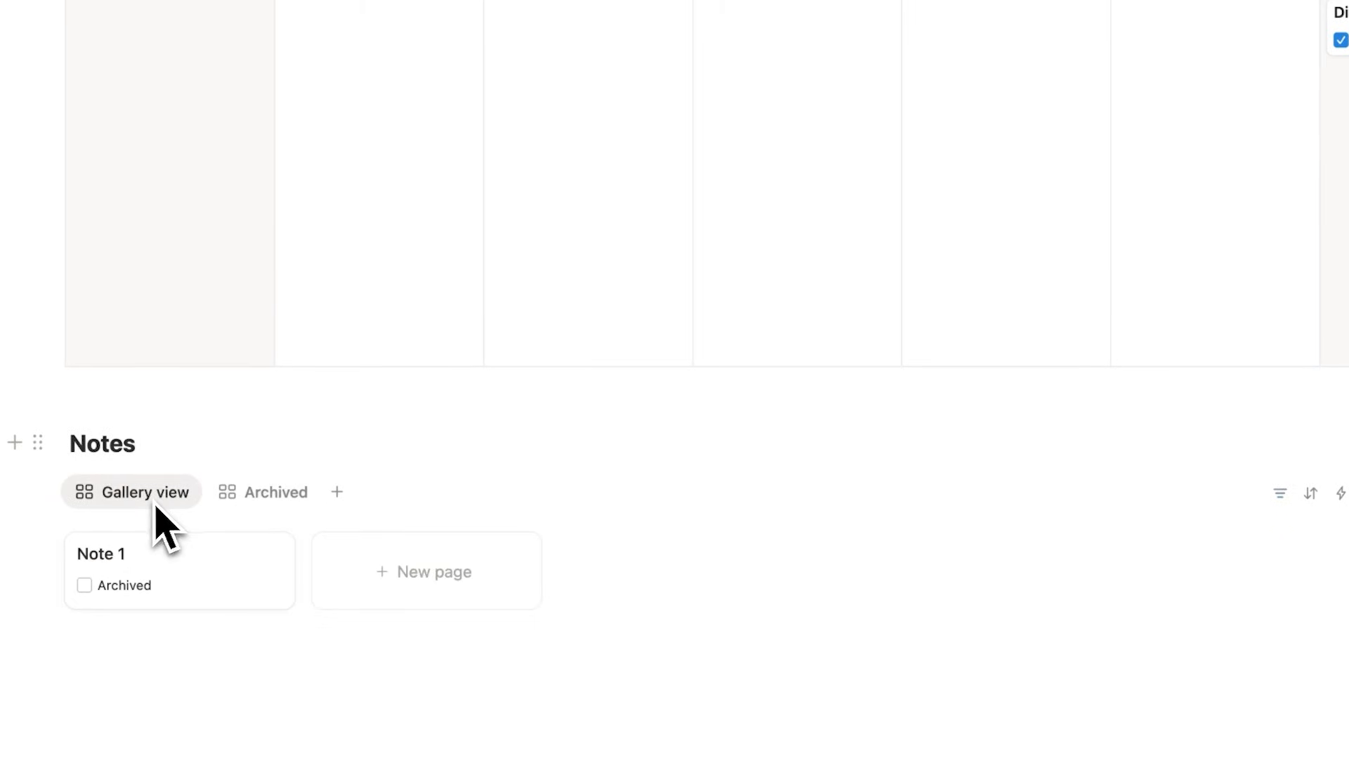
left_click(155, 500)
left_click(163, 535)
type("New Notes")
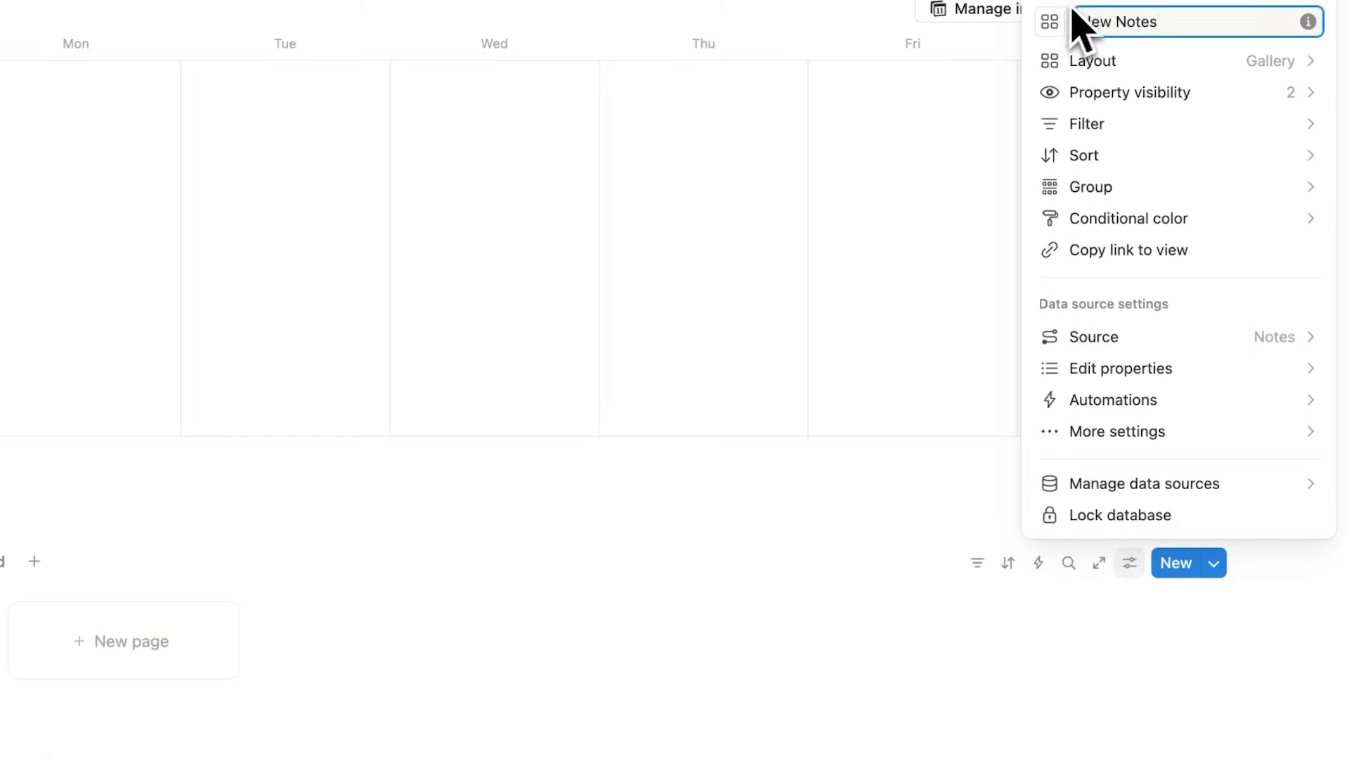
key("Return")
- Filter the New Notes view to pages whose Archived checkbox is Unchecked
left_click(977, 563)
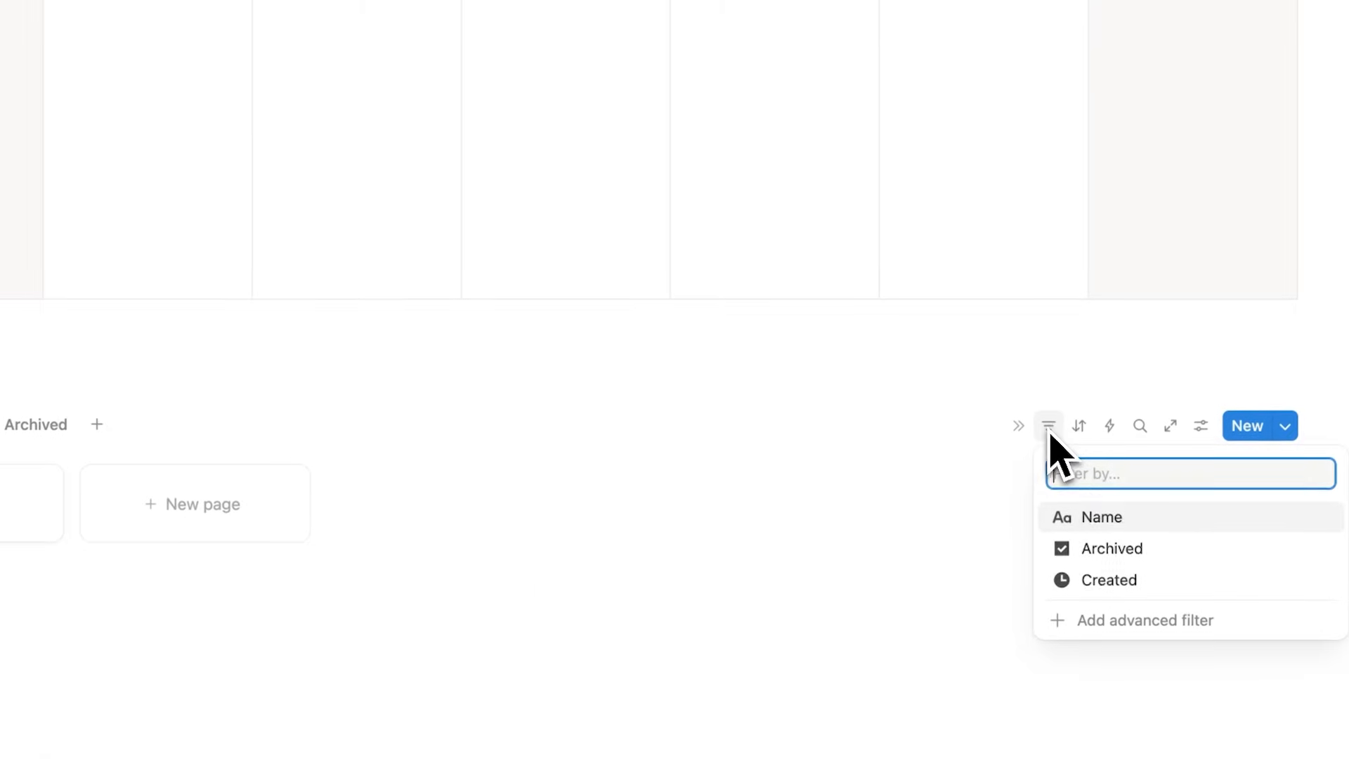
left_click(1132, 548)
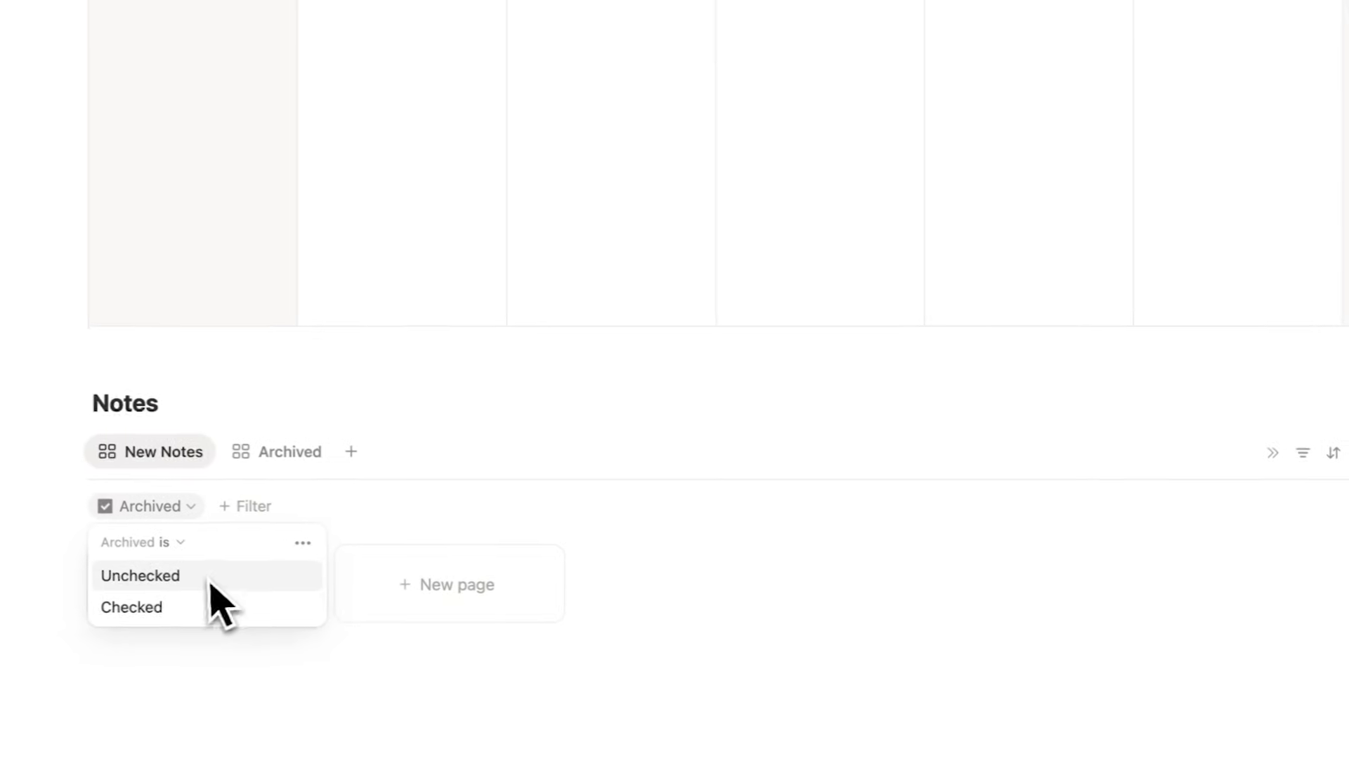
left_click(28, 548)
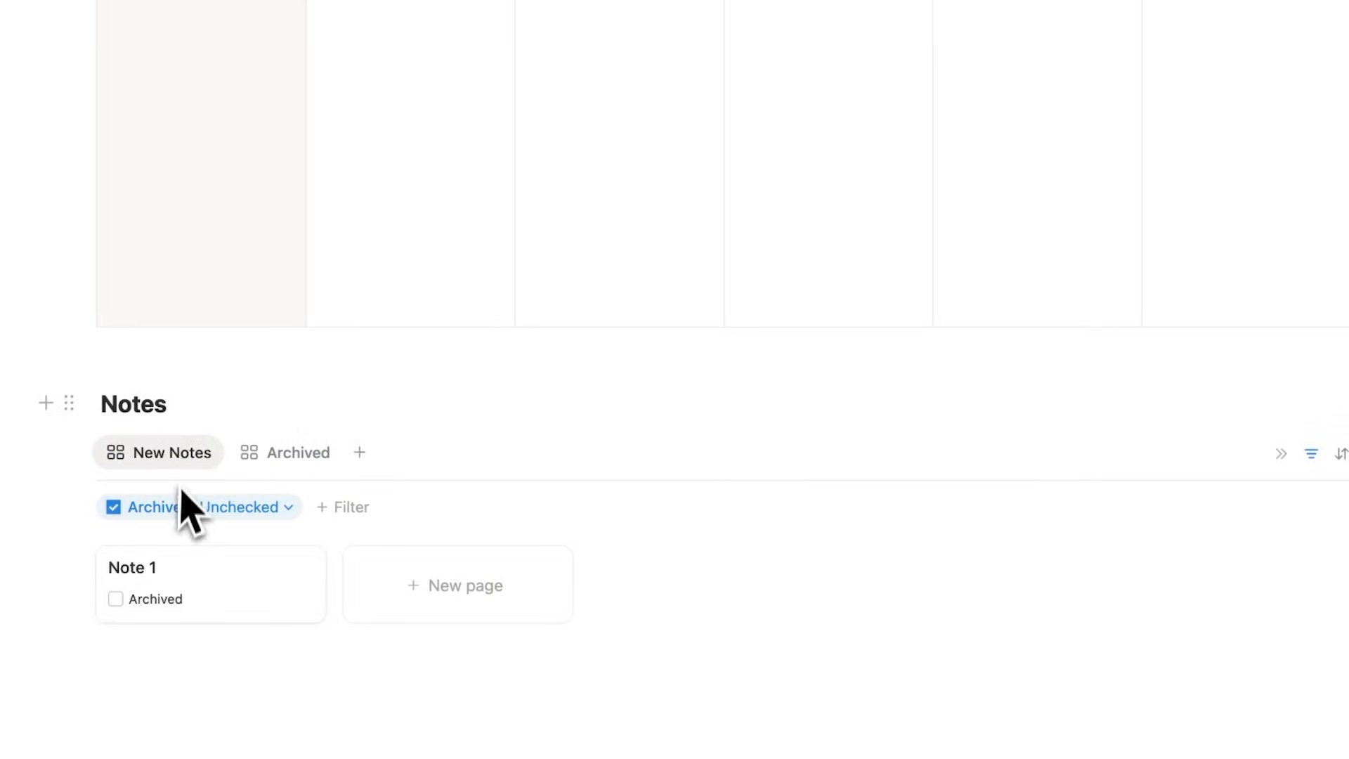
- Mark Note 1 as archived in the New Notes view and compare the New Notes and Archived views
left_click(301, 453)
left_click(168, 487)
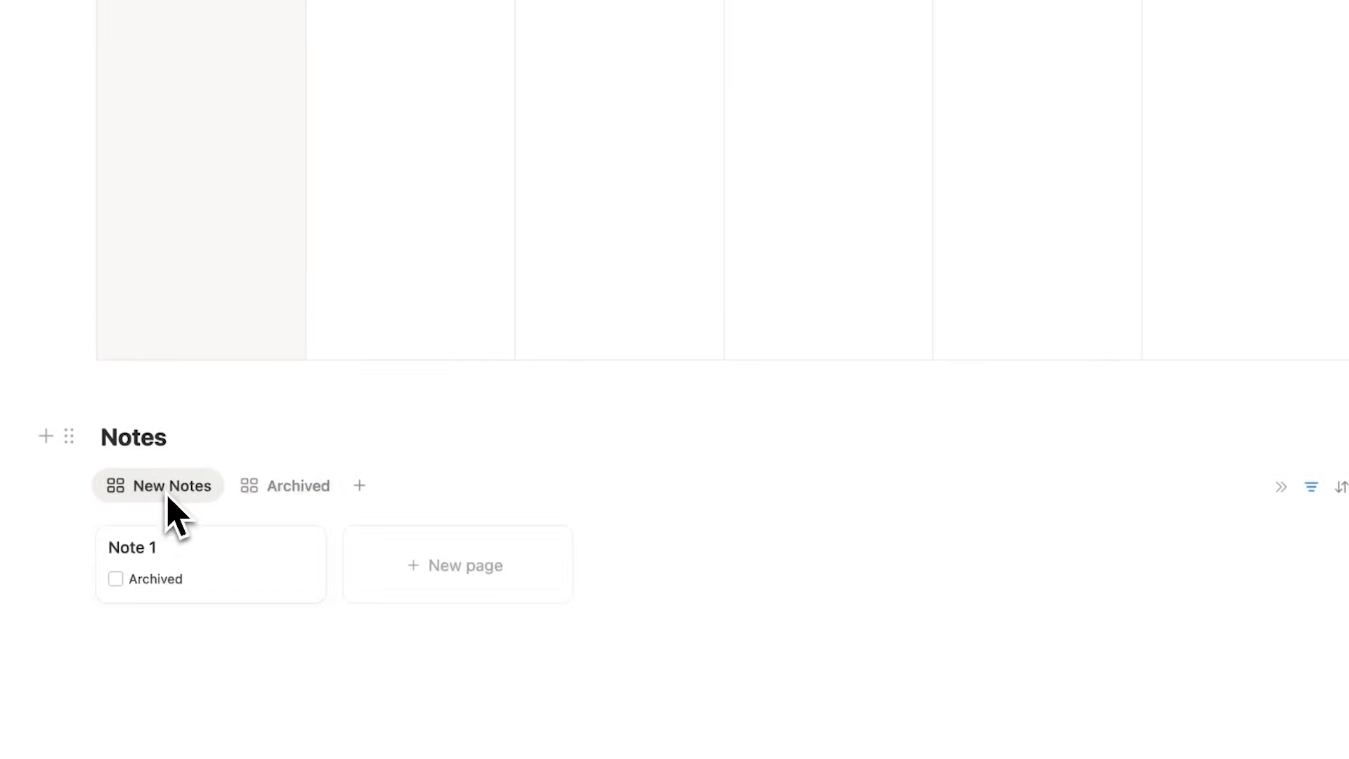
left_click(118, 578)
left_click(255, 492)
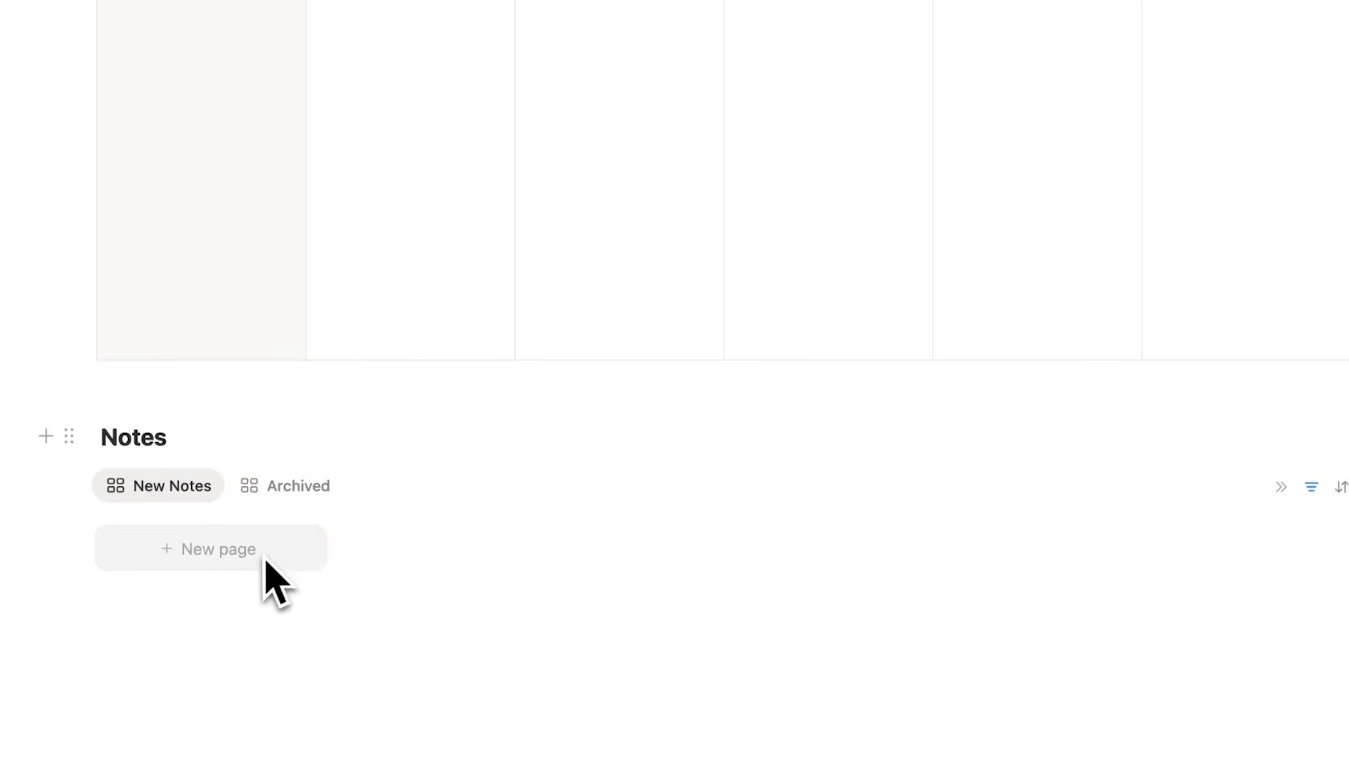
- Insert a button block named New Note between the New Task button and the Calendar heading
scroll(243, 584, "up", 5)
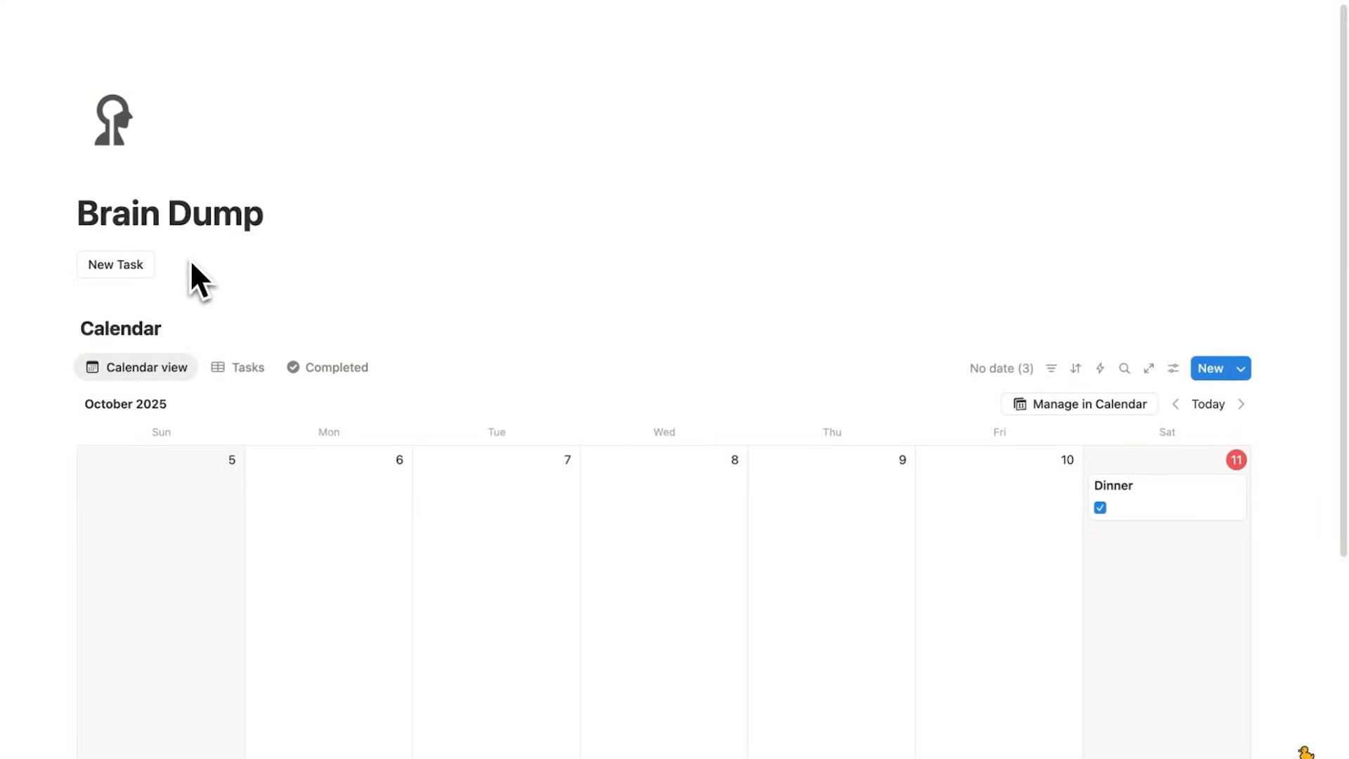
left_click(176, 320)
type("/button")
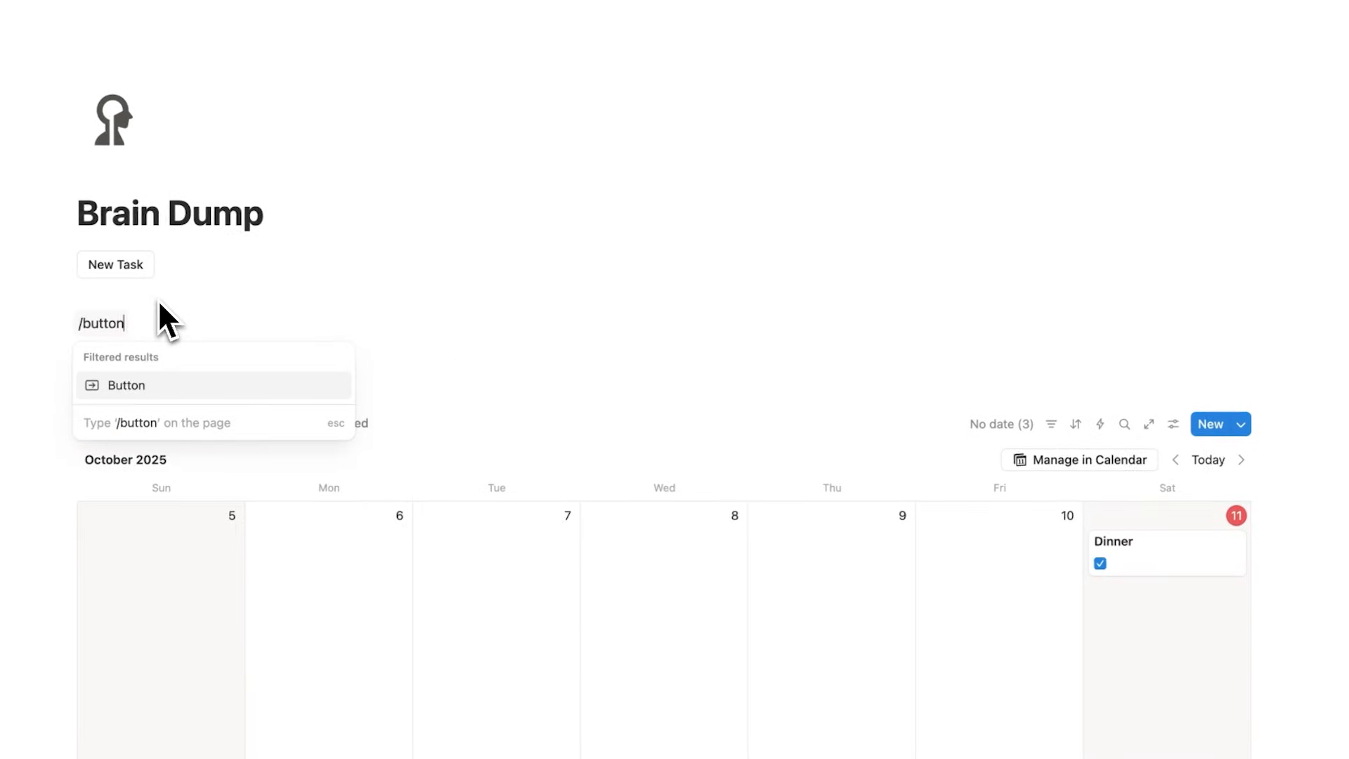
left_click(170, 385)
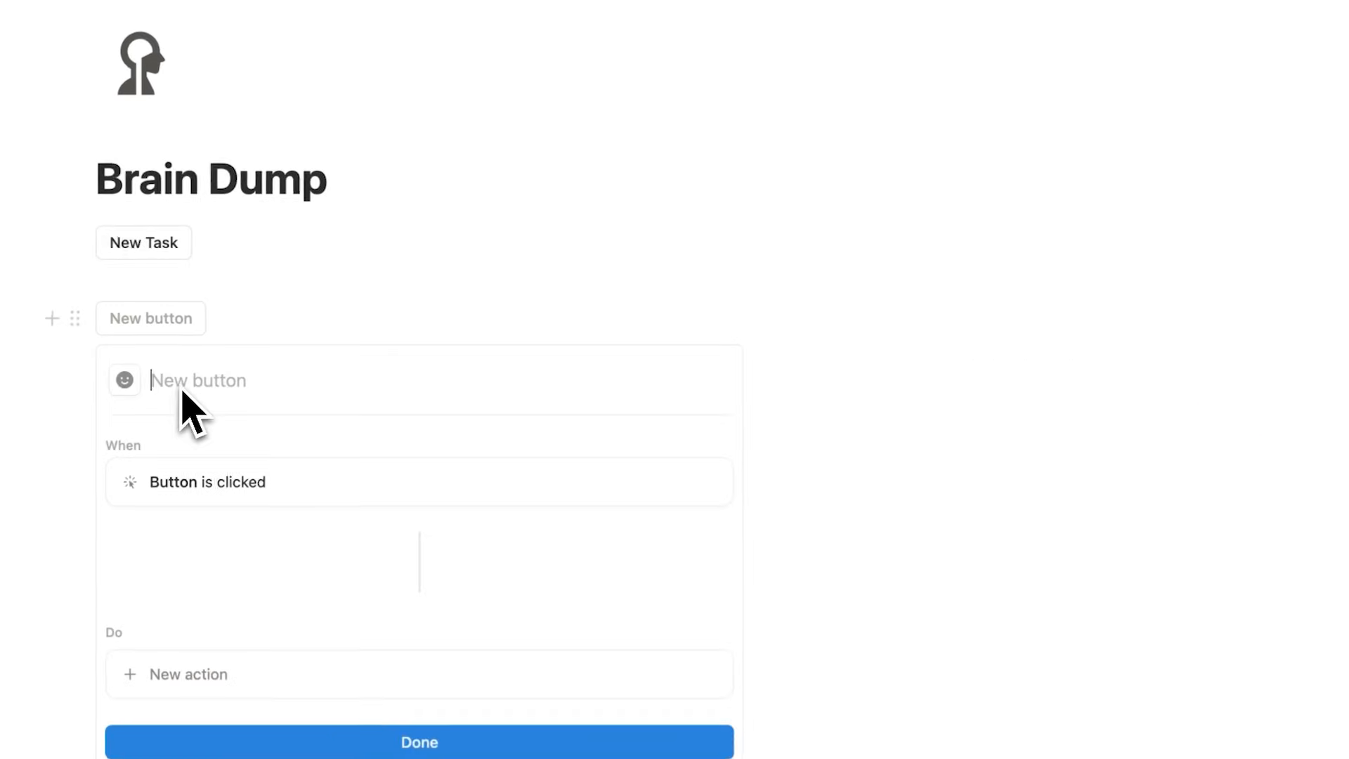
type("New Note")
- Give the New Note button an action that adds a page to the Notes data source
left_click(204, 620)
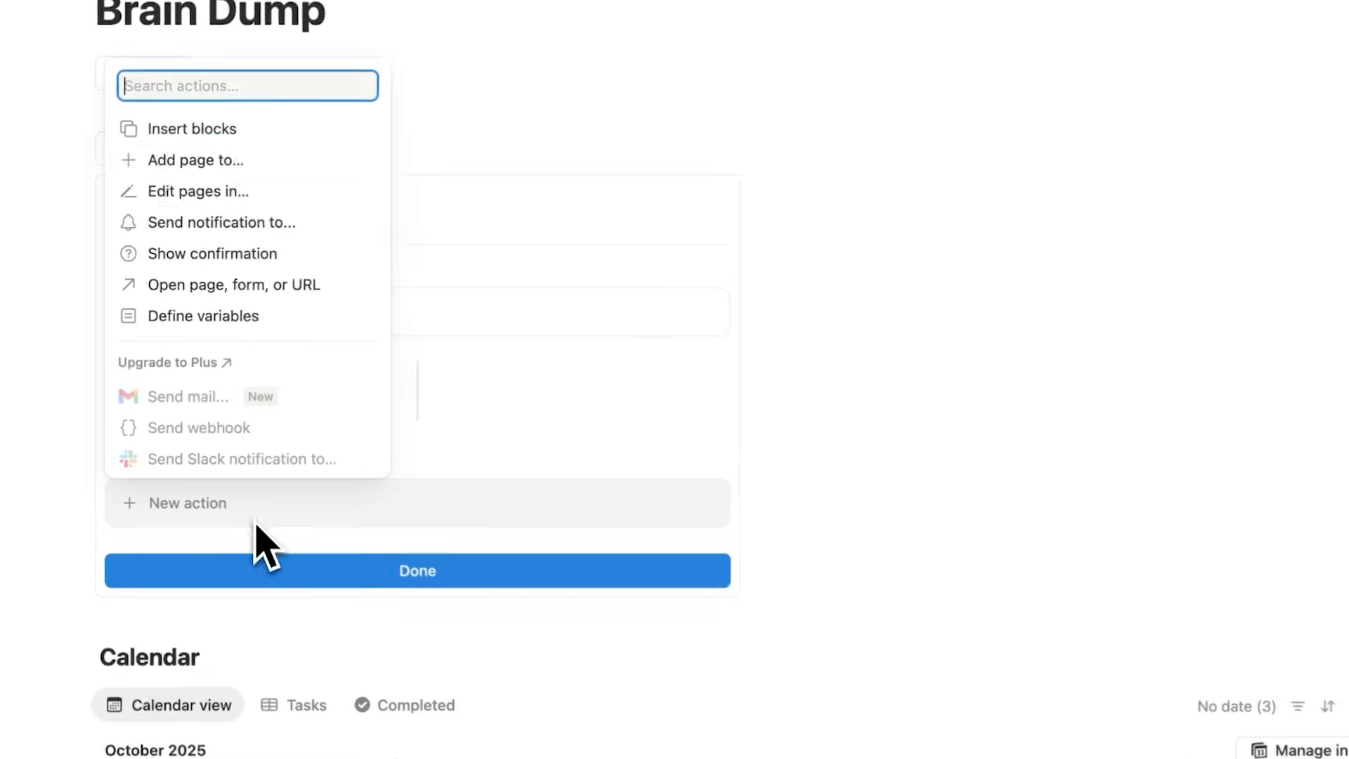
left_click(276, 166)
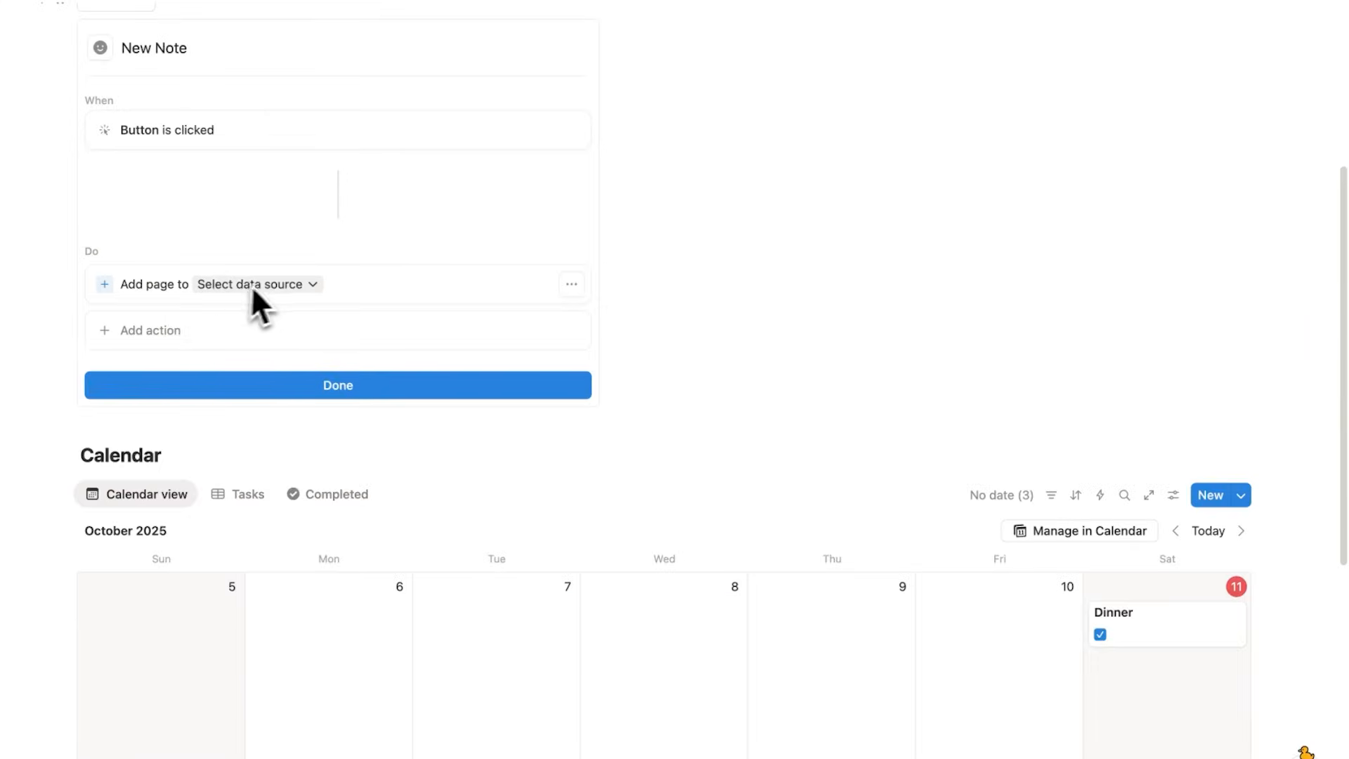
scroll(268, 302, "down", 5)
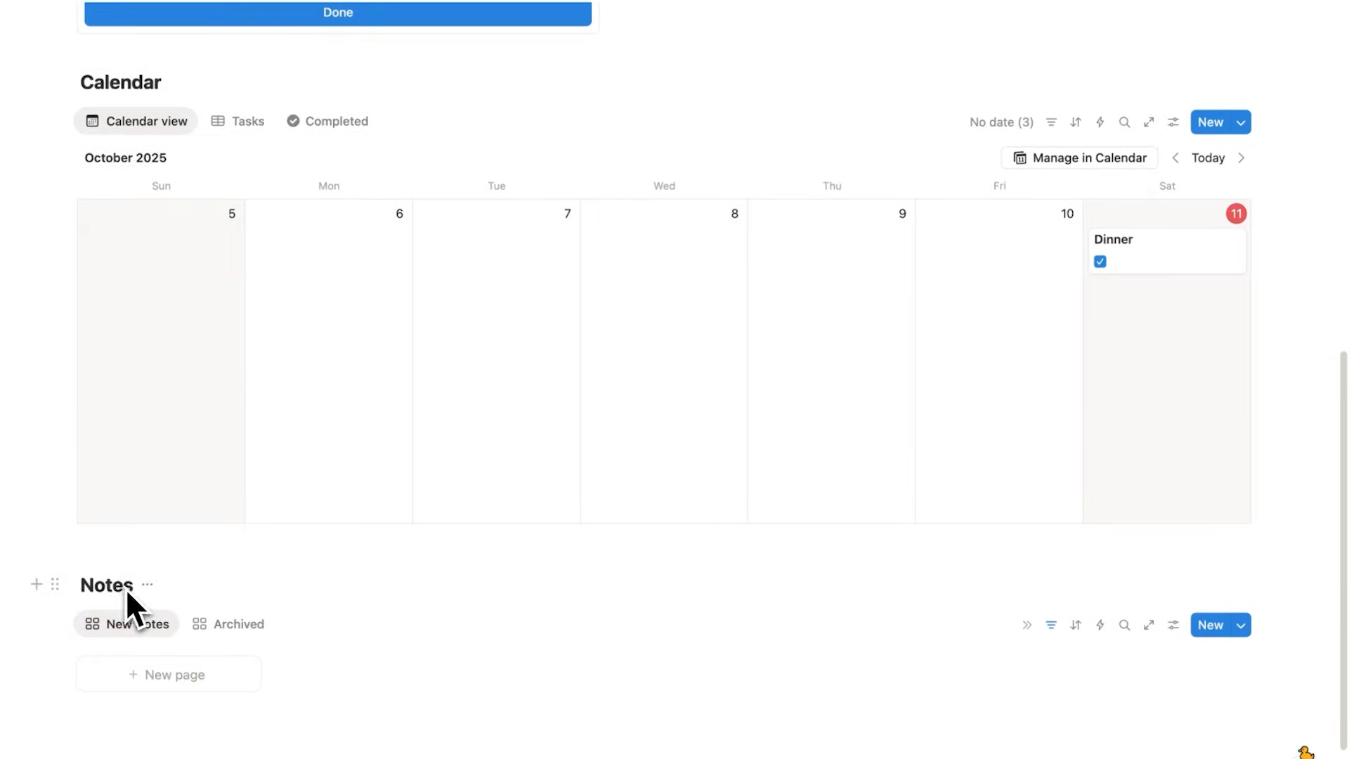
scroll(127, 606, "up", 4)
left_click(258, 204)
left_click(272, 321)
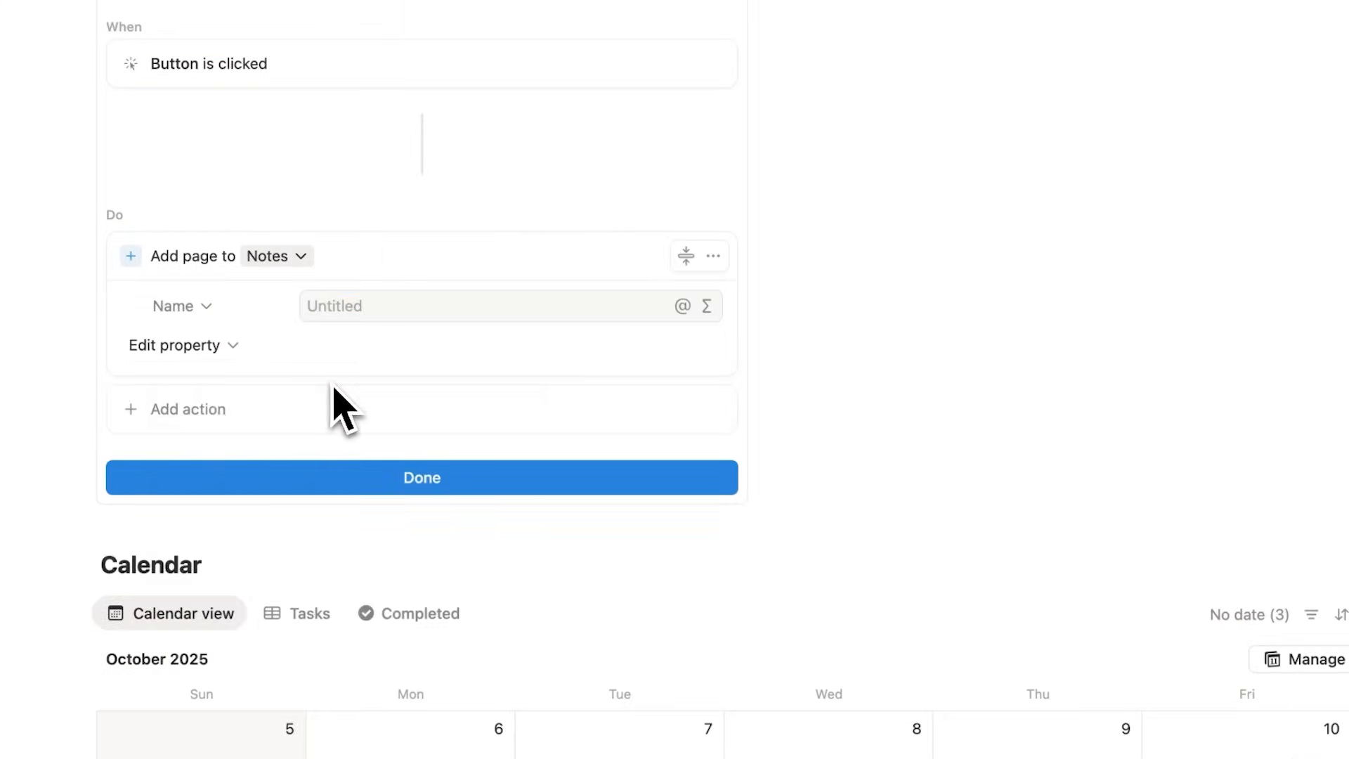
- Add a second action that opens the page added to Notes in Center peek, and save the New Note button
left_click(232, 411)
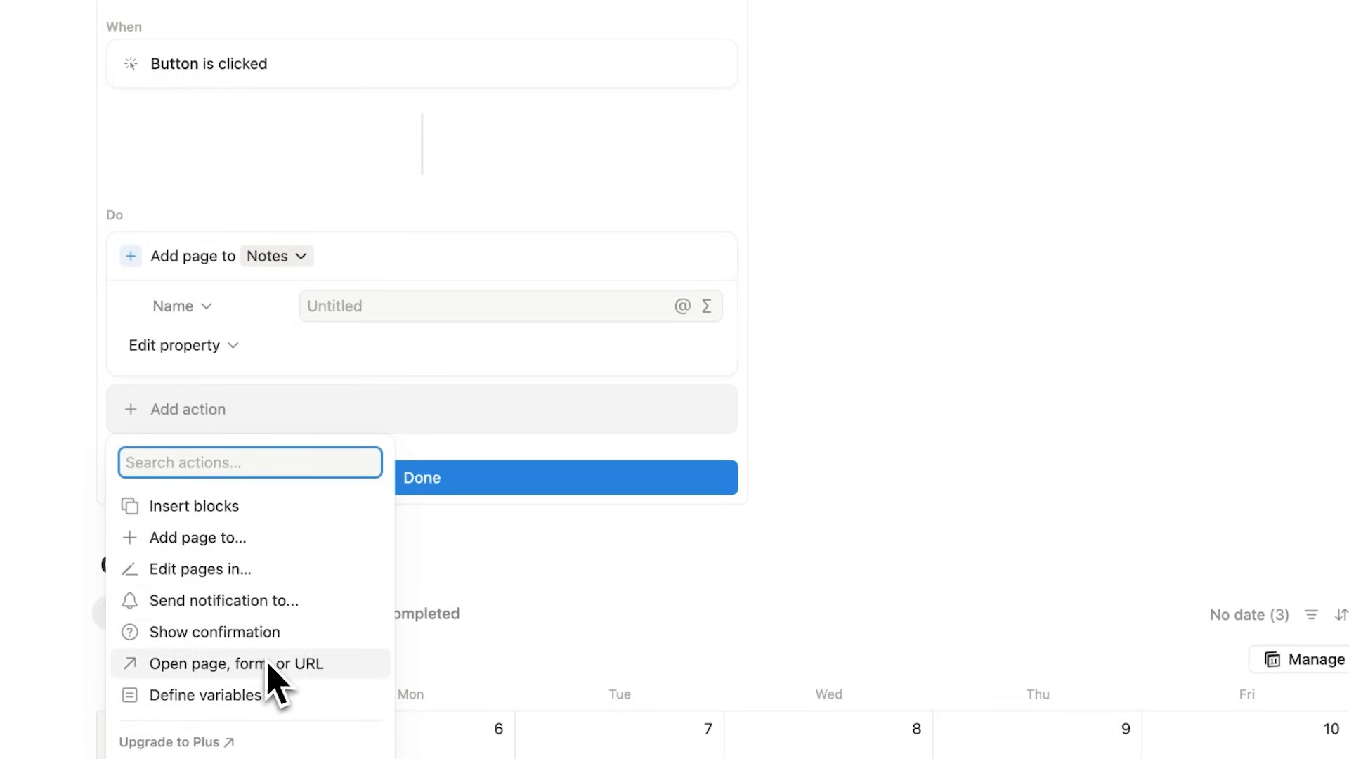
left_click(268, 664)
left_click(268, 418)
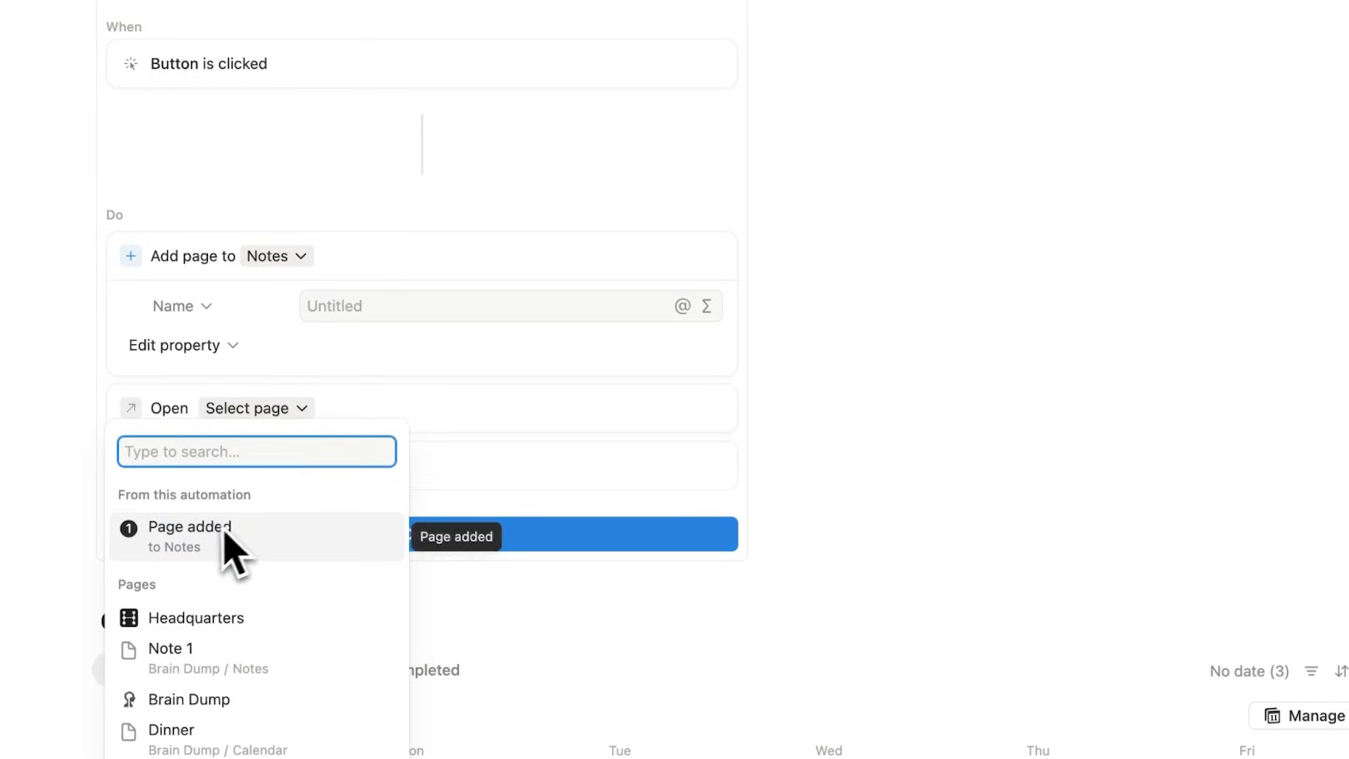
left_click(280, 560)
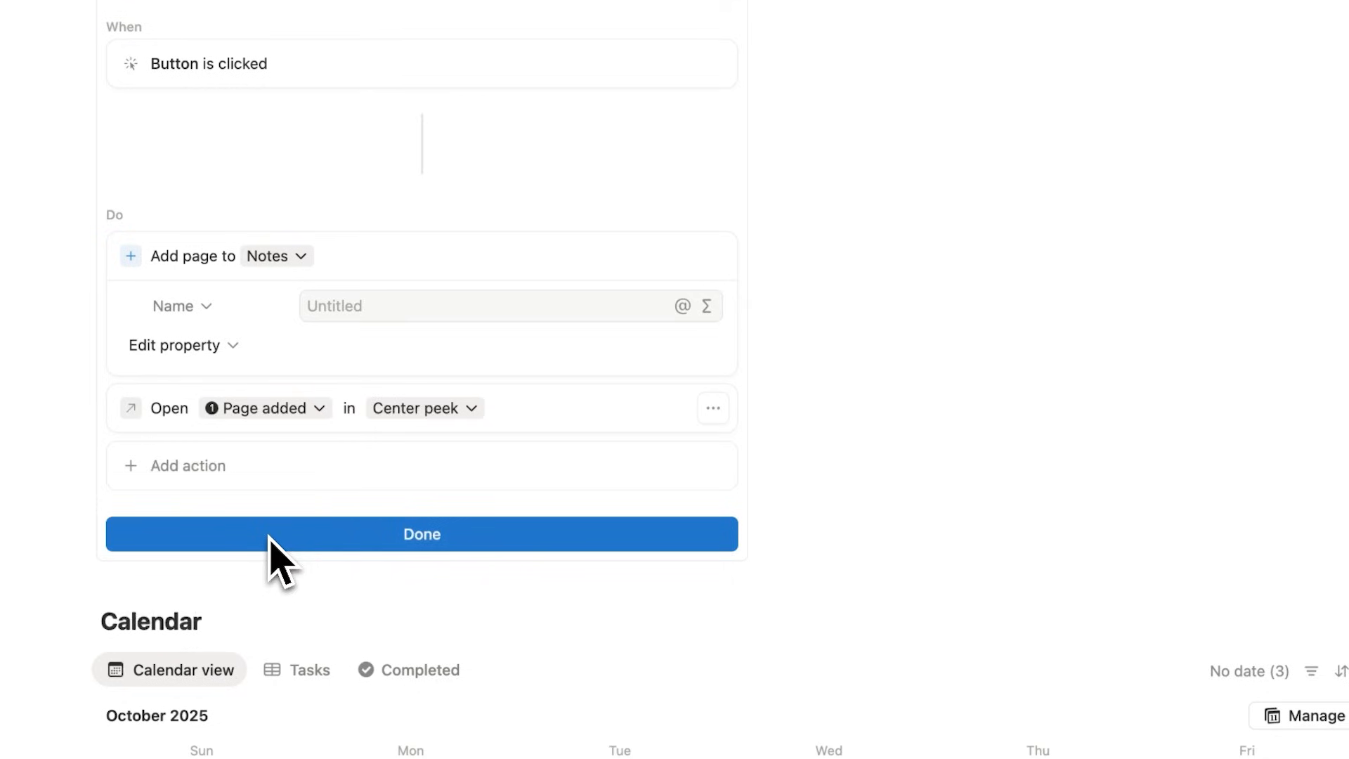
left_click(393, 534)
scroll(120, 323, "up", 5)
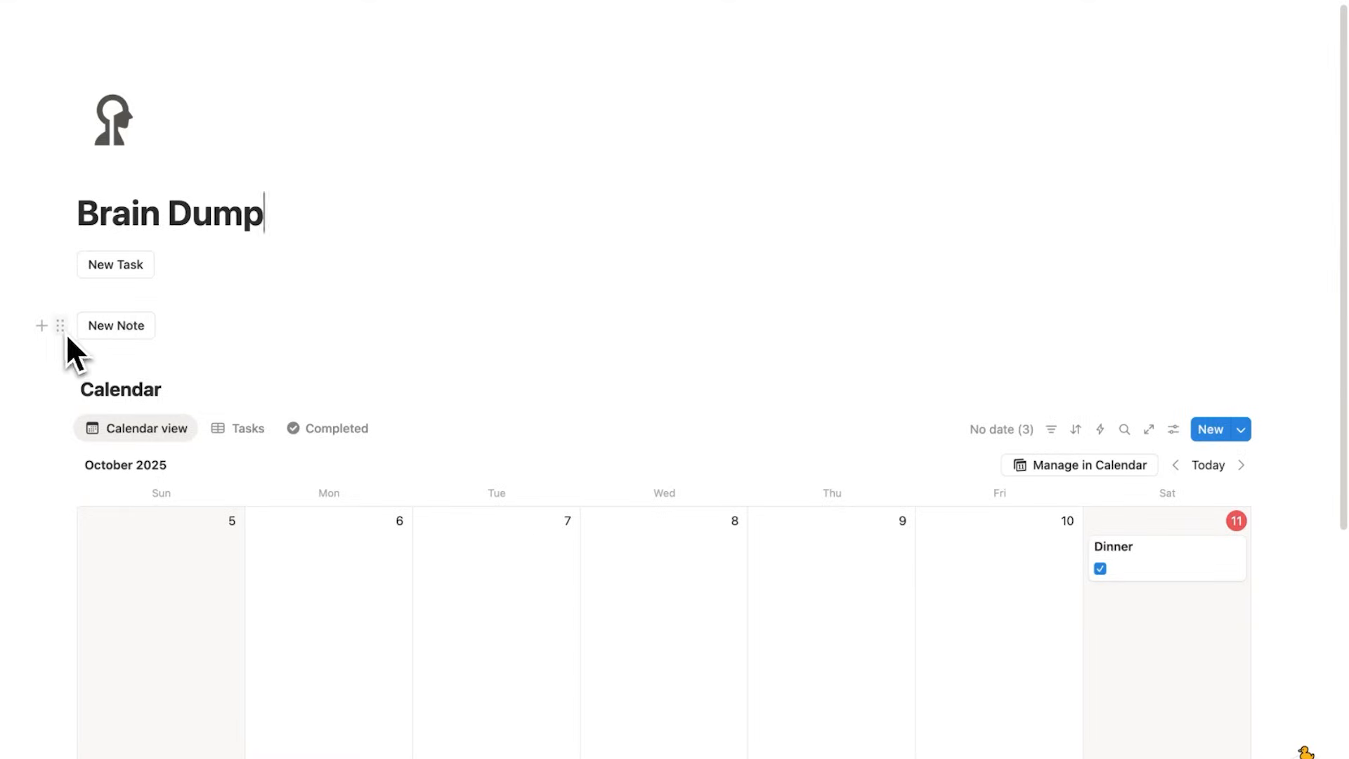
- Place the New Note button in a second column beside New Task and insert a divider below the buttons
left_click_drag(65, 332, 1244, 317)
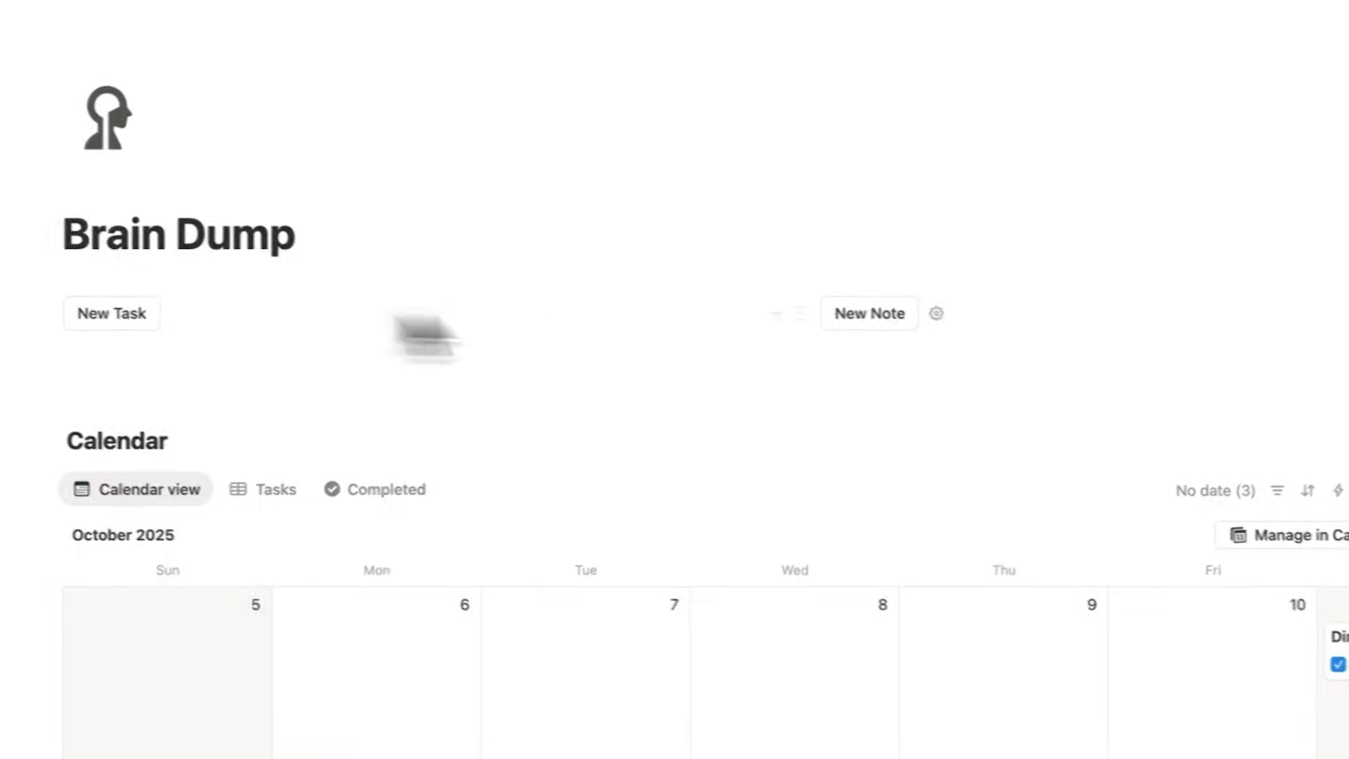
left_click(223, 369)
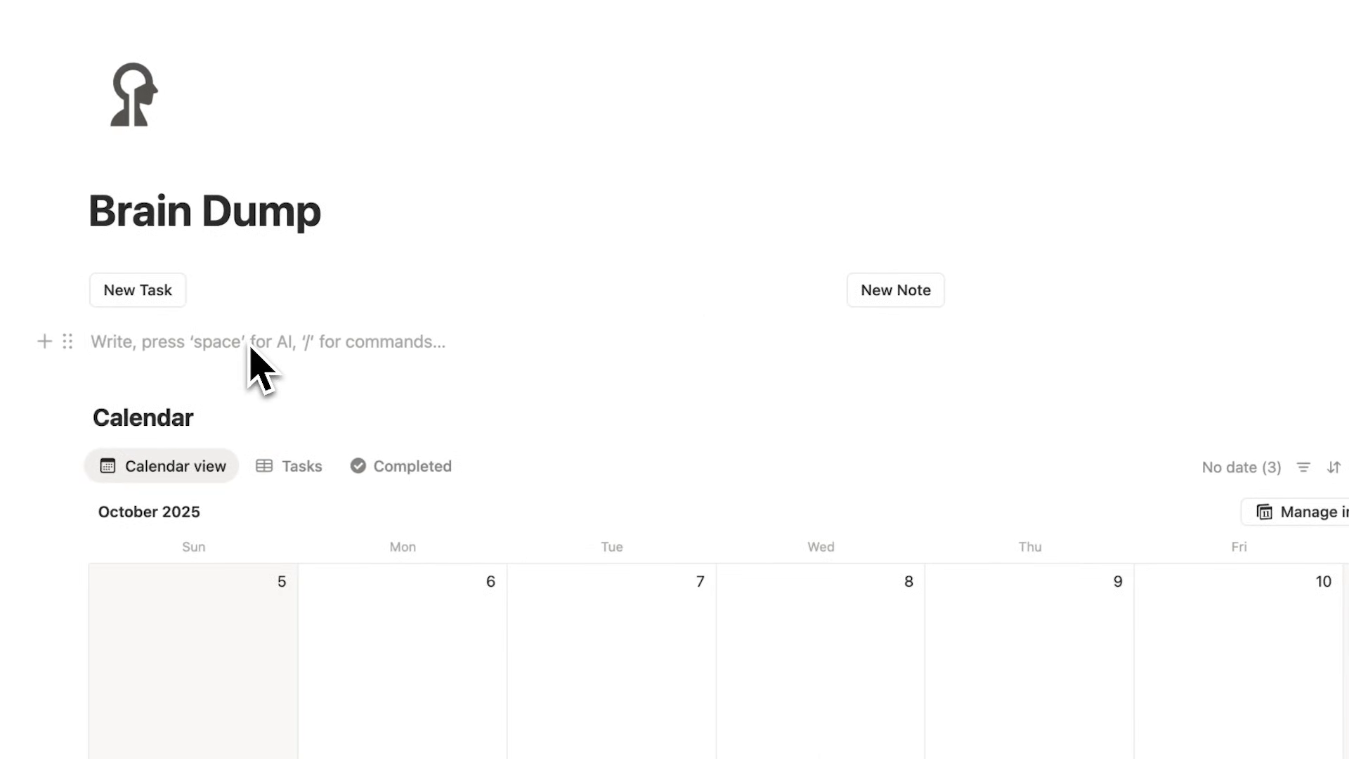
type("/div")
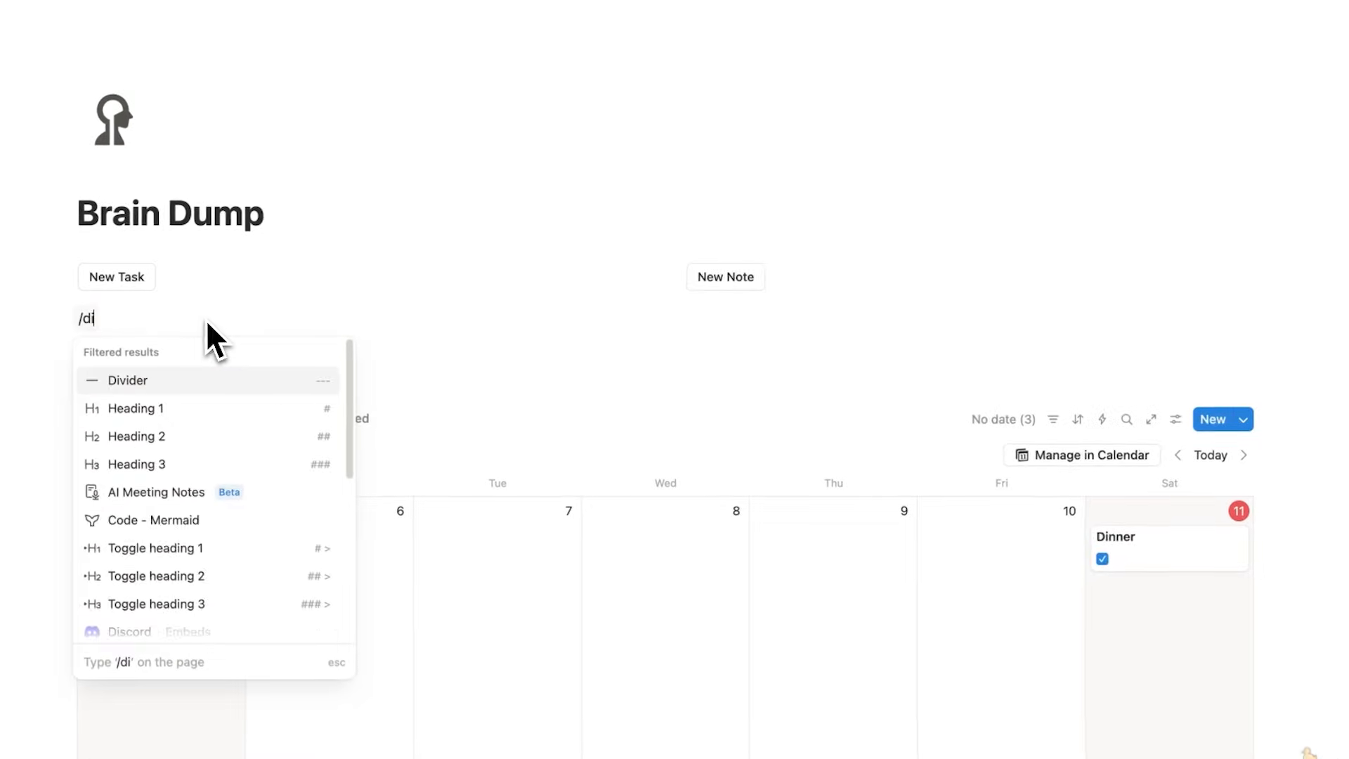
key("Return")
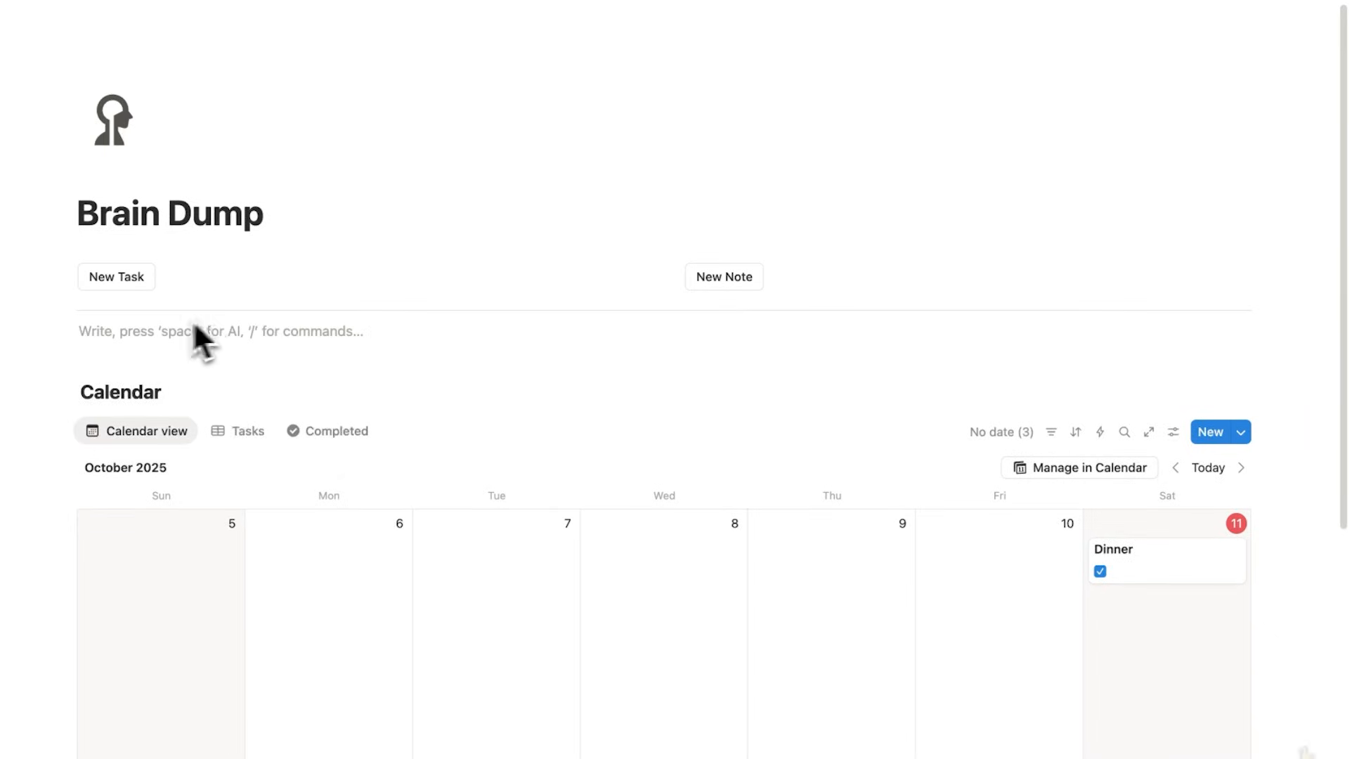
- Create a note with the New Note button, titled Note 2 with the body text "blah blah blah", and close it
left_click(836, 280)
type("Note 2")
key("Return")
type("blah blah blah")
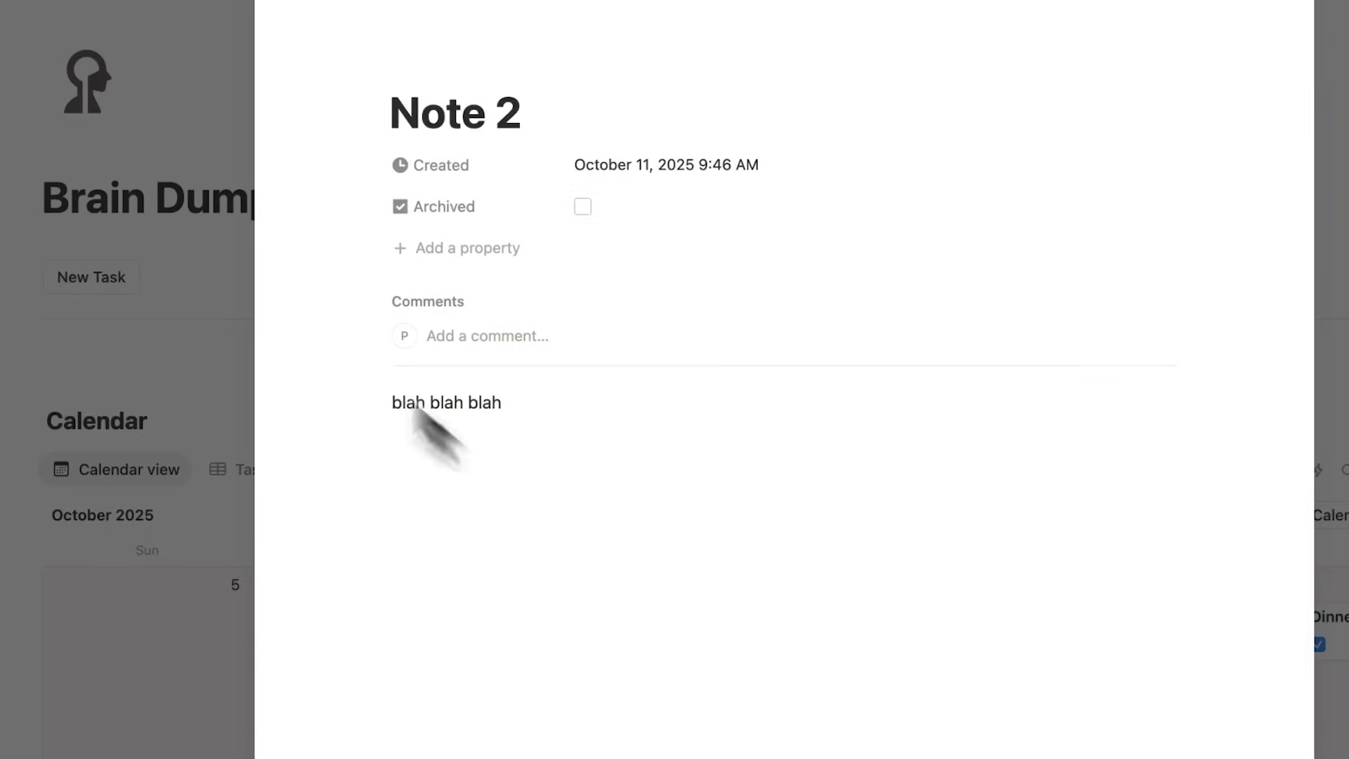
left_click(133, 180)
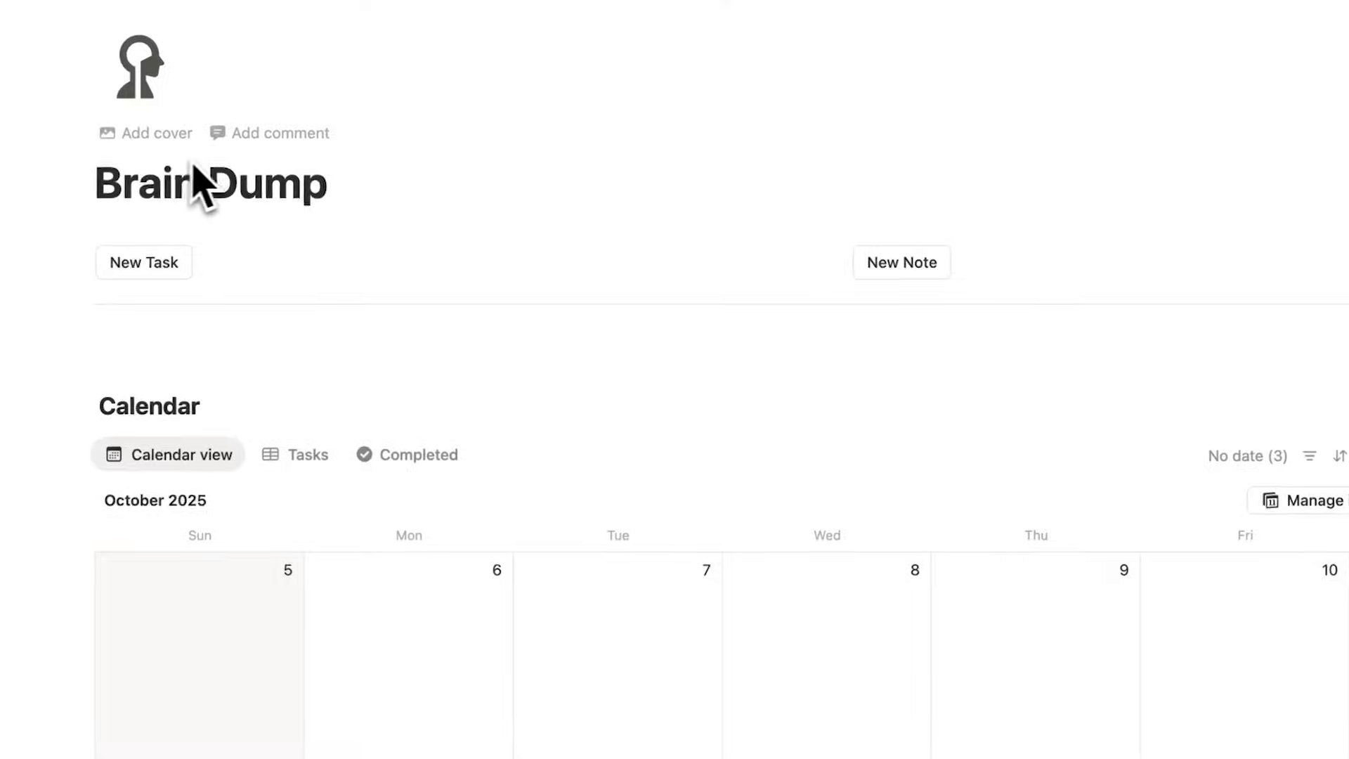
- Mark Note 2 as archived in the Notes gallery and compare the New Notes and Archived views
scroll(377, 196, "down", 10)
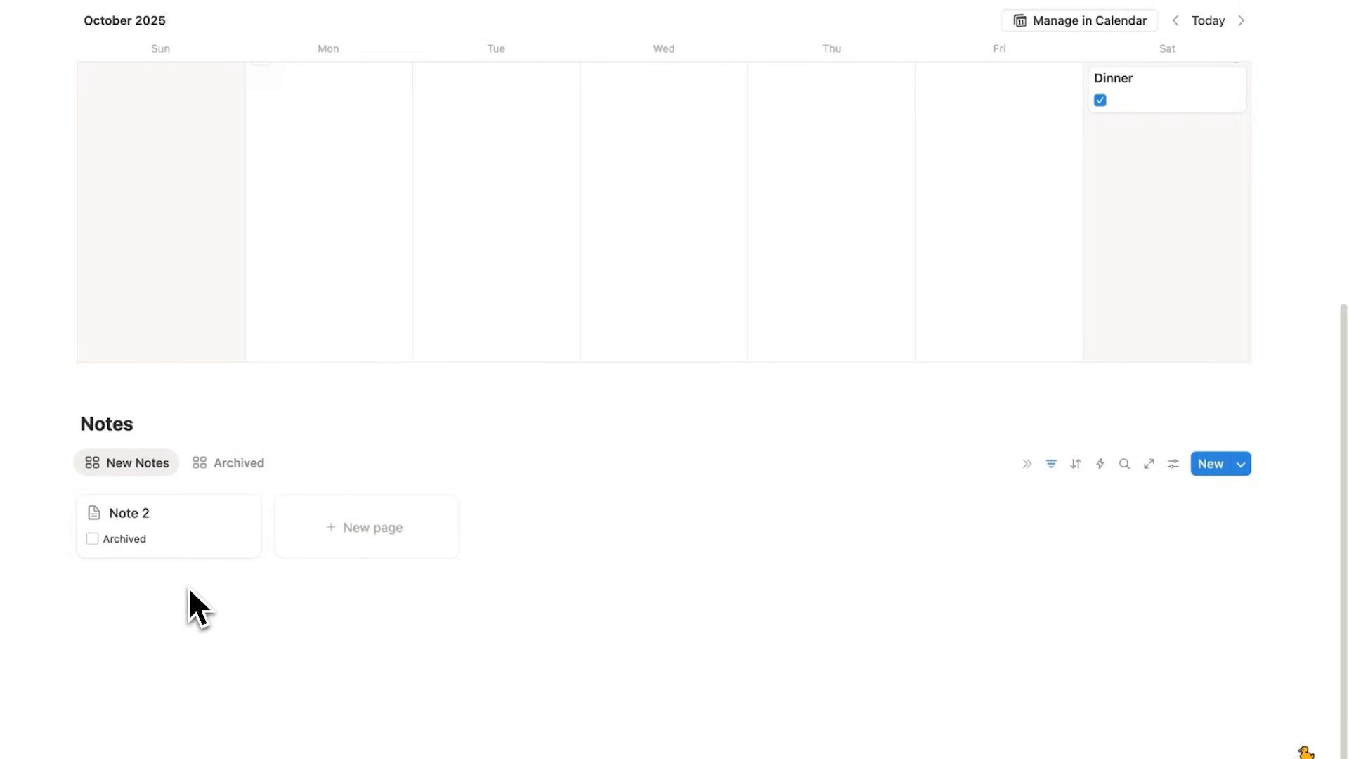
left_click(92, 538)
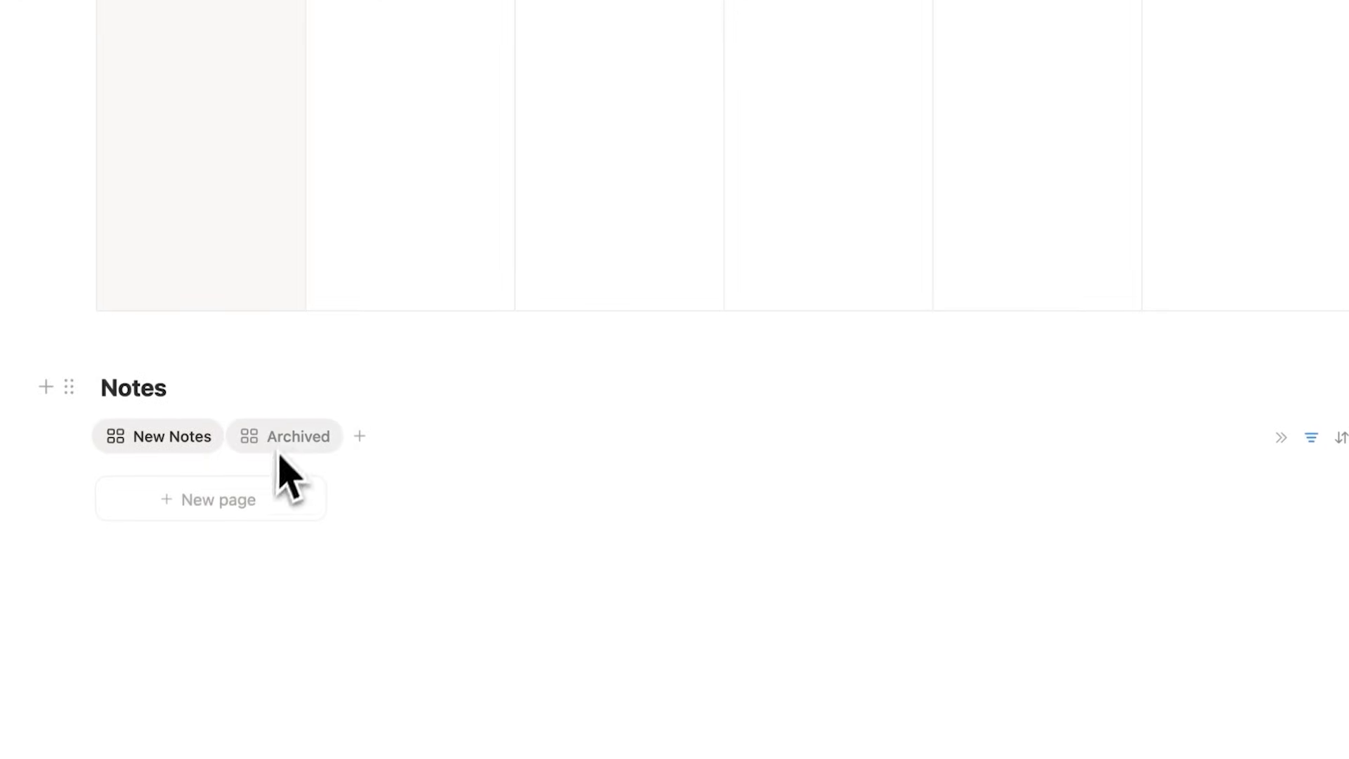
left_click(279, 453)
left_click(199, 451)
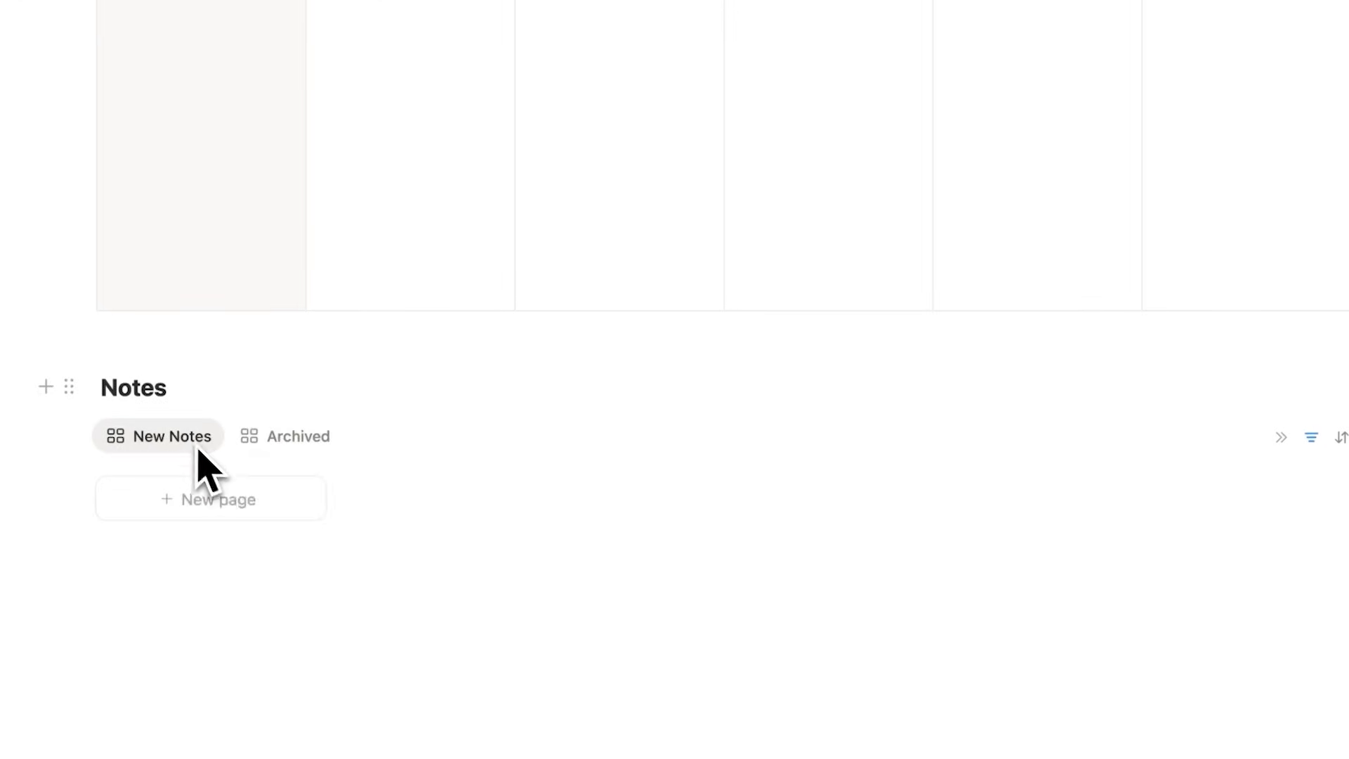
scroll(236, 484, "up", 10)
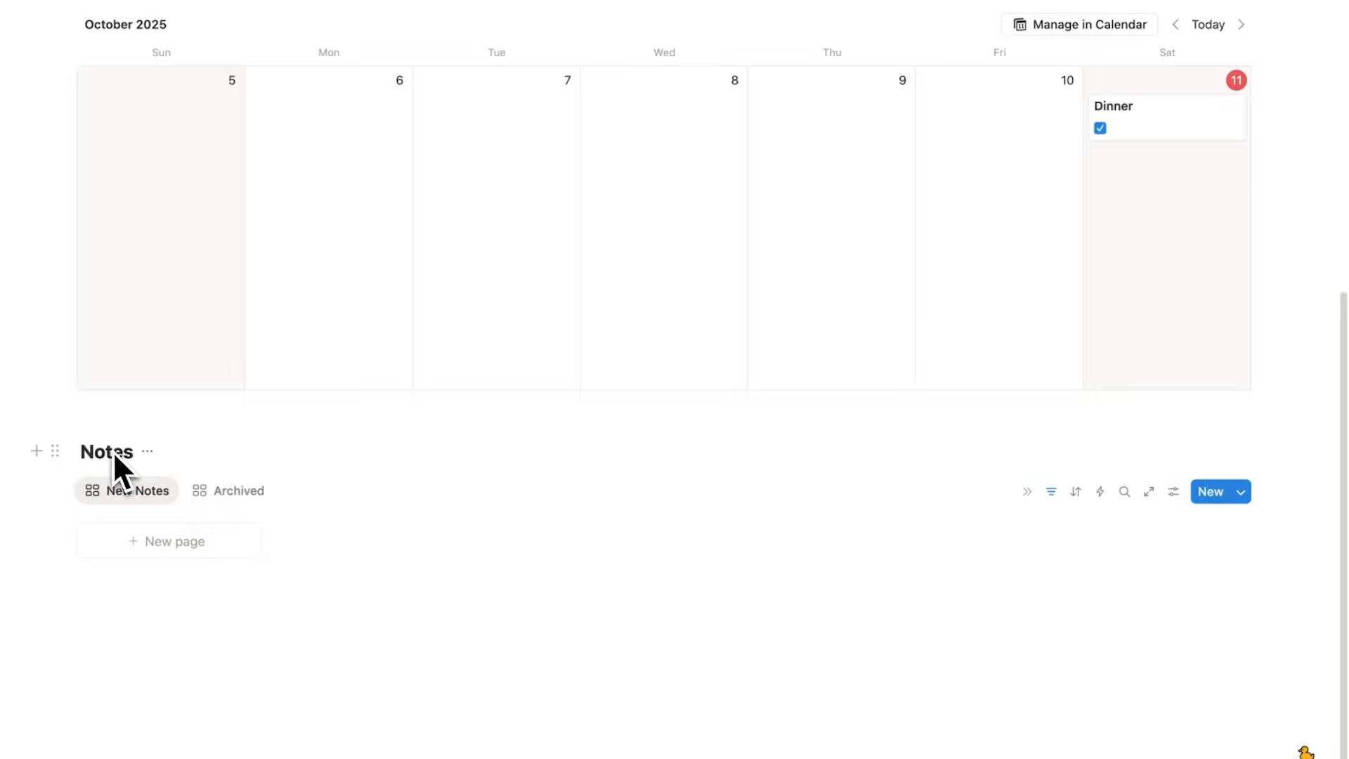
left_click(200, 491)
left_click(154, 490)
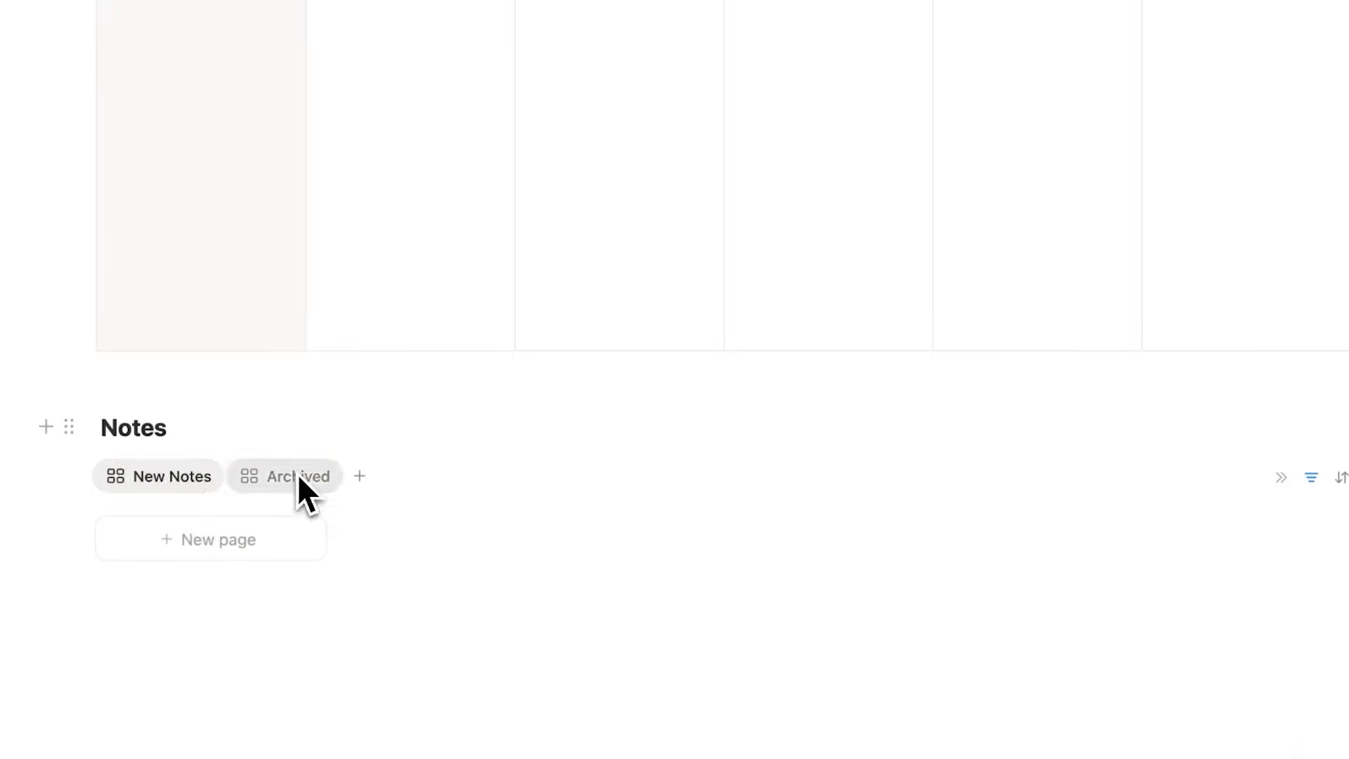
left_click(297, 474)
left_click(187, 479)
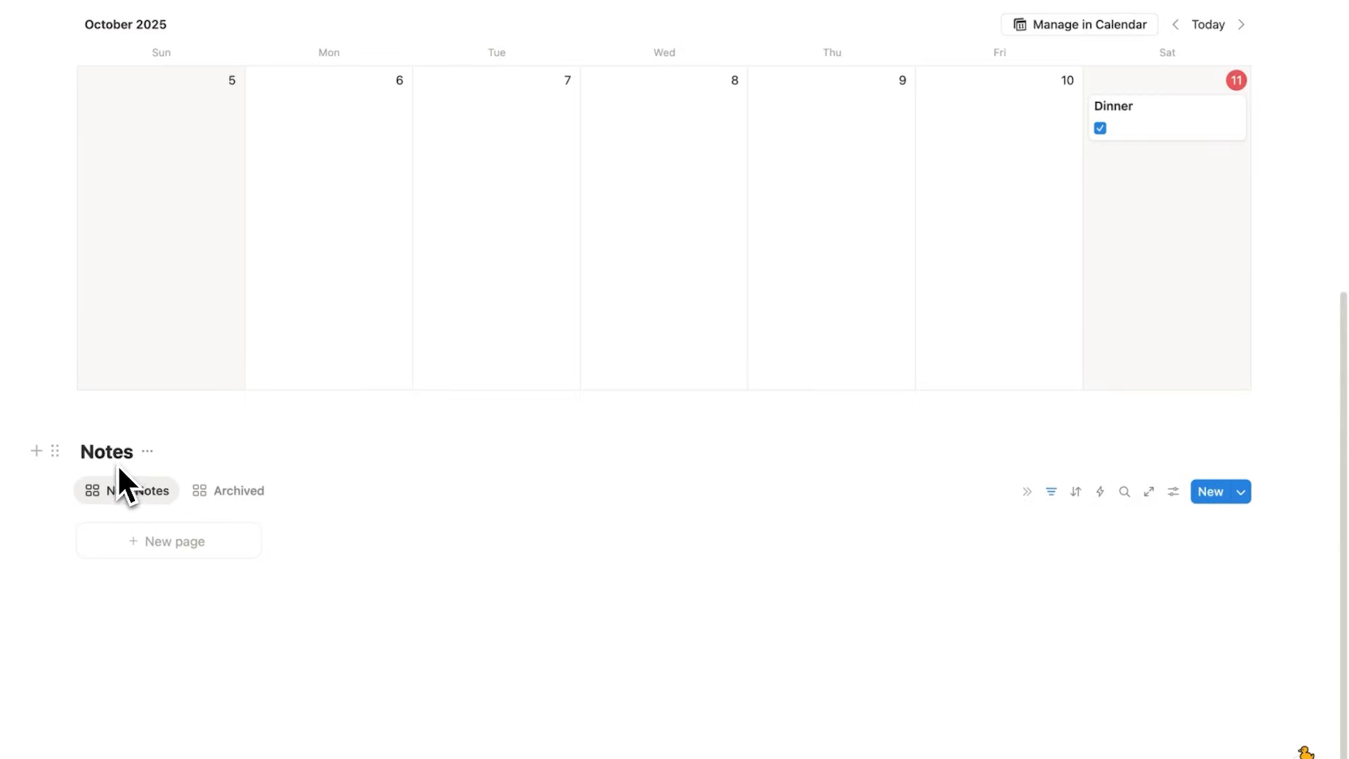
- Duplicate the Notes database without content and rename the copy Resources
left_click(69, 445)
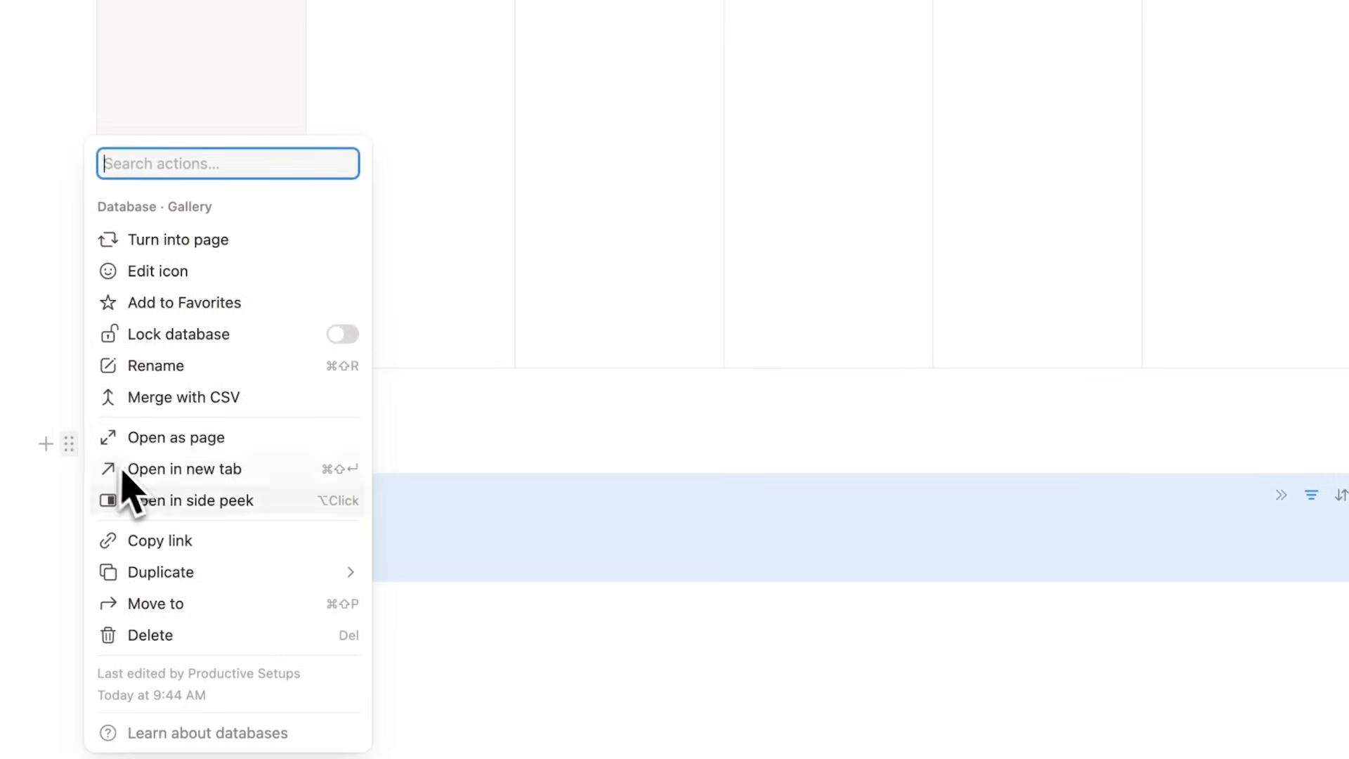
mouse_move(176, 572)
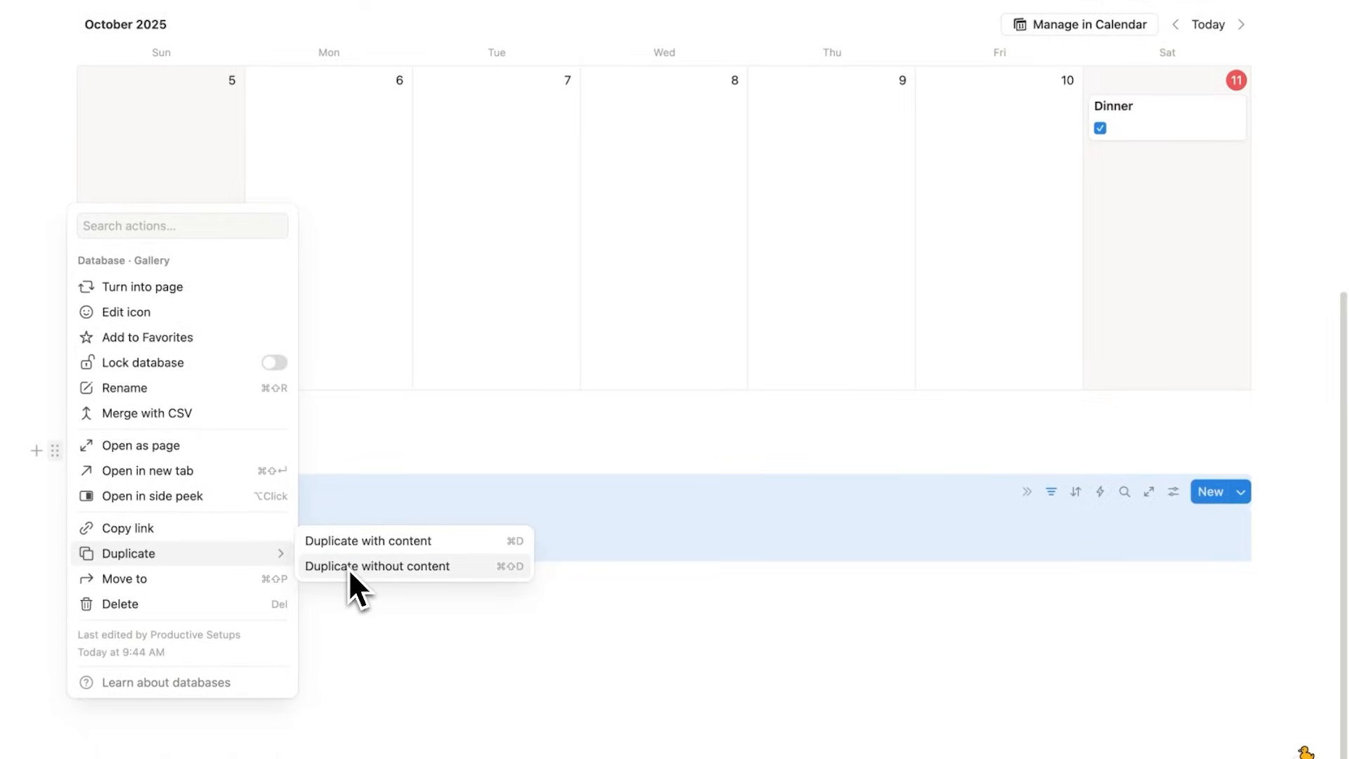
left_click(348, 568)
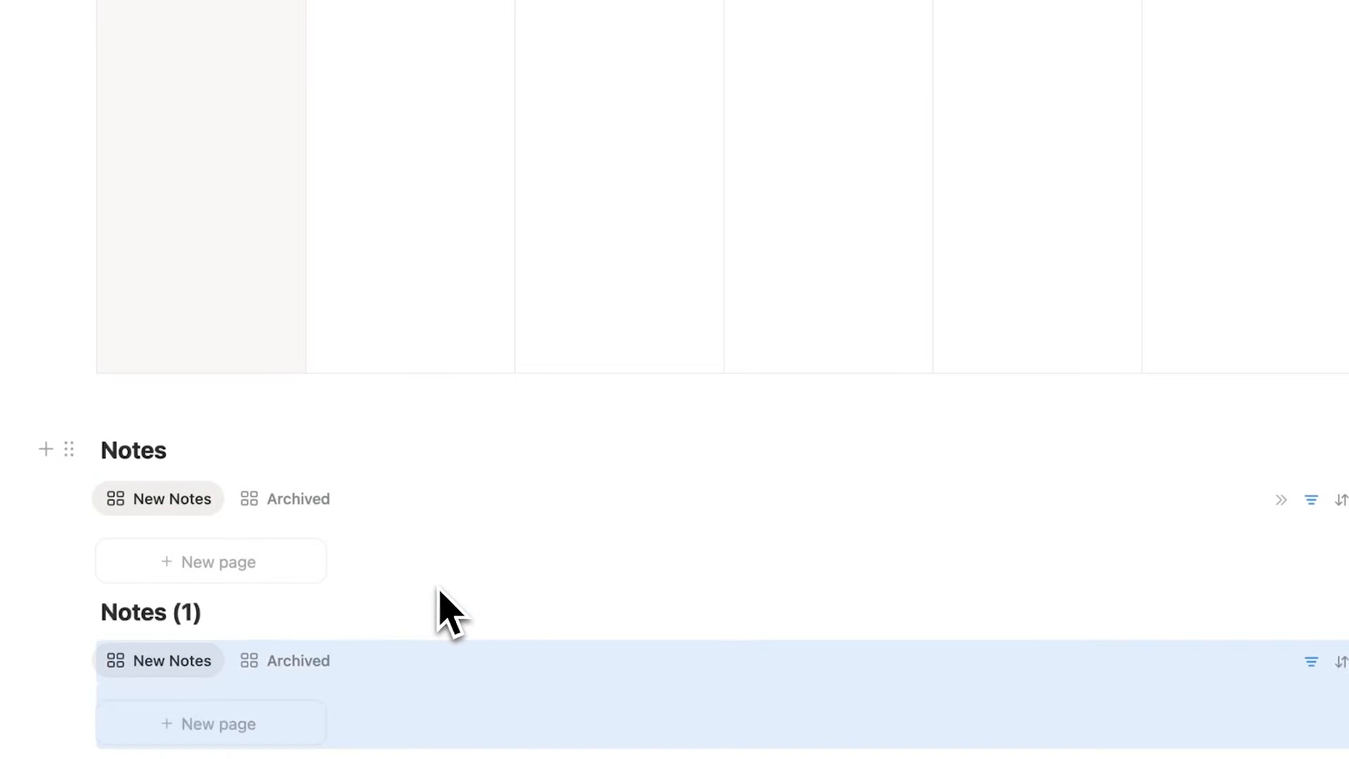
double_click(185, 612)
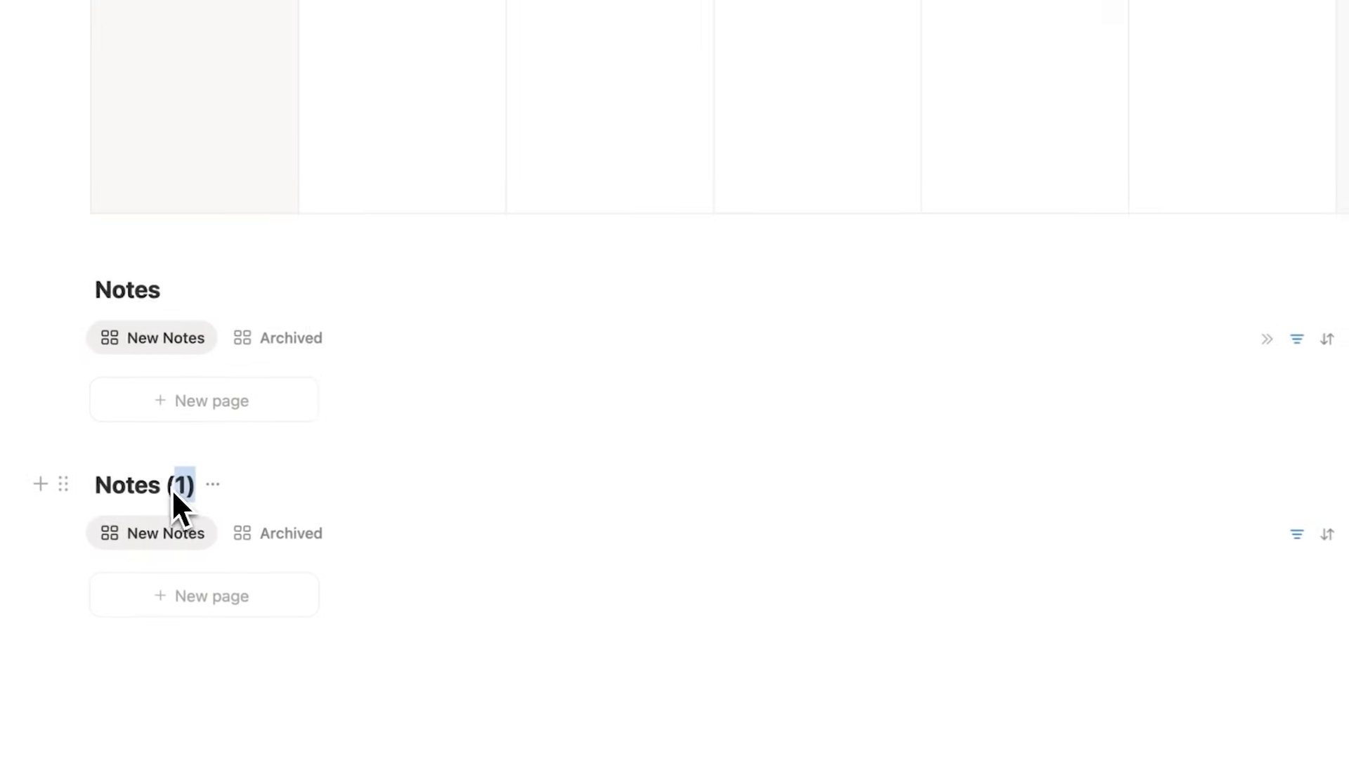
left_click(177, 500)
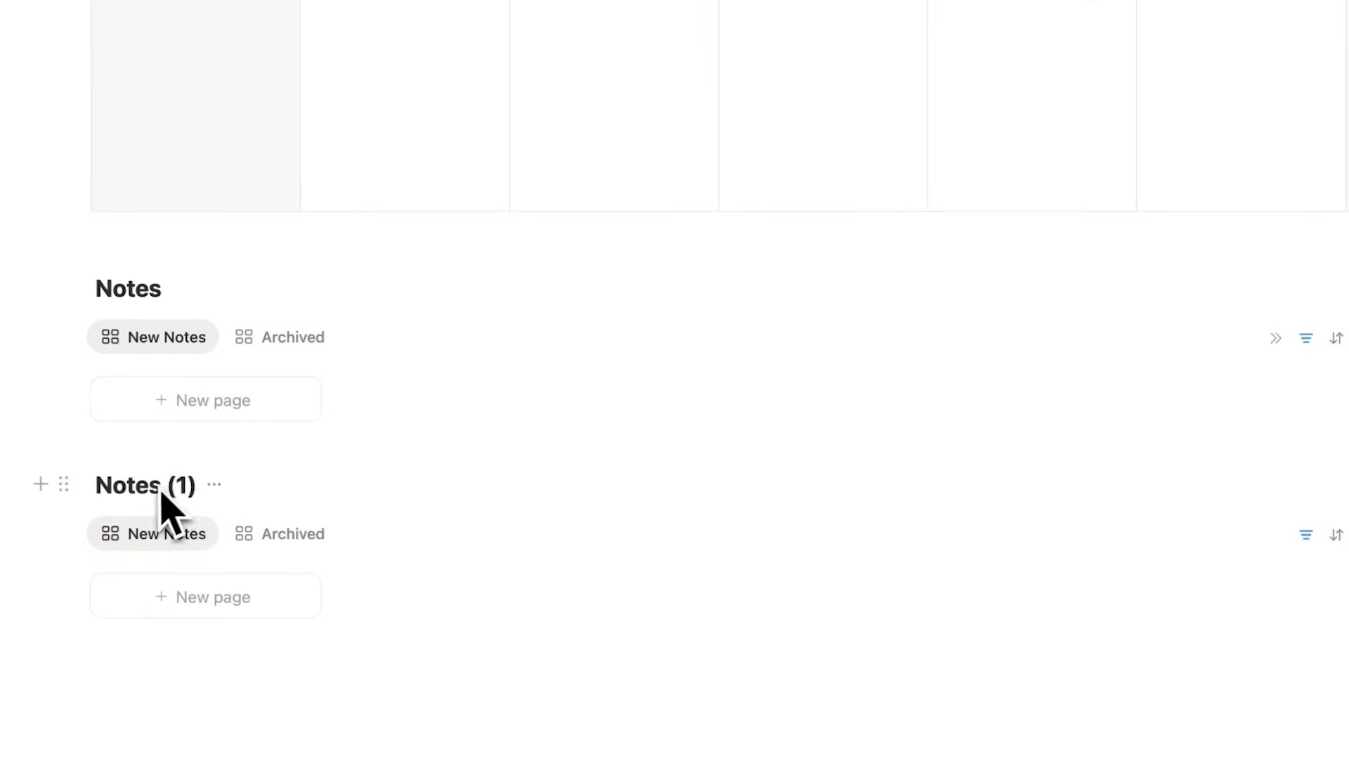
left_click_drag(191, 488, 162, 488)
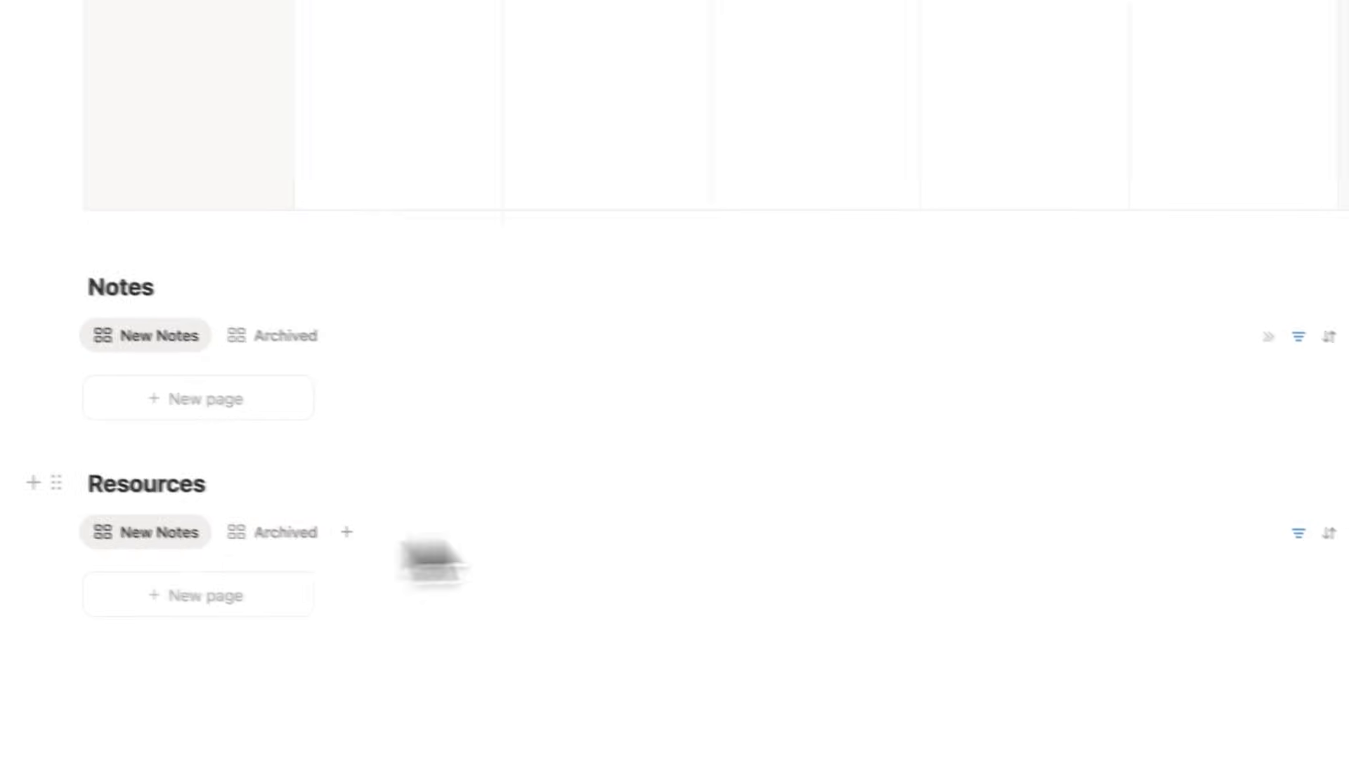
- Check the Archived filters of the Resources views and rename its New Notes view to New Resource
left_click(1064, 486)
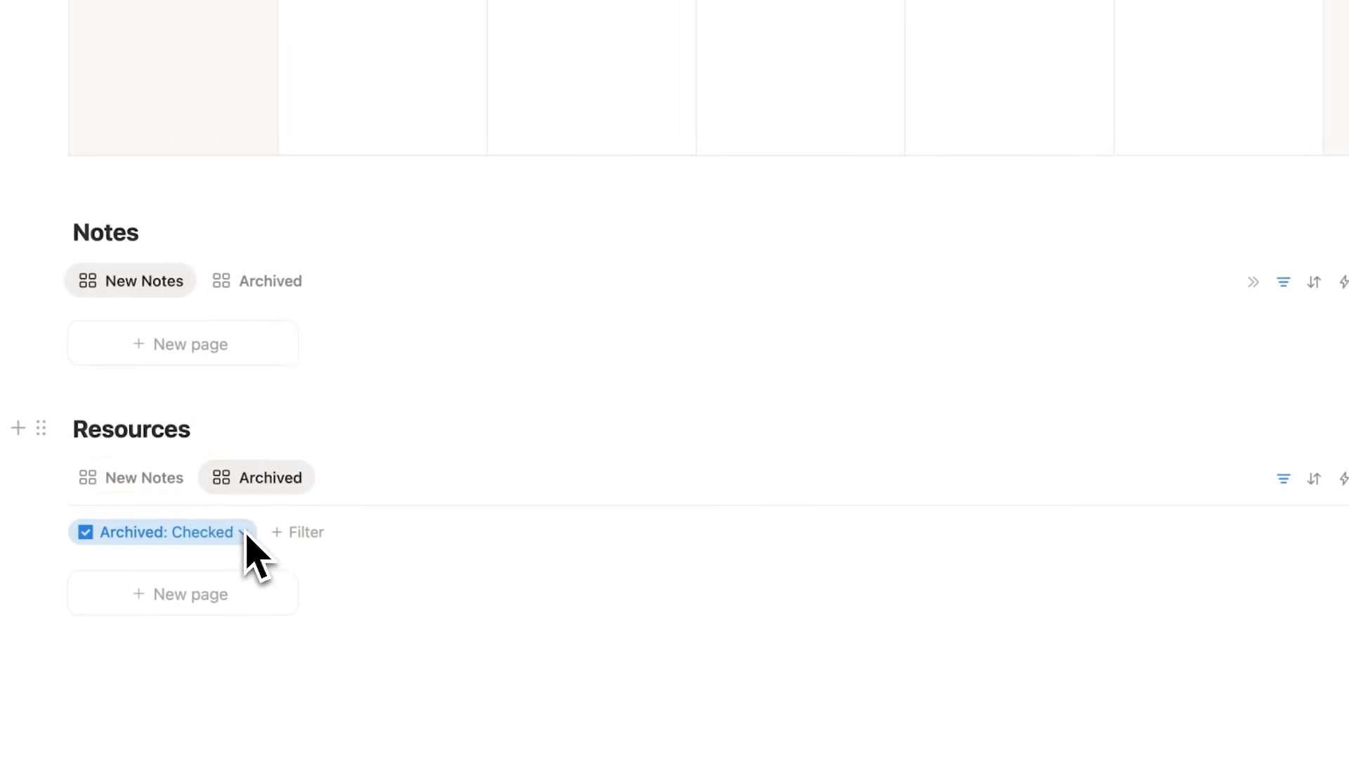
left_click(136, 482)
left_click(145, 486)
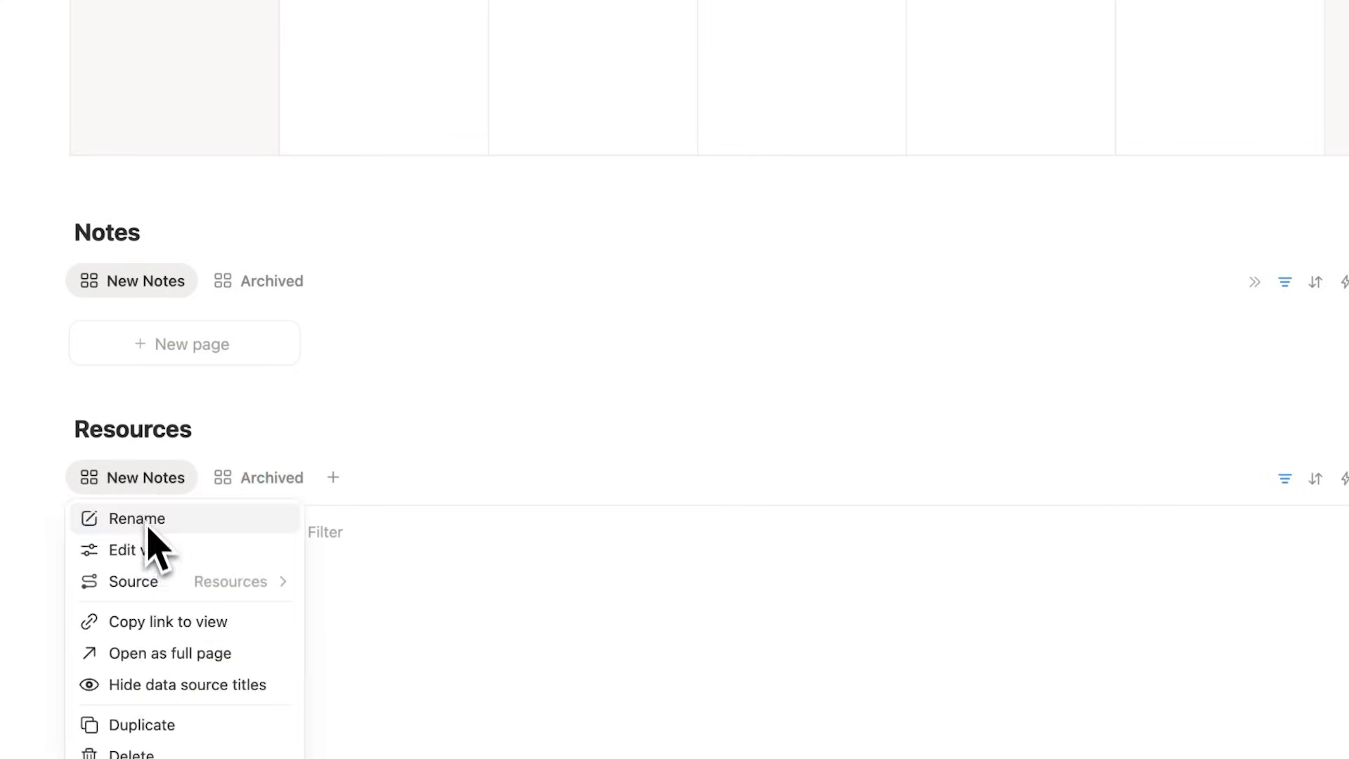
left_click(149, 546)
left_click_drag(1172, 383, 1156, 386)
type("Resource")
key("Escape")
left_click(14, 443)
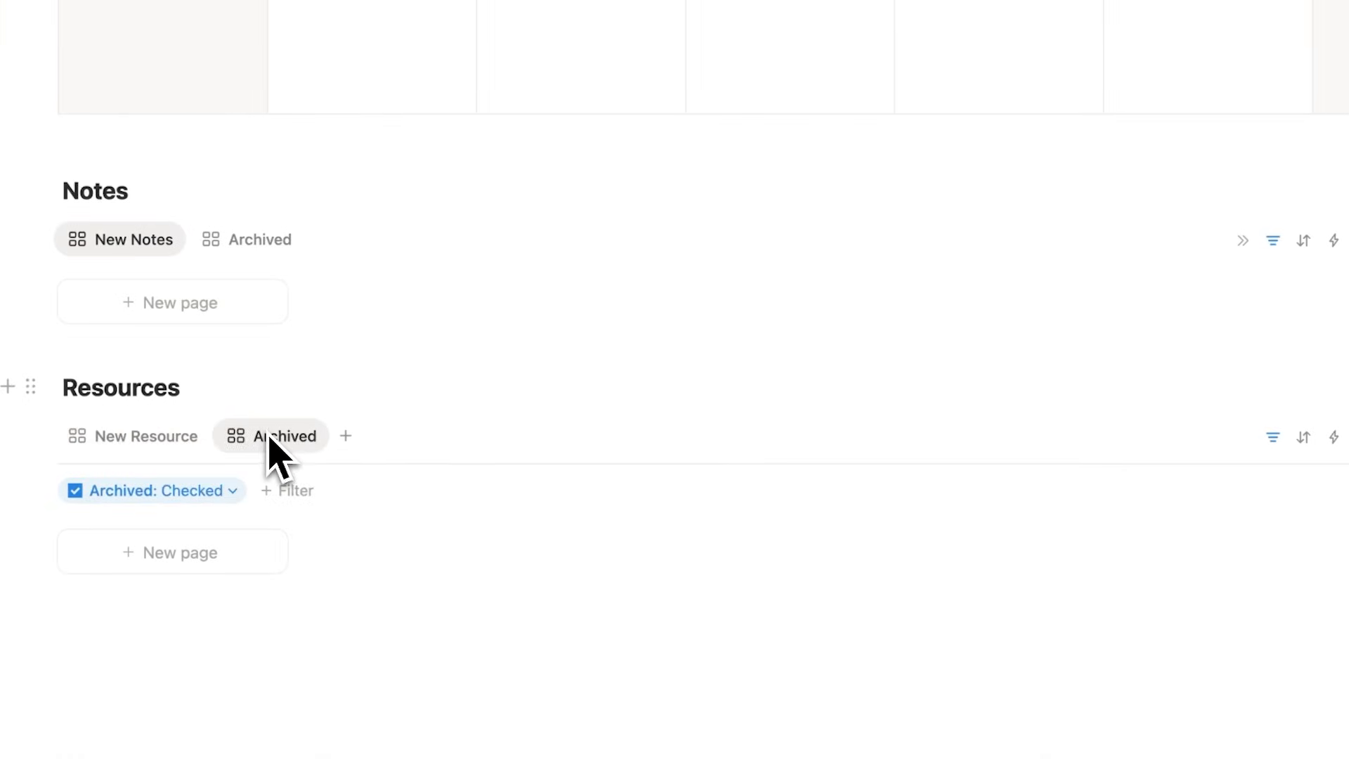
left_click(204, 447)
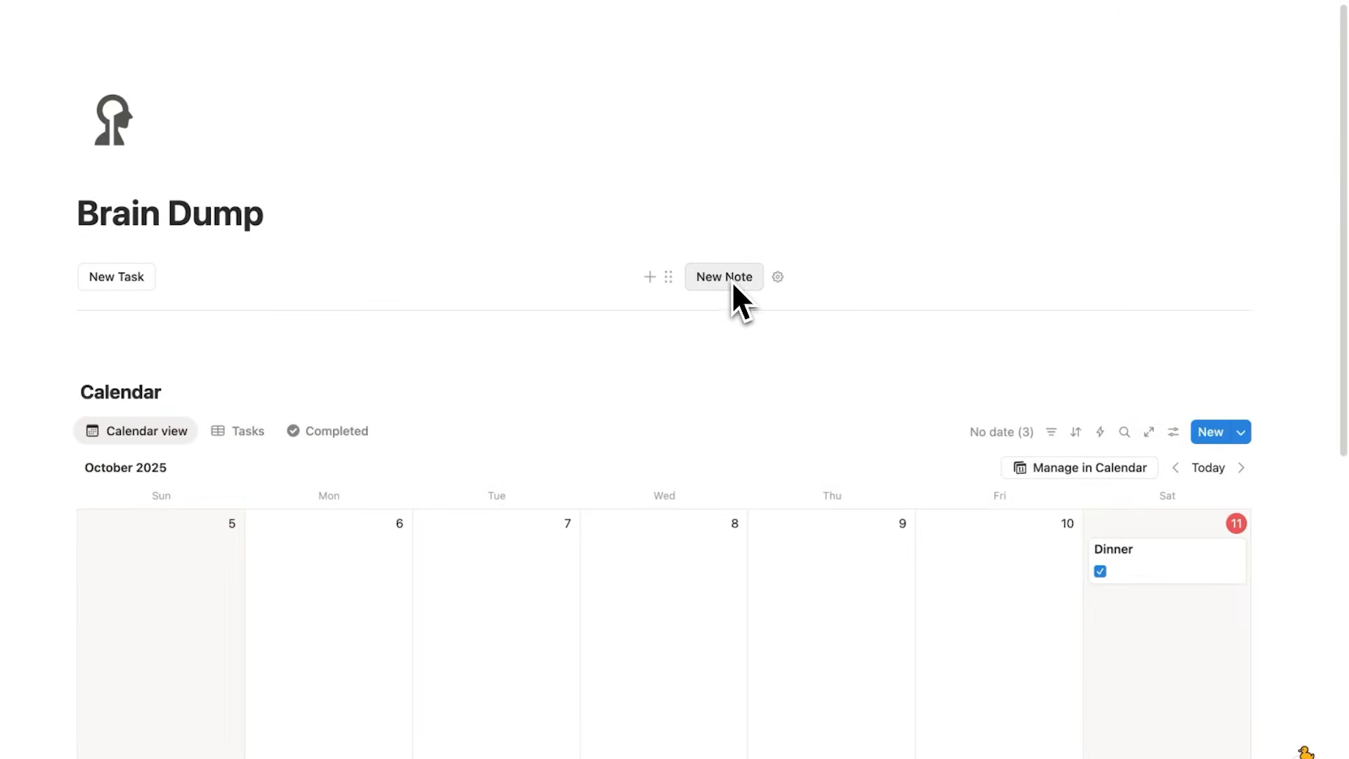
- Duplicate the New Note button and rename the copy New Resource
left_click(668, 279)
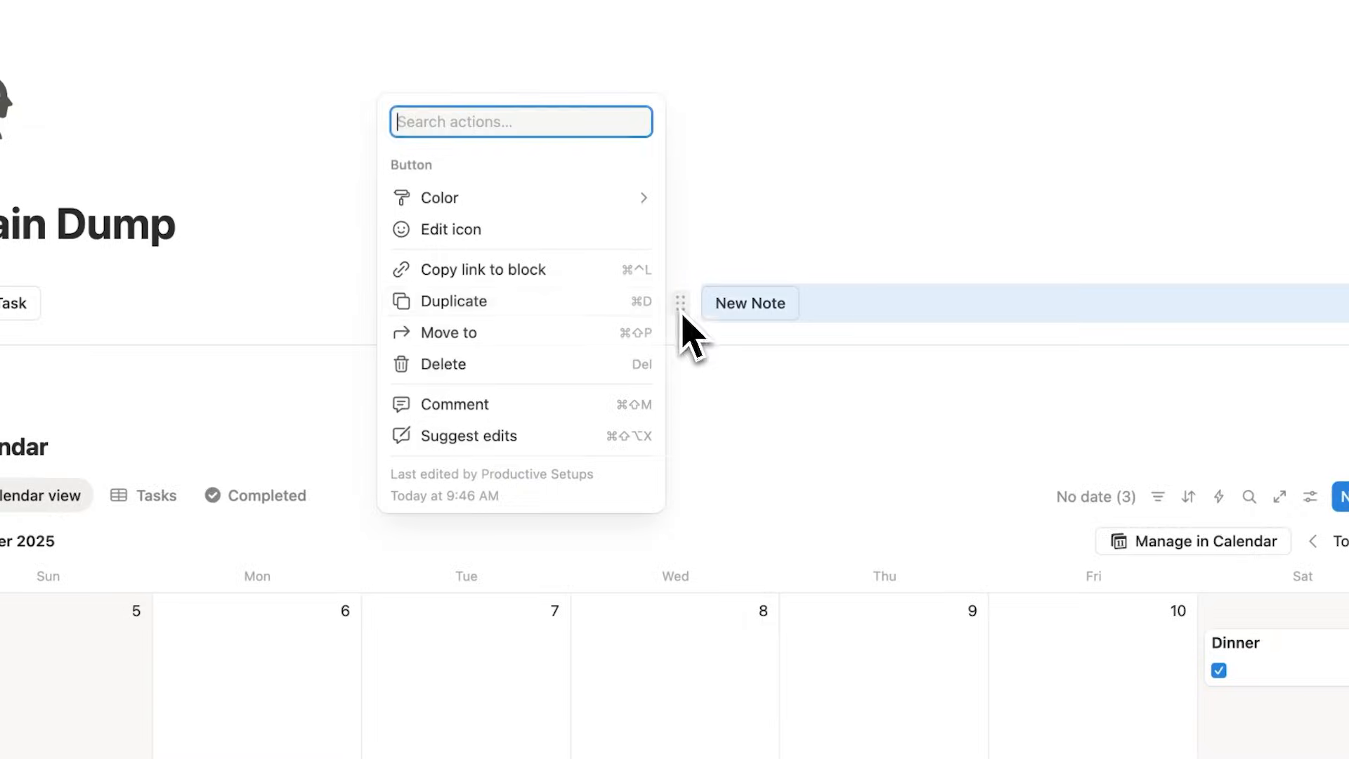
left_click(611, 302)
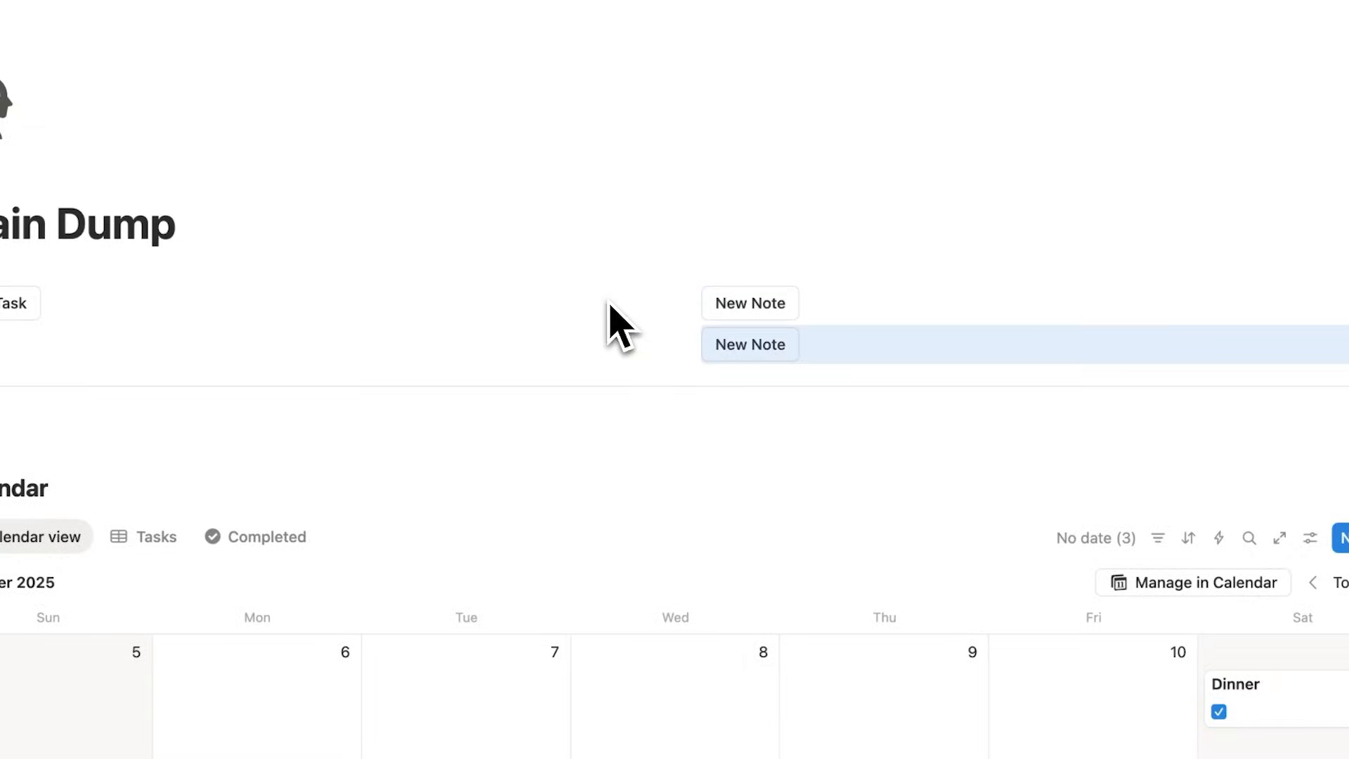
left_click(818, 346)
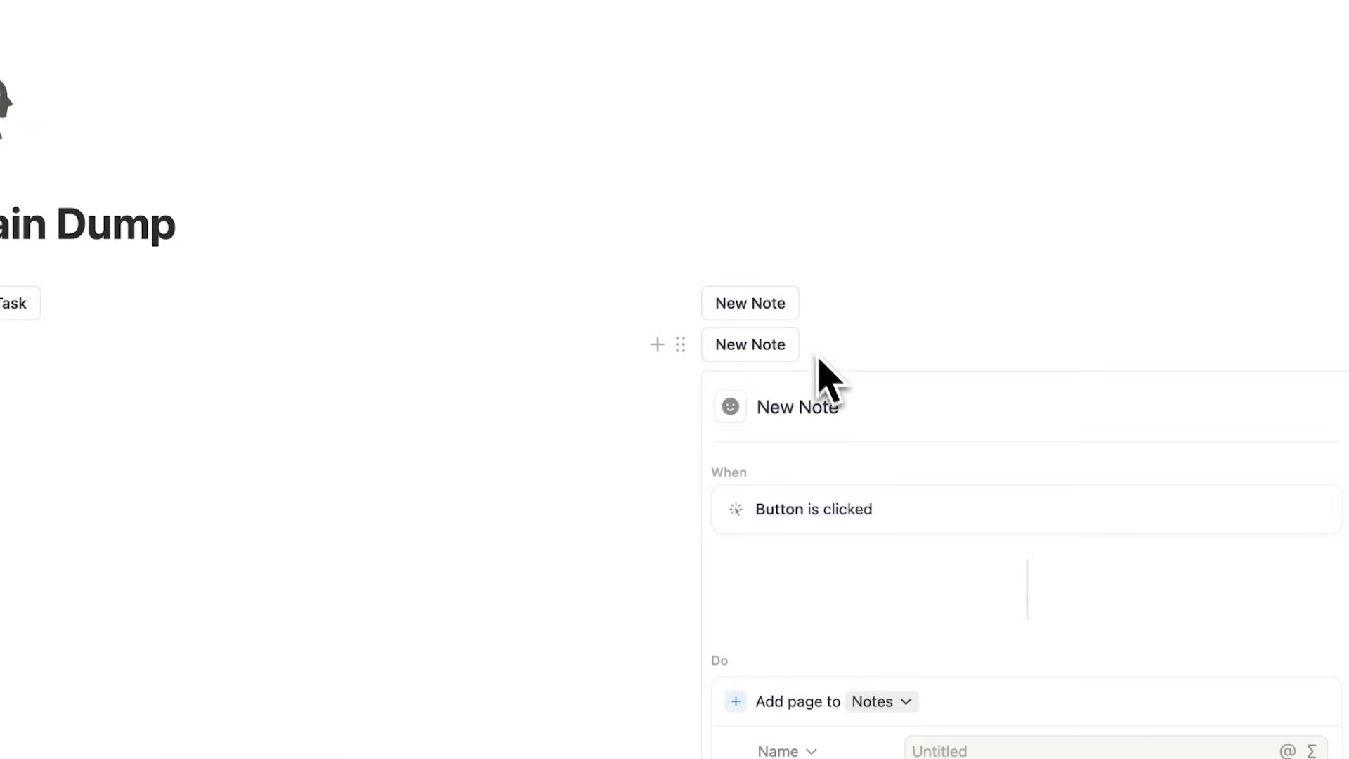
key("BackSpace")
key("BackSpace")
key("BackSpace")
key("BackSpace")
type("Resource")
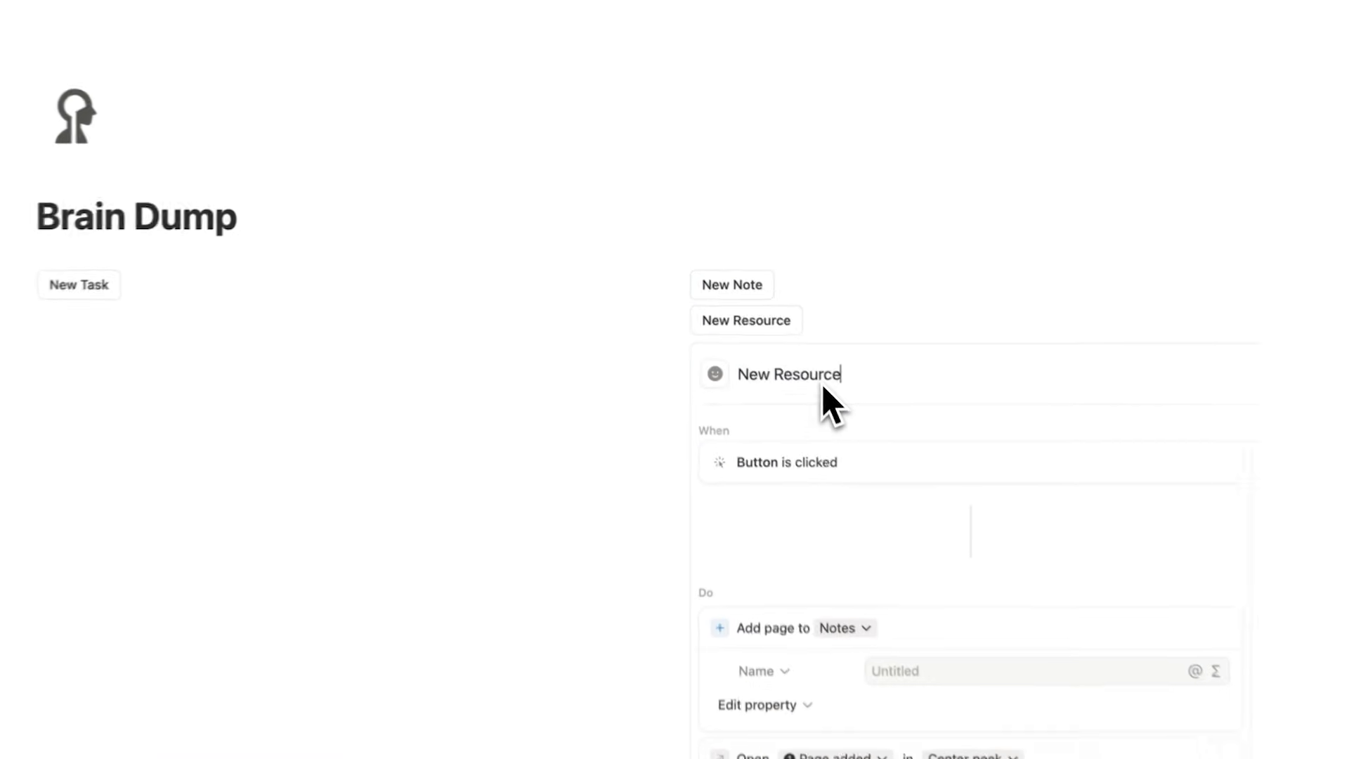
- Set the New Resource button's add-page action to the Resources data source and save the button
scroll(855, 420, "down", 3)
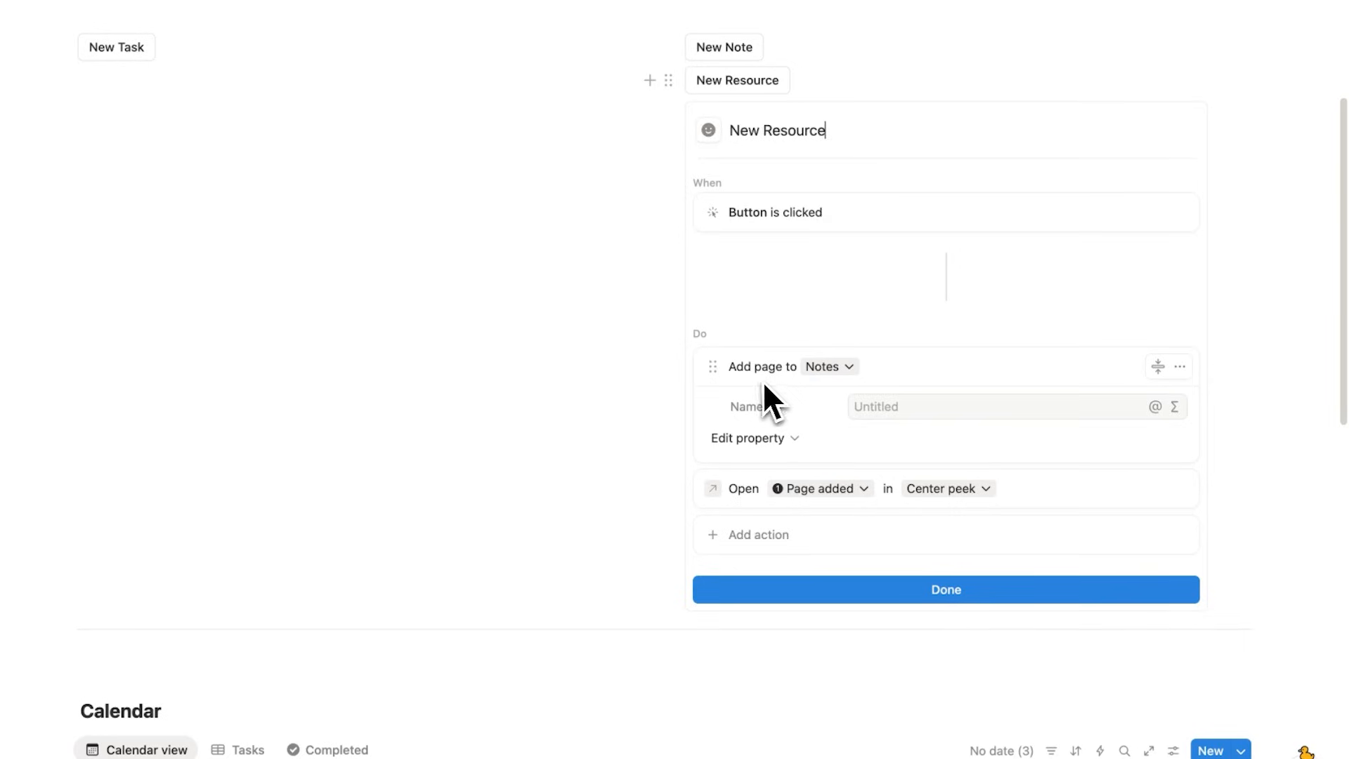
left_click(844, 370)
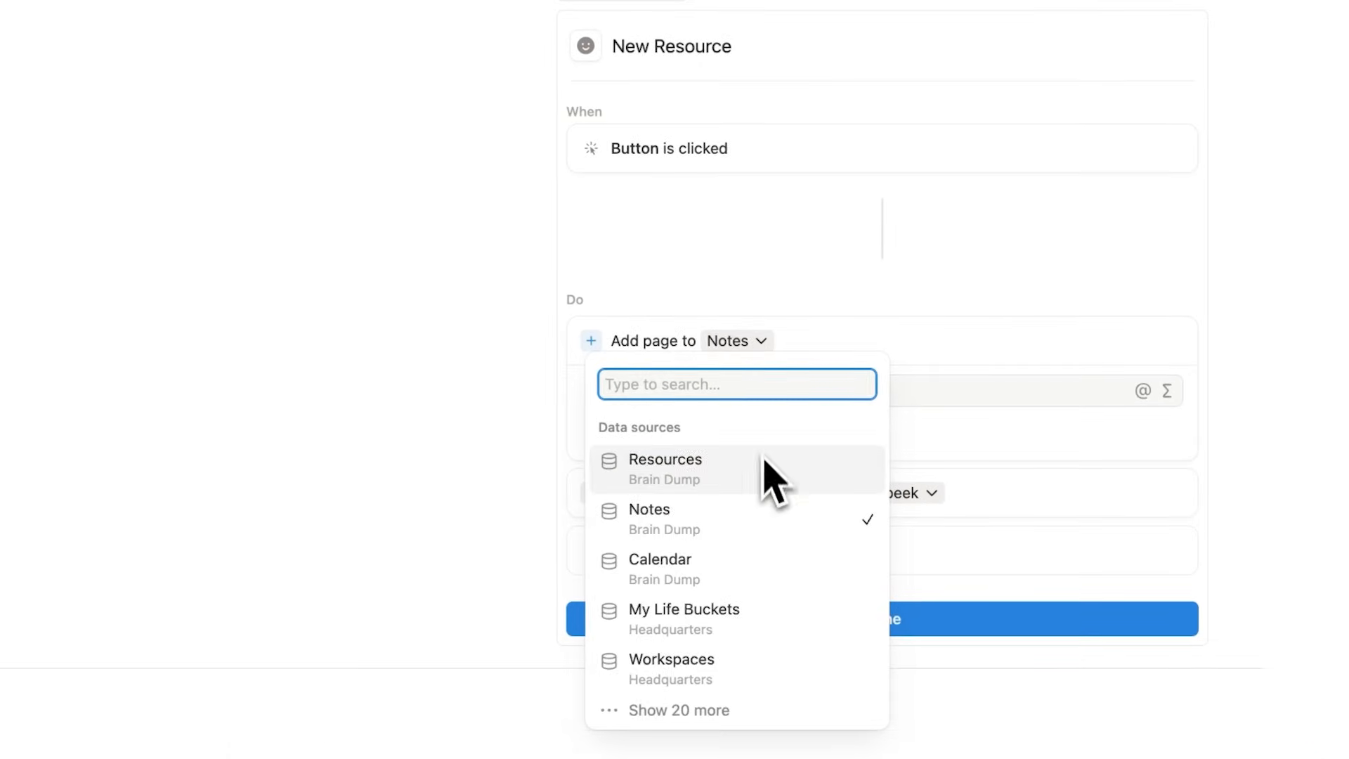
left_click(771, 476)
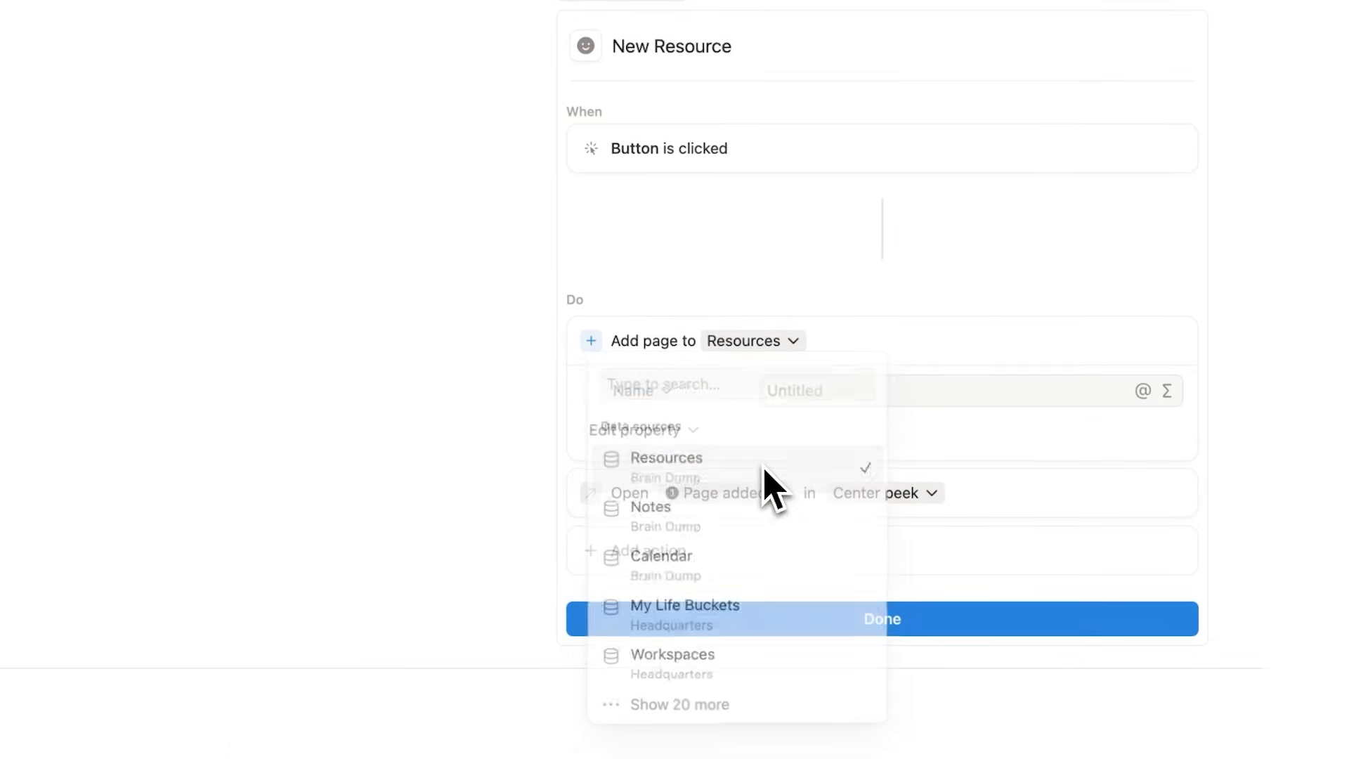
left_click(870, 616)
- Move the New Resource button into a third column beside New Note and use it to create a page titled Book
left_click_drag(550, 289, 1258, 331)
left_click(921, 336)
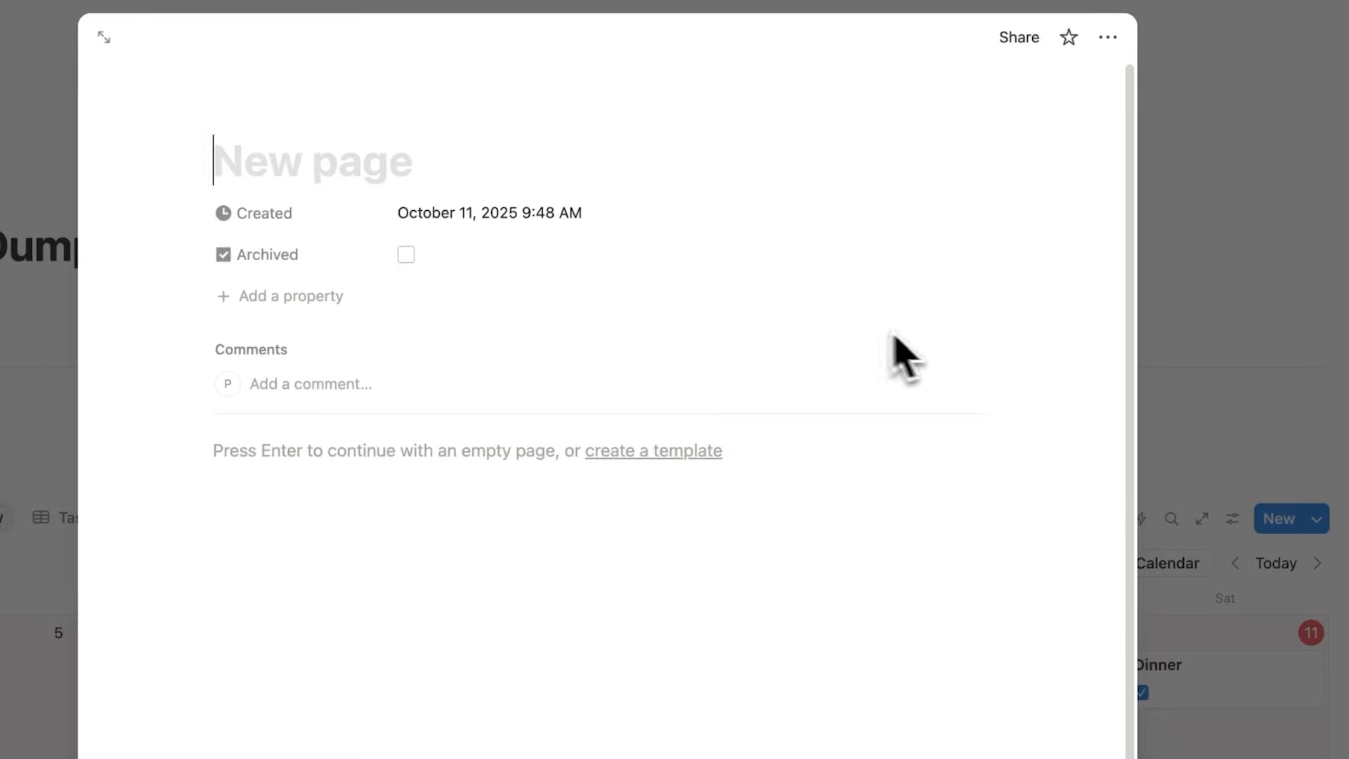
type("Book")
left_click(1258, 191)
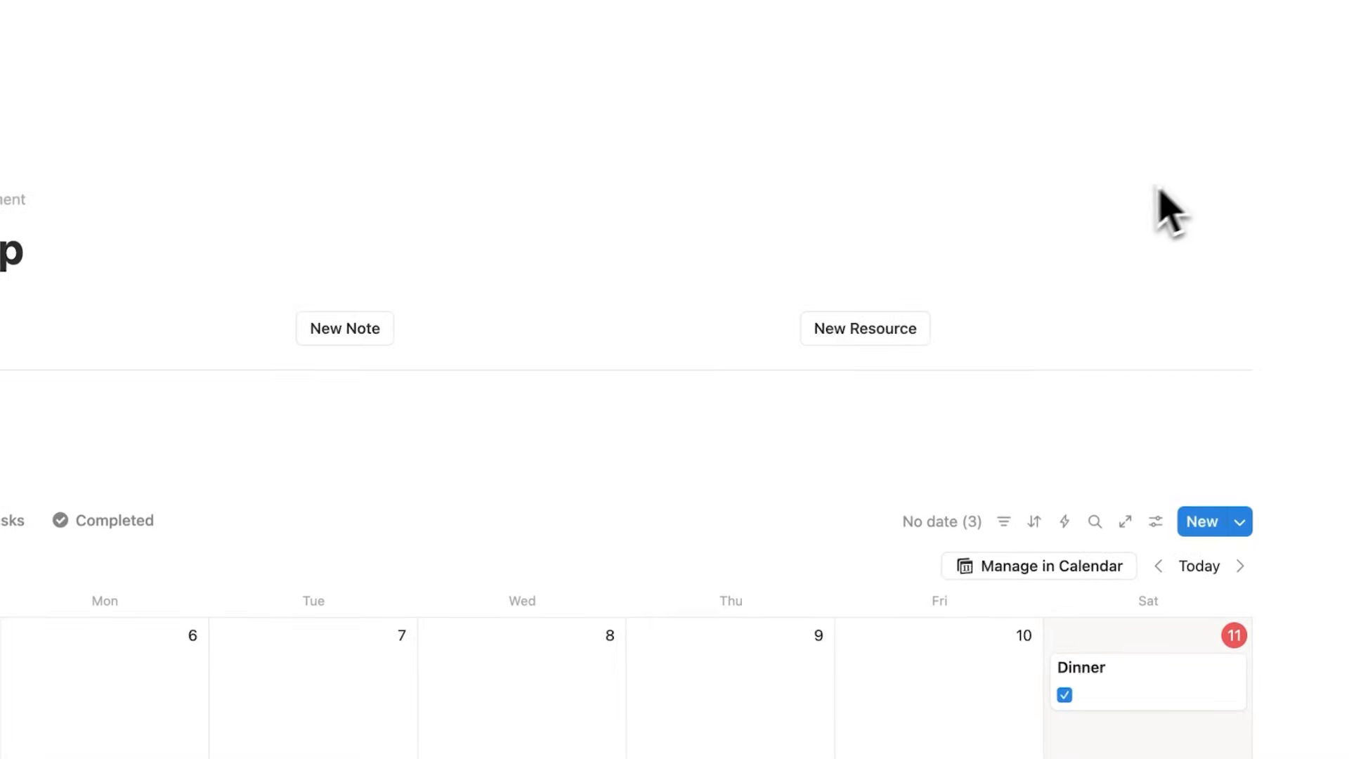
- Mark the Book page as archived in the New Resource view and return to the buttons above the calendar
scroll(857, 284, "down", 5)
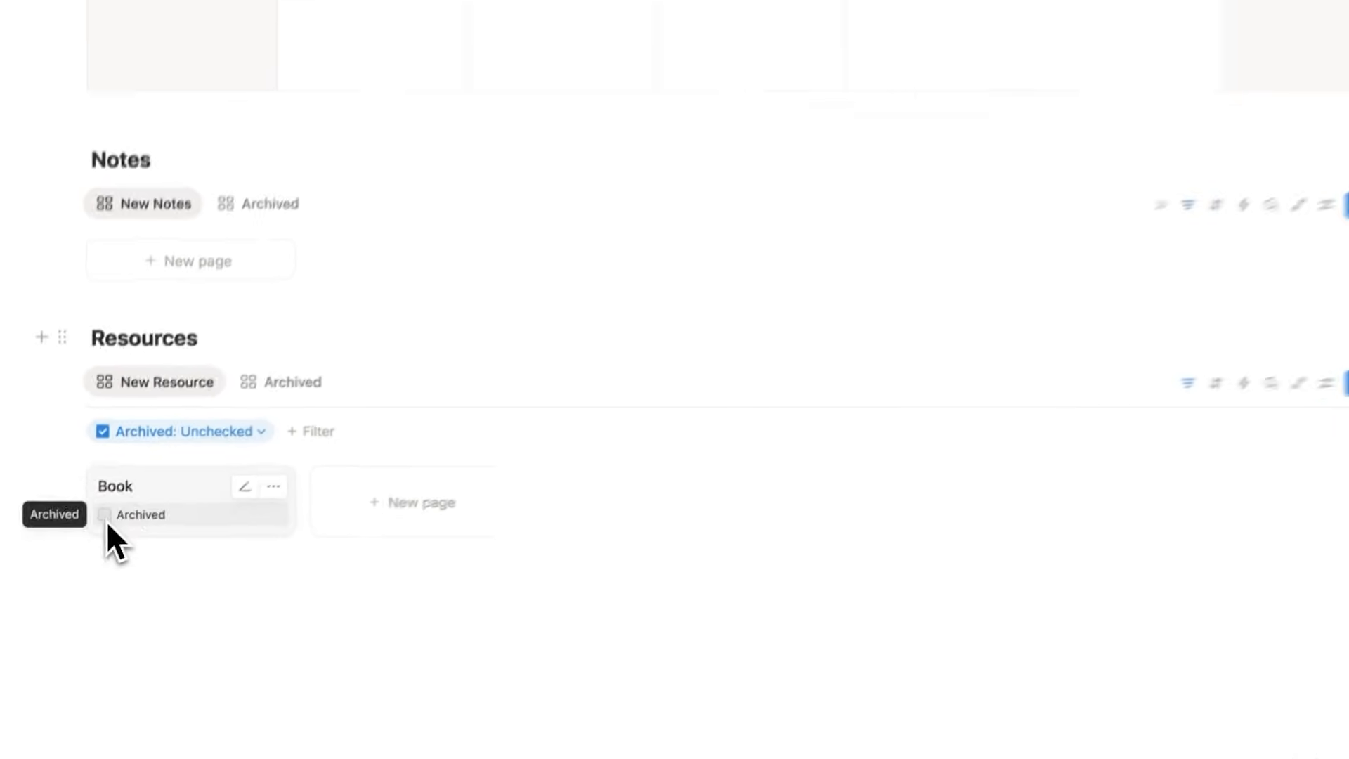
left_click(105, 518)
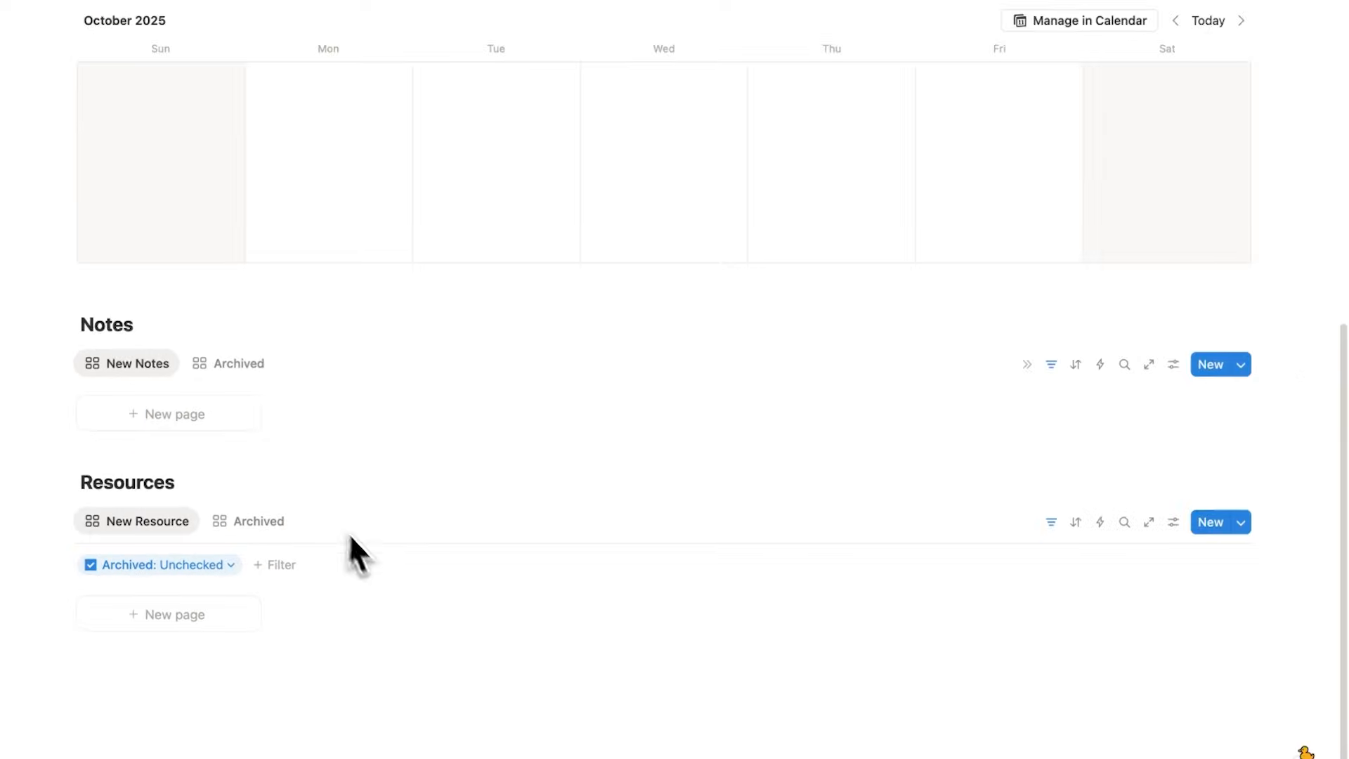
scroll(390, 575, "up", 6)
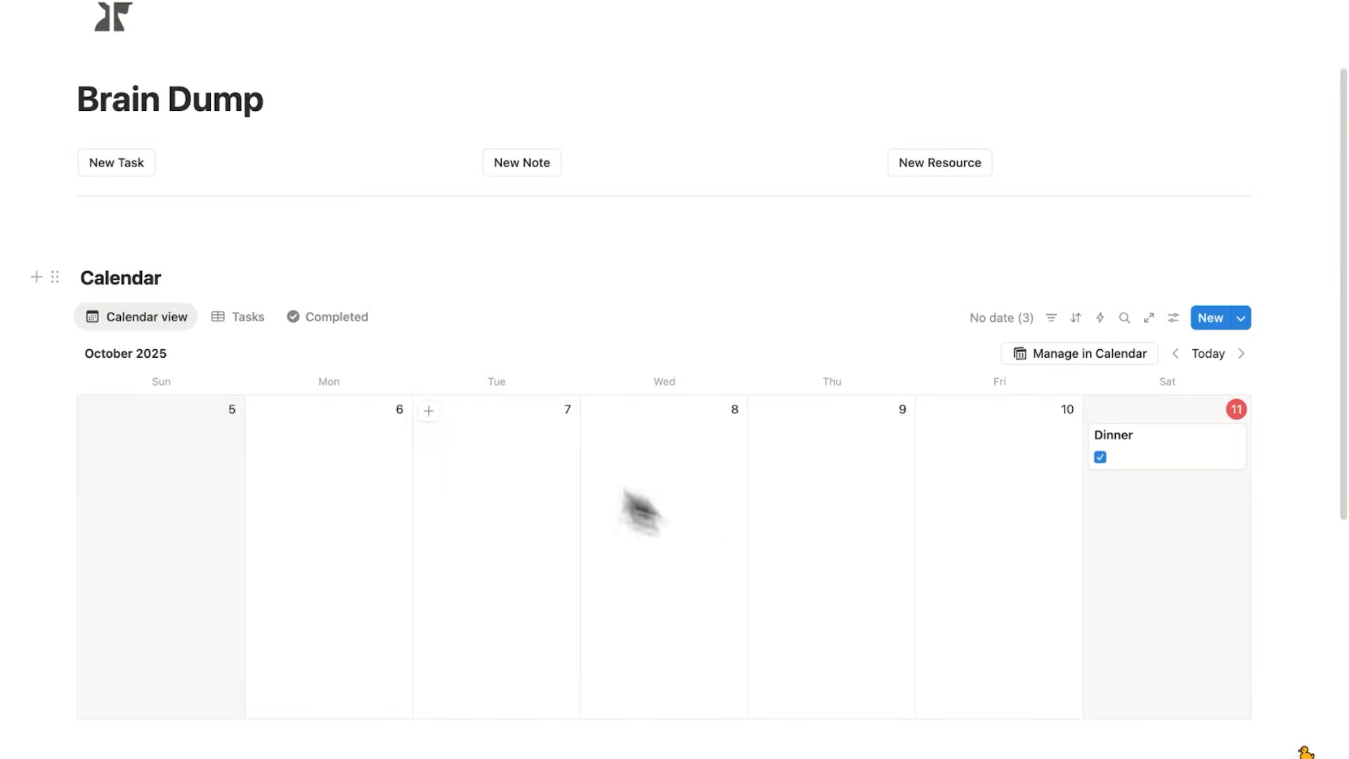
scroll(373, 527, "up", 2)
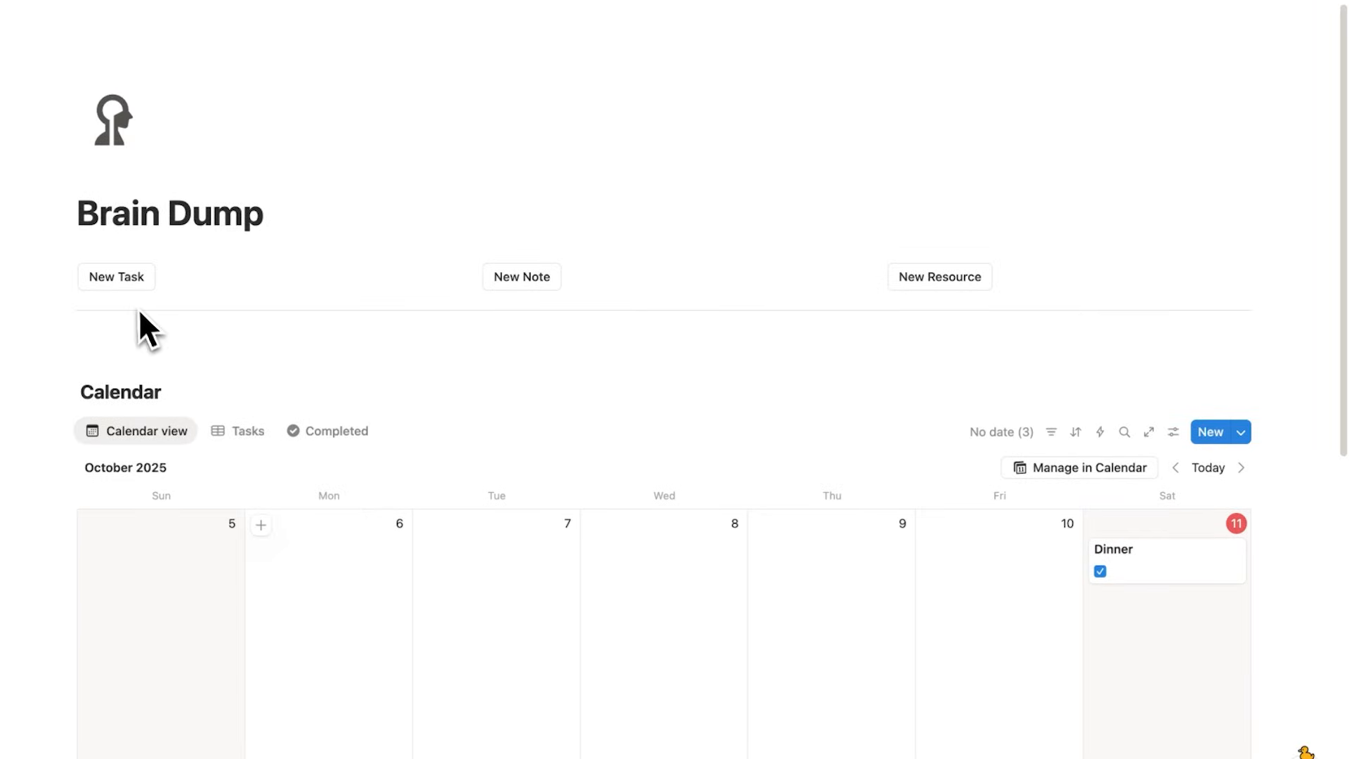